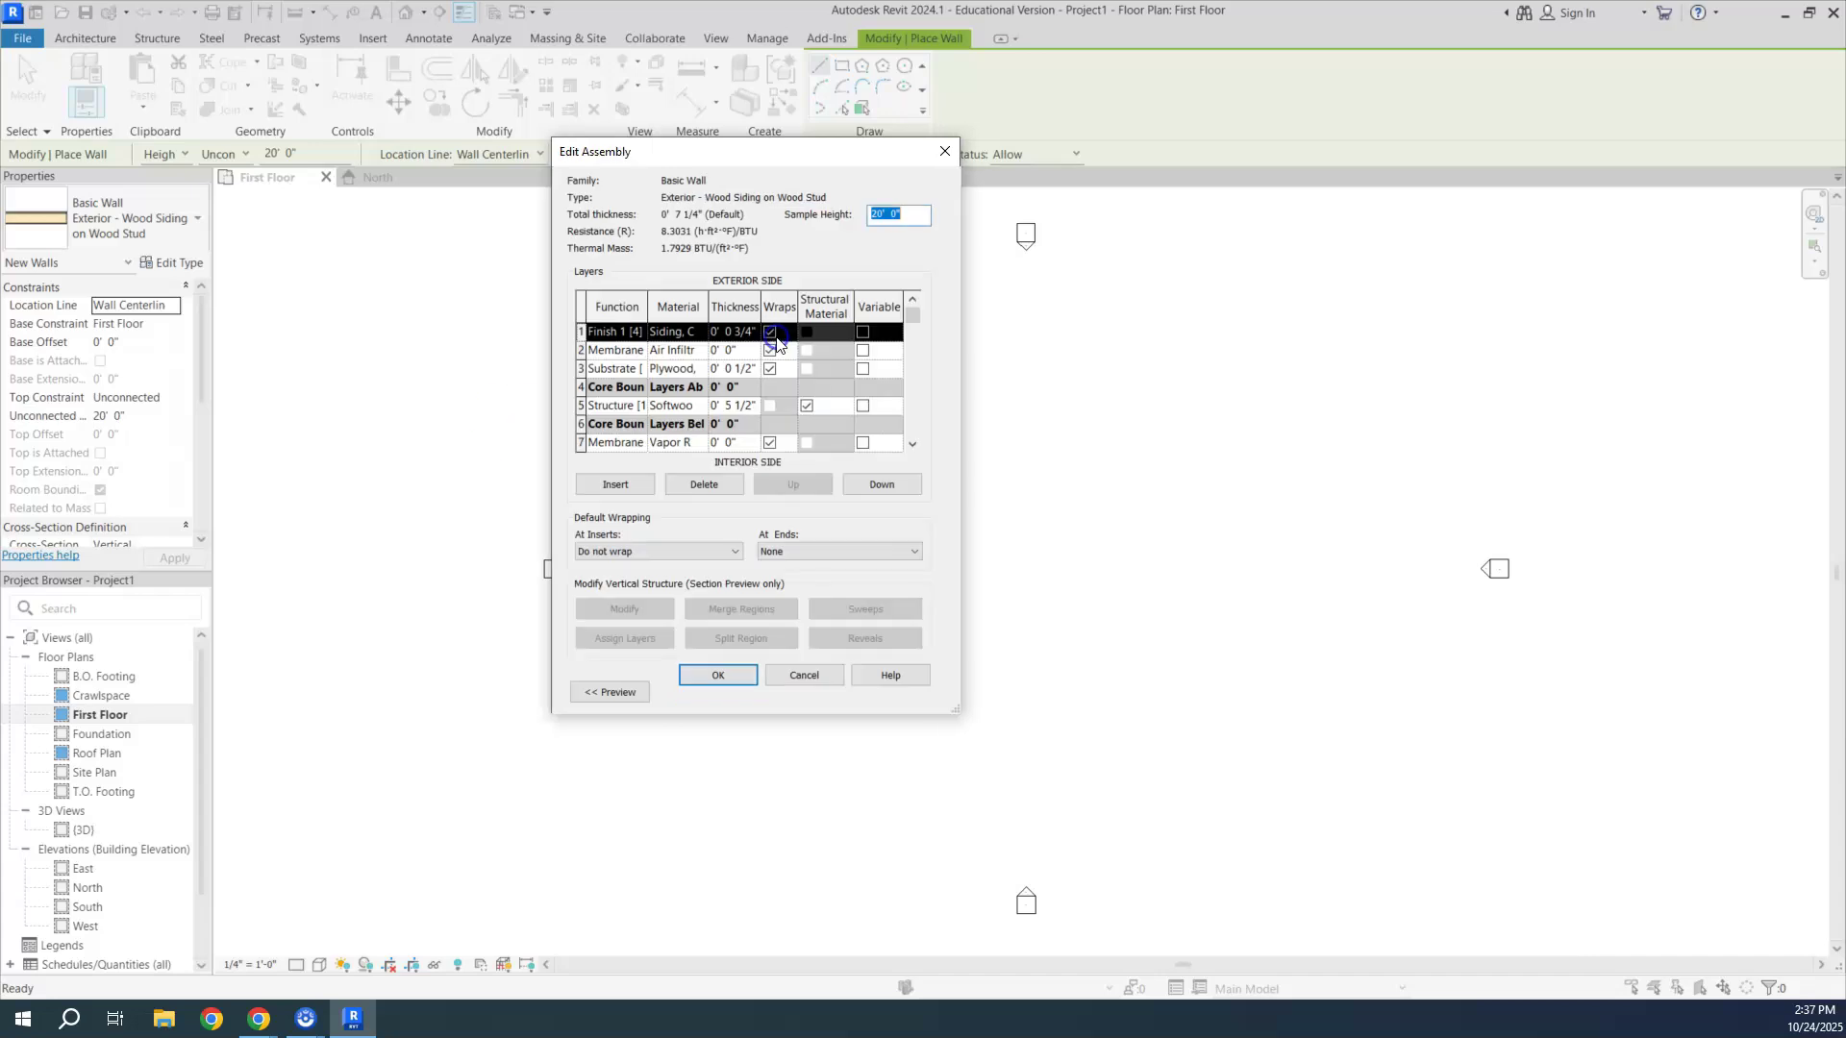
Step: Review the layer assembly of the Exterior - Wood Siding on Wood Stud wall type, then close its structure and type properties
left_click(676, 333)
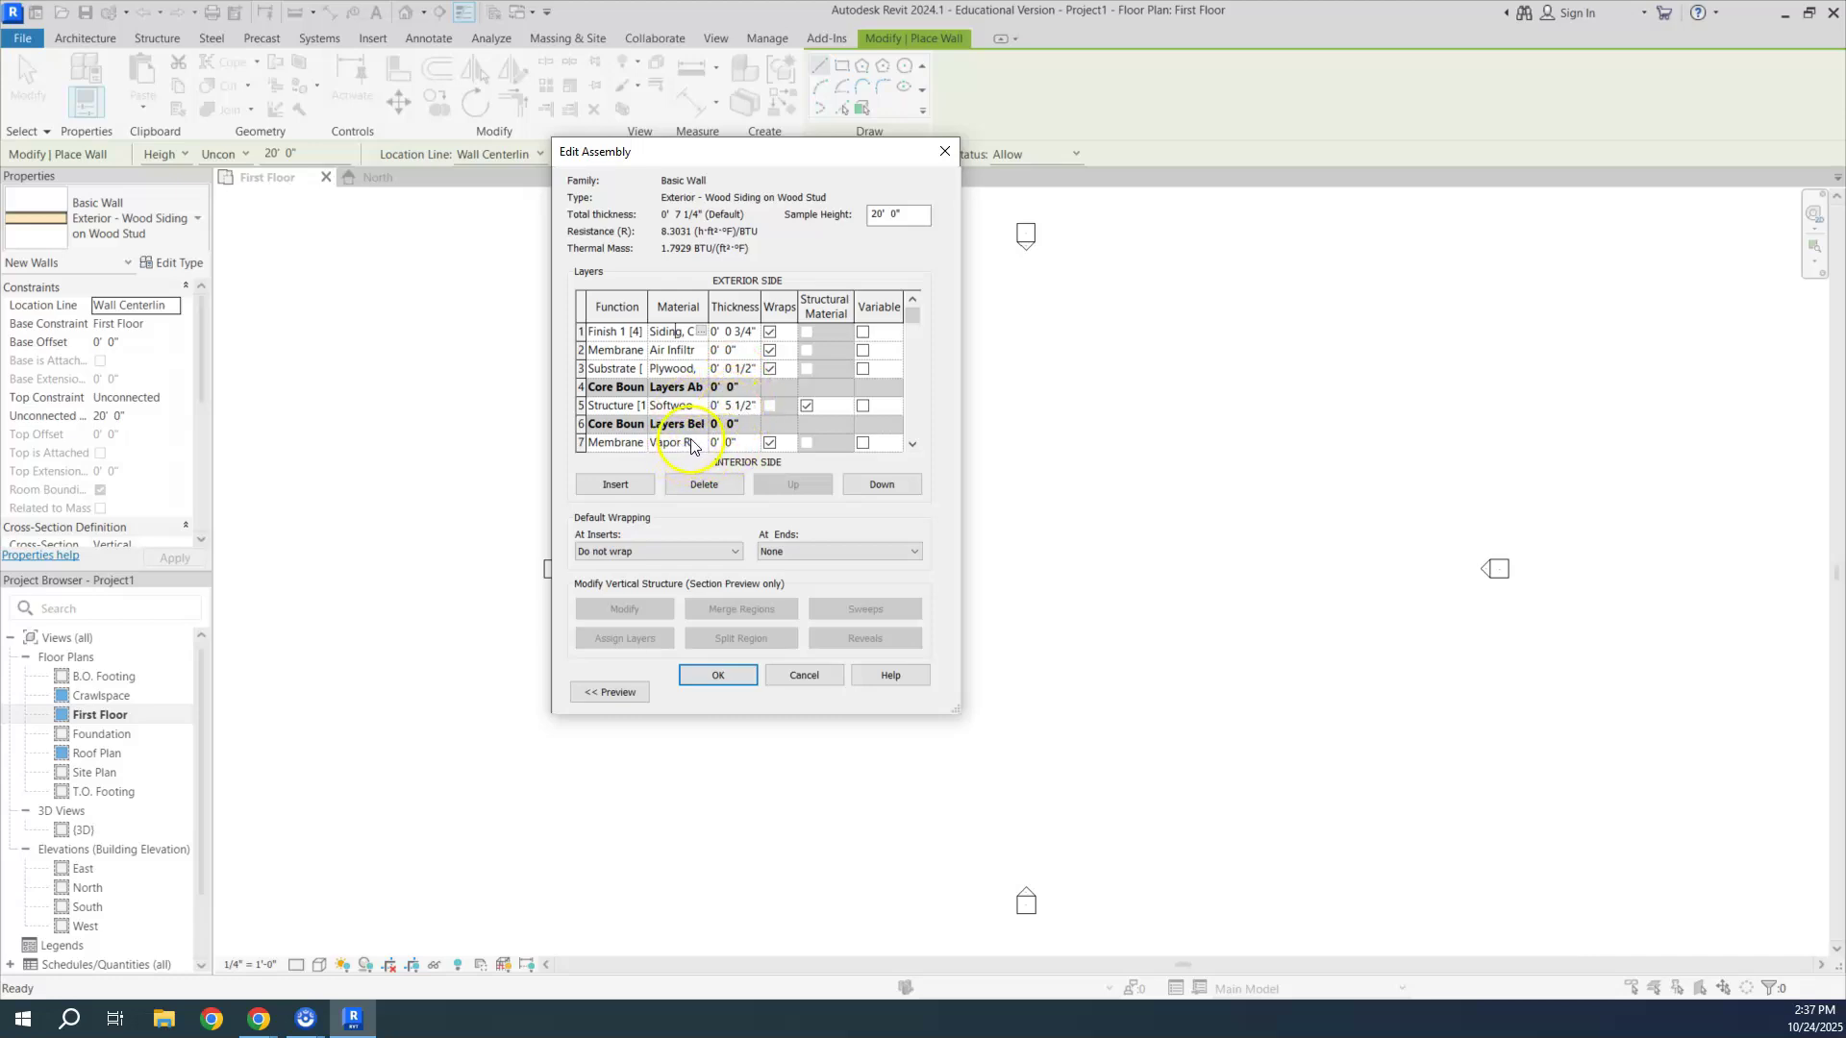
scroll(690, 442, "down", 1)
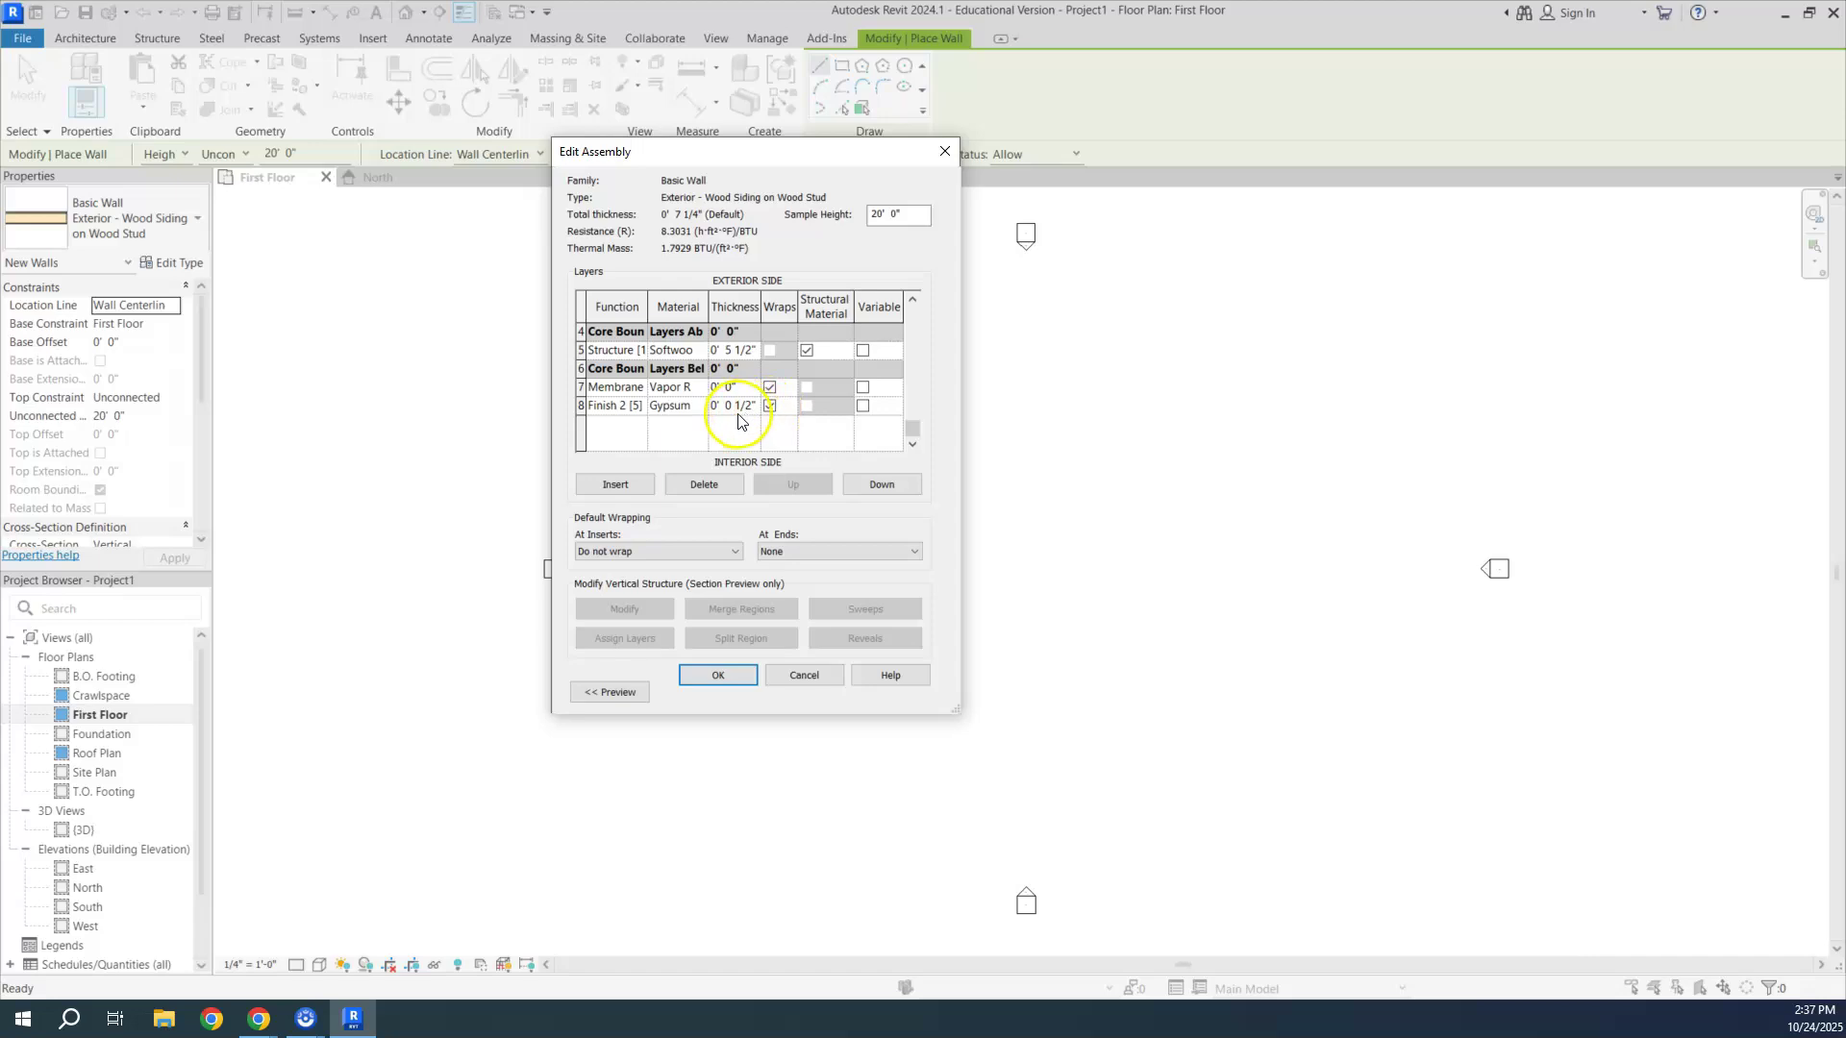
scroll(737, 417, "up", 1)
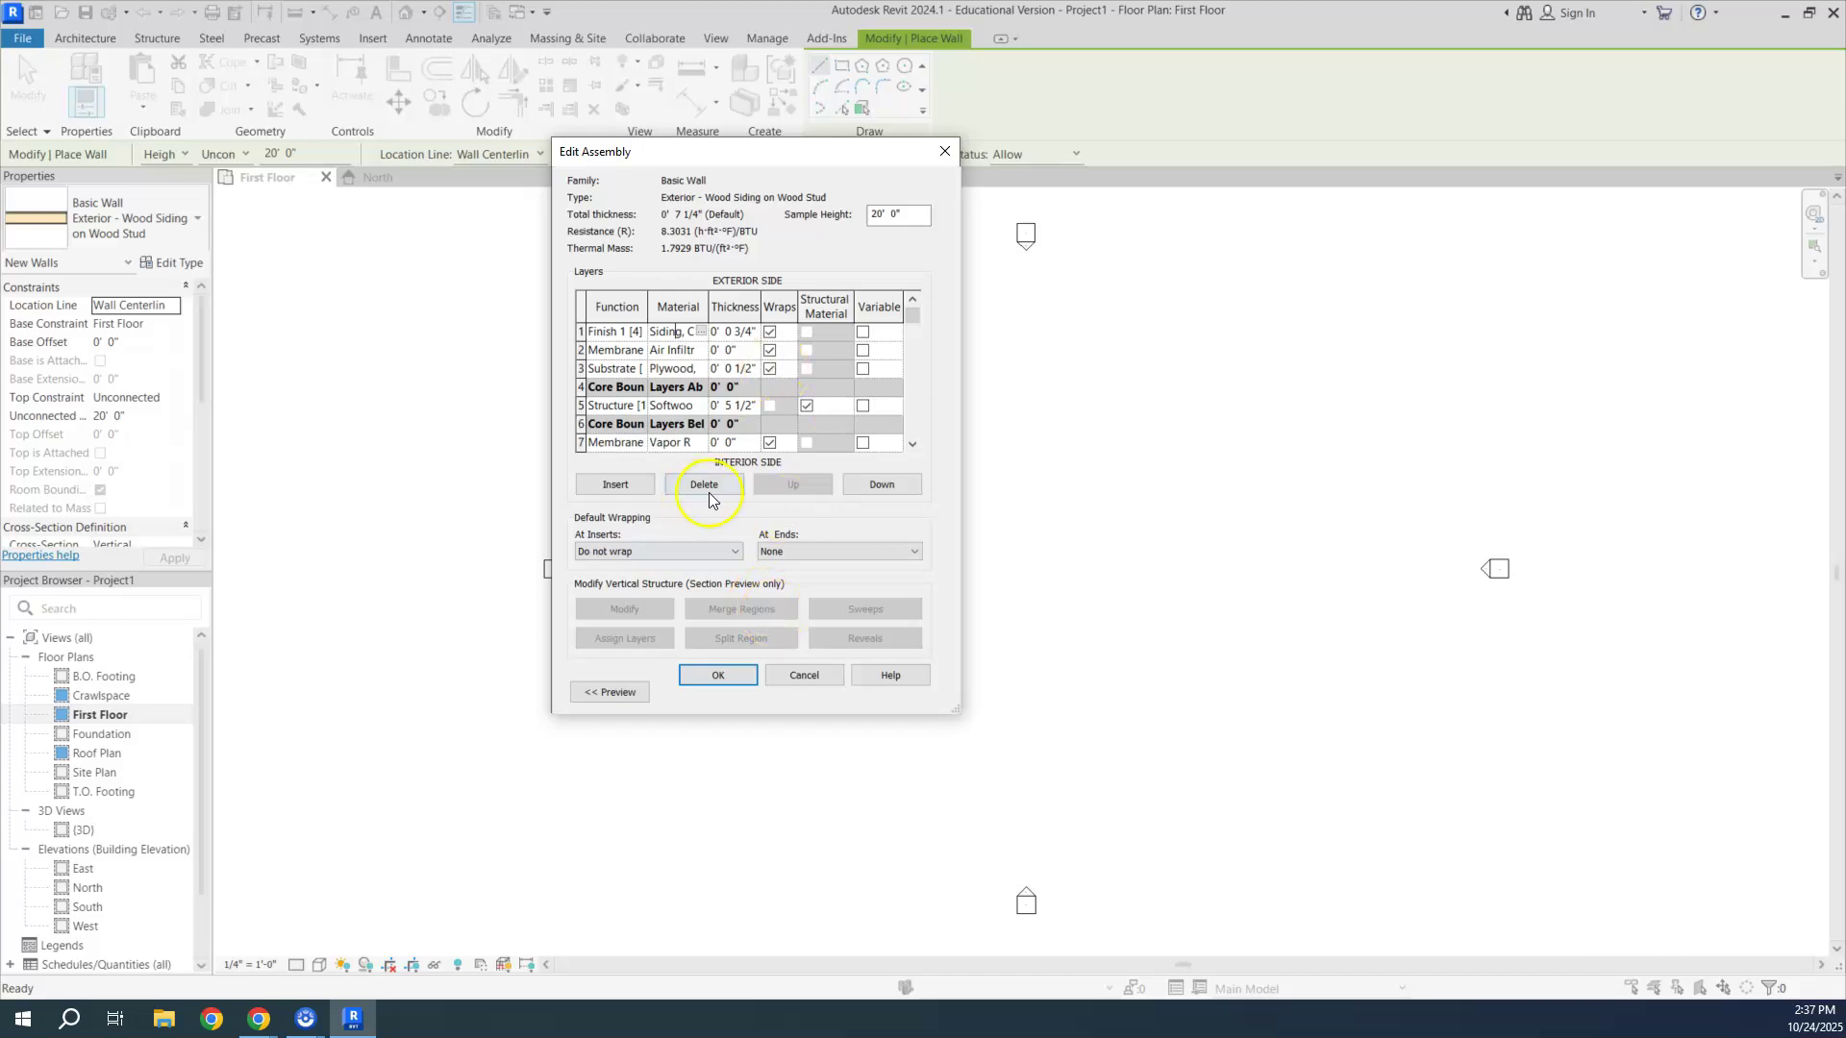
left_click(947, 154)
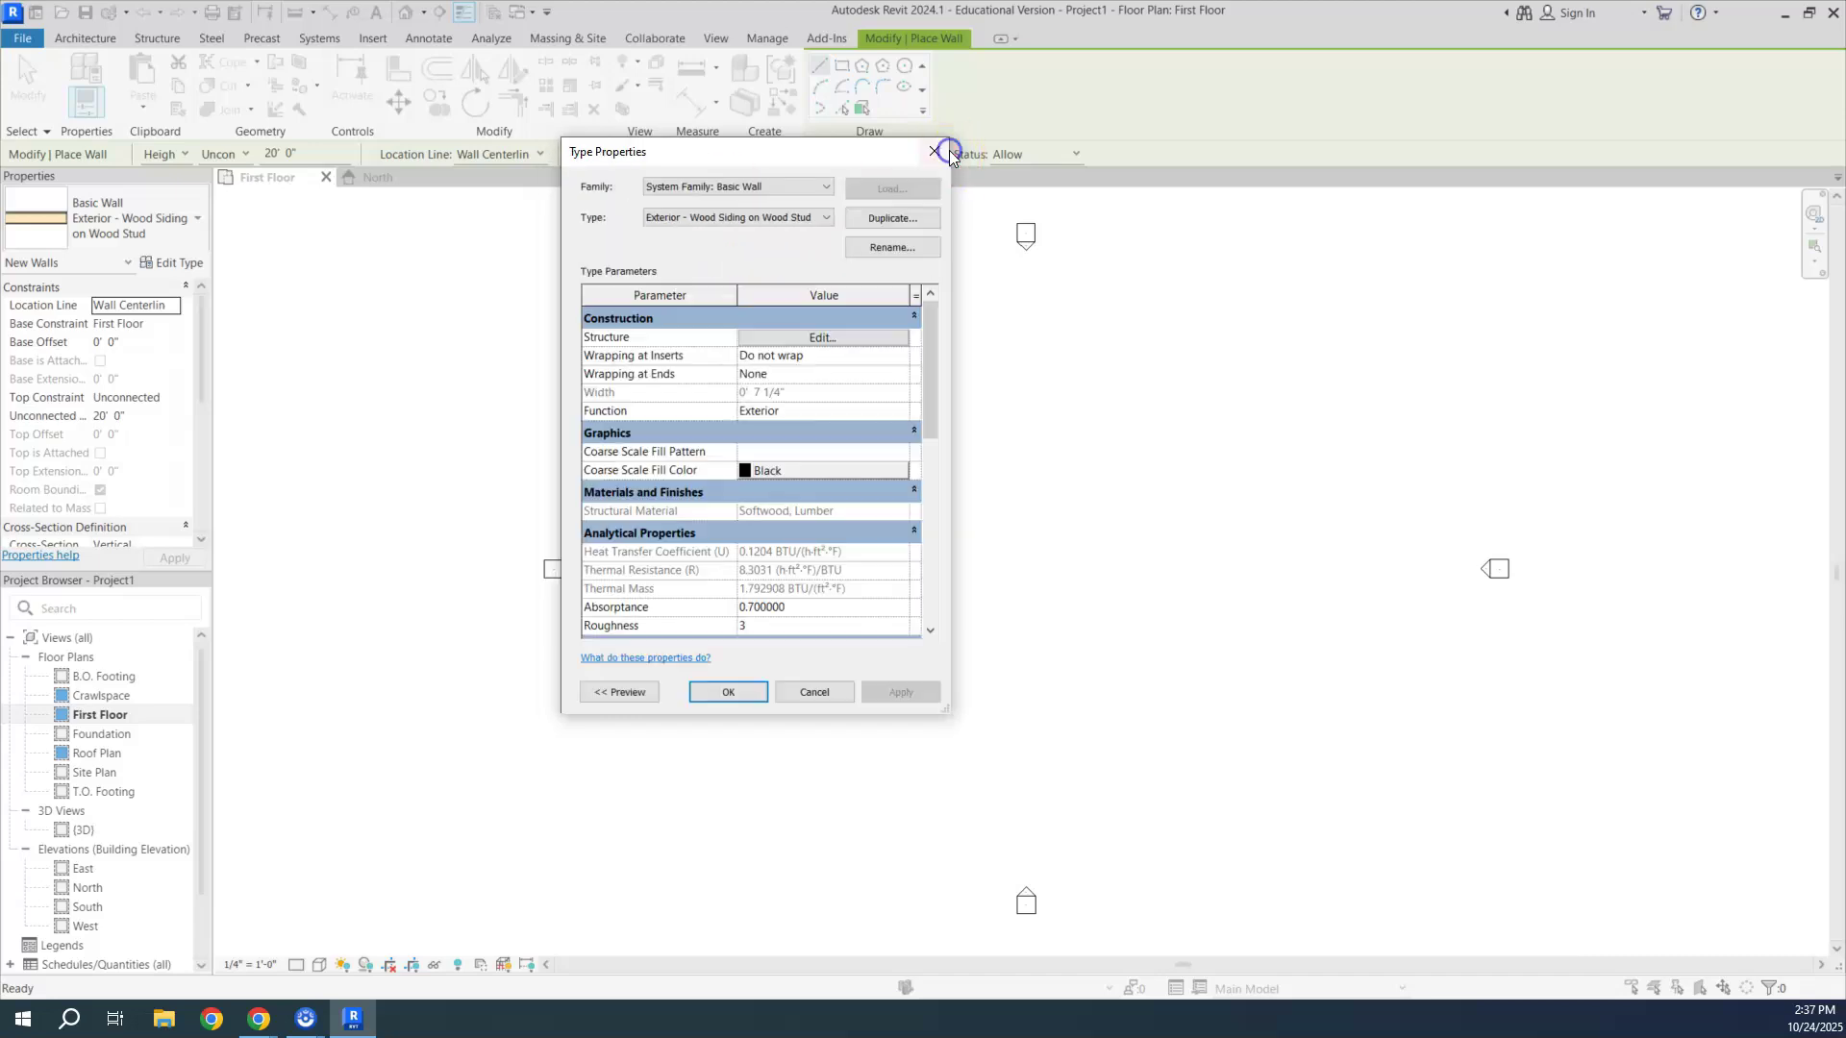
left_click(937, 156)
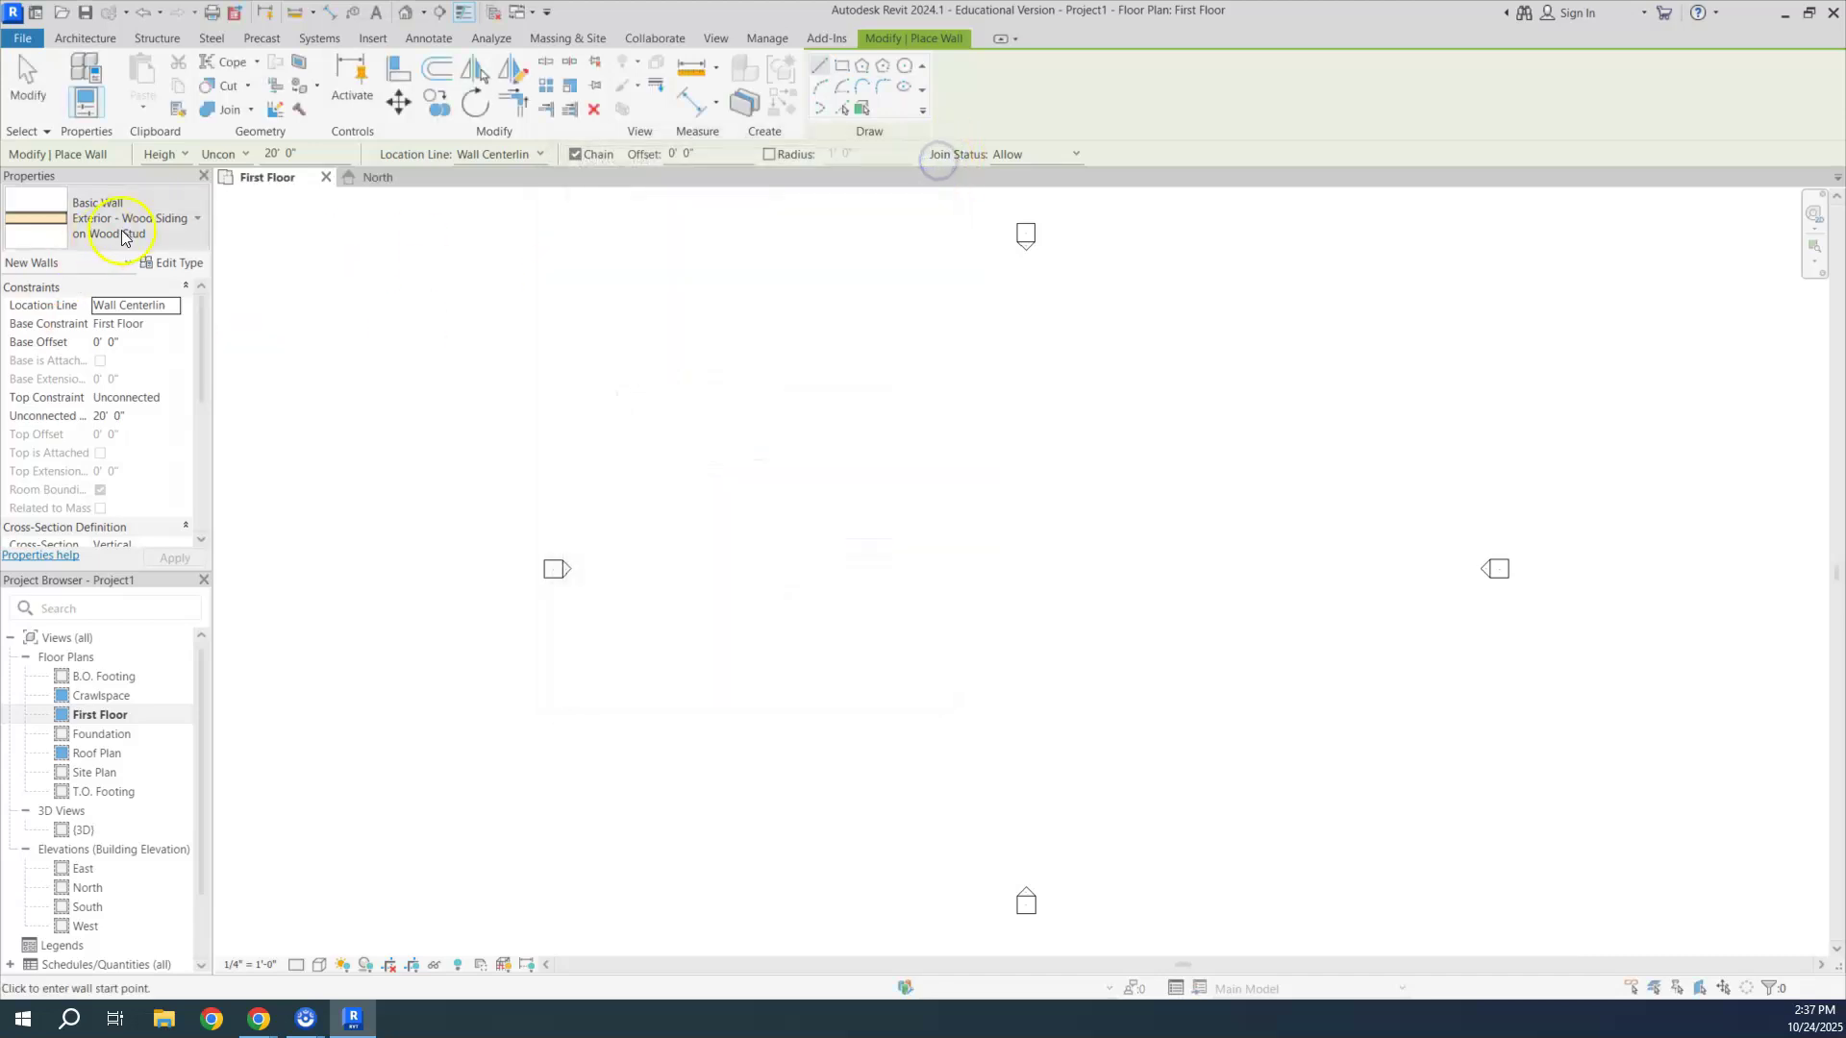
Step: Choose the Interior - 4 1/2" Partition wall type and review its layer assembly, leaving its properties unchanged
left_click(123, 231)
left_click(87, 593)
left_click(164, 261)
left_click(817, 339)
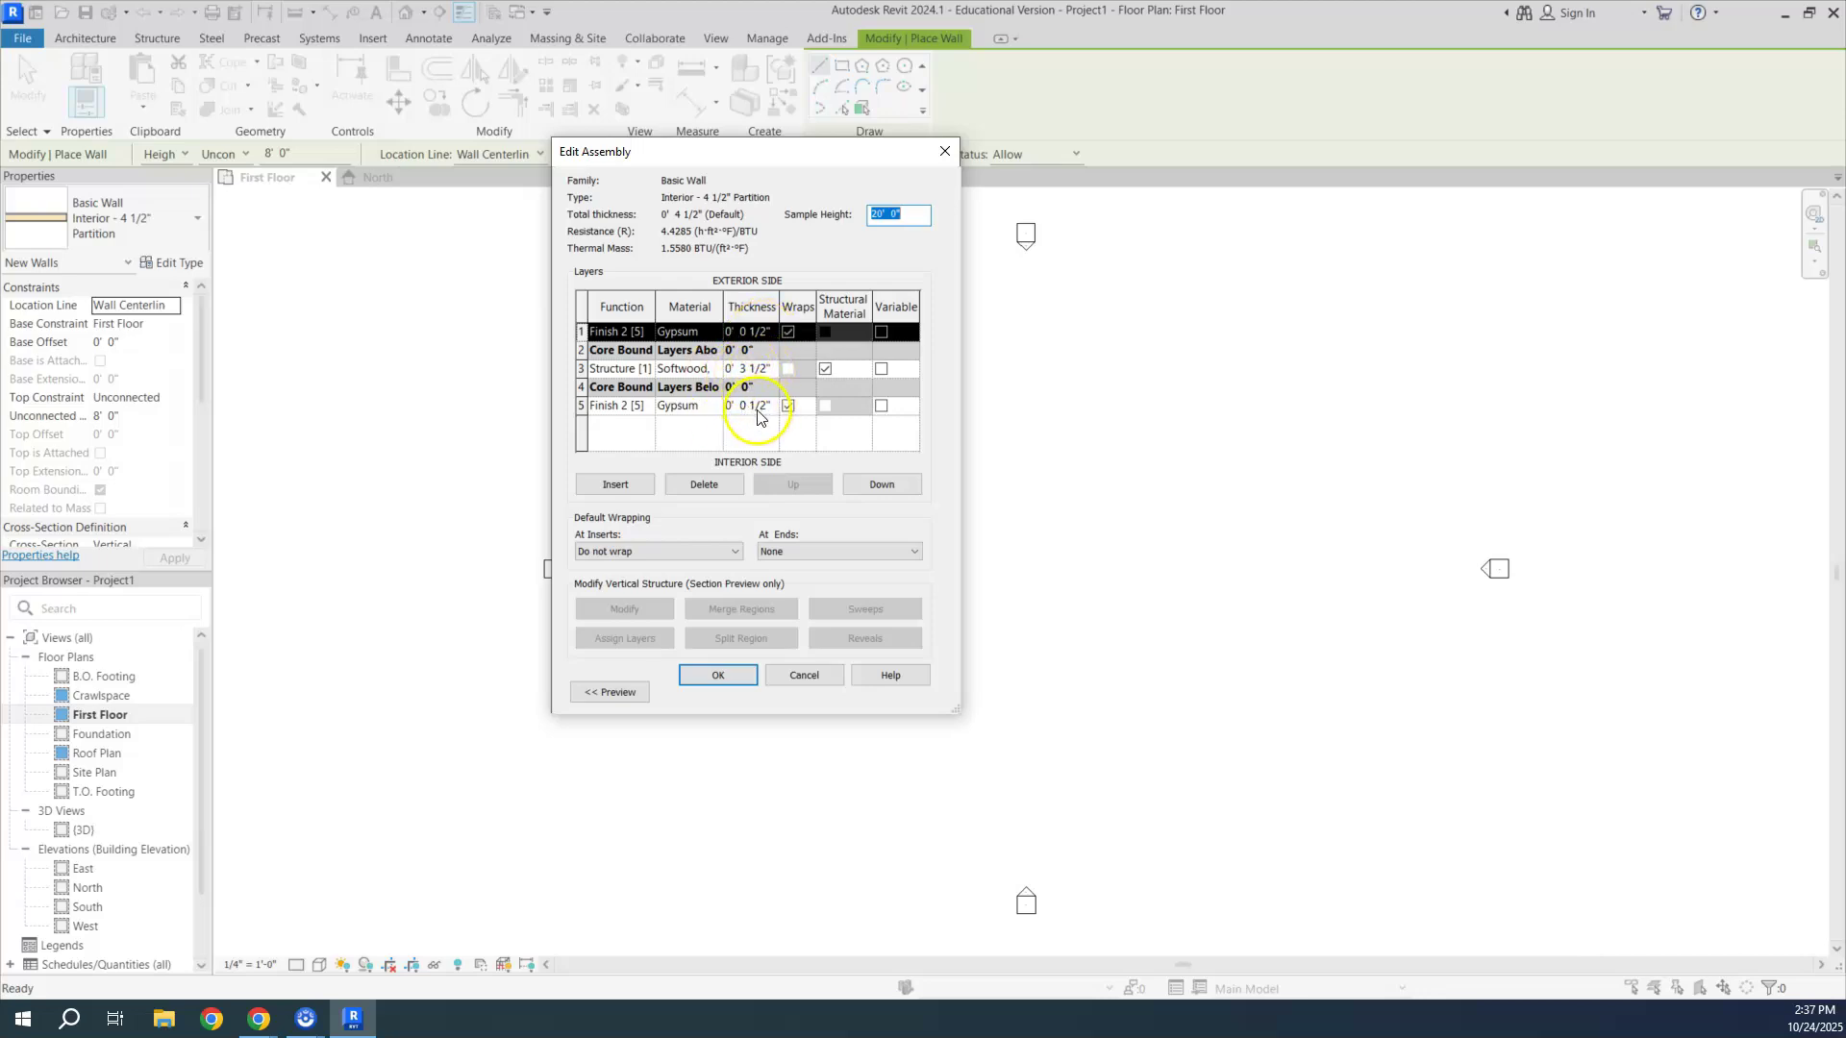
left_click(798, 673)
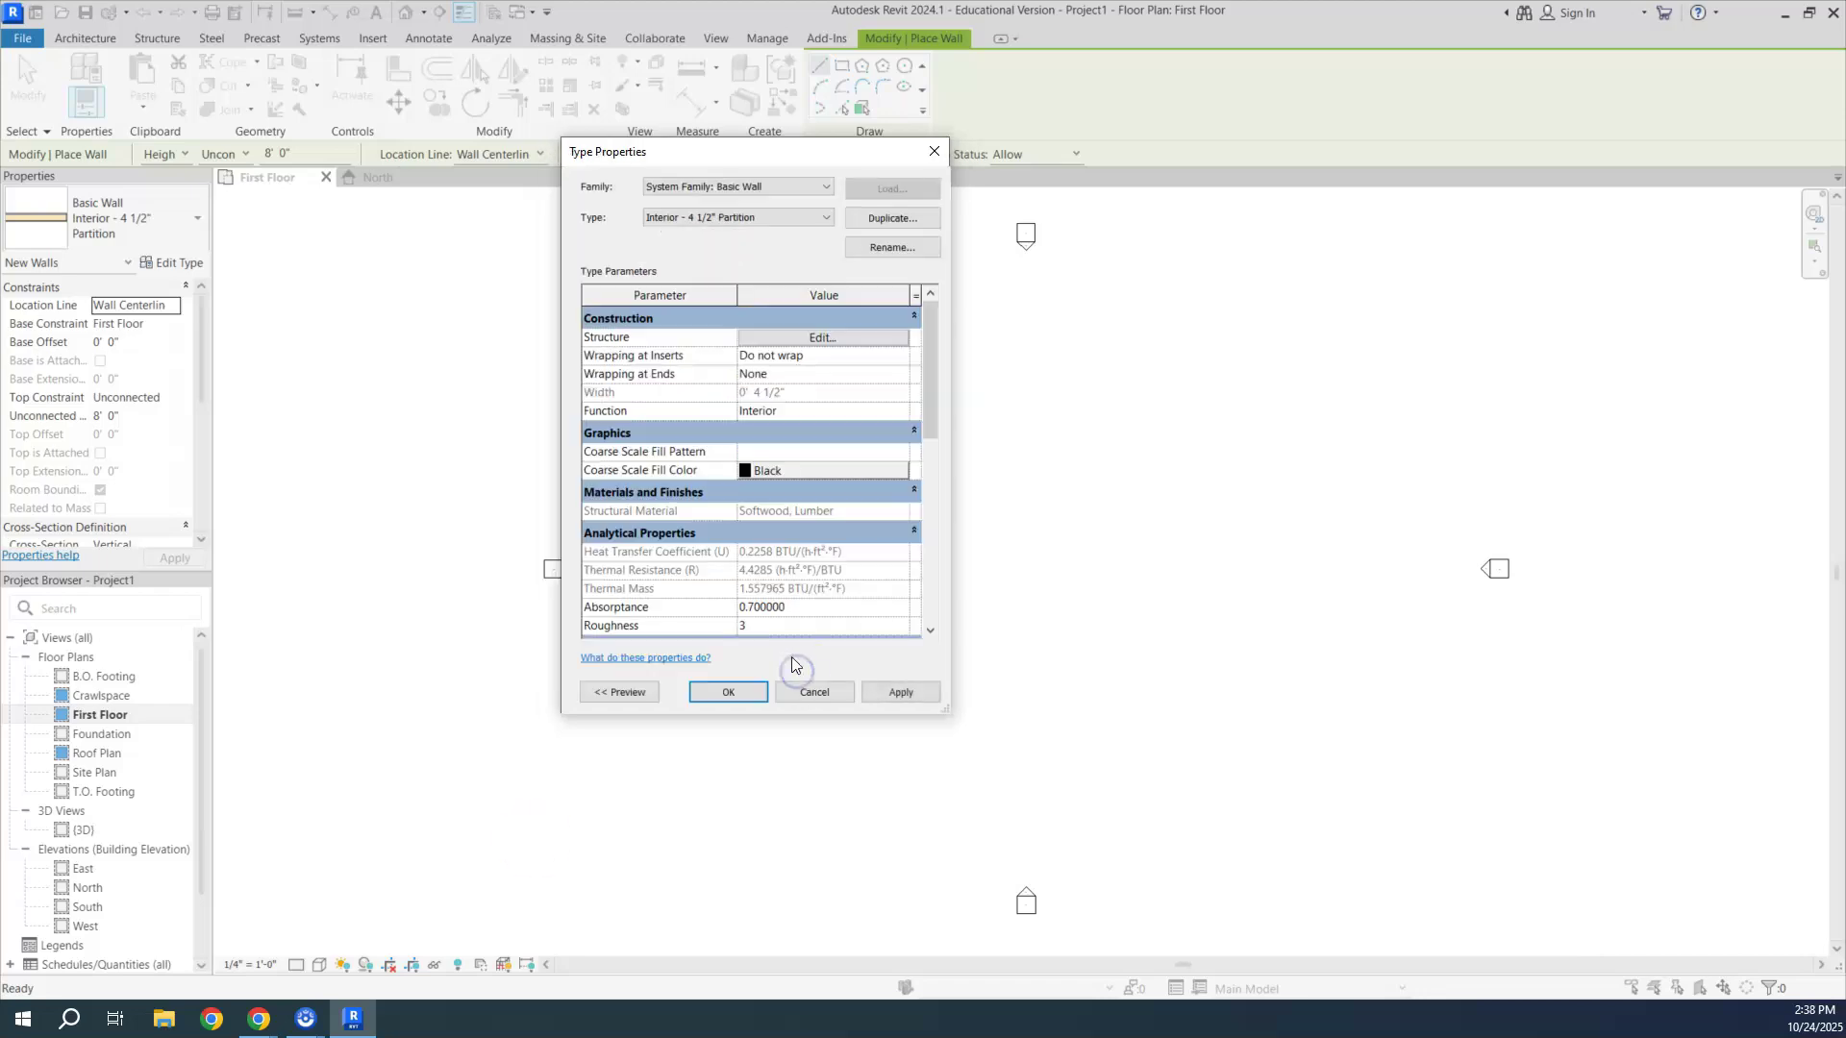
left_click(806, 690)
Step: Set new walls to Exterior - Wood Siding on Wood Stud, location line Finish Face: Interior, and 9' unconnected height
left_click(152, 230)
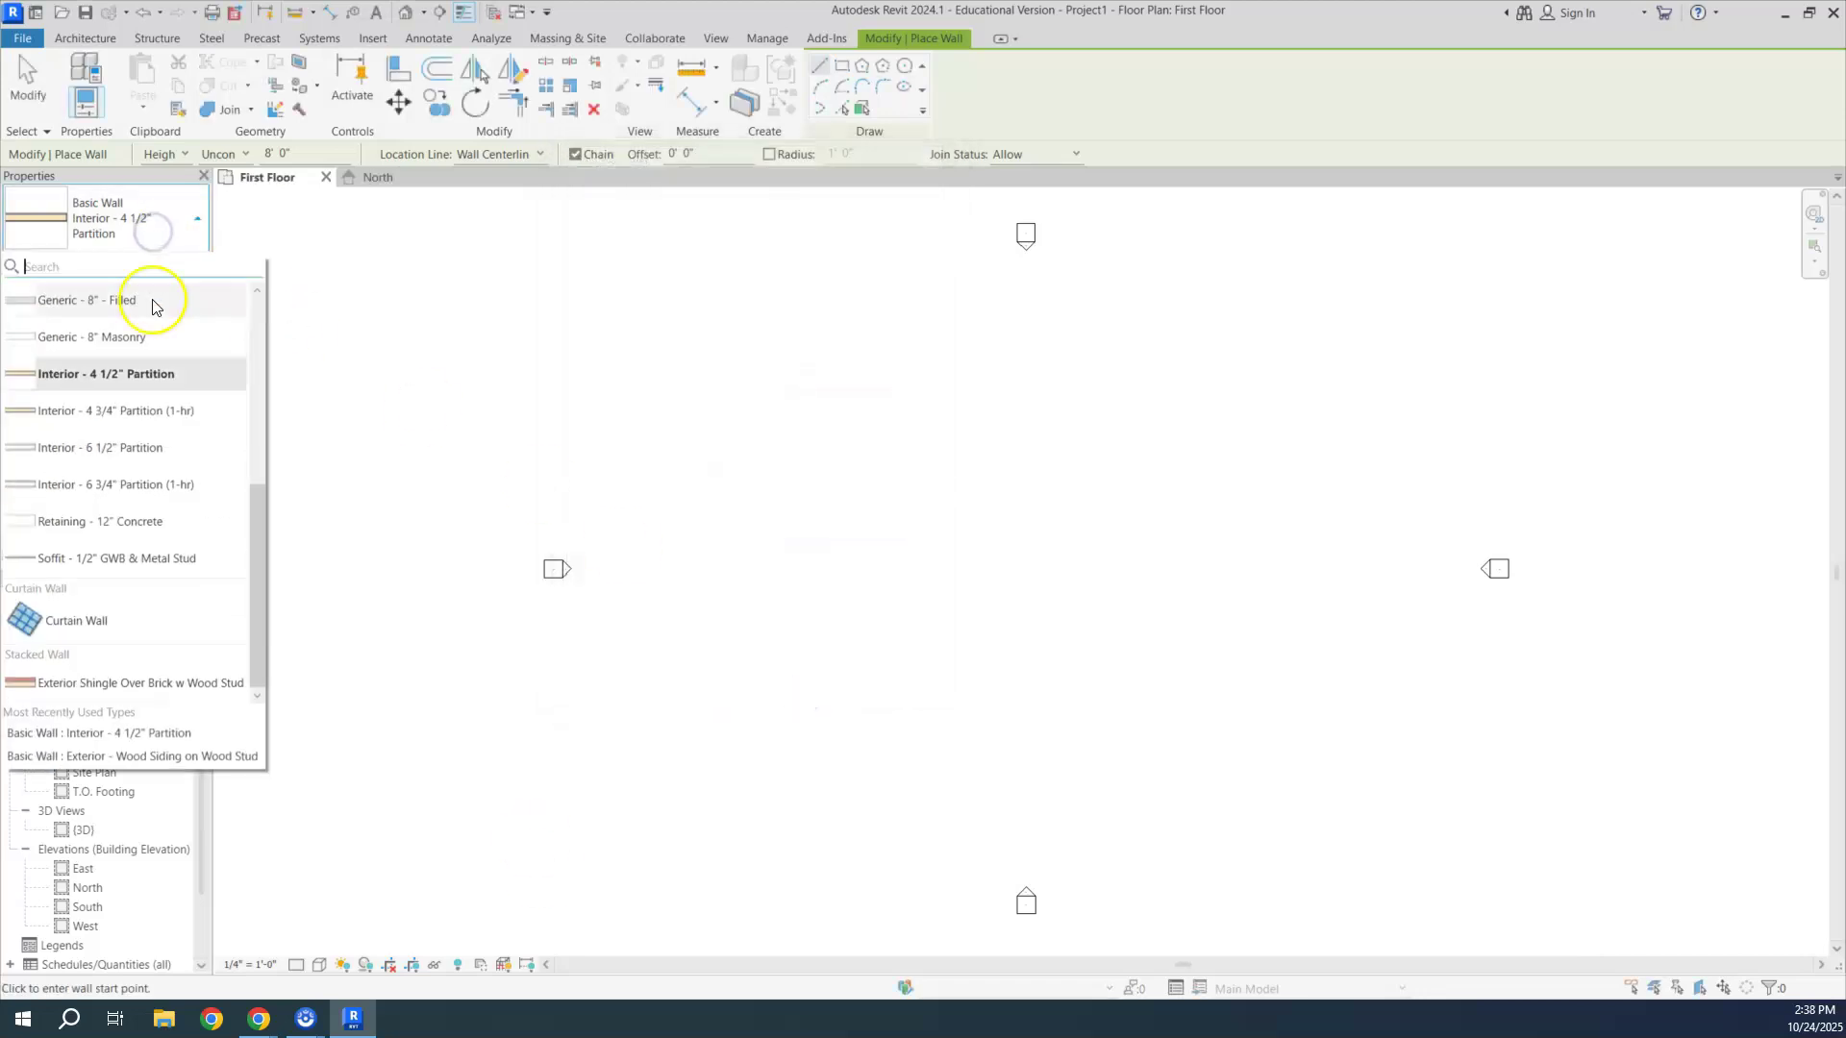
left_click(135, 469)
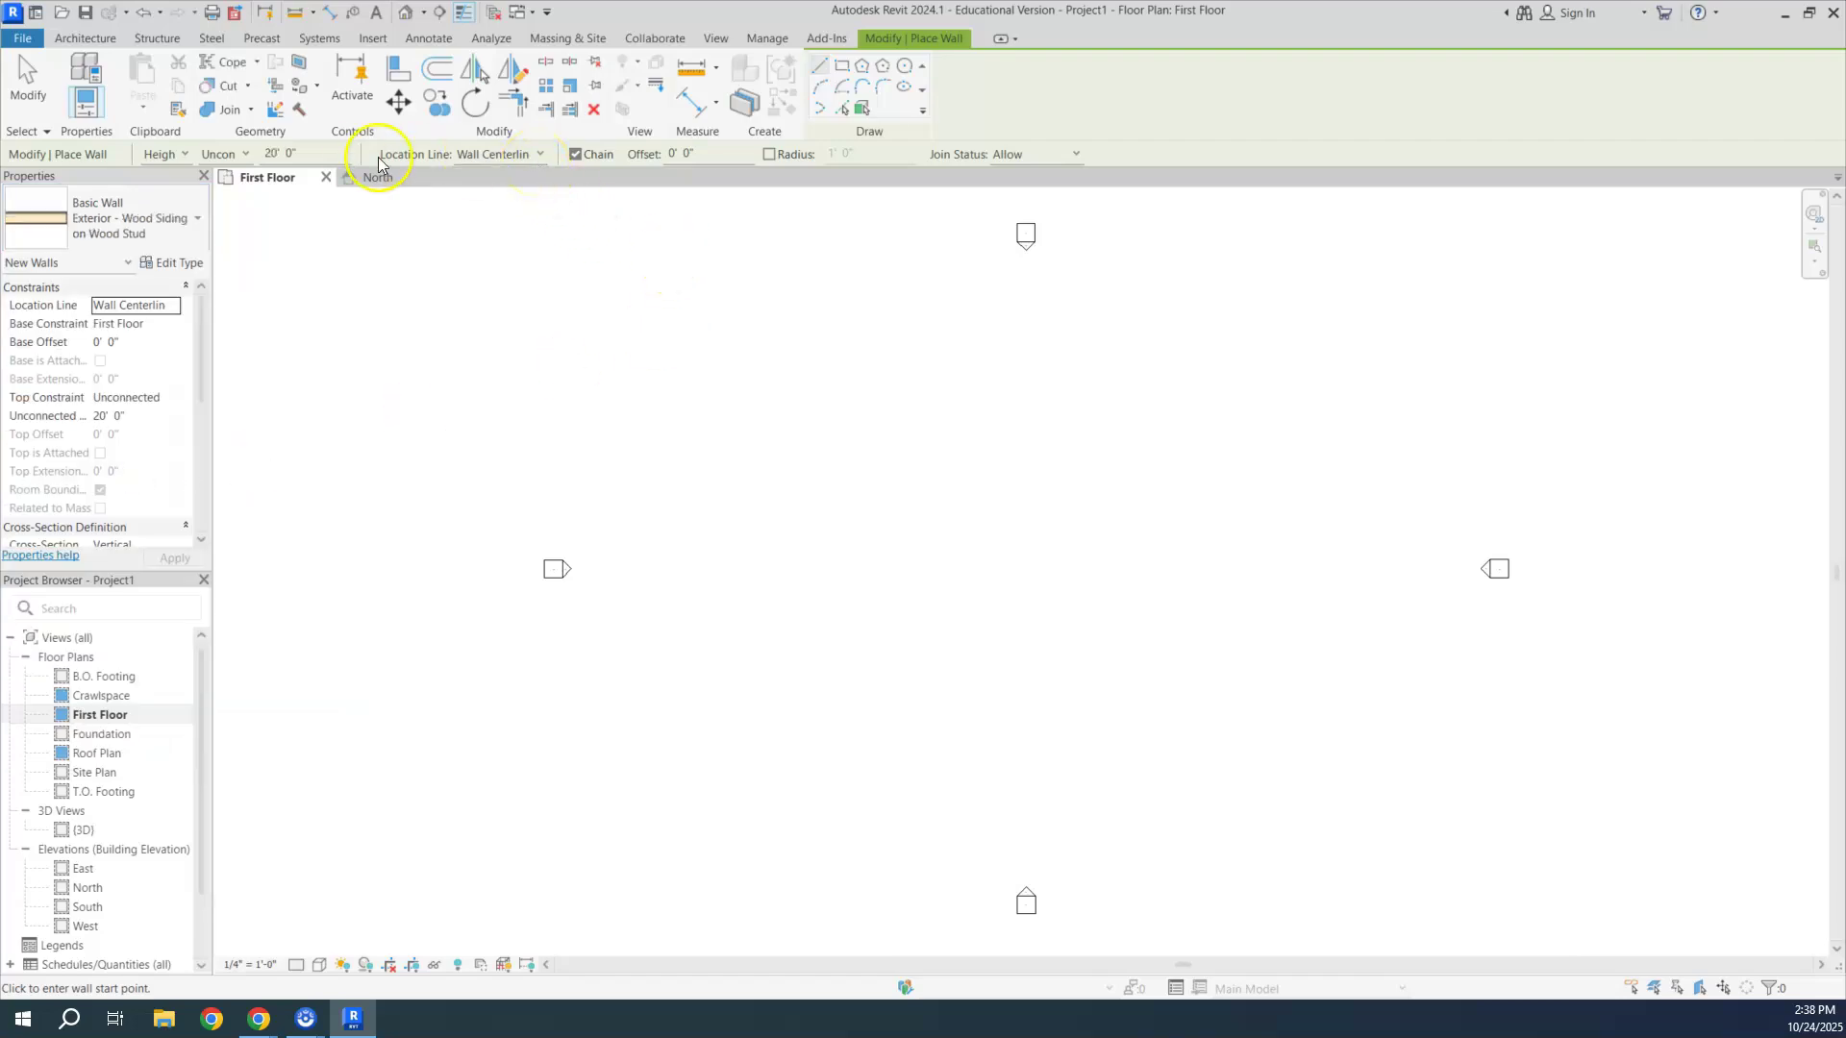
left_click(509, 154)
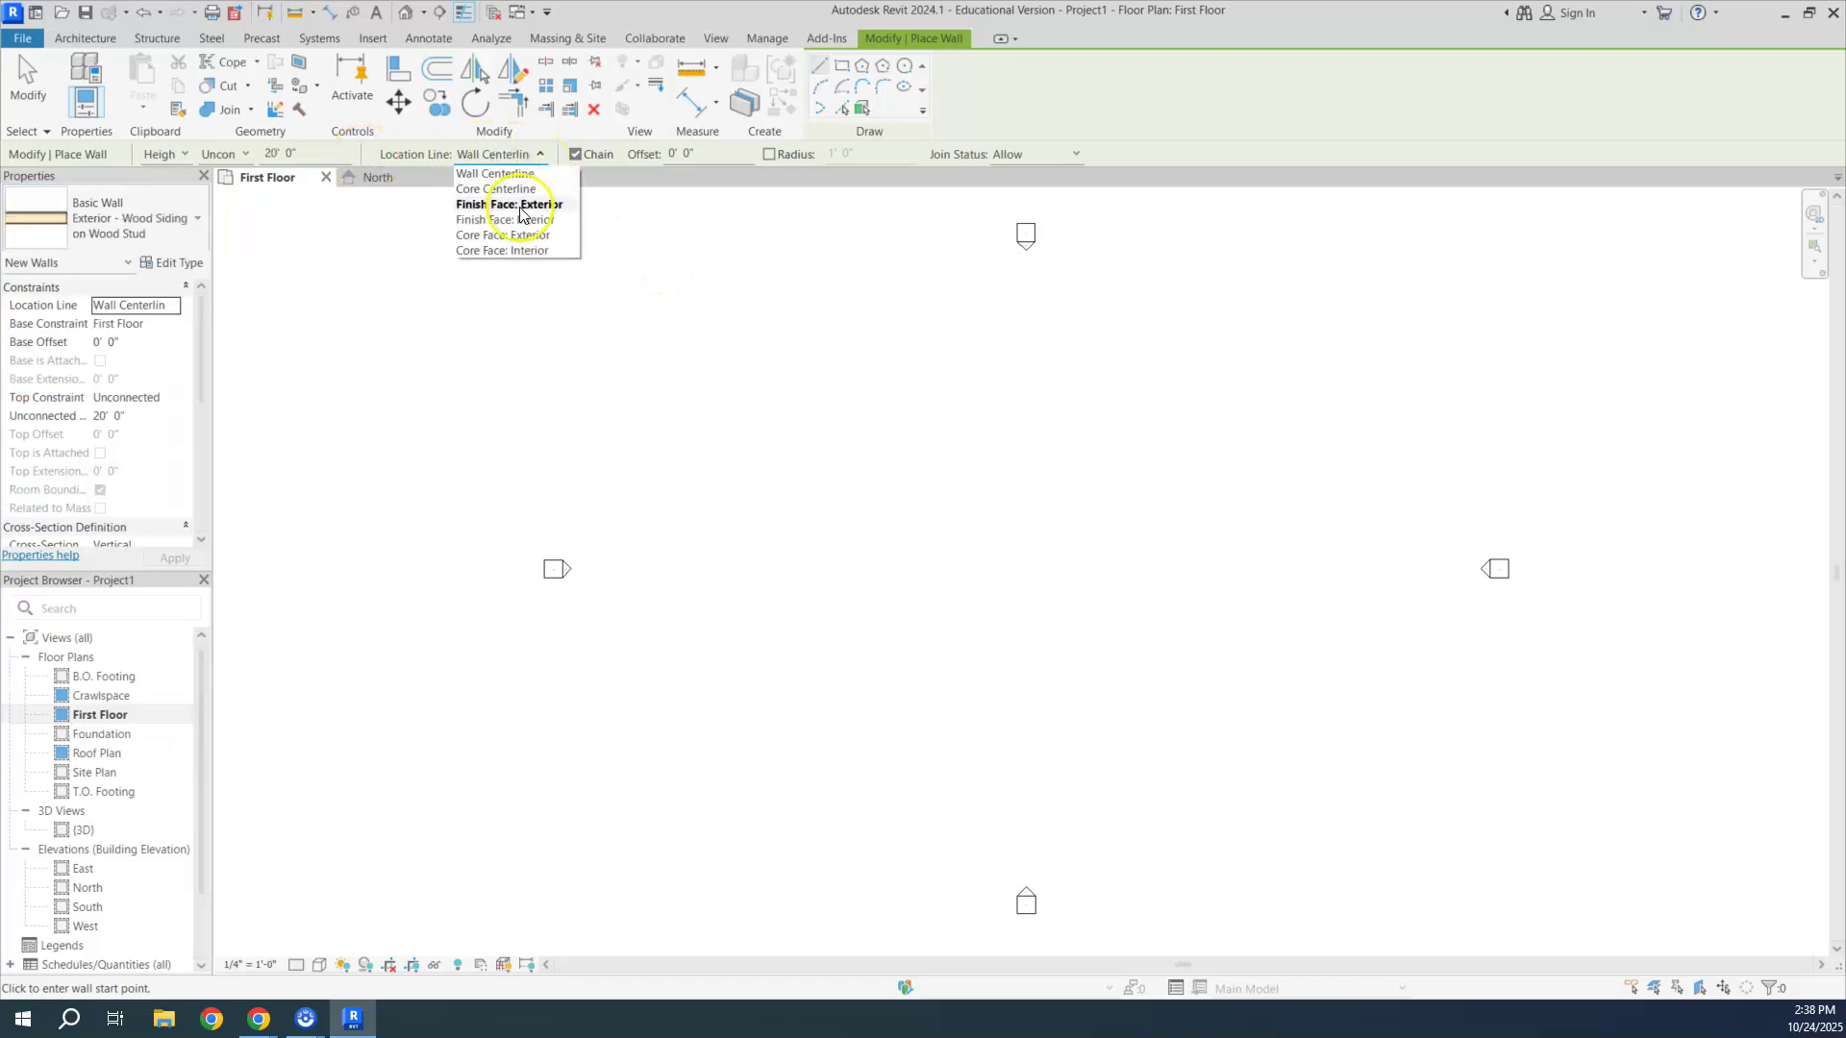
left_click(519, 220)
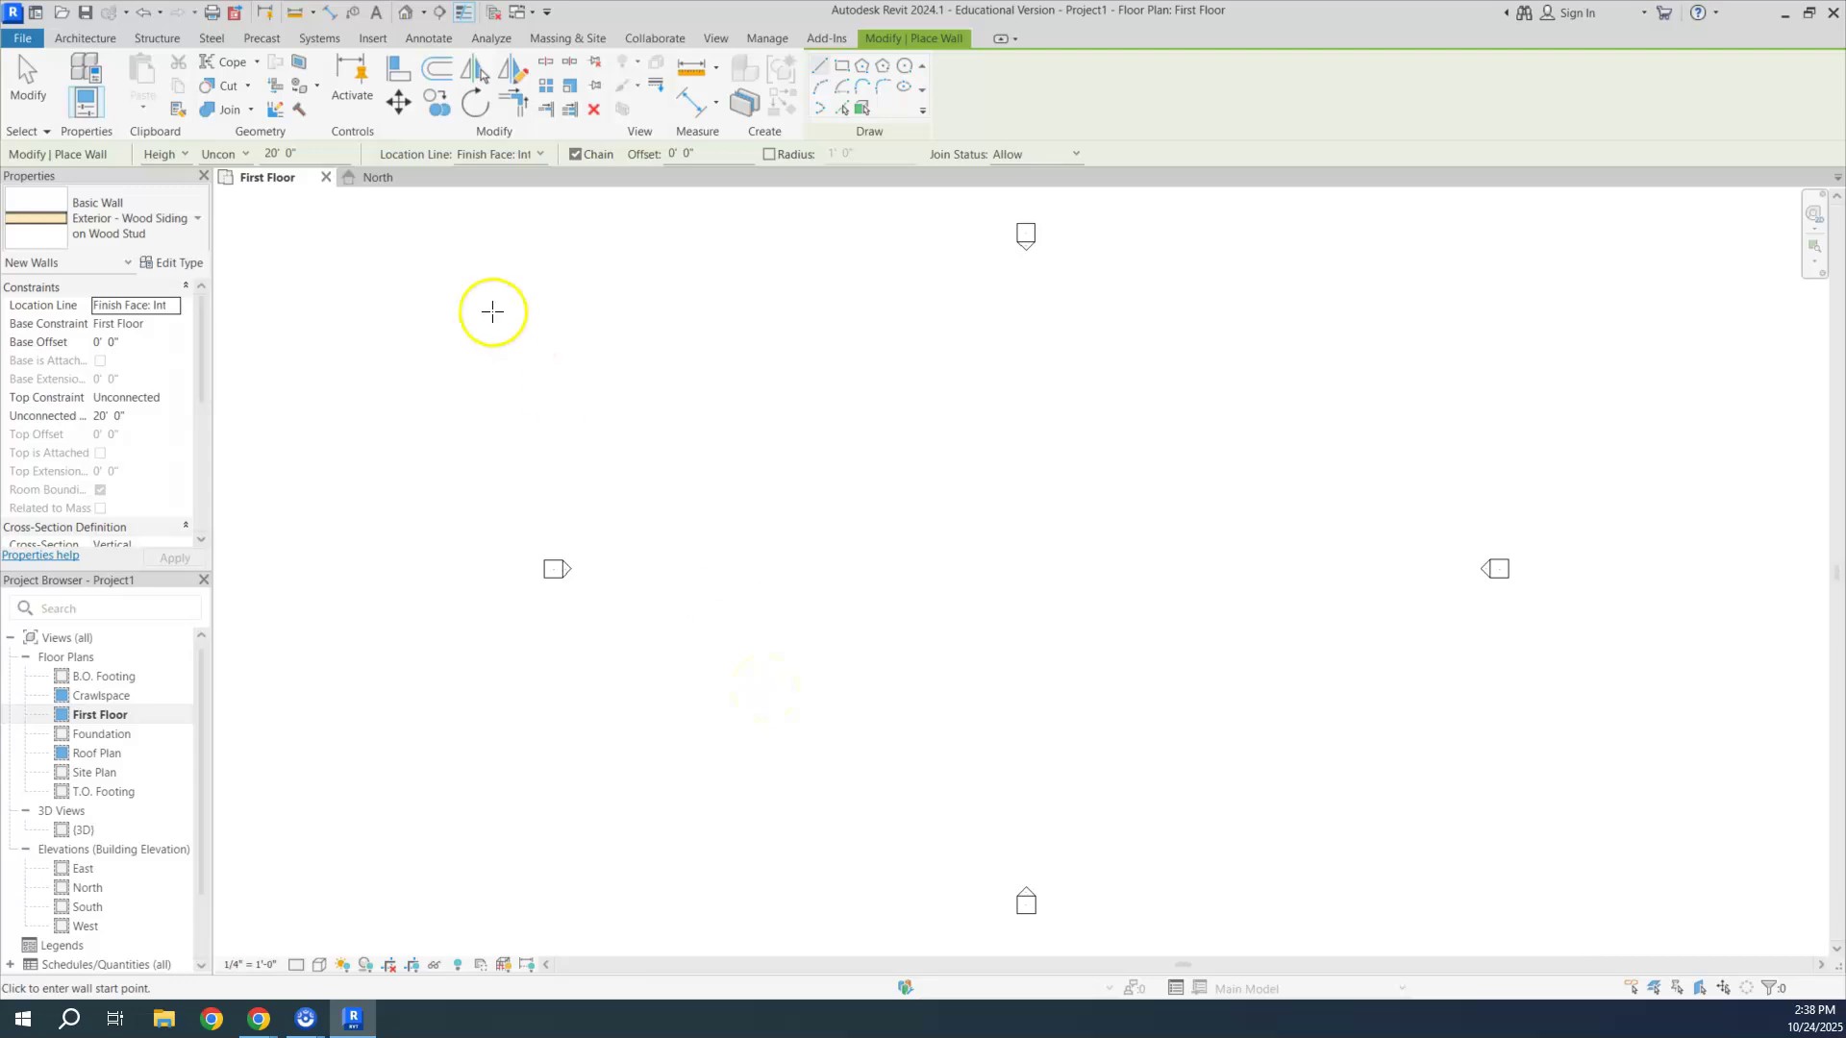
left_click(139, 417)
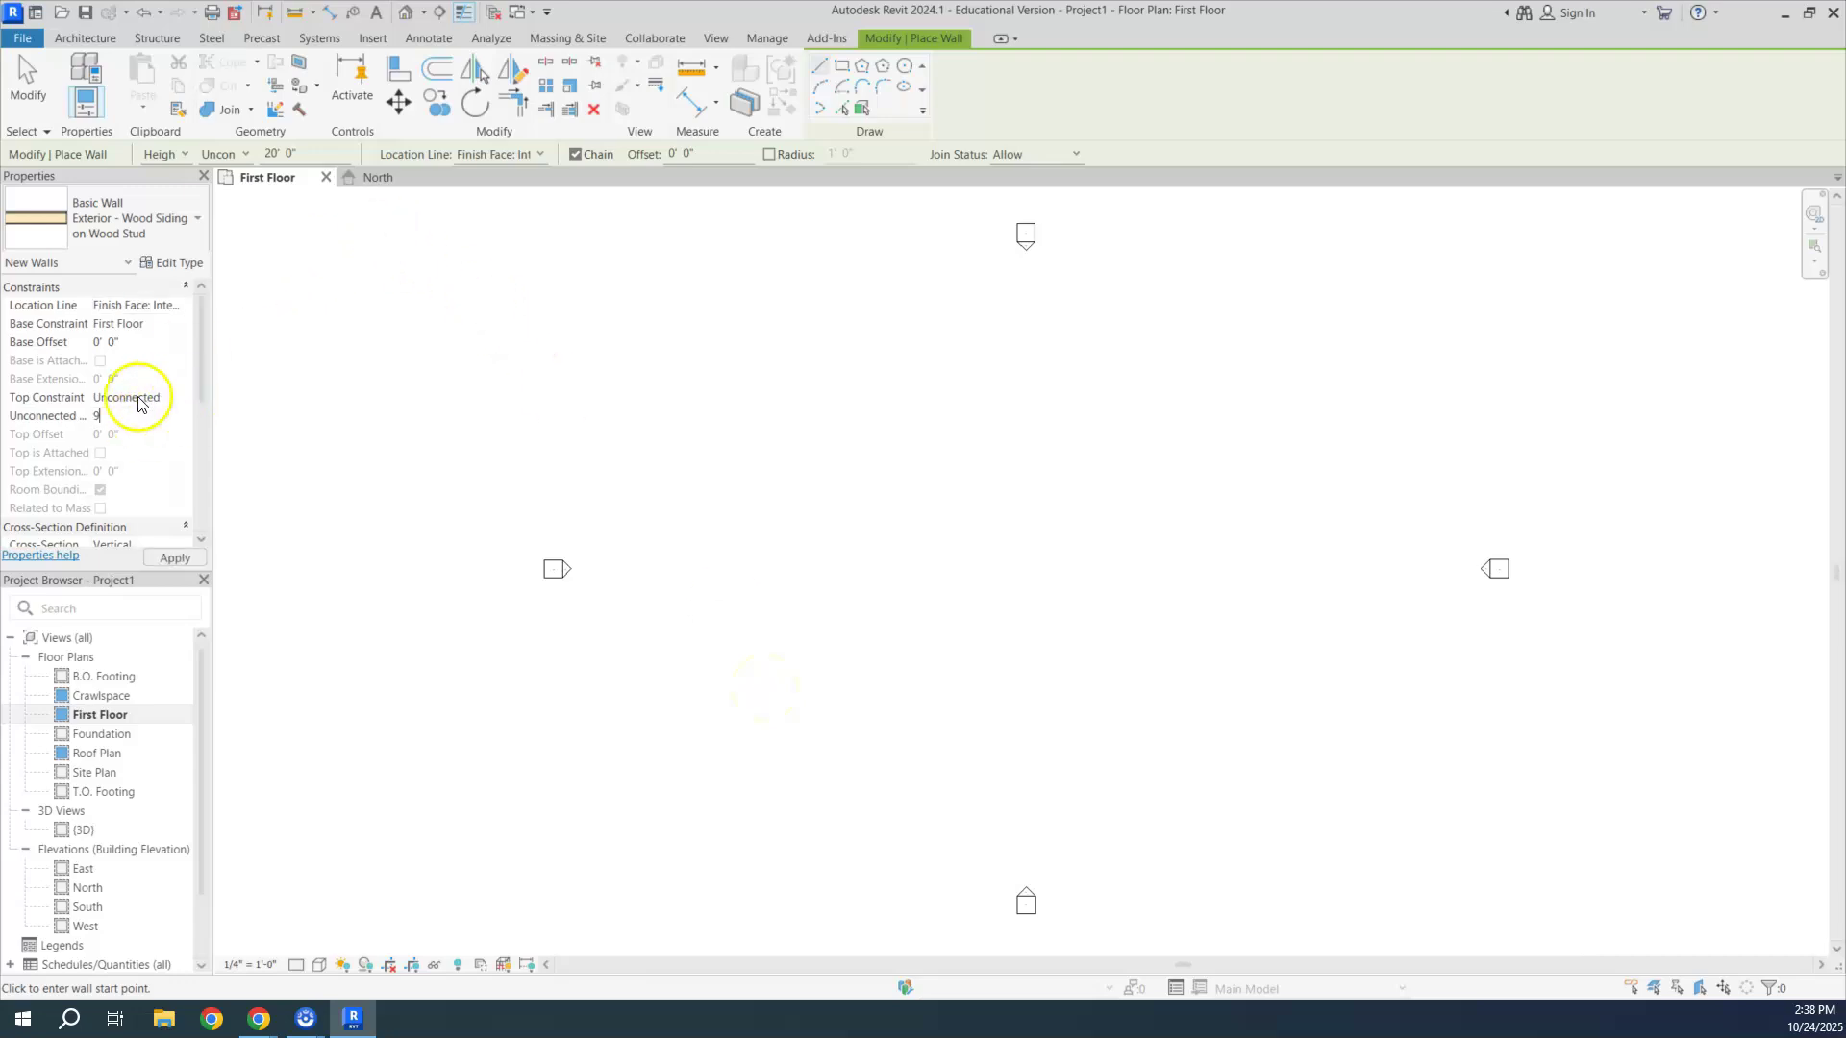
Step: Draw a closed rectangle of four exterior walls, starting with a 30' west wall and a 38' north wall
left_click(824, 637)
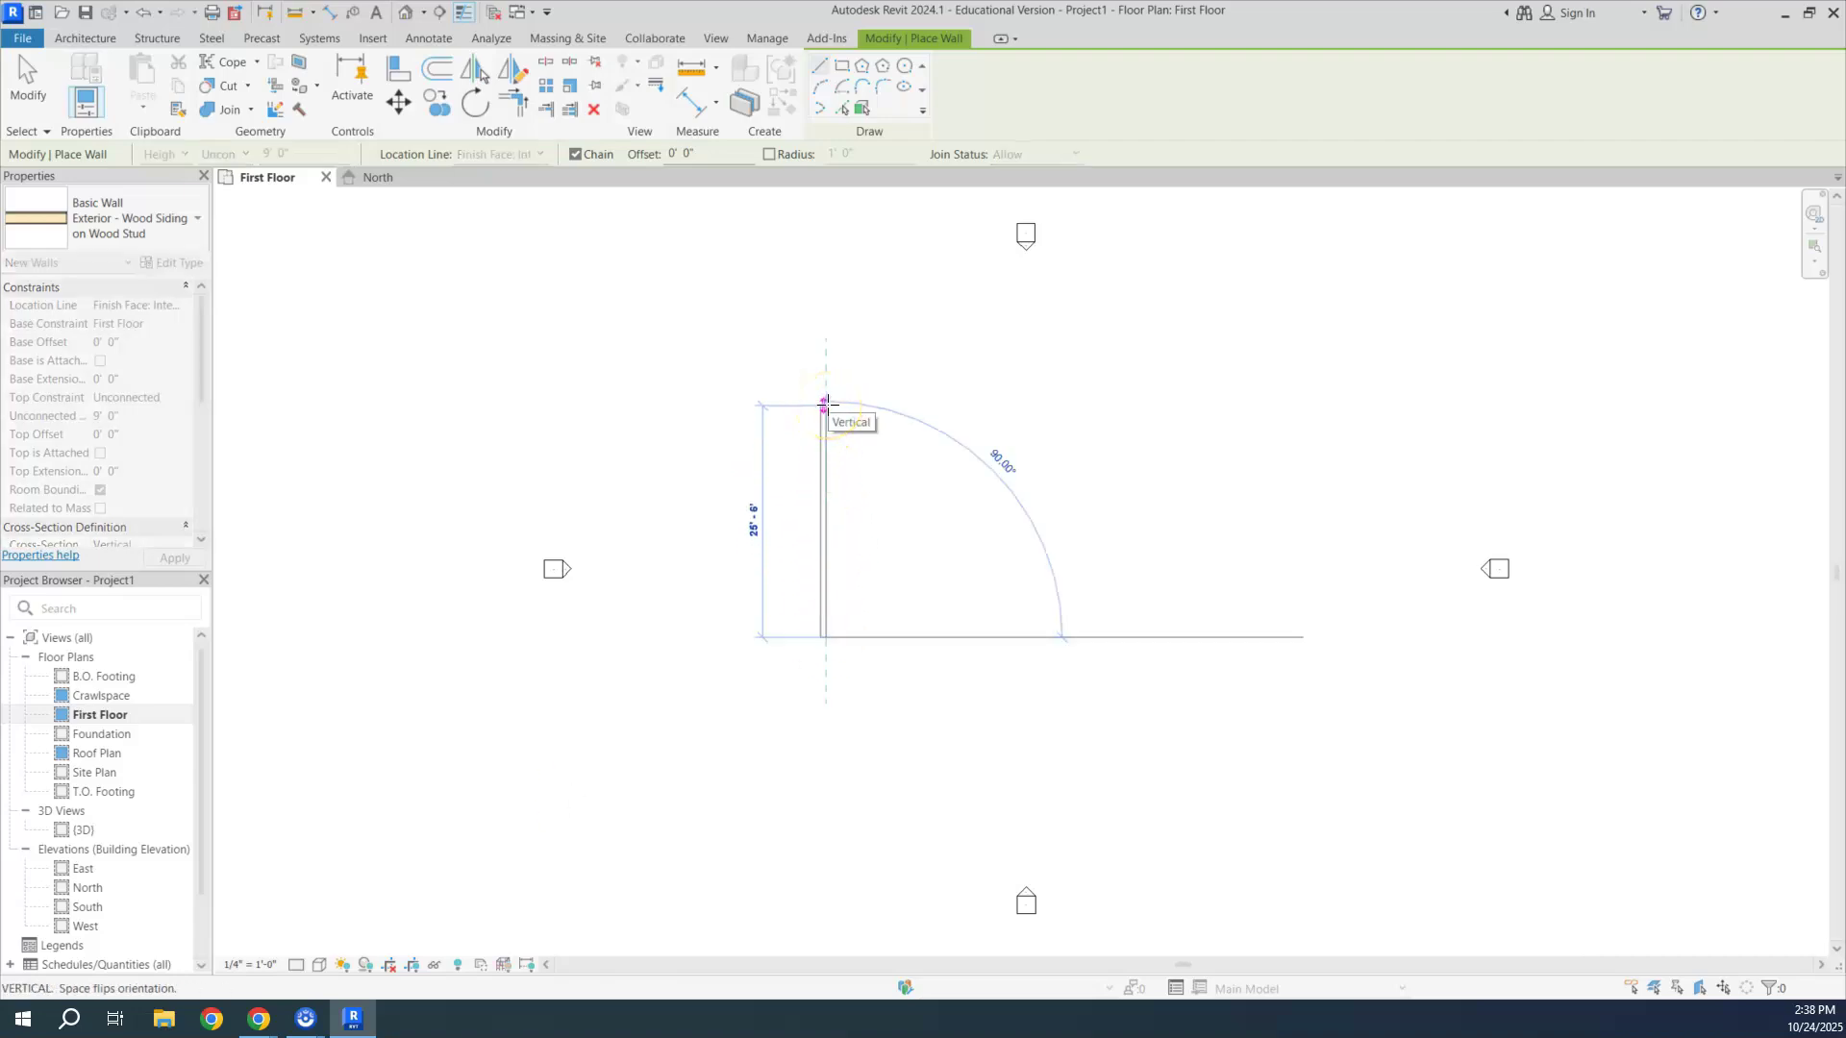
type("30")
key("Return")
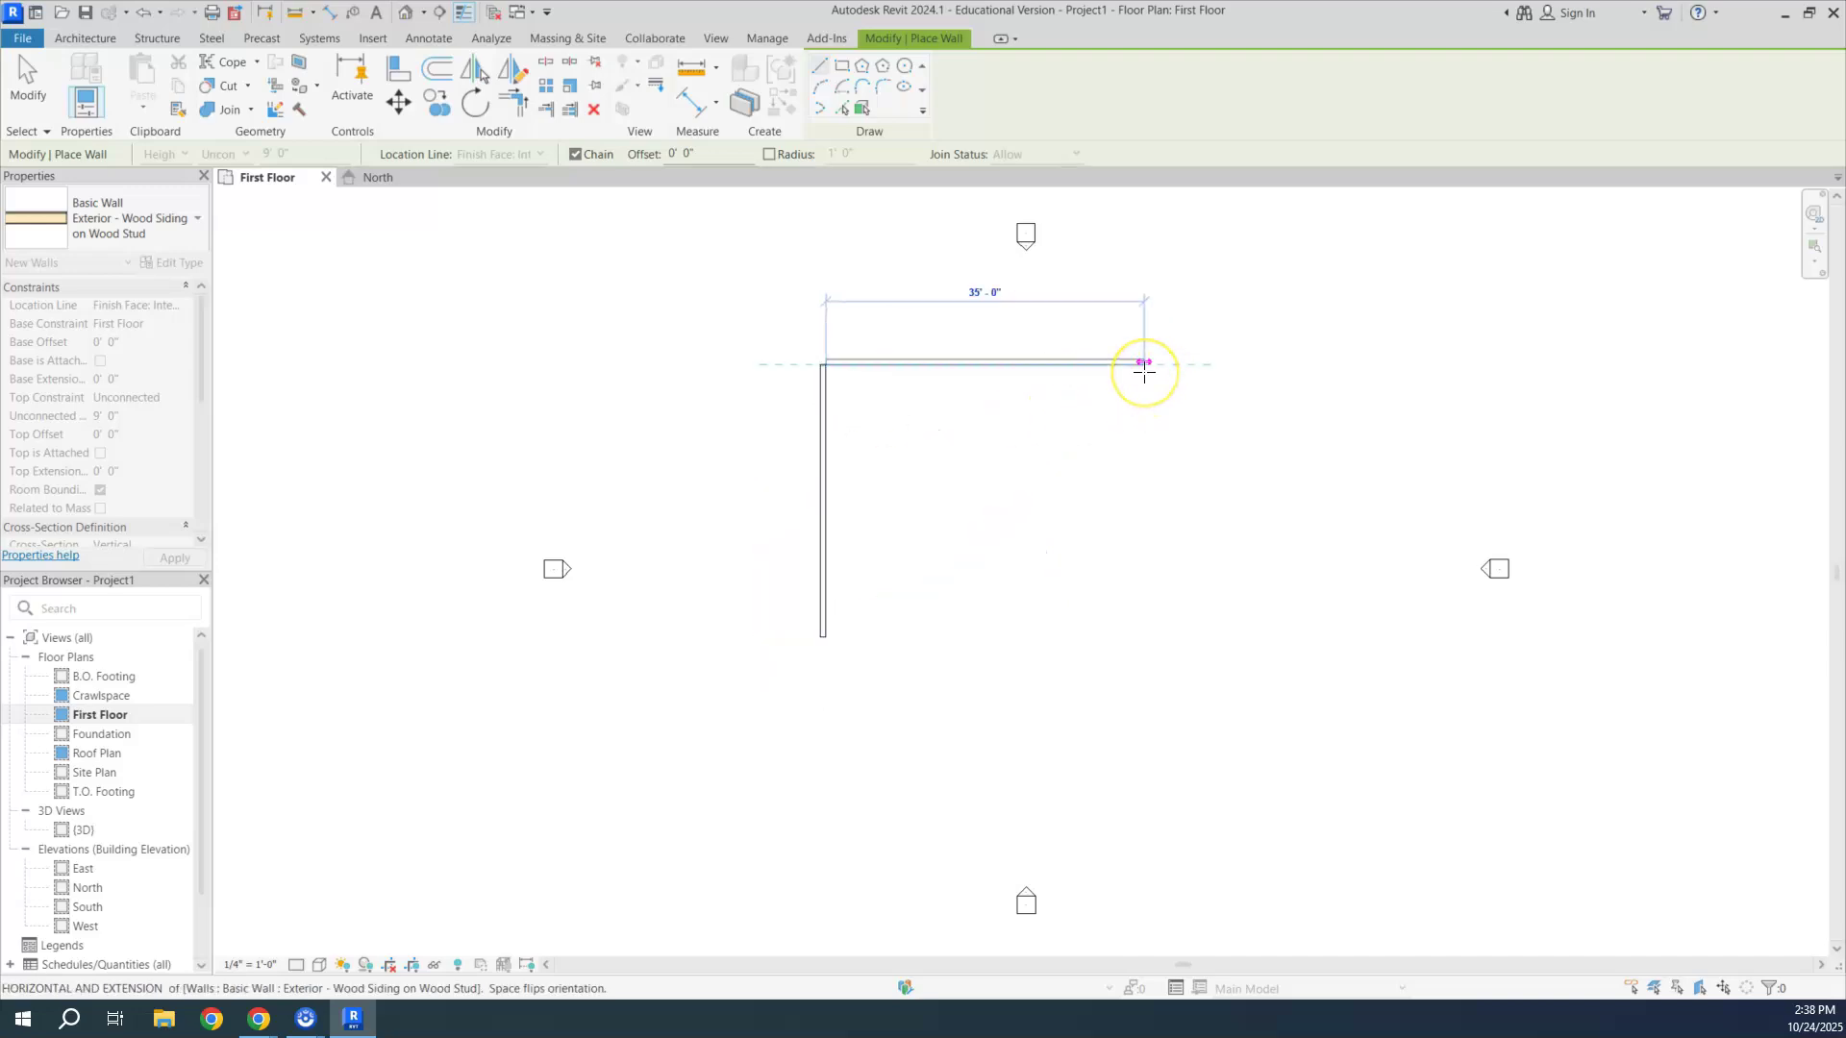
type("38")
key("Return")
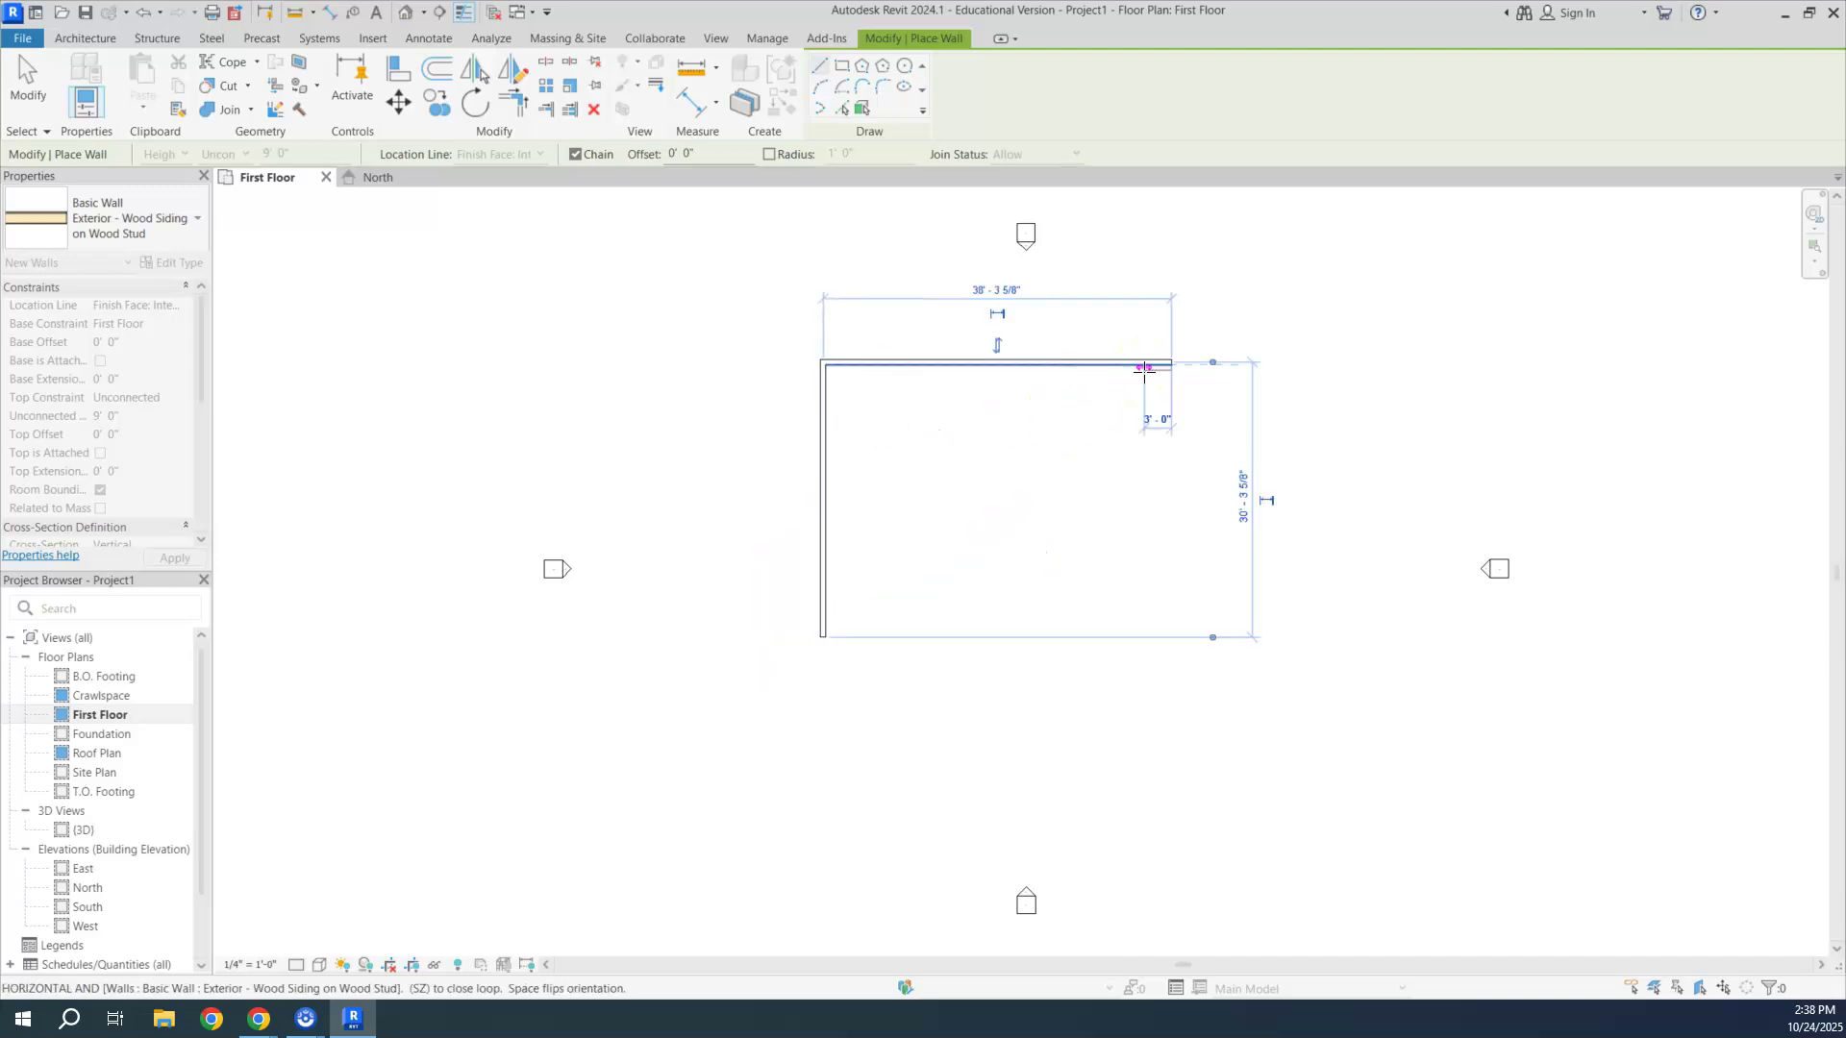
left_click(1179, 635)
left_click(823, 637)
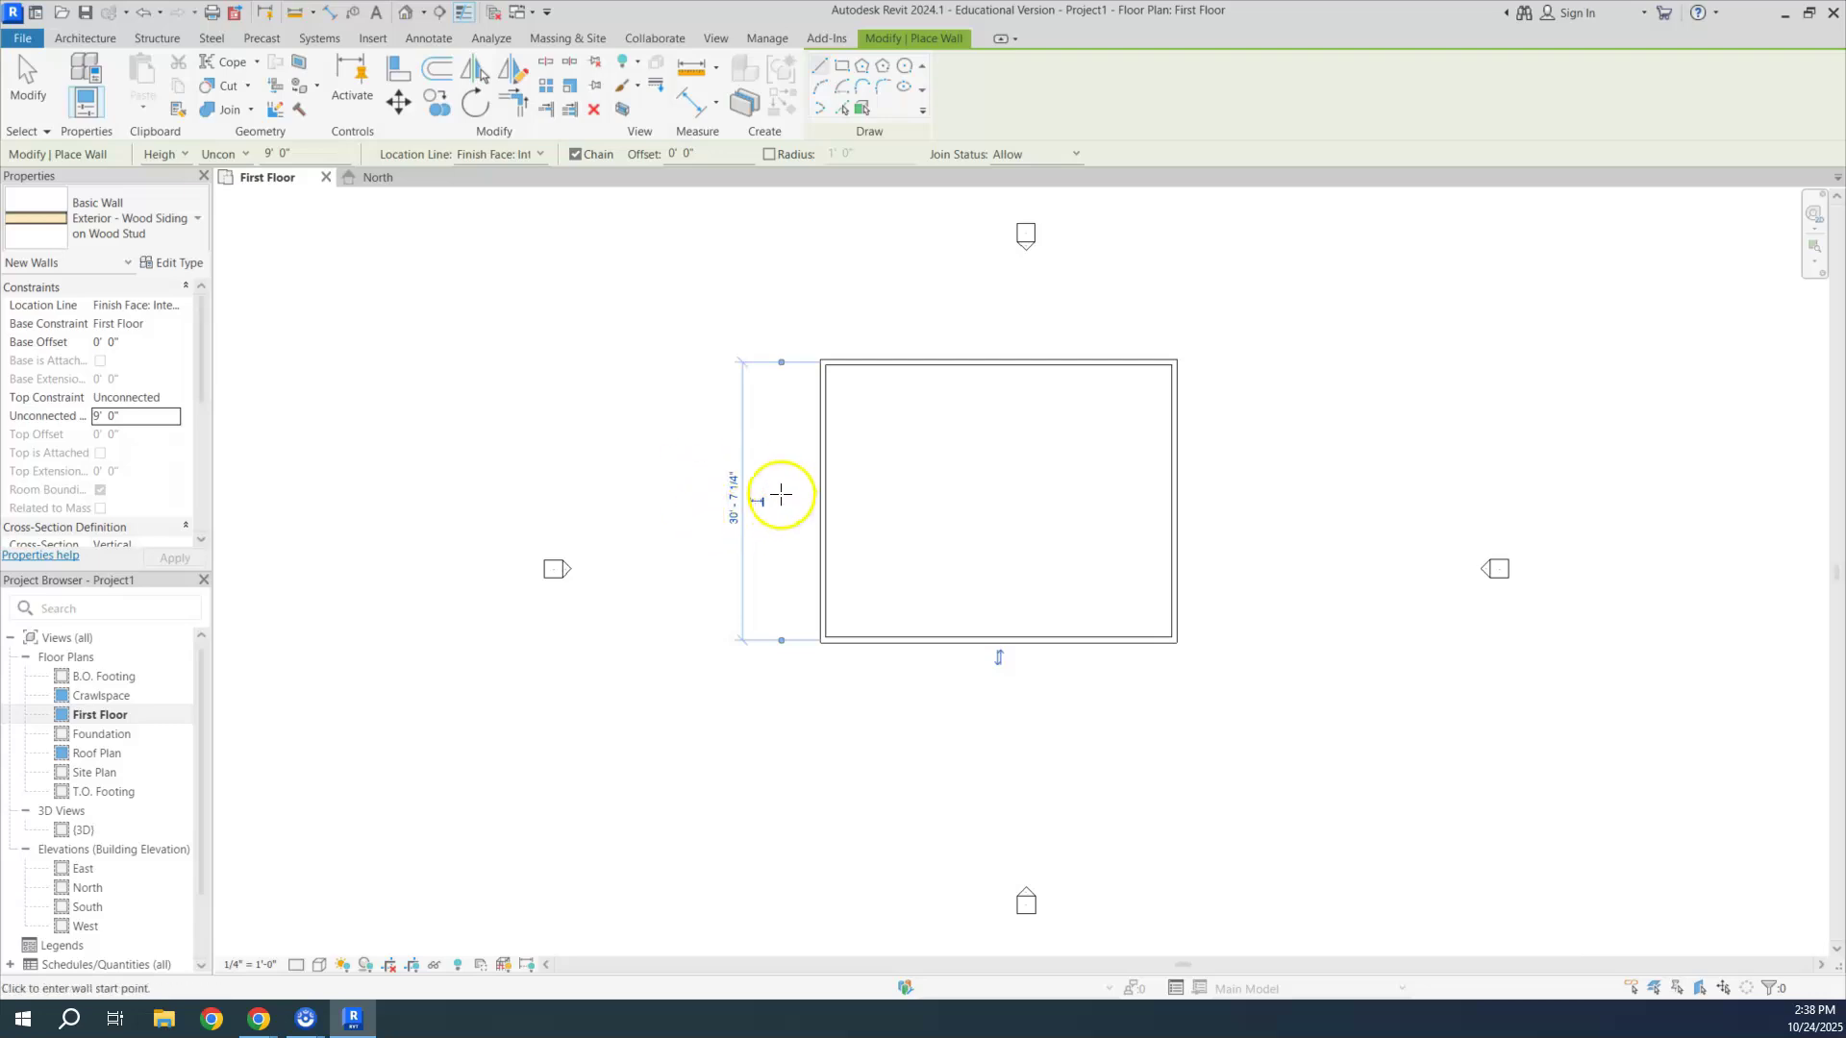
Step: Set the First Floor plan's detail level to Fine and turn off Thin Lines
middle_click_drag(933, 474, 795, 489)
scroll(694, 576, "up", 2)
scroll(698, 576, "up", 1)
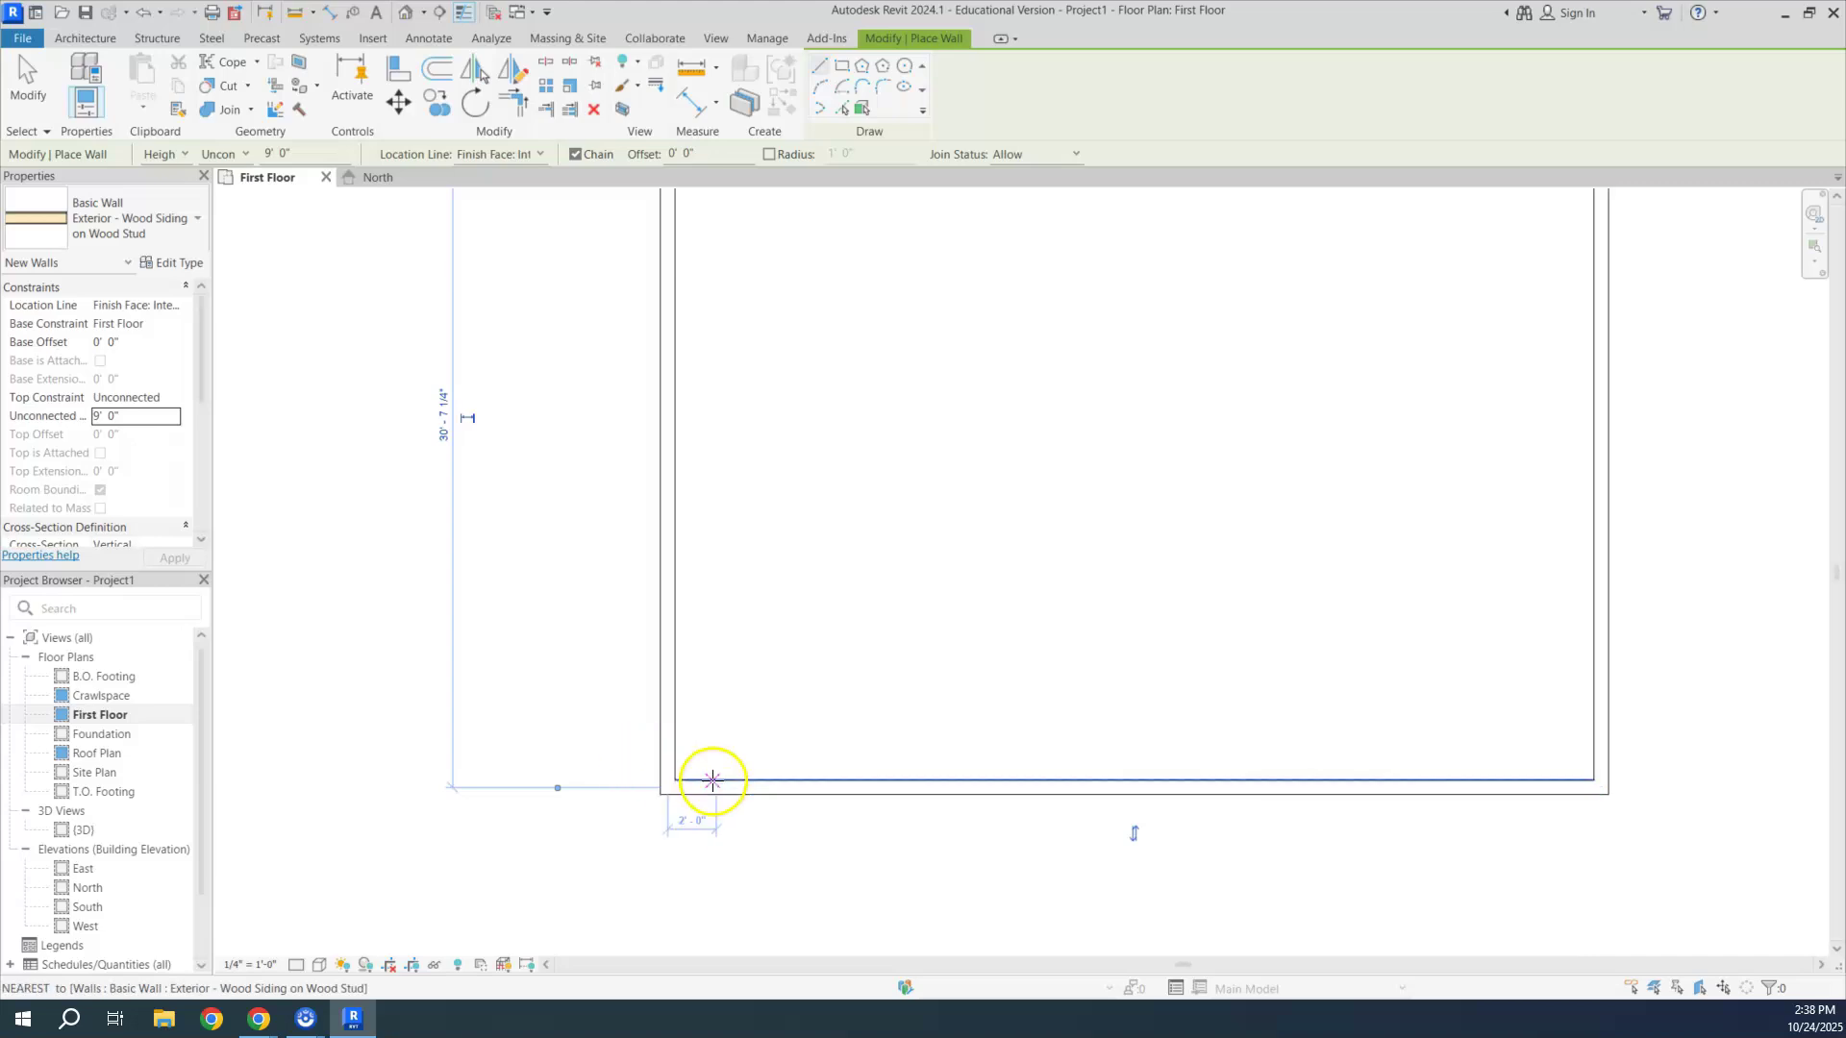
left_click(297, 966)
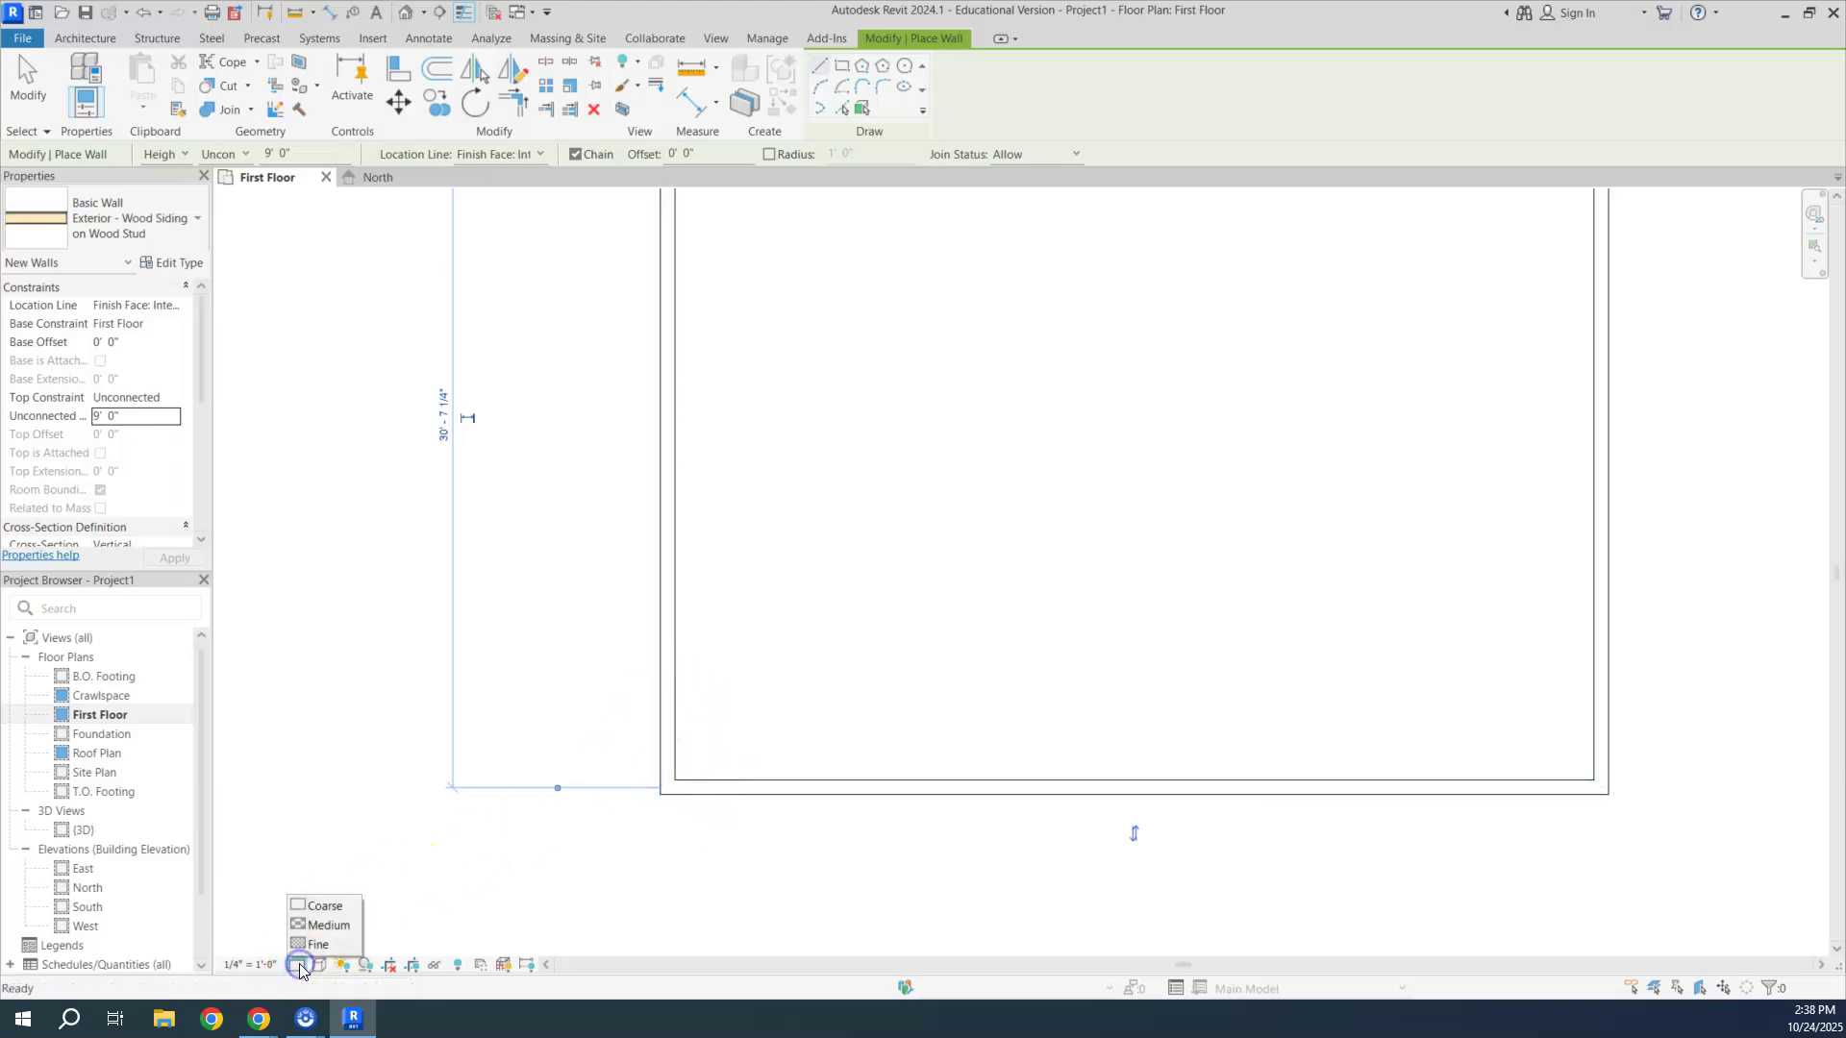
left_click(310, 924)
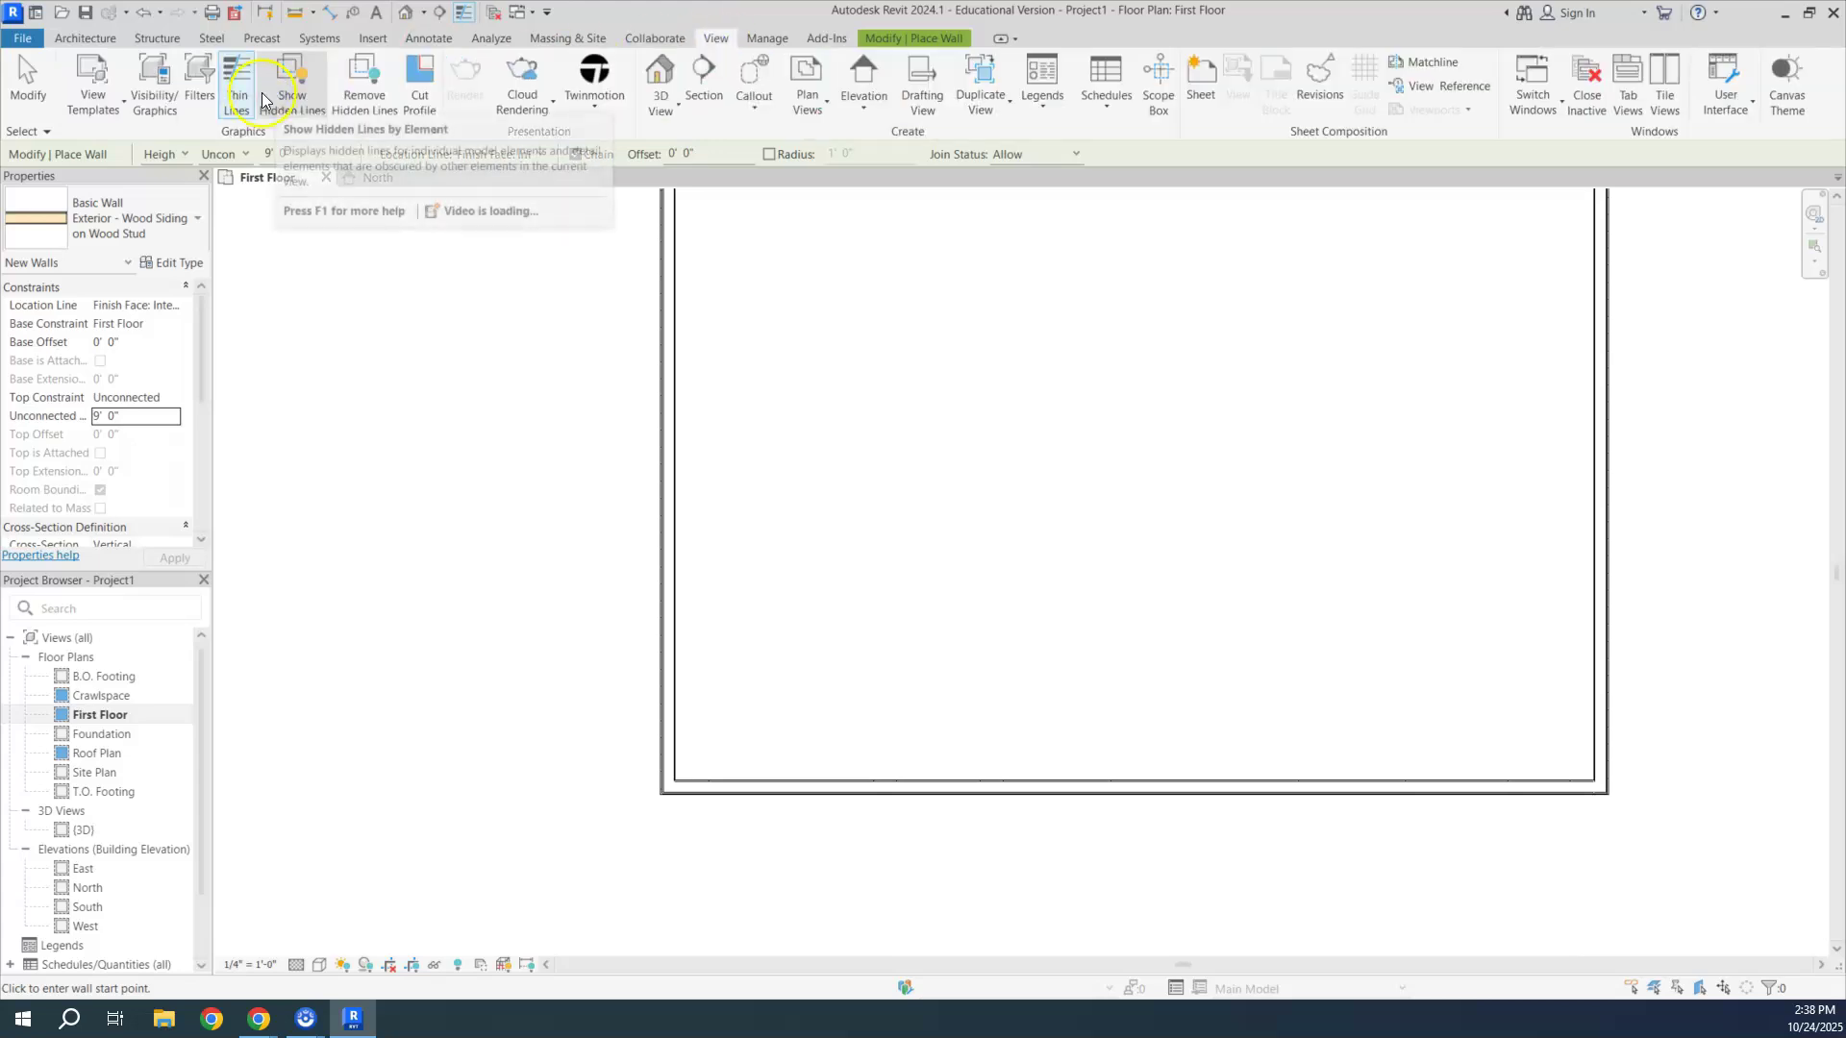
left_click(238, 93)
Step: Finish placing walls and flip the orientation of the plan's west exterior wall
middle_click_drag(1215, 387, 1007, 518)
scroll(1008, 519, "down", 2)
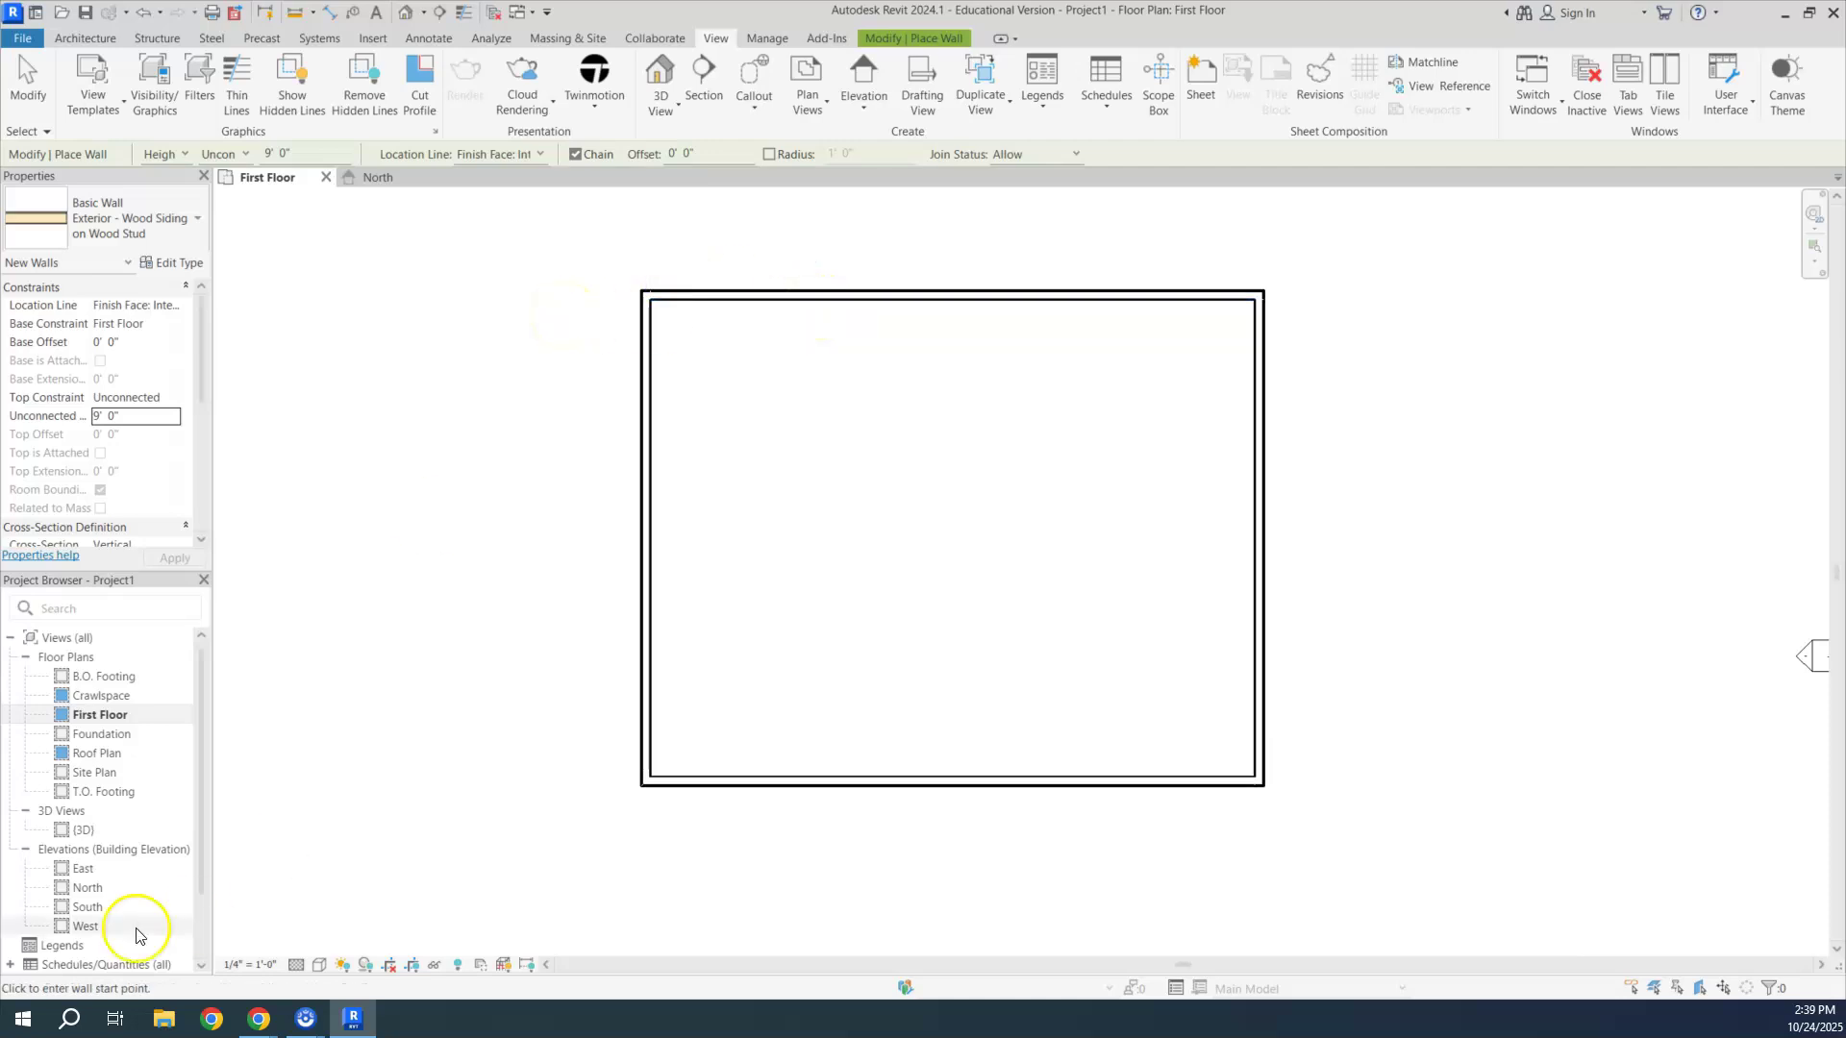
left_click(29, 84)
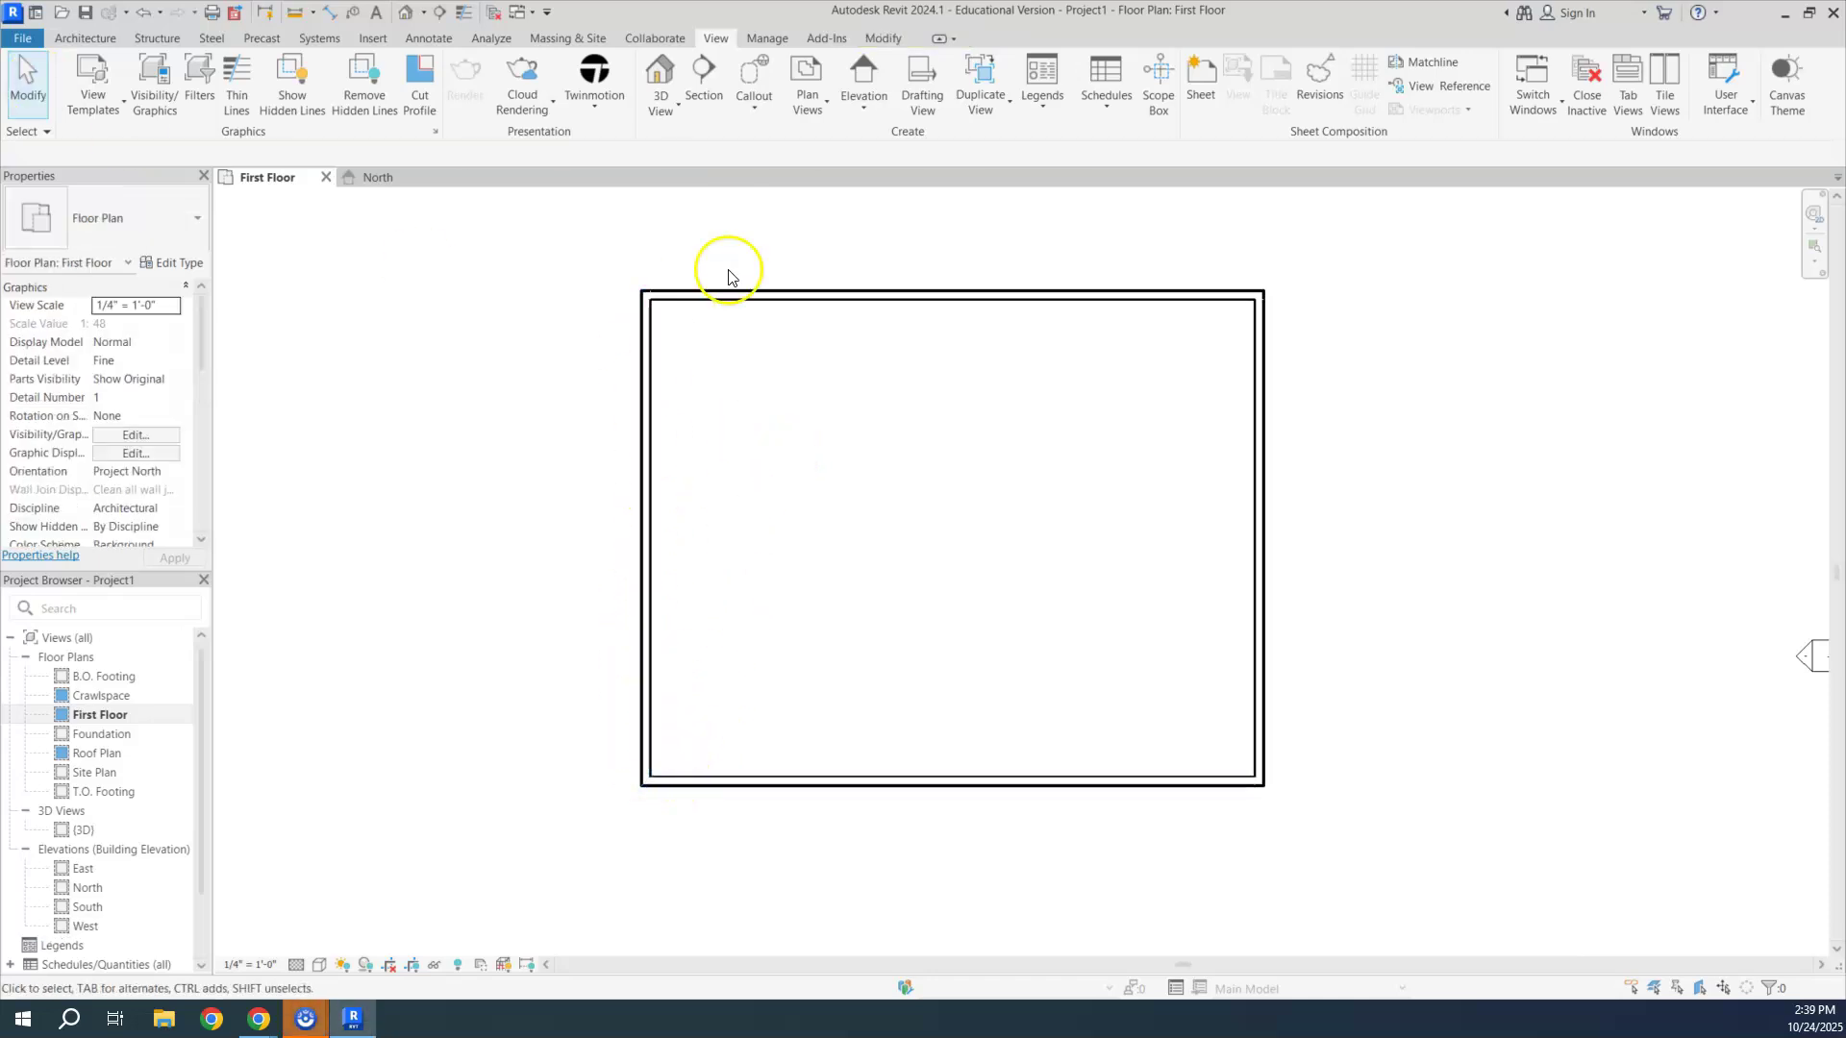
left_click(646, 557)
left_click(633, 549)
scroll(647, 546, "up", 5)
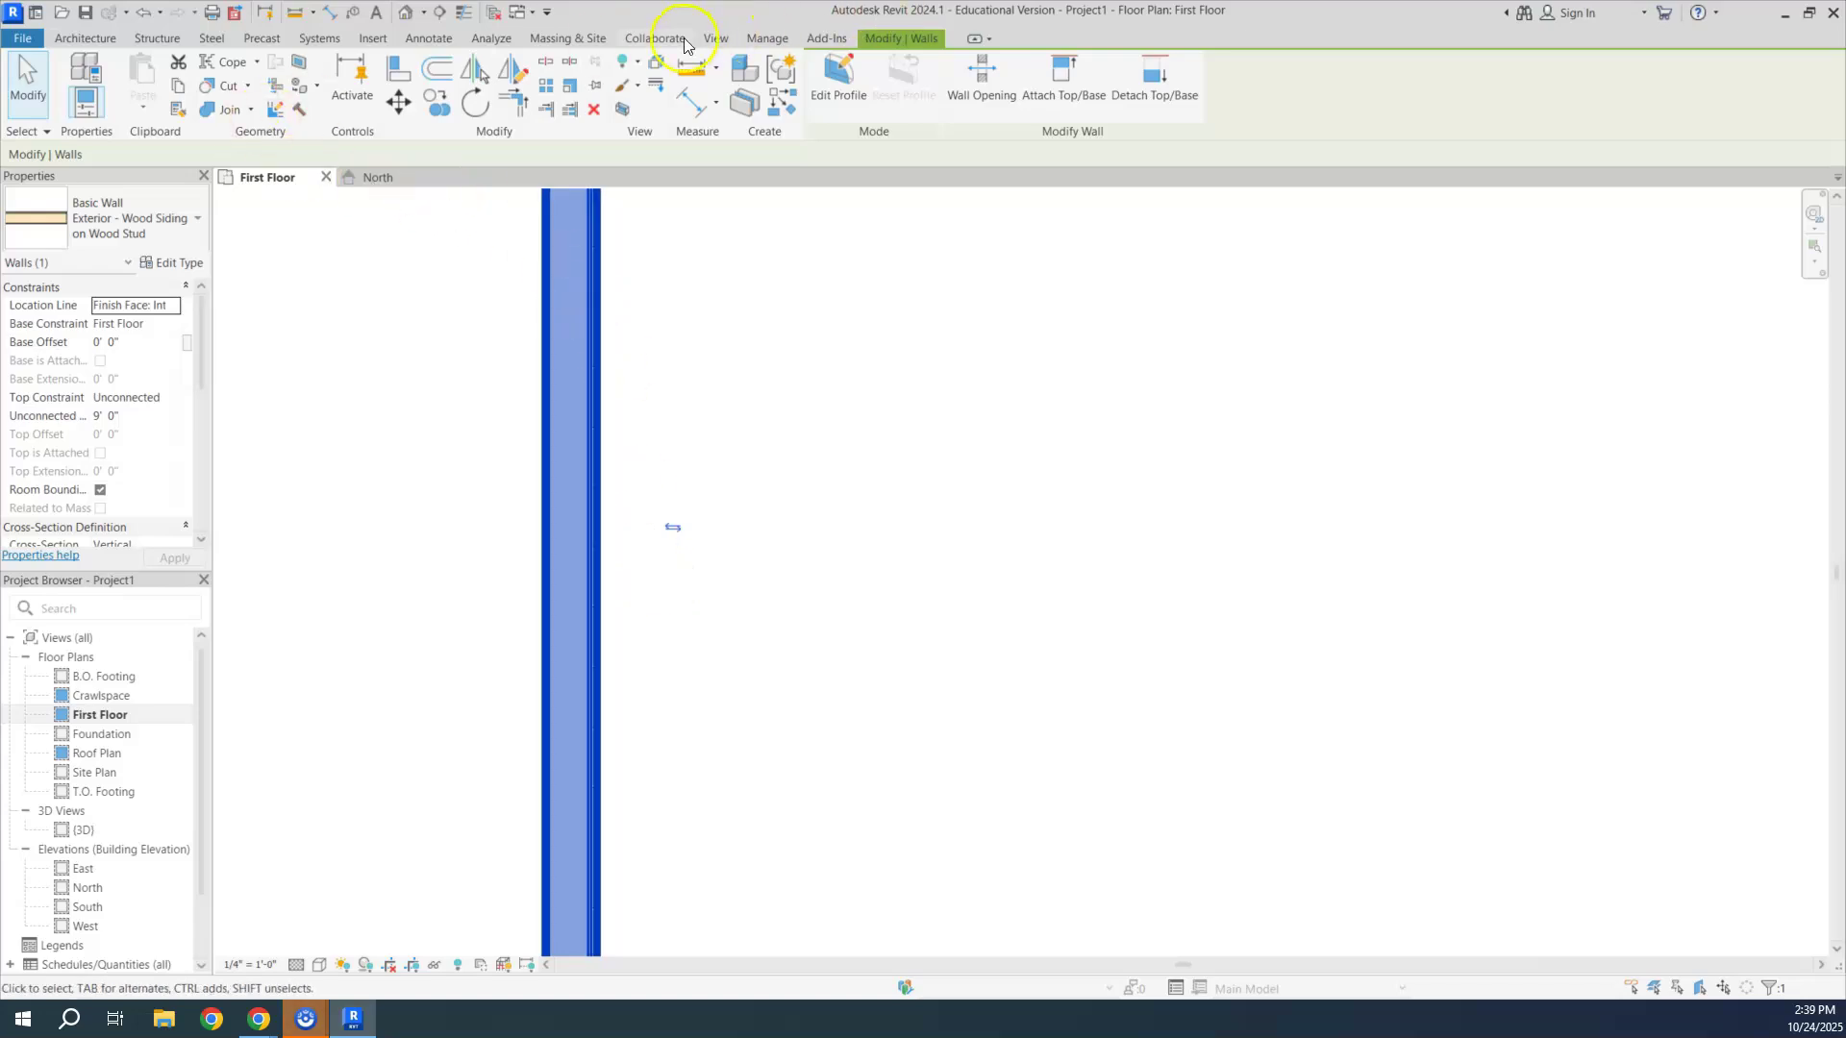
Step: Turn on Thin Lines and flip the west wall back so its siding faces the outside of the building
left_click(715, 39)
left_click(237, 83)
left_click(592, 528)
left_click(614, 528)
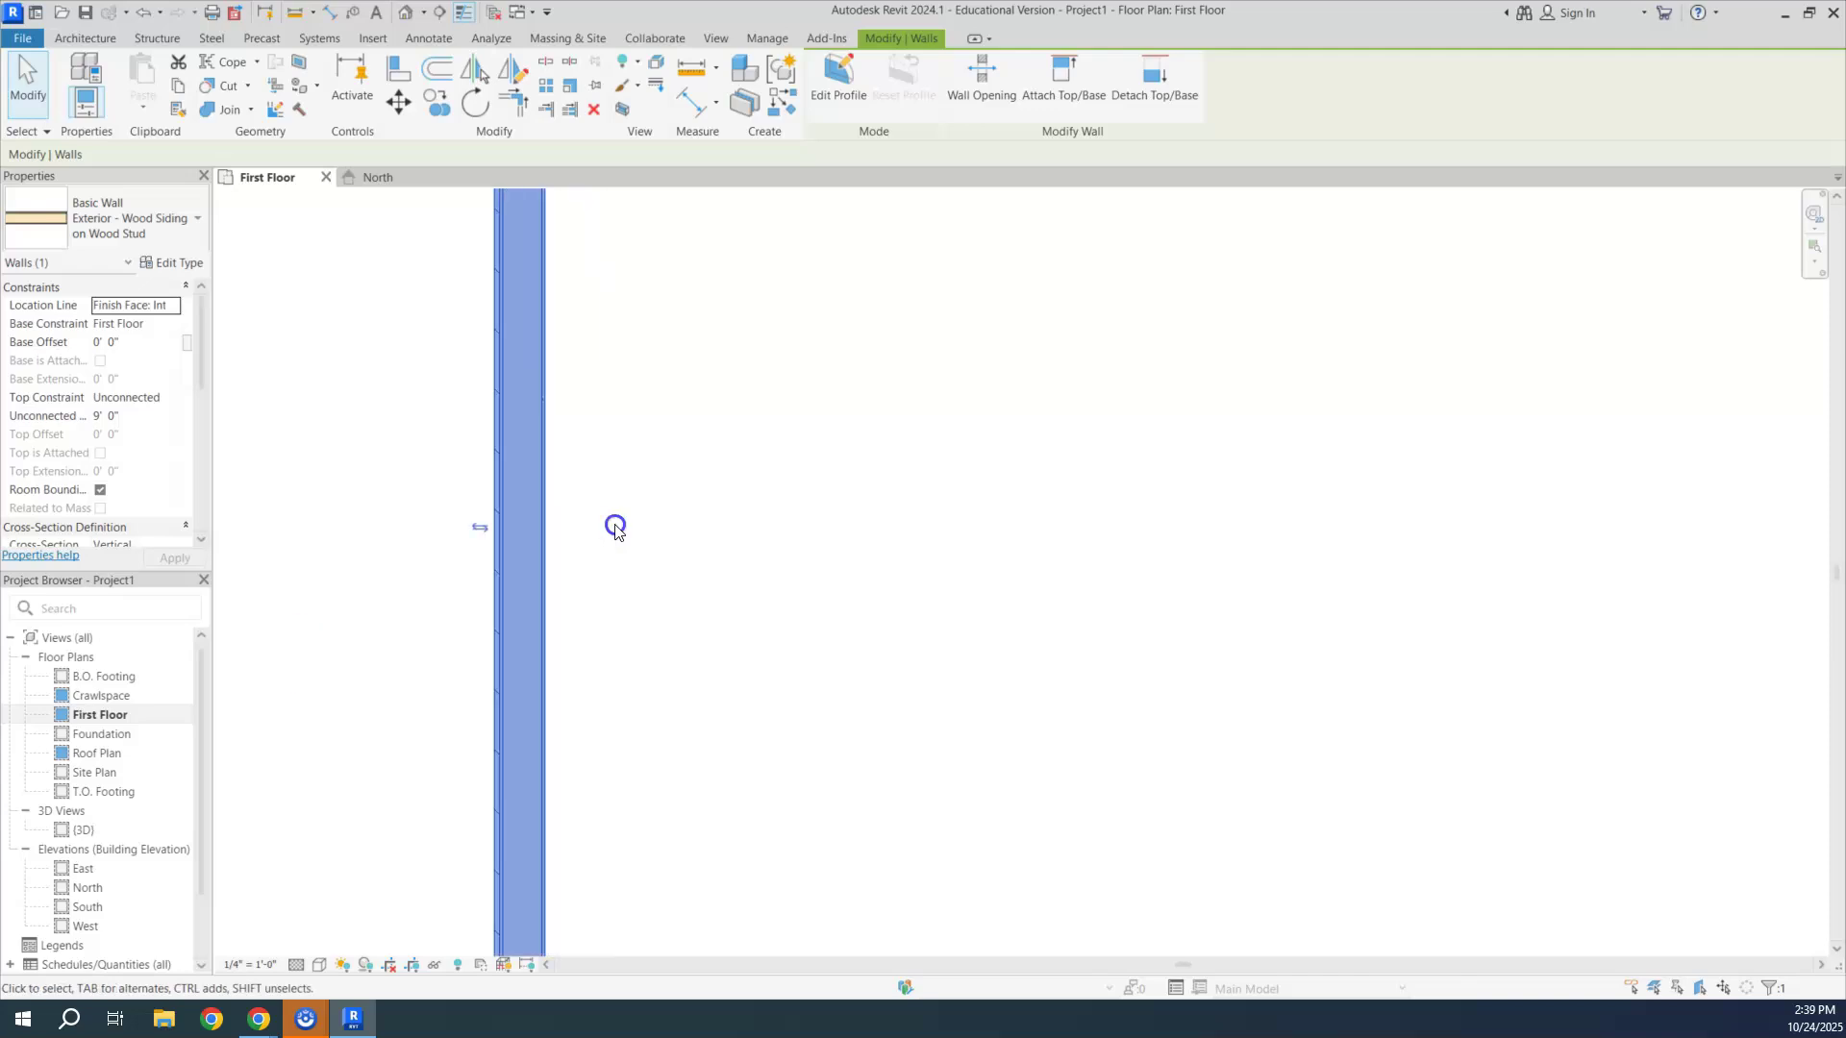
scroll(477, 538, "down", 3)
scroll(477, 537, "down", 2)
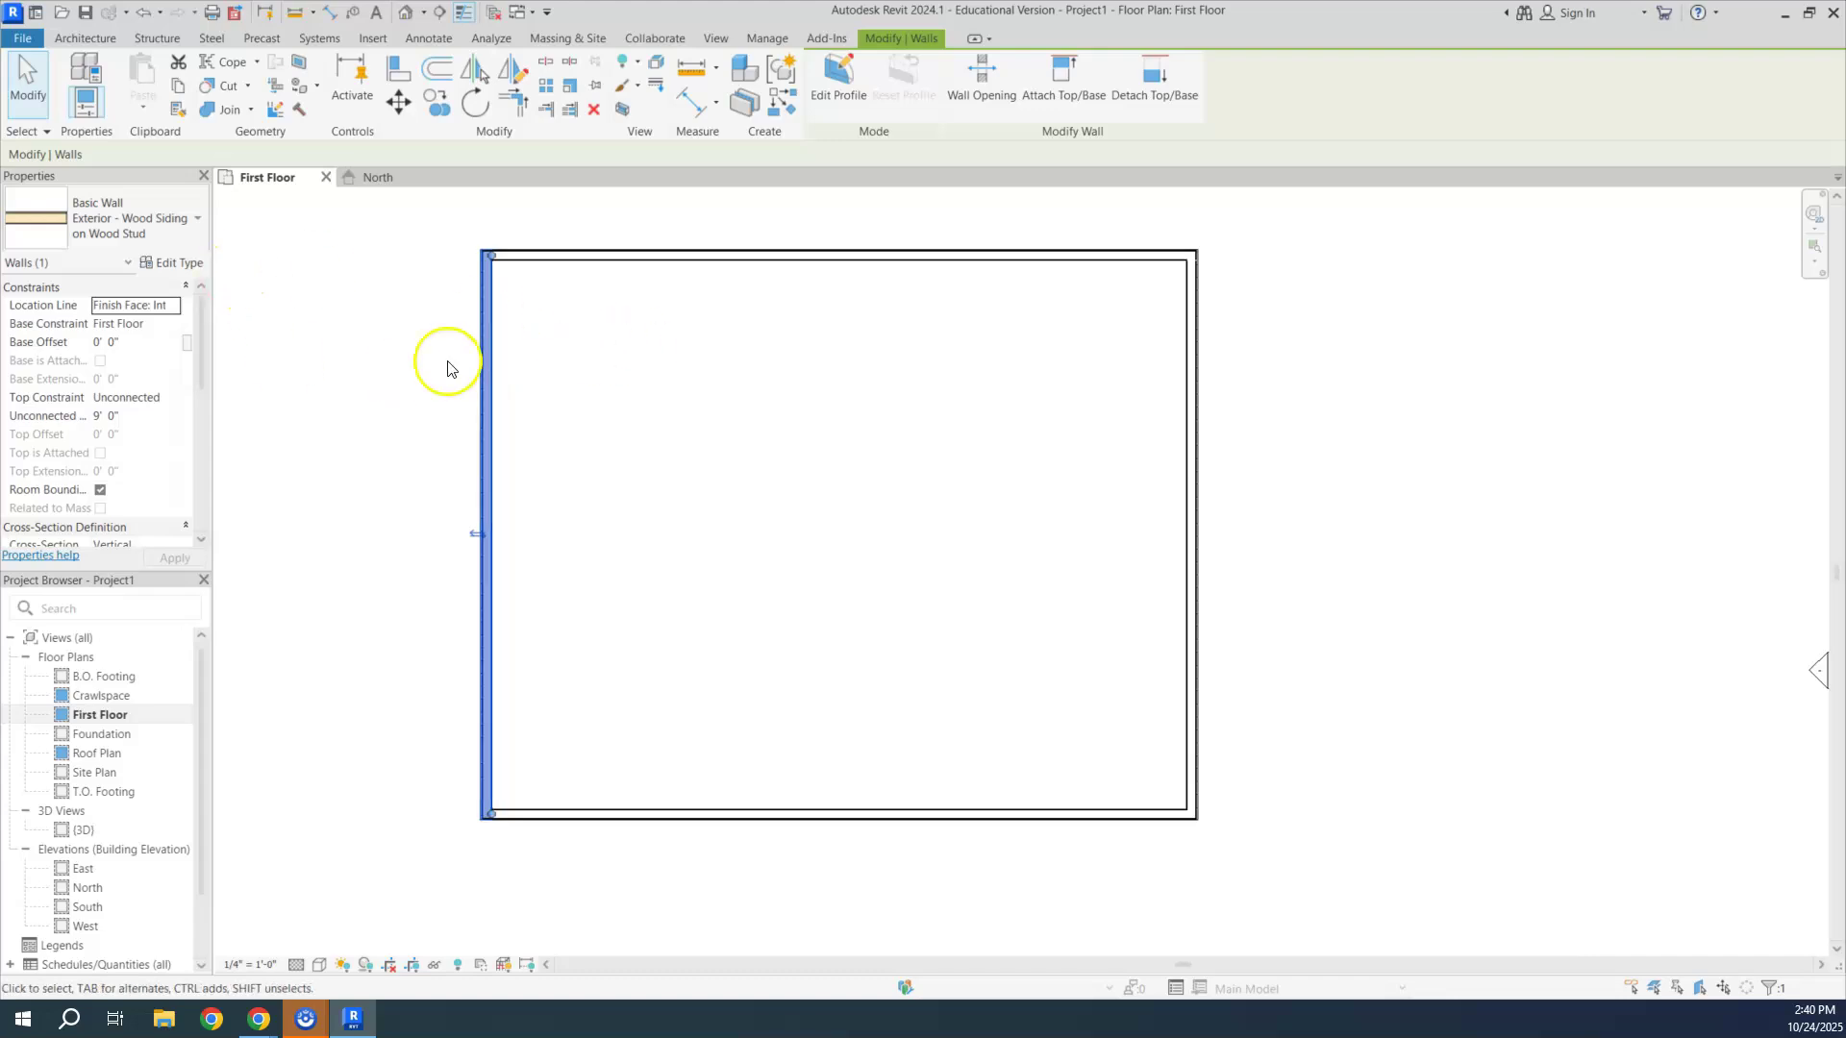
Step: Change the west exterior wall's type to Interior - 4 1/2" Partition
left_click(116, 228)
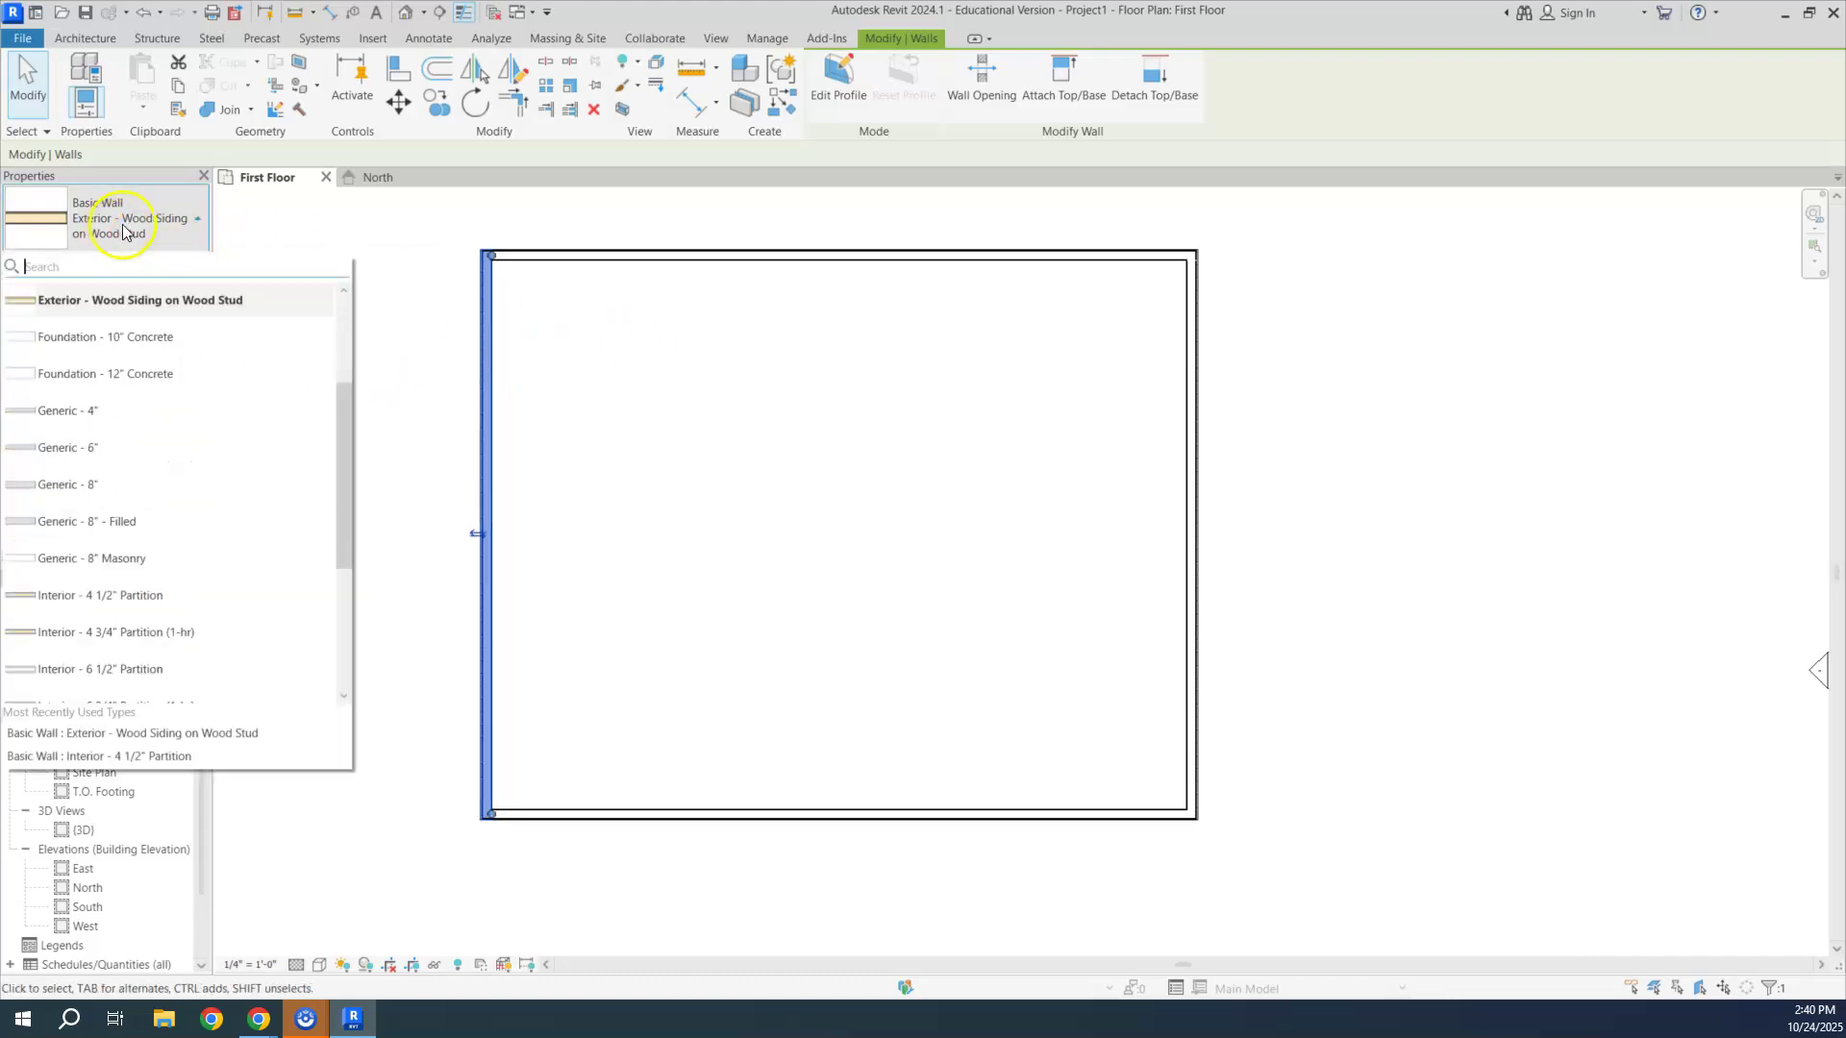
left_click(115, 596)
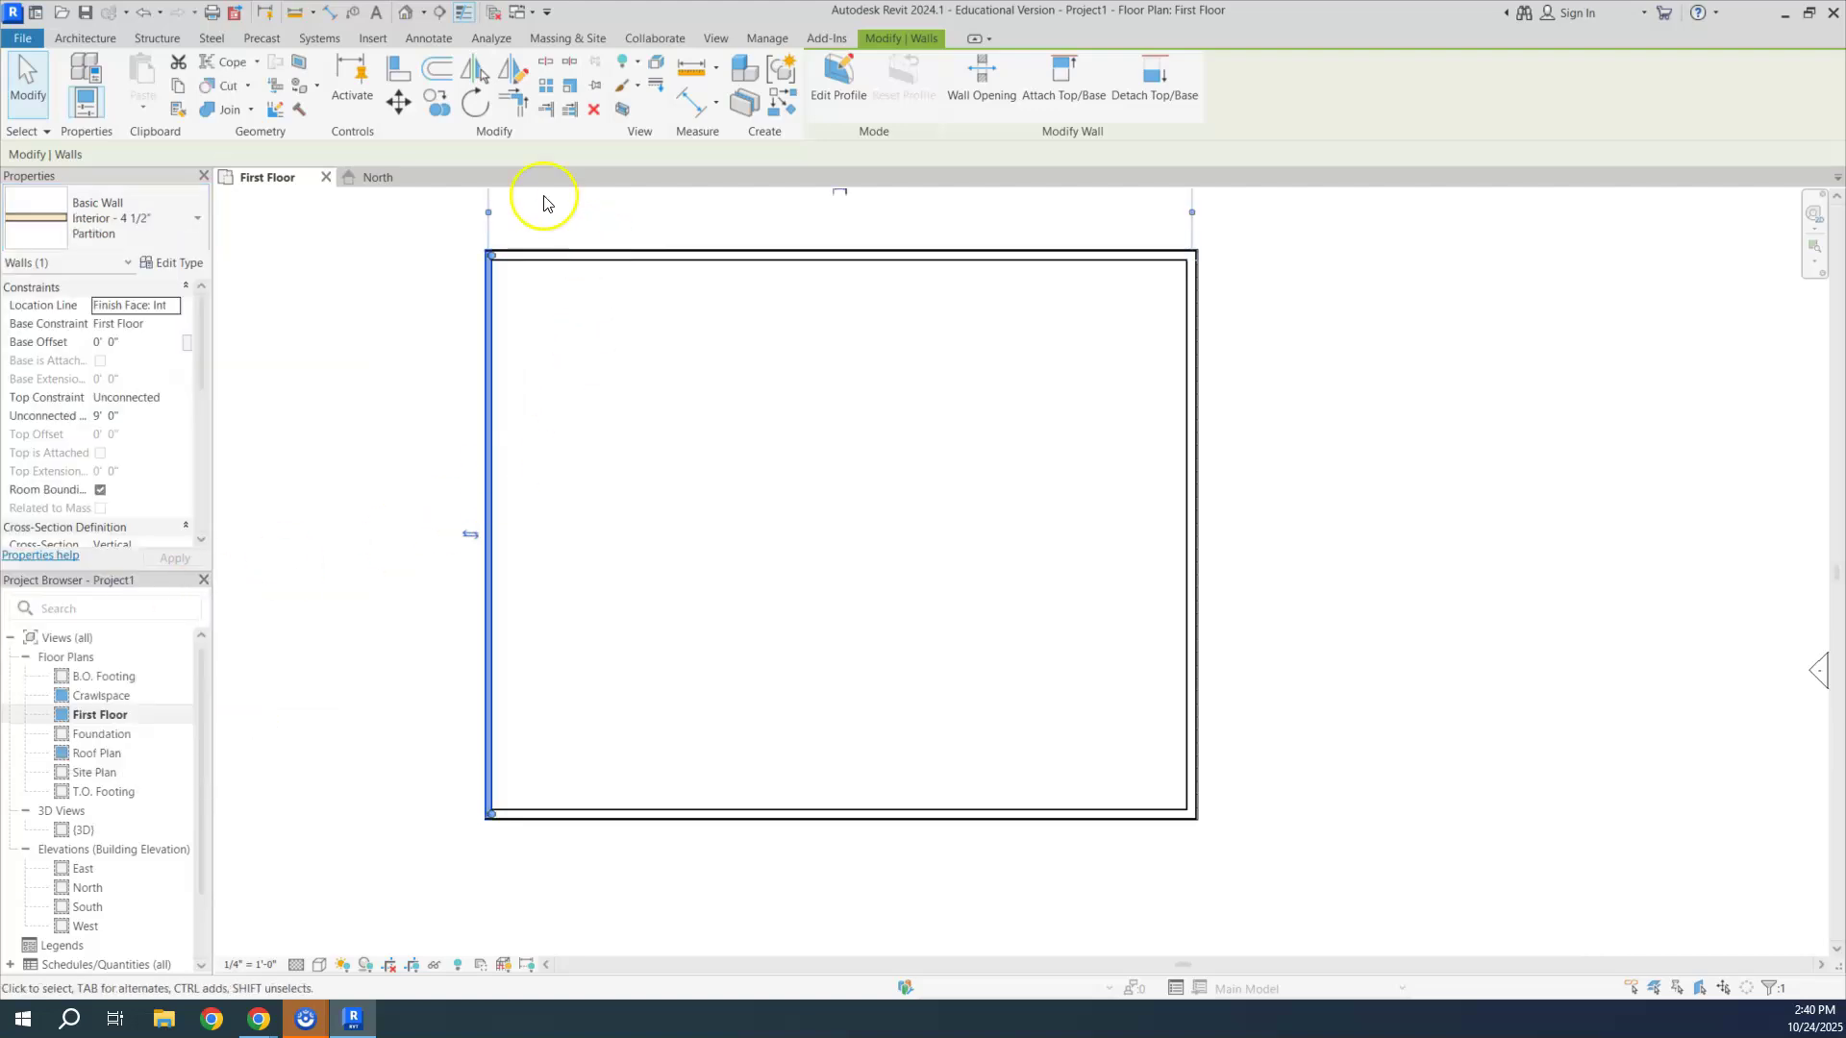
left_click(82, 39)
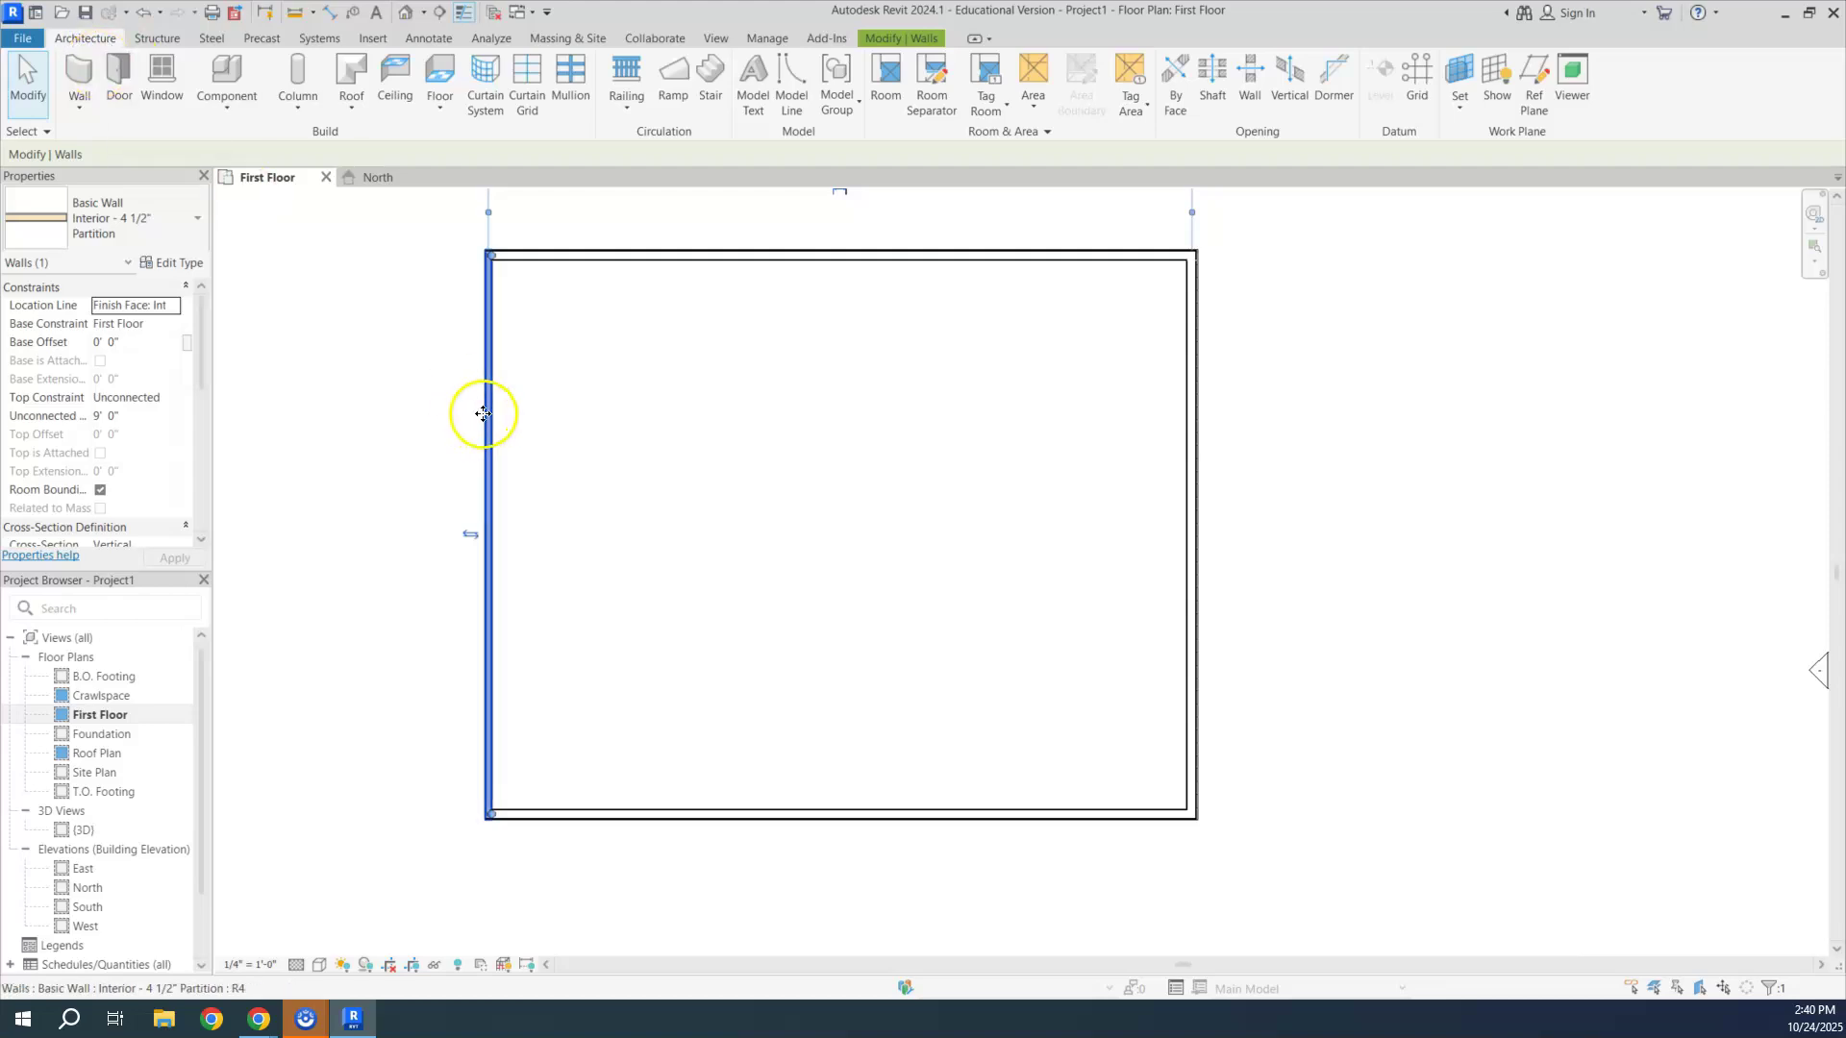
Step: Return the west wall's type to Exterior - Wood Siding on Wood Stud and deselect the wall
left_click(116, 218)
scroll(136, 371, "up", 5)
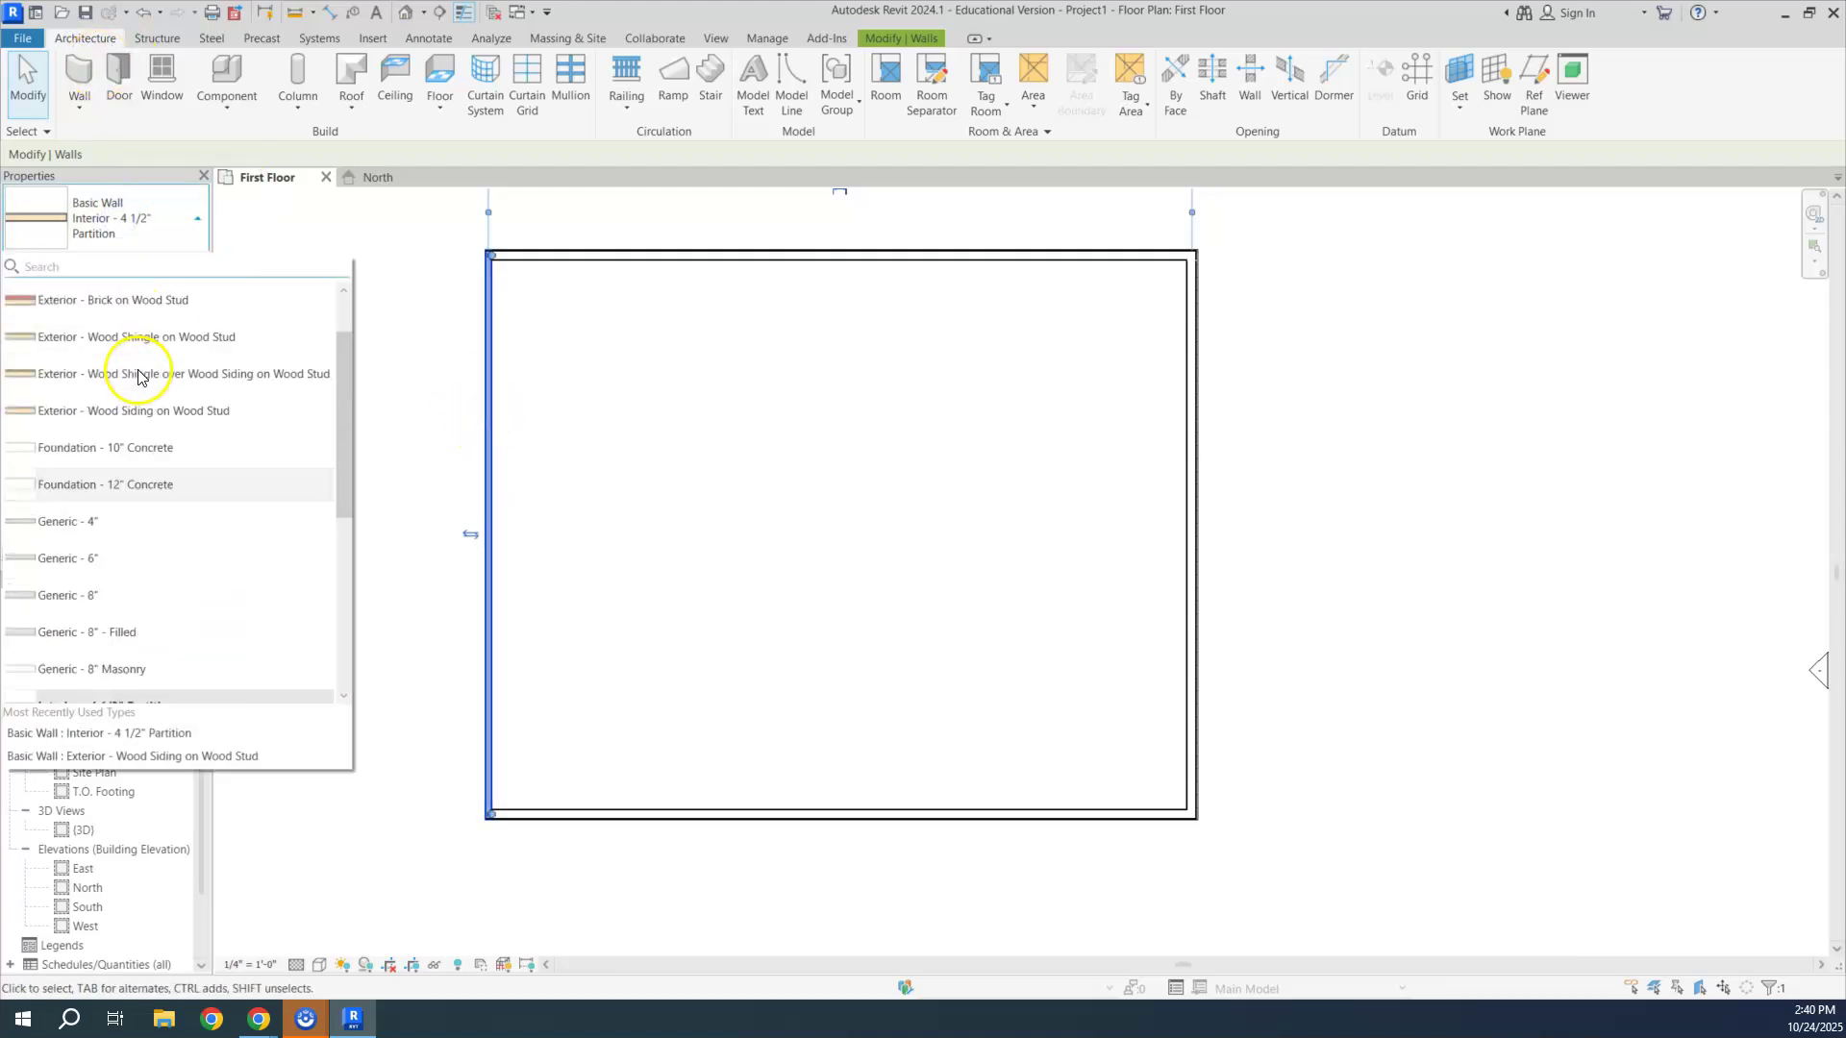
left_click(136, 471)
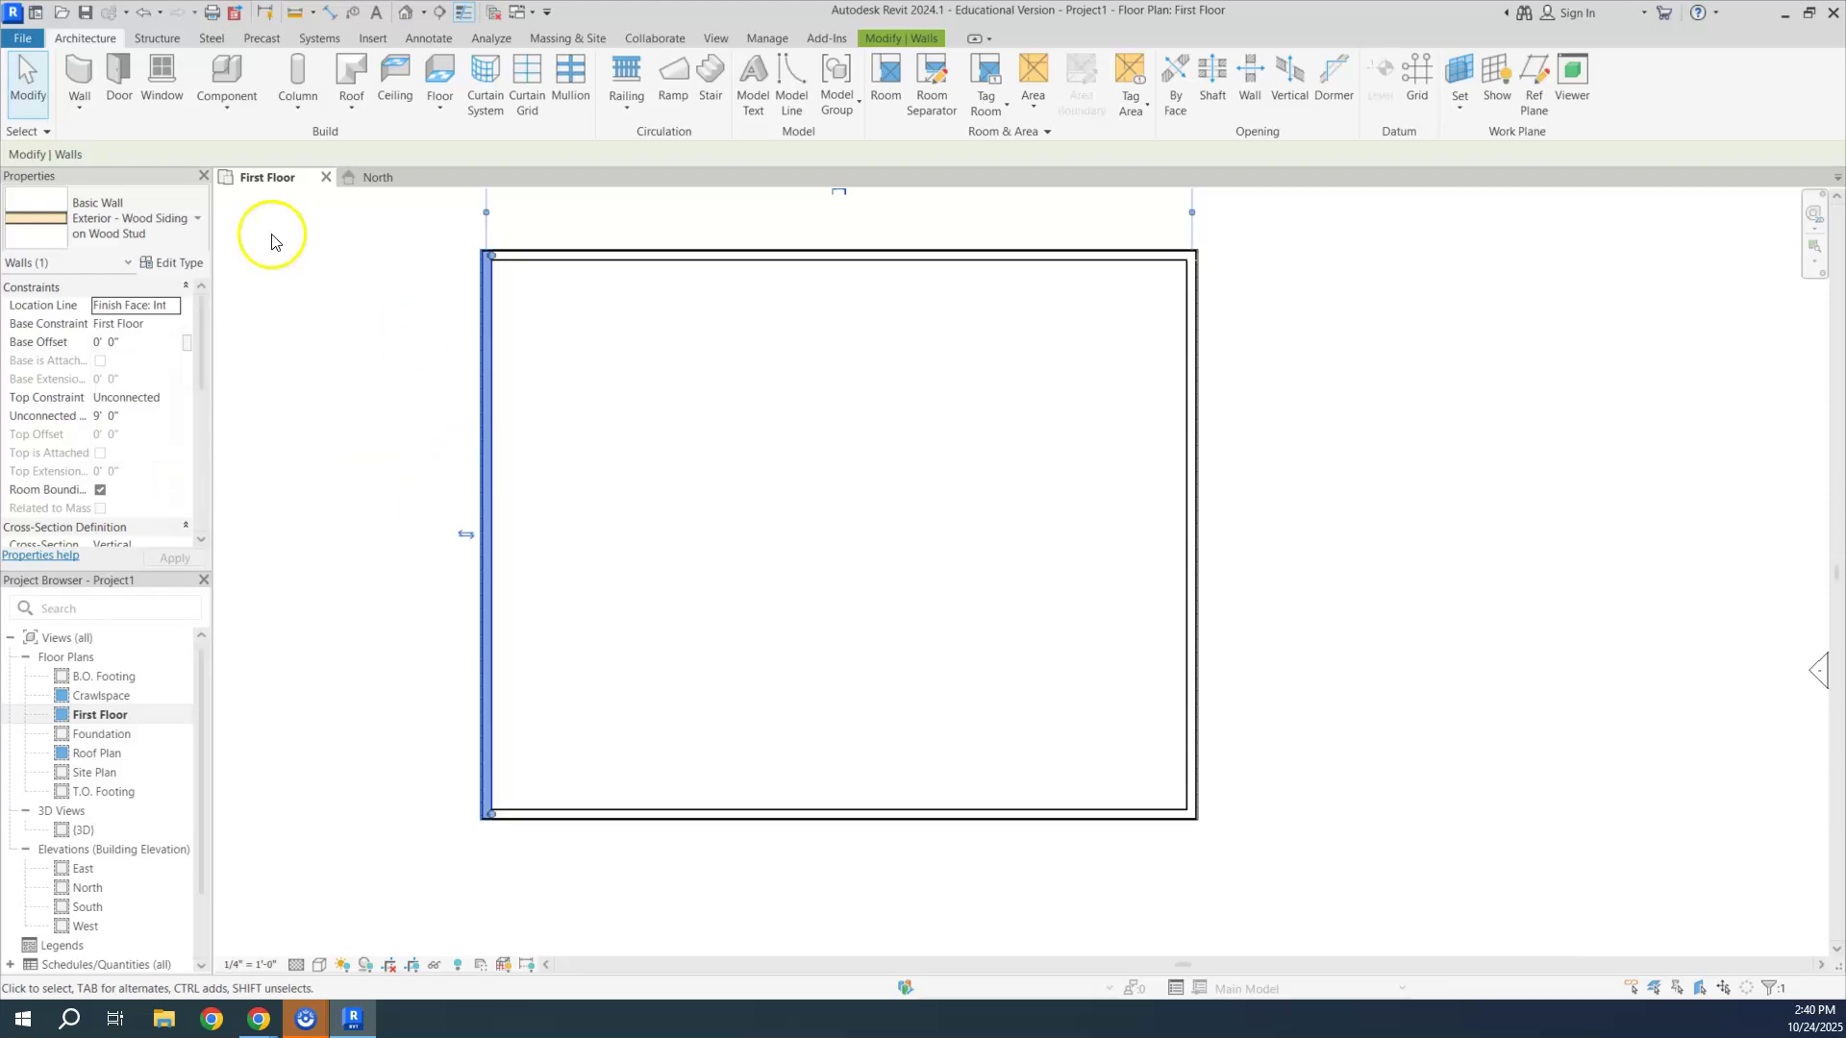
left_click(428, 305)
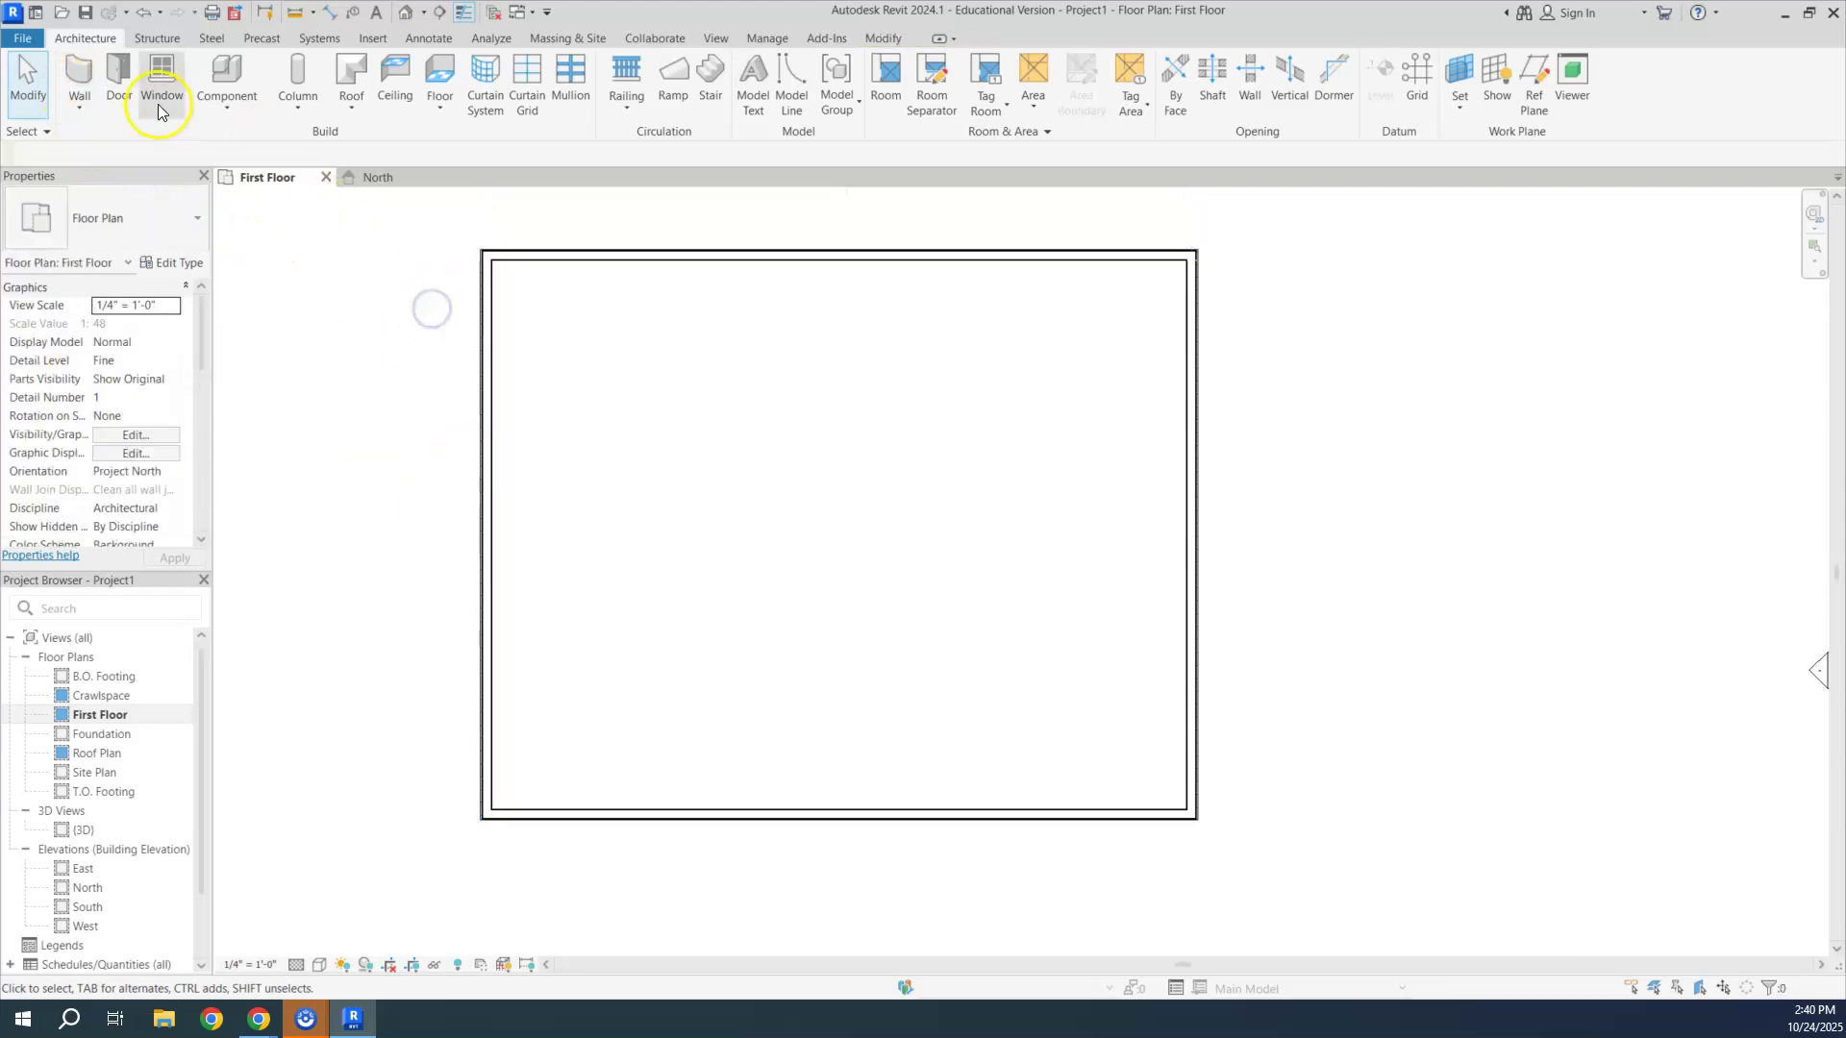
Step: Start the Wall tool with the type Interior - 4 1/2" Partition
key("w")
key("a")
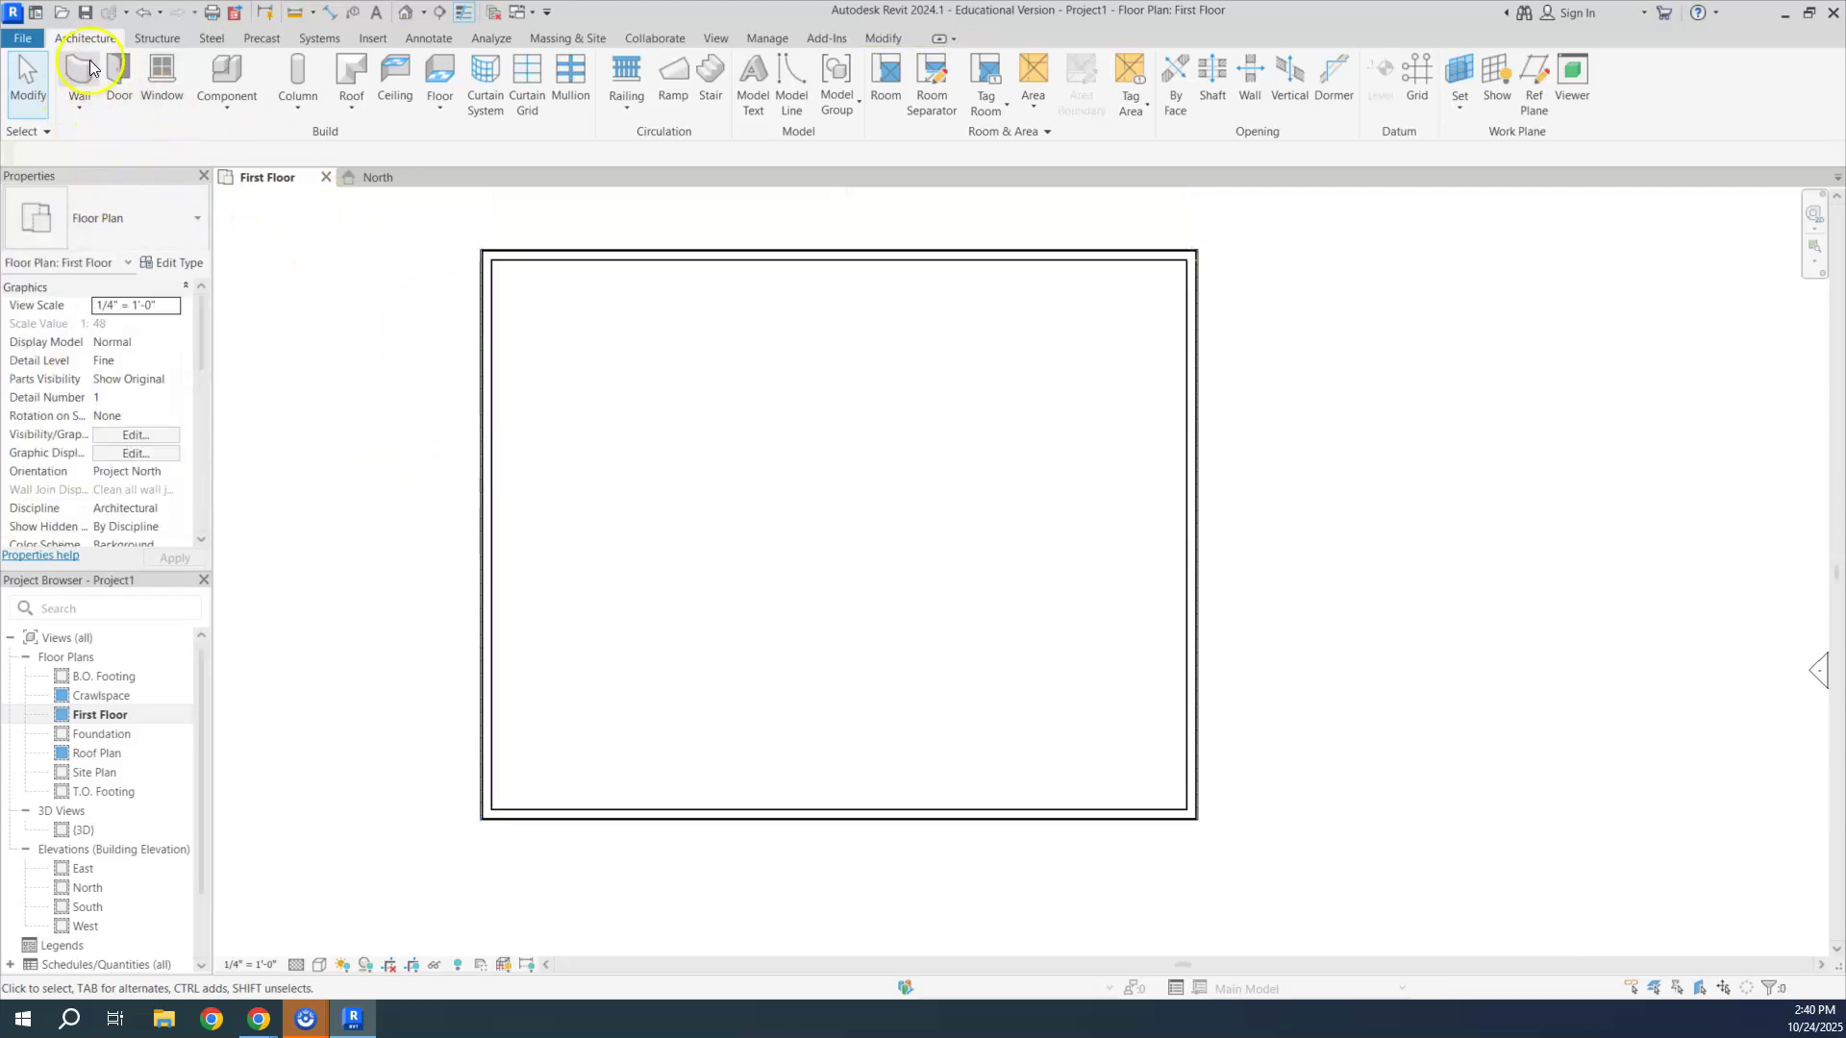
left_click(160, 236)
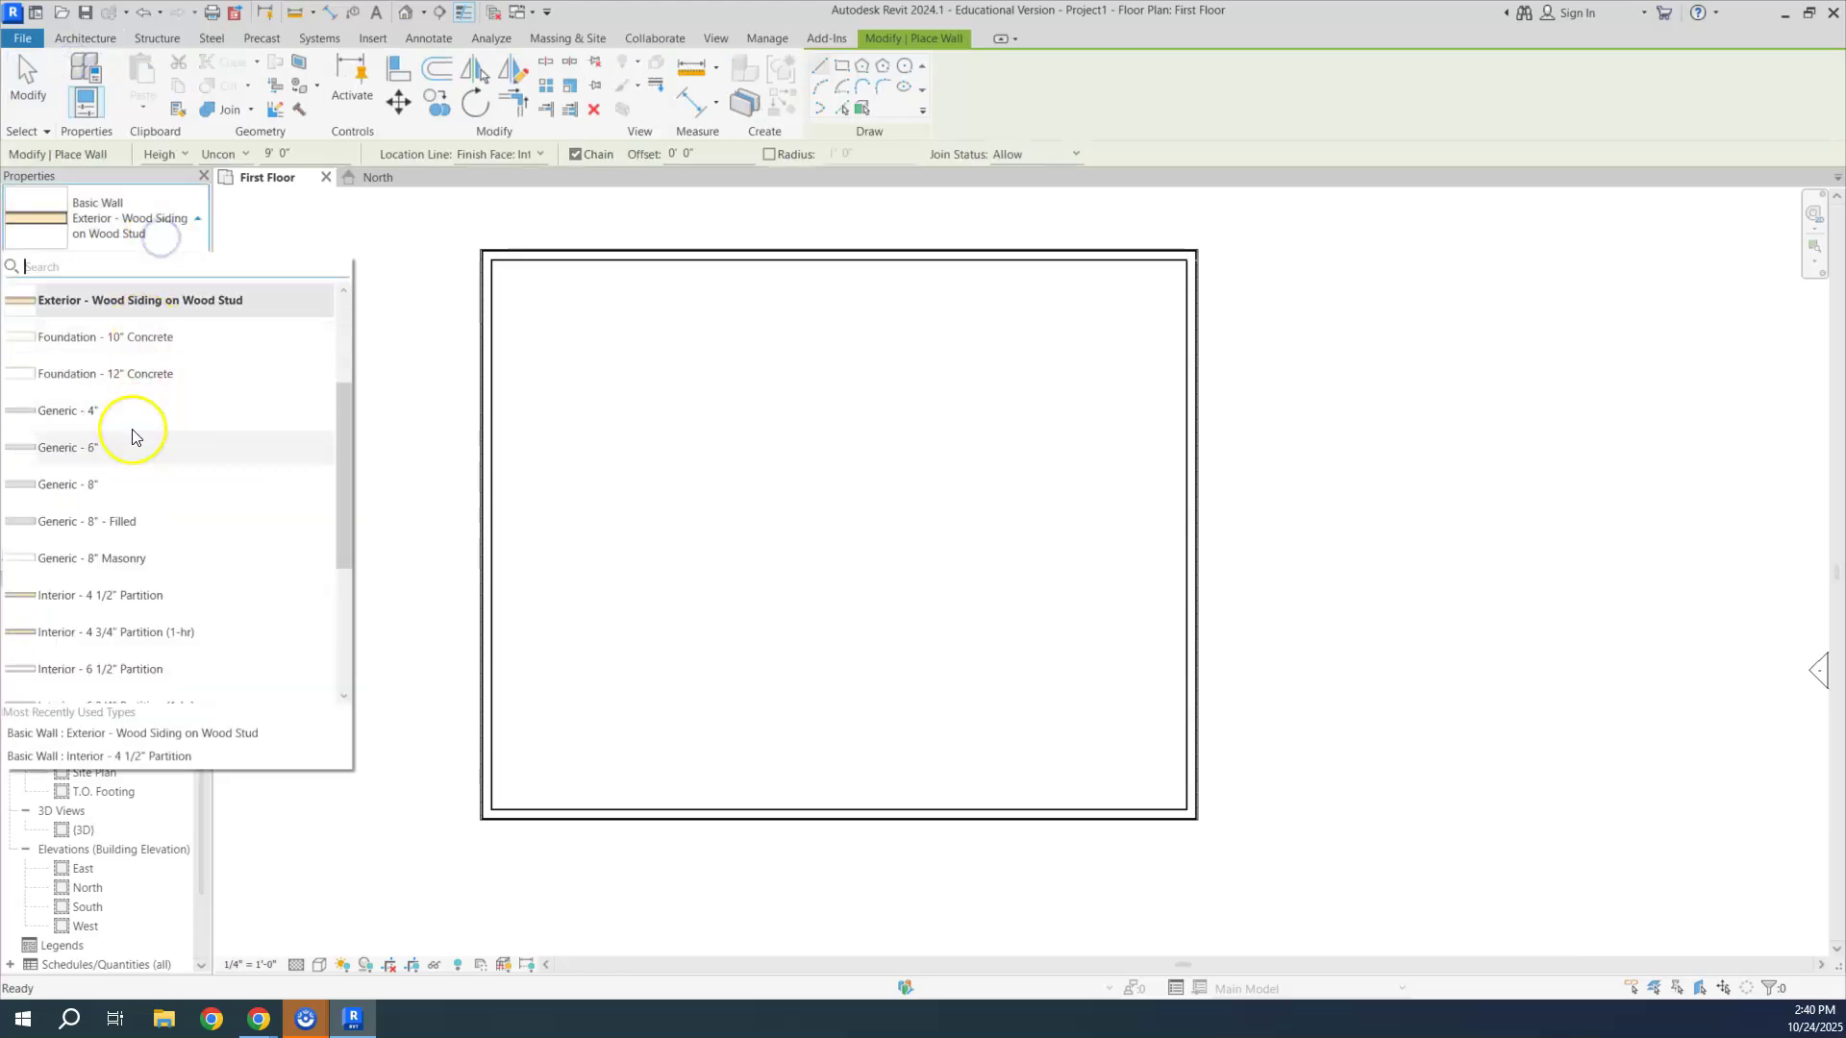
left_click(114, 602)
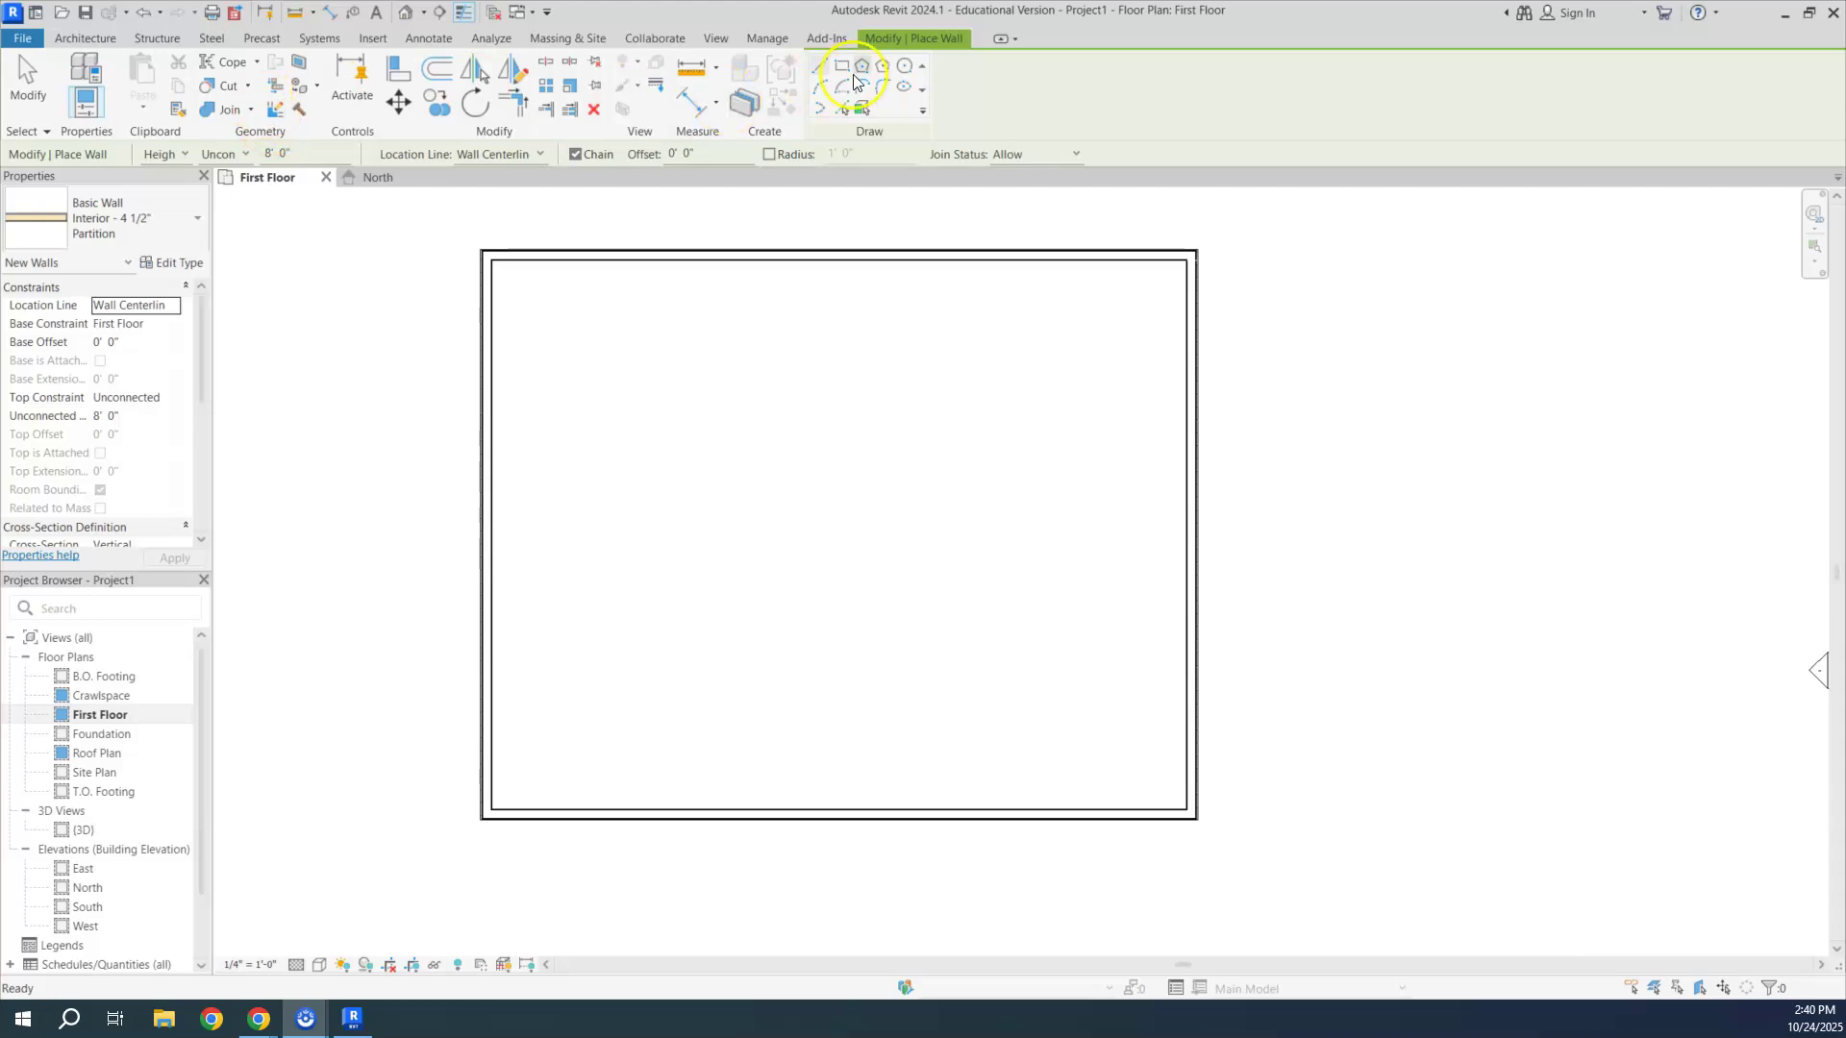
Step: Draw partitions enclosing a northwest corner room about 10'-6" deep, running east from the west wall and up to the north wall
left_click(485, 444)
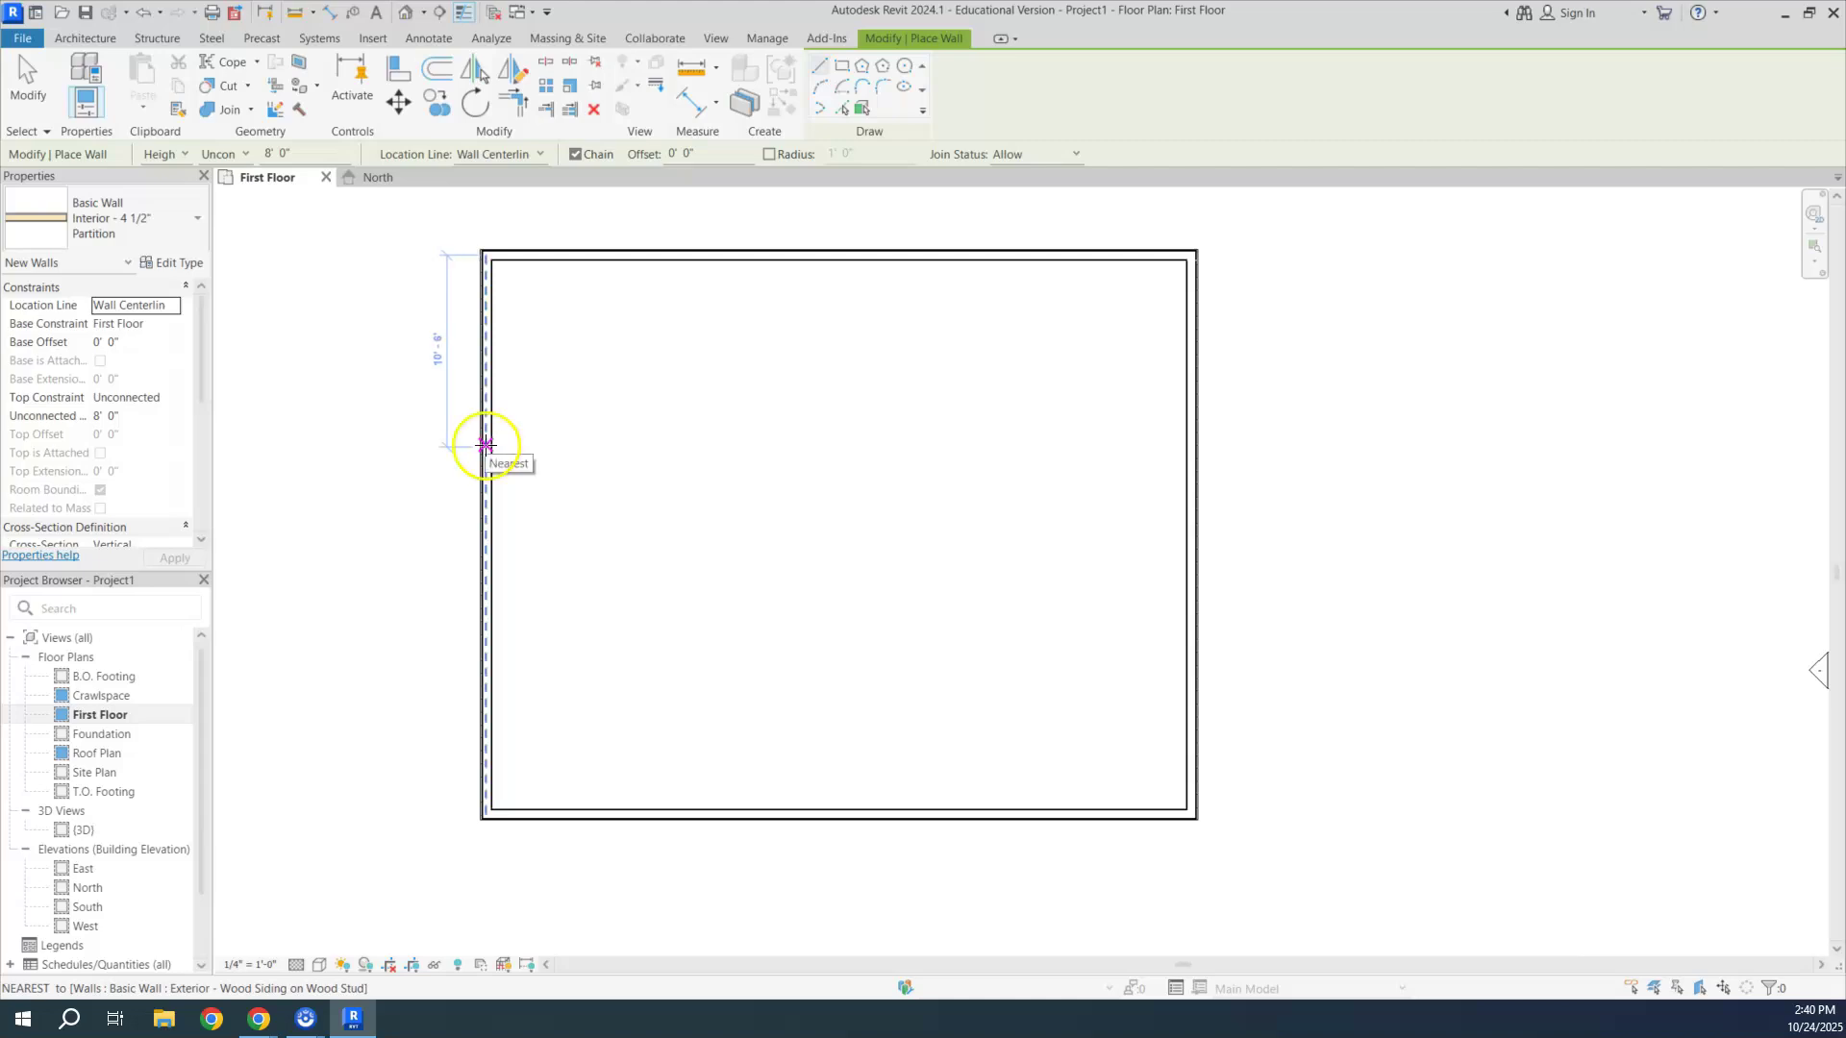
left_click(485, 444)
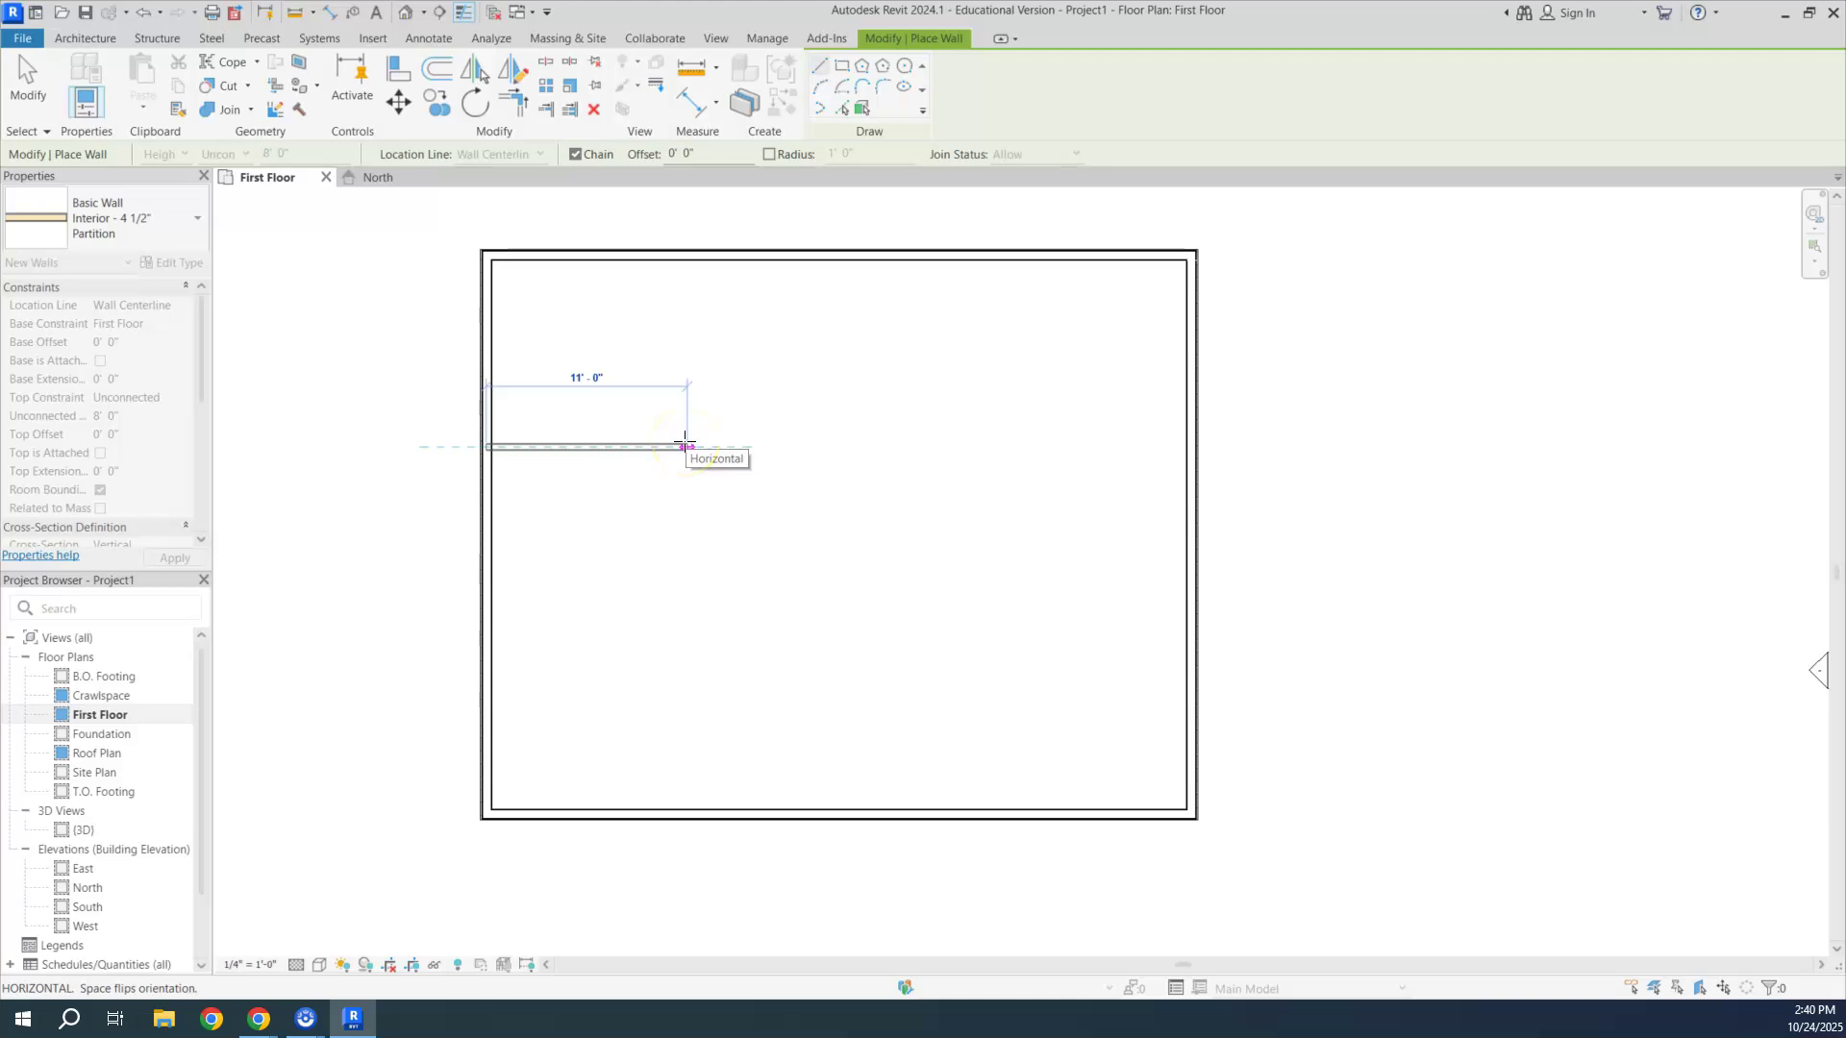
left_click(730, 444)
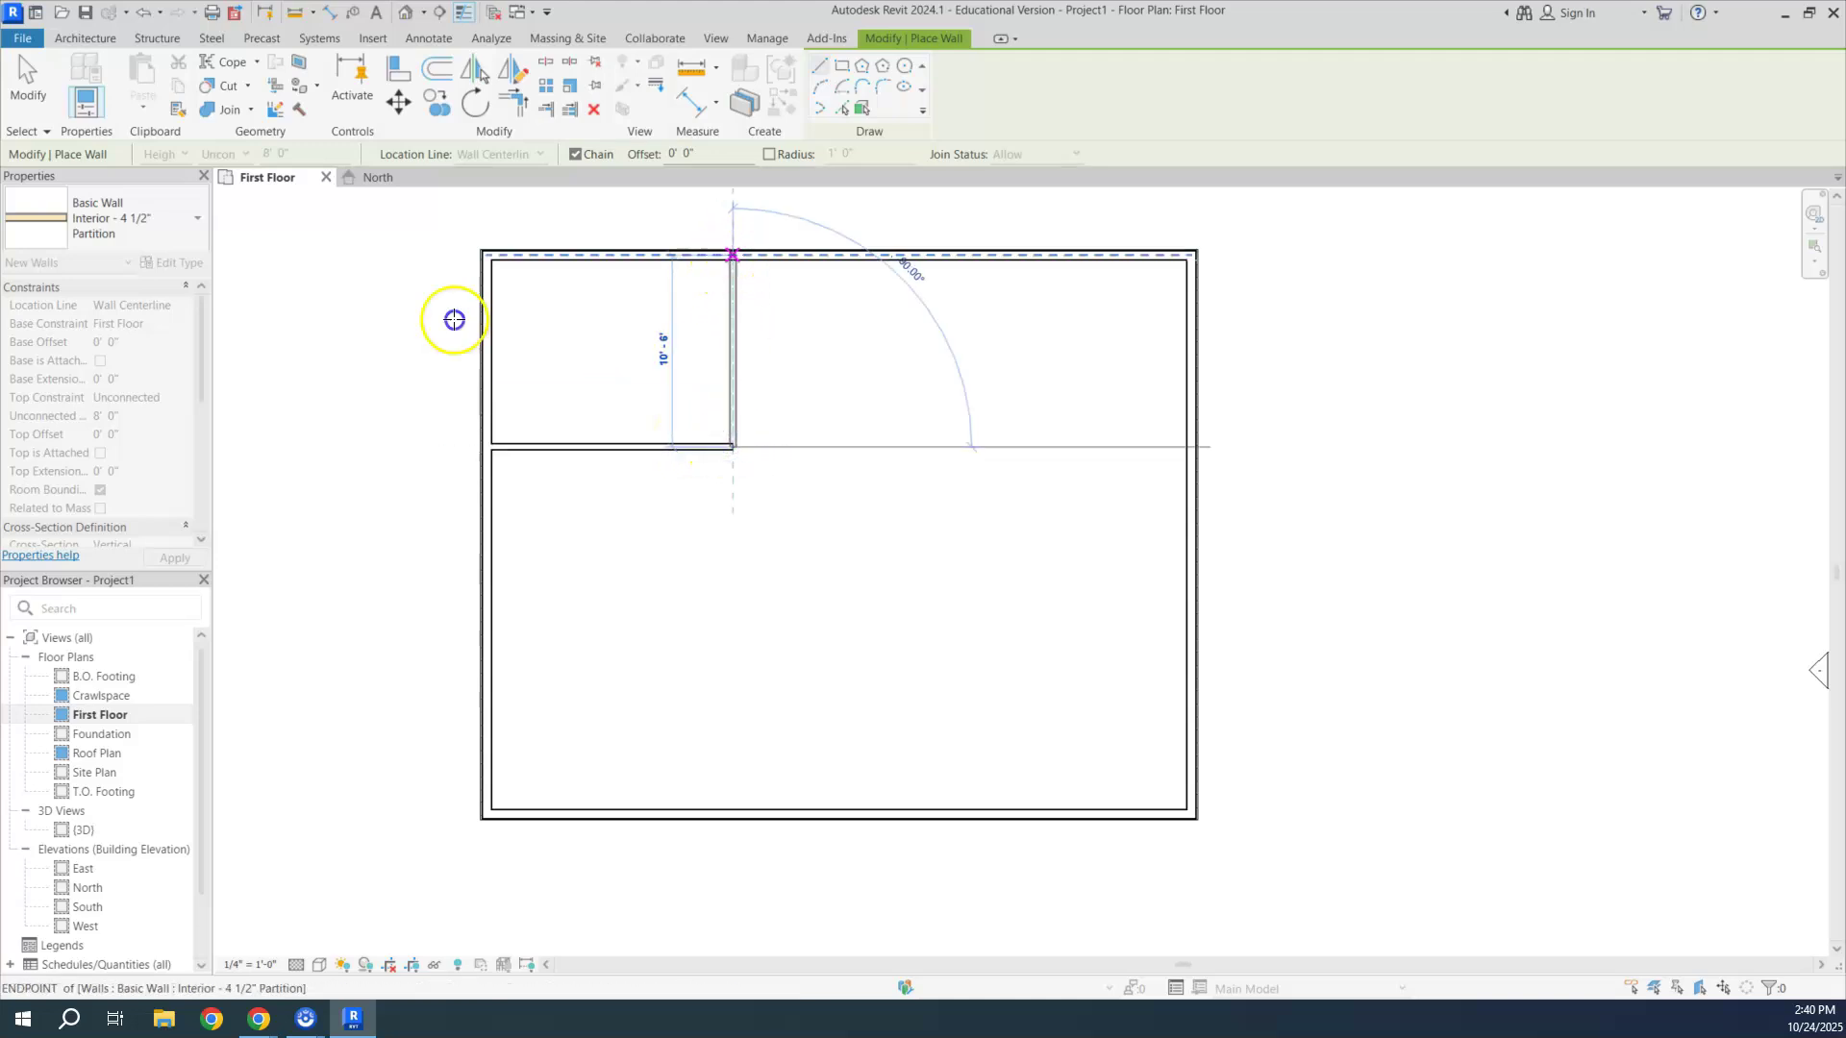
key("Escape")
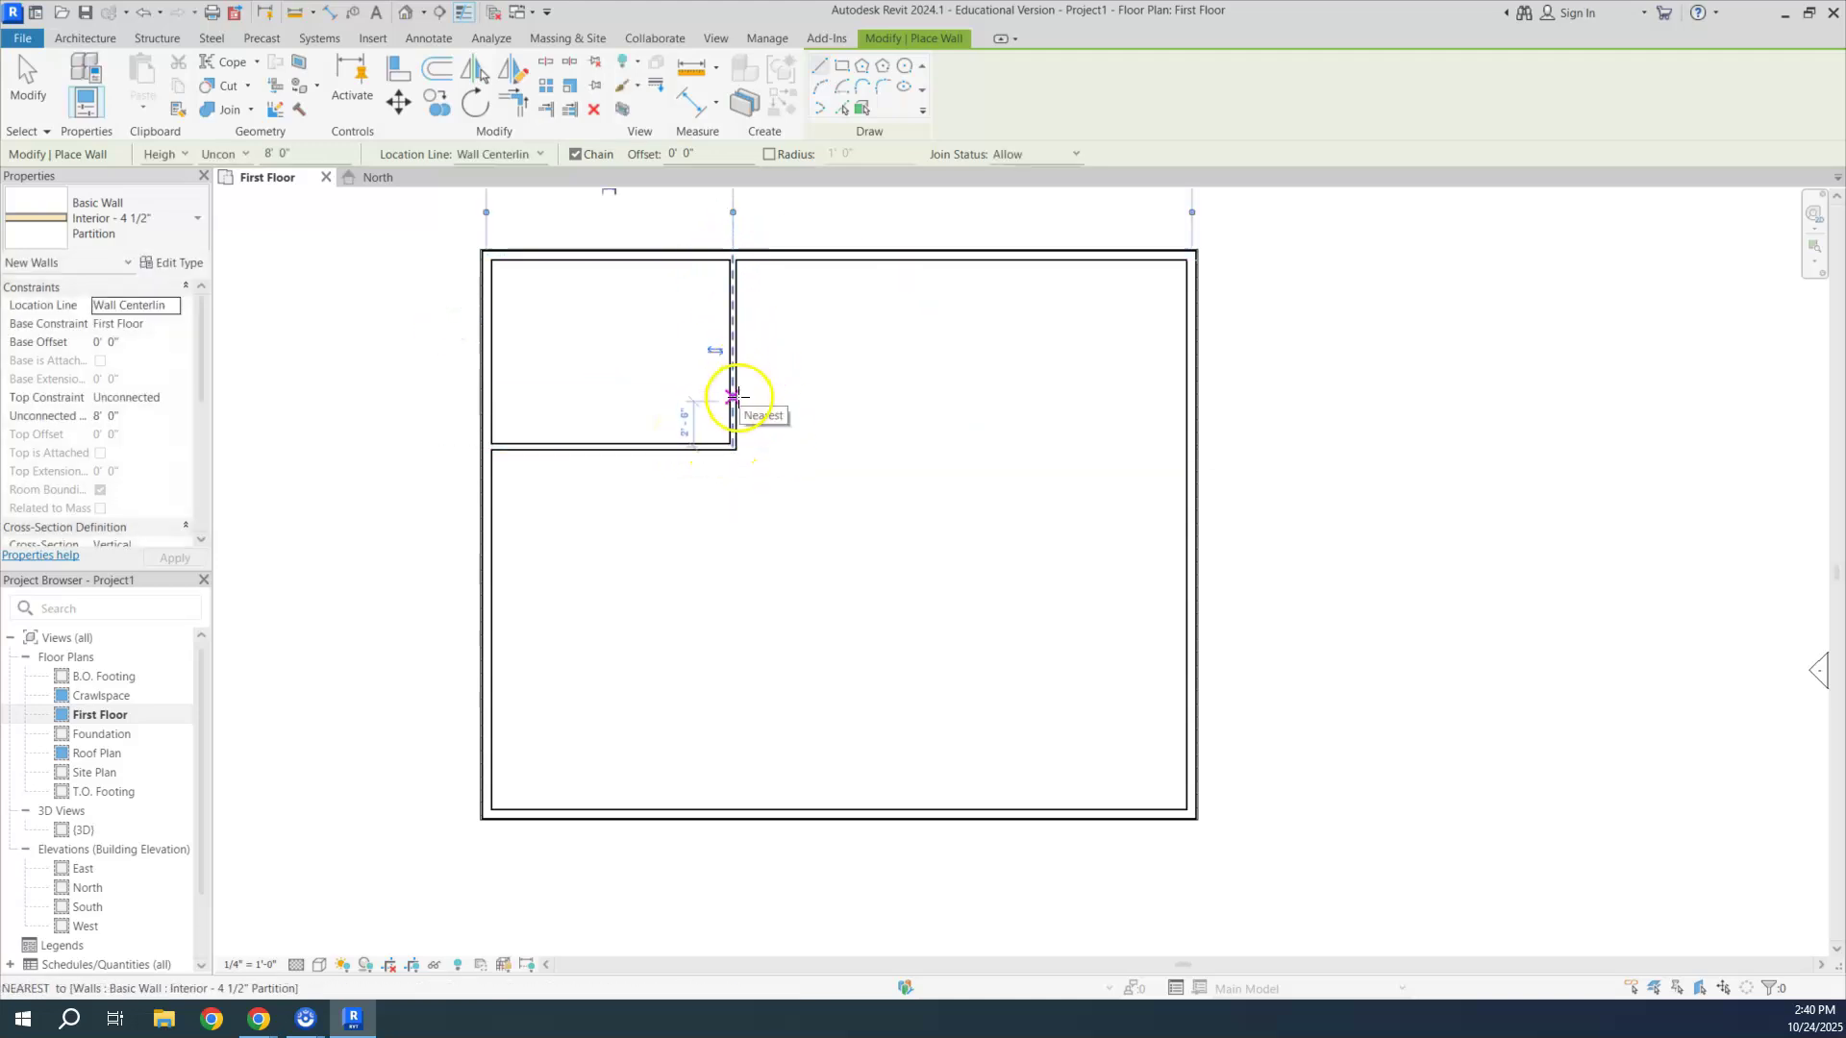
Step: Draw partitions for a middle room about 7'-6" wide and 7'-0" deep against the north wall, east of the corner room
left_click(732, 383)
left_click(869, 383)
left_click(870, 258)
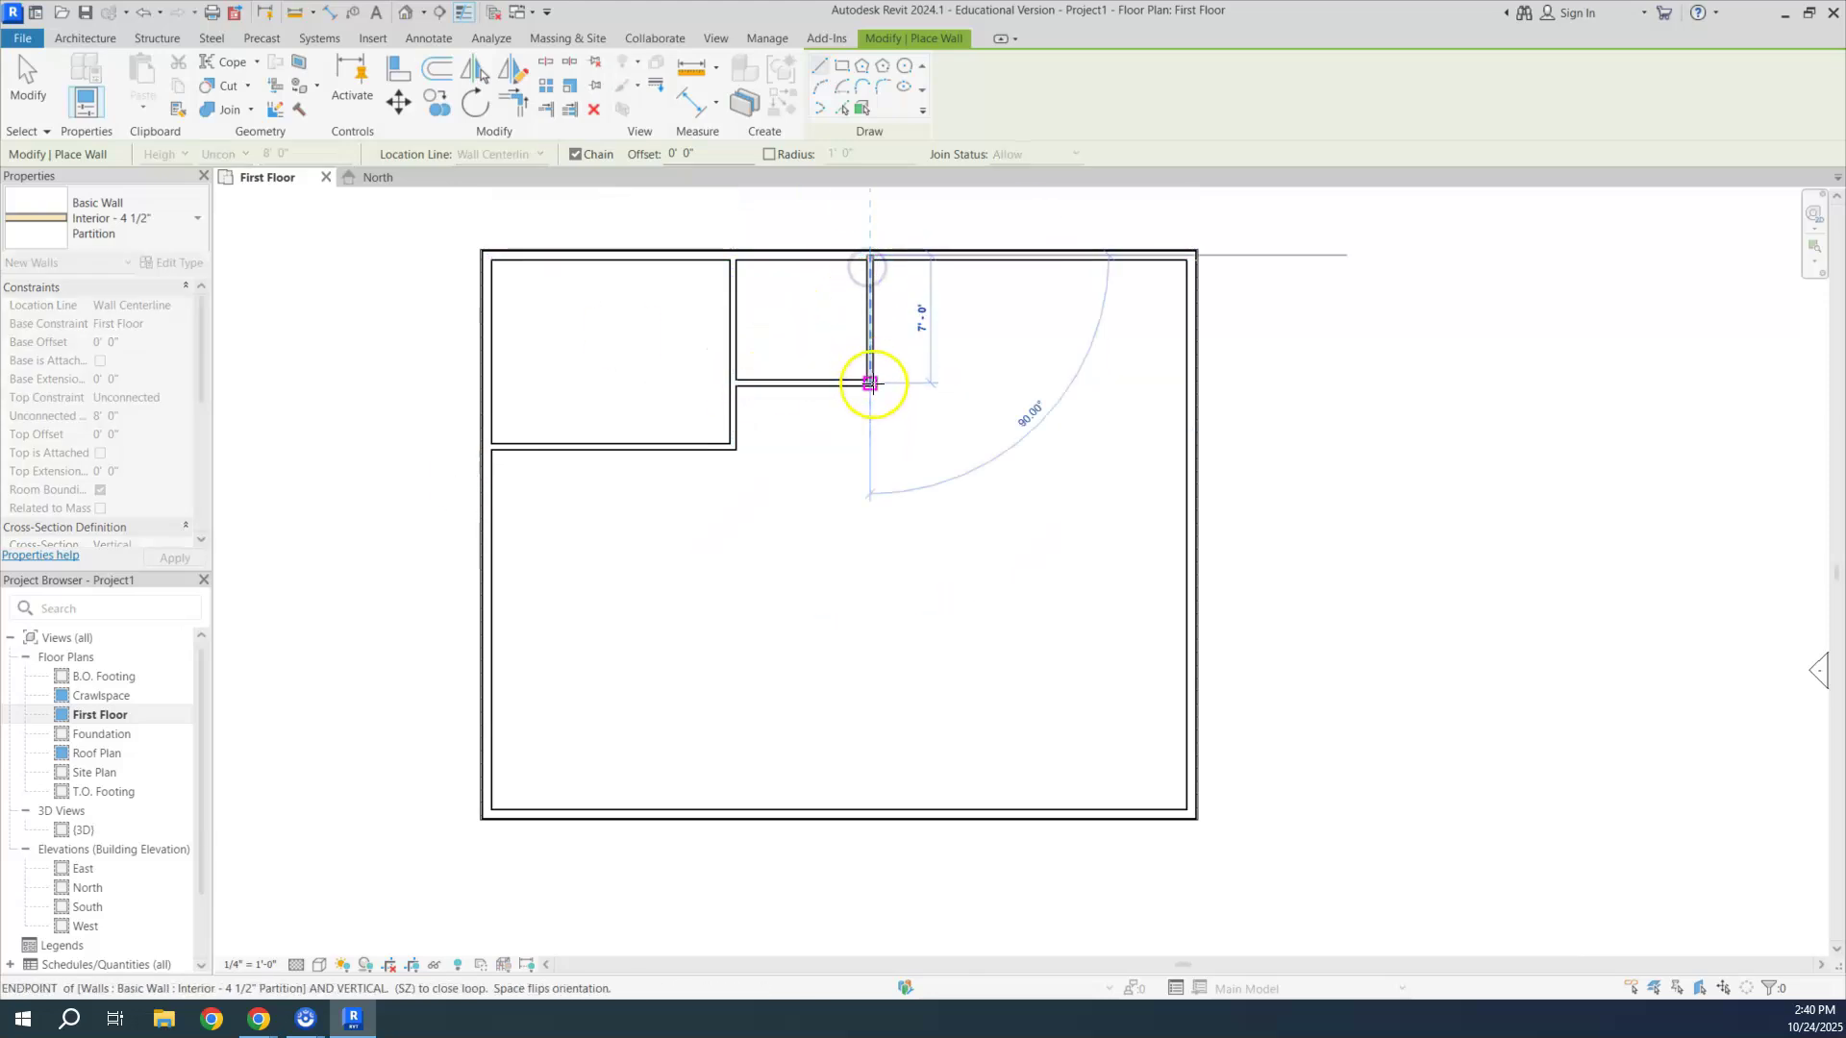
Step: Extend a partition about 3'-6" south from the middle room's southeast corner and east to the exterior wall, and finish placing walls
left_click(870, 383)
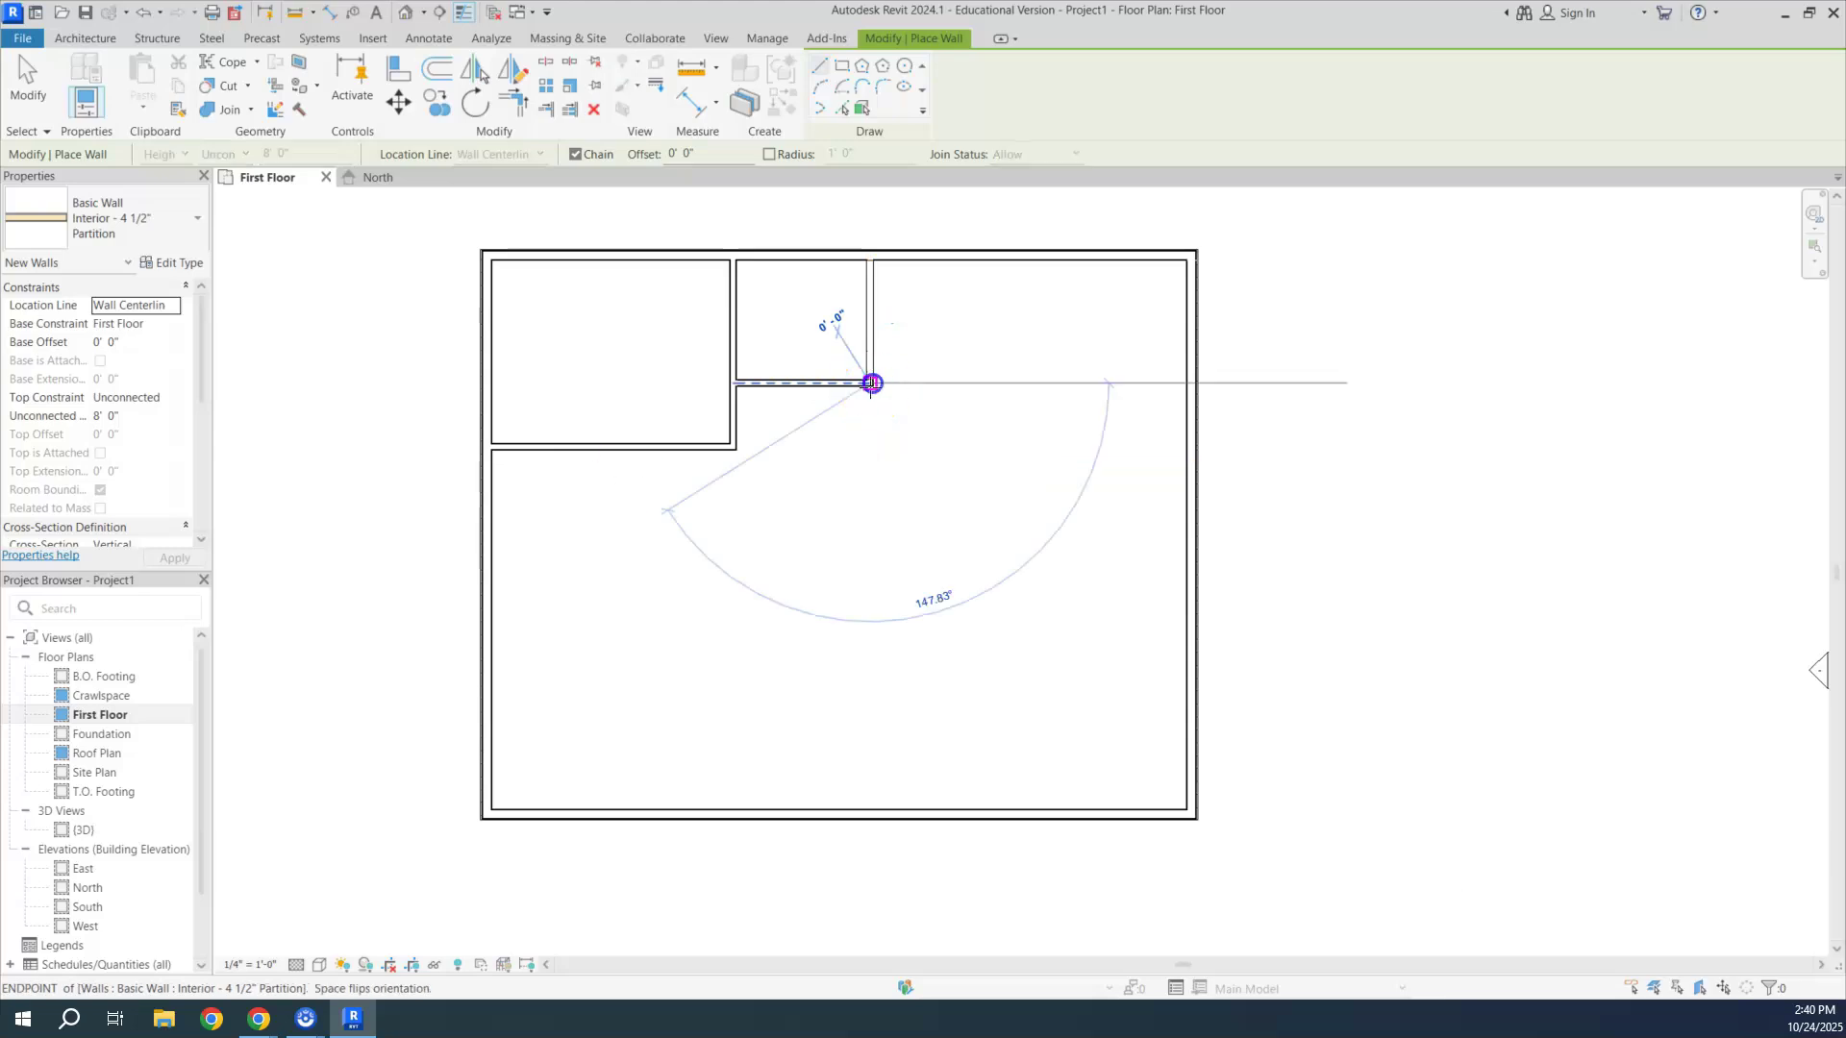
left_click(870, 445)
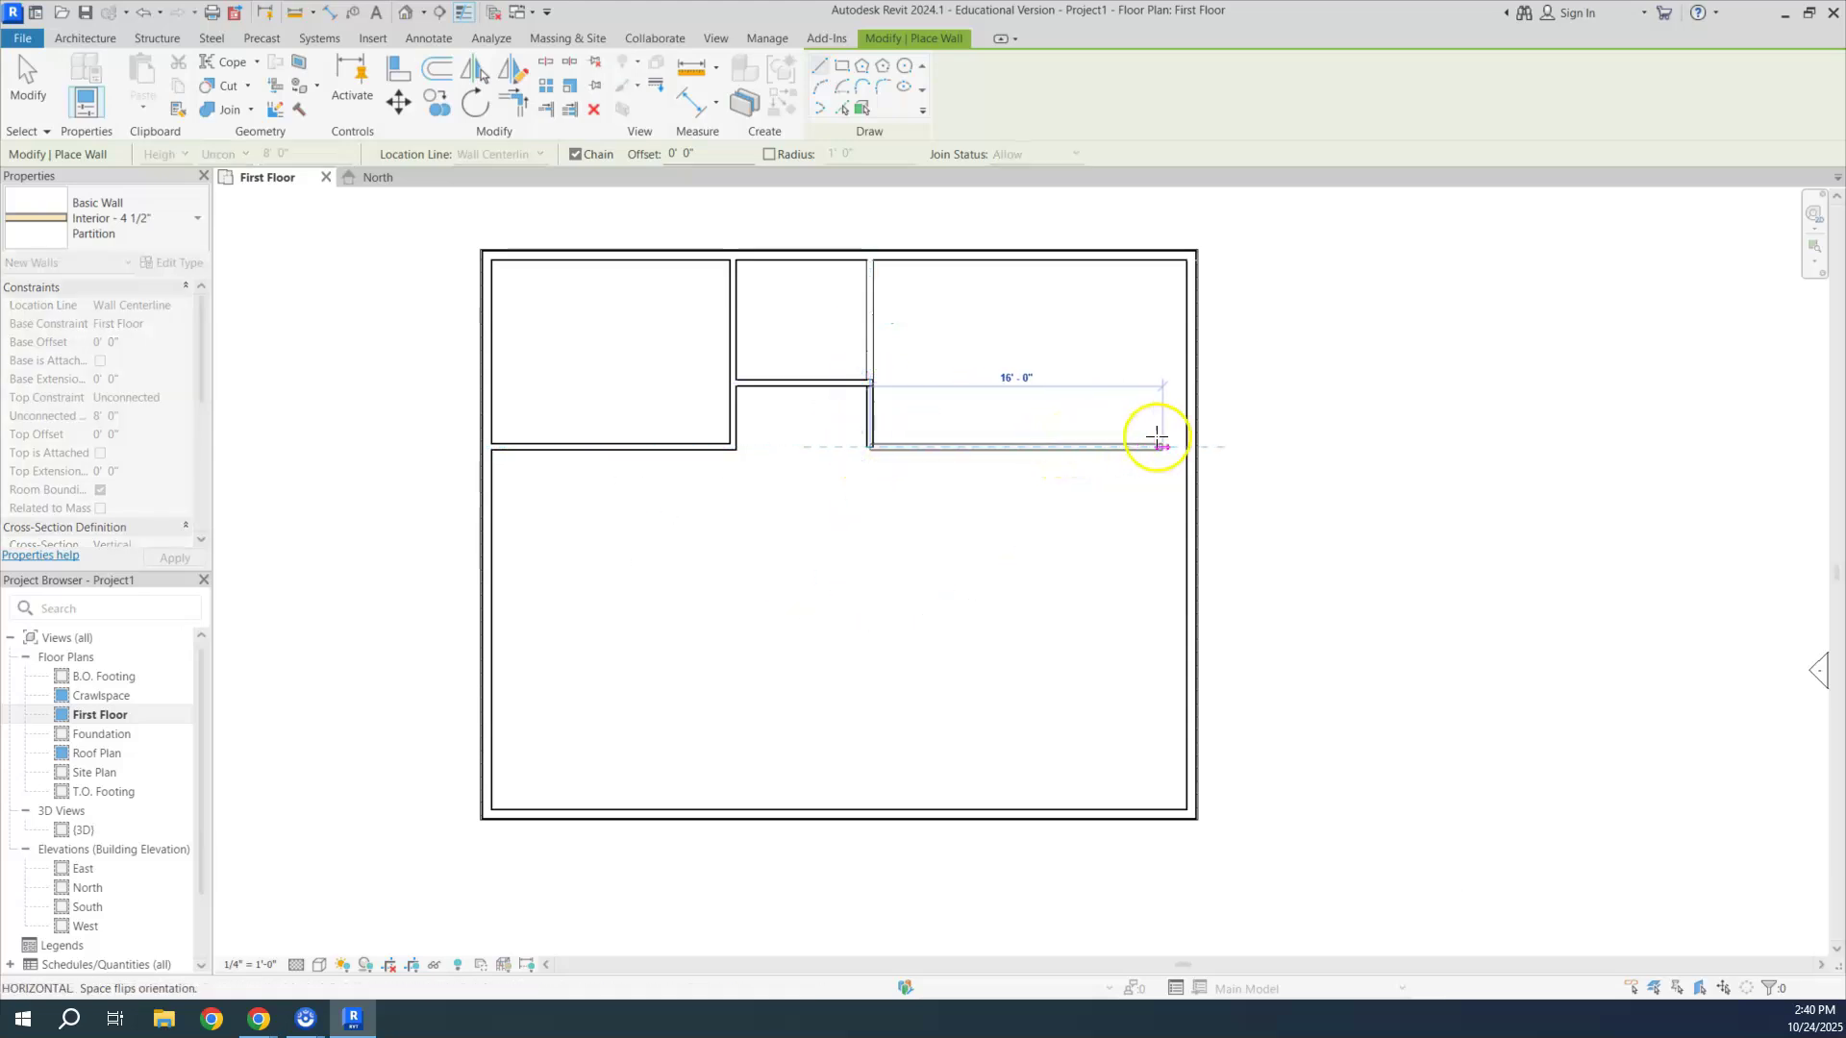
left_click(1192, 444)
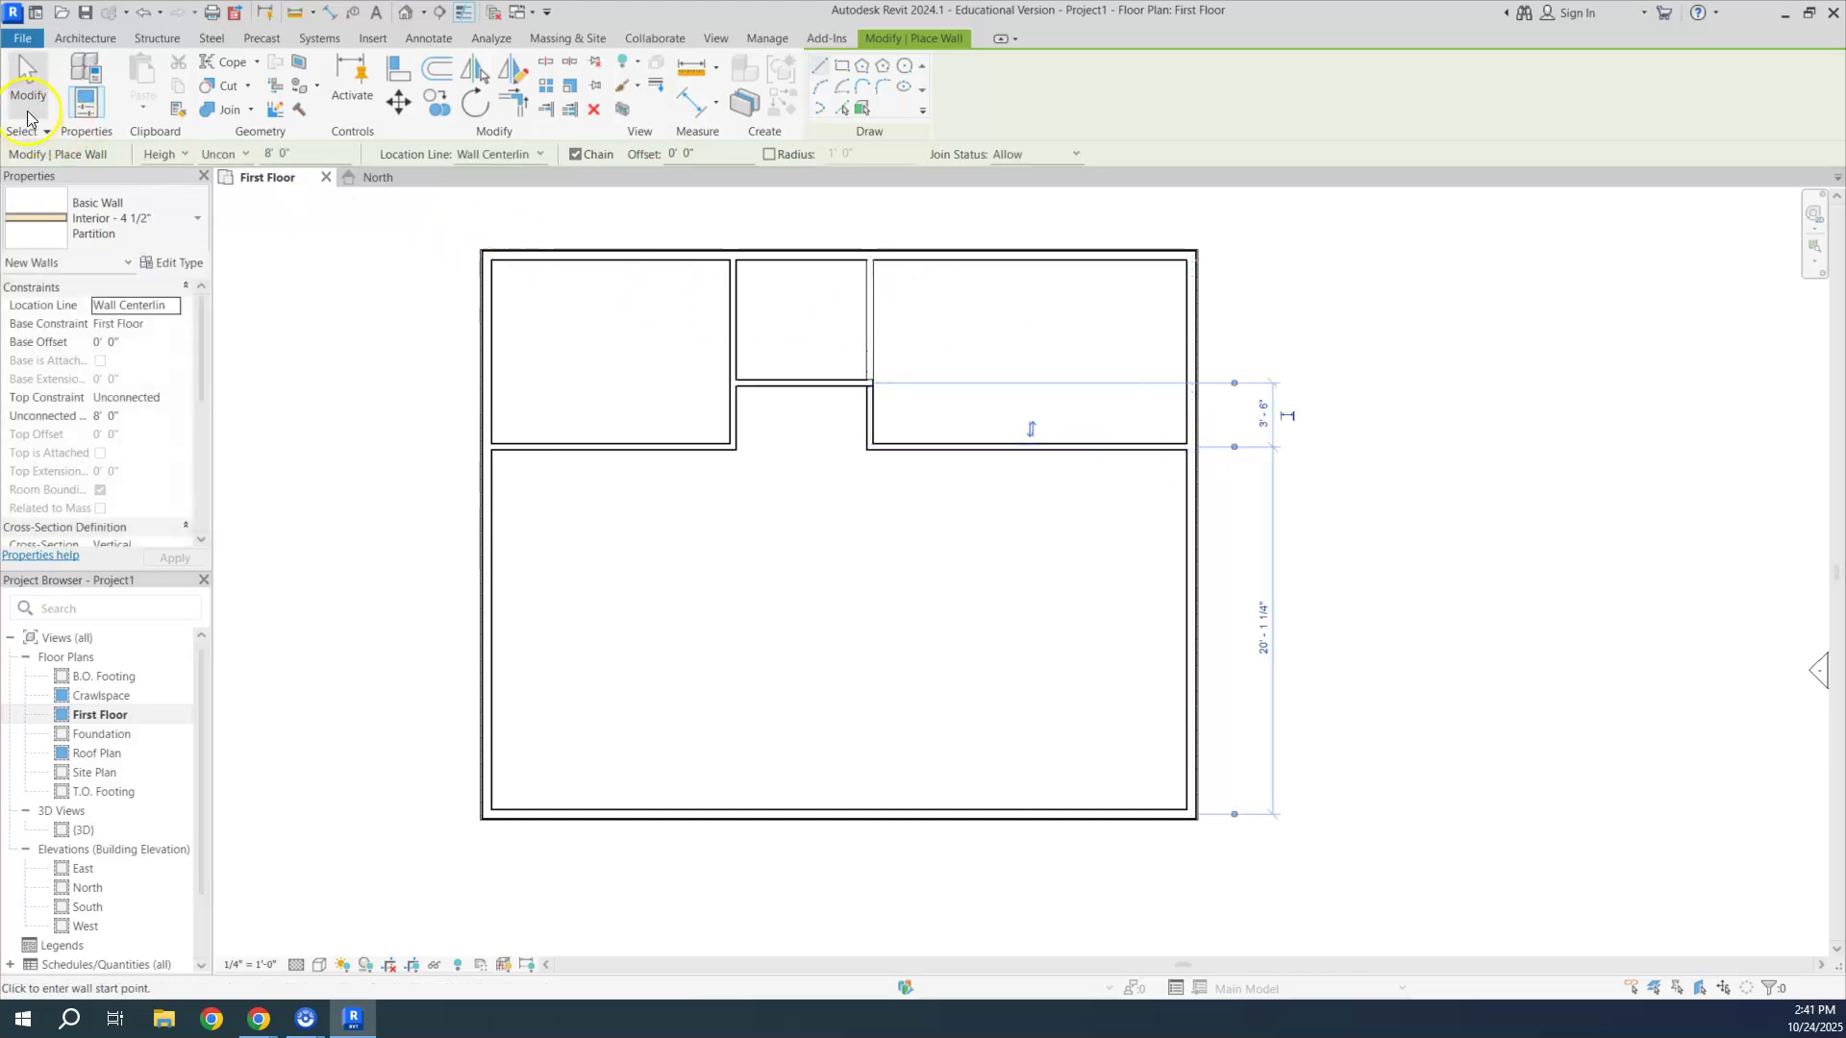
left_click(28, 87)
Step: Remove all the interior partitions just drawn, keeping only the exterior walls
left_click(870, 344)
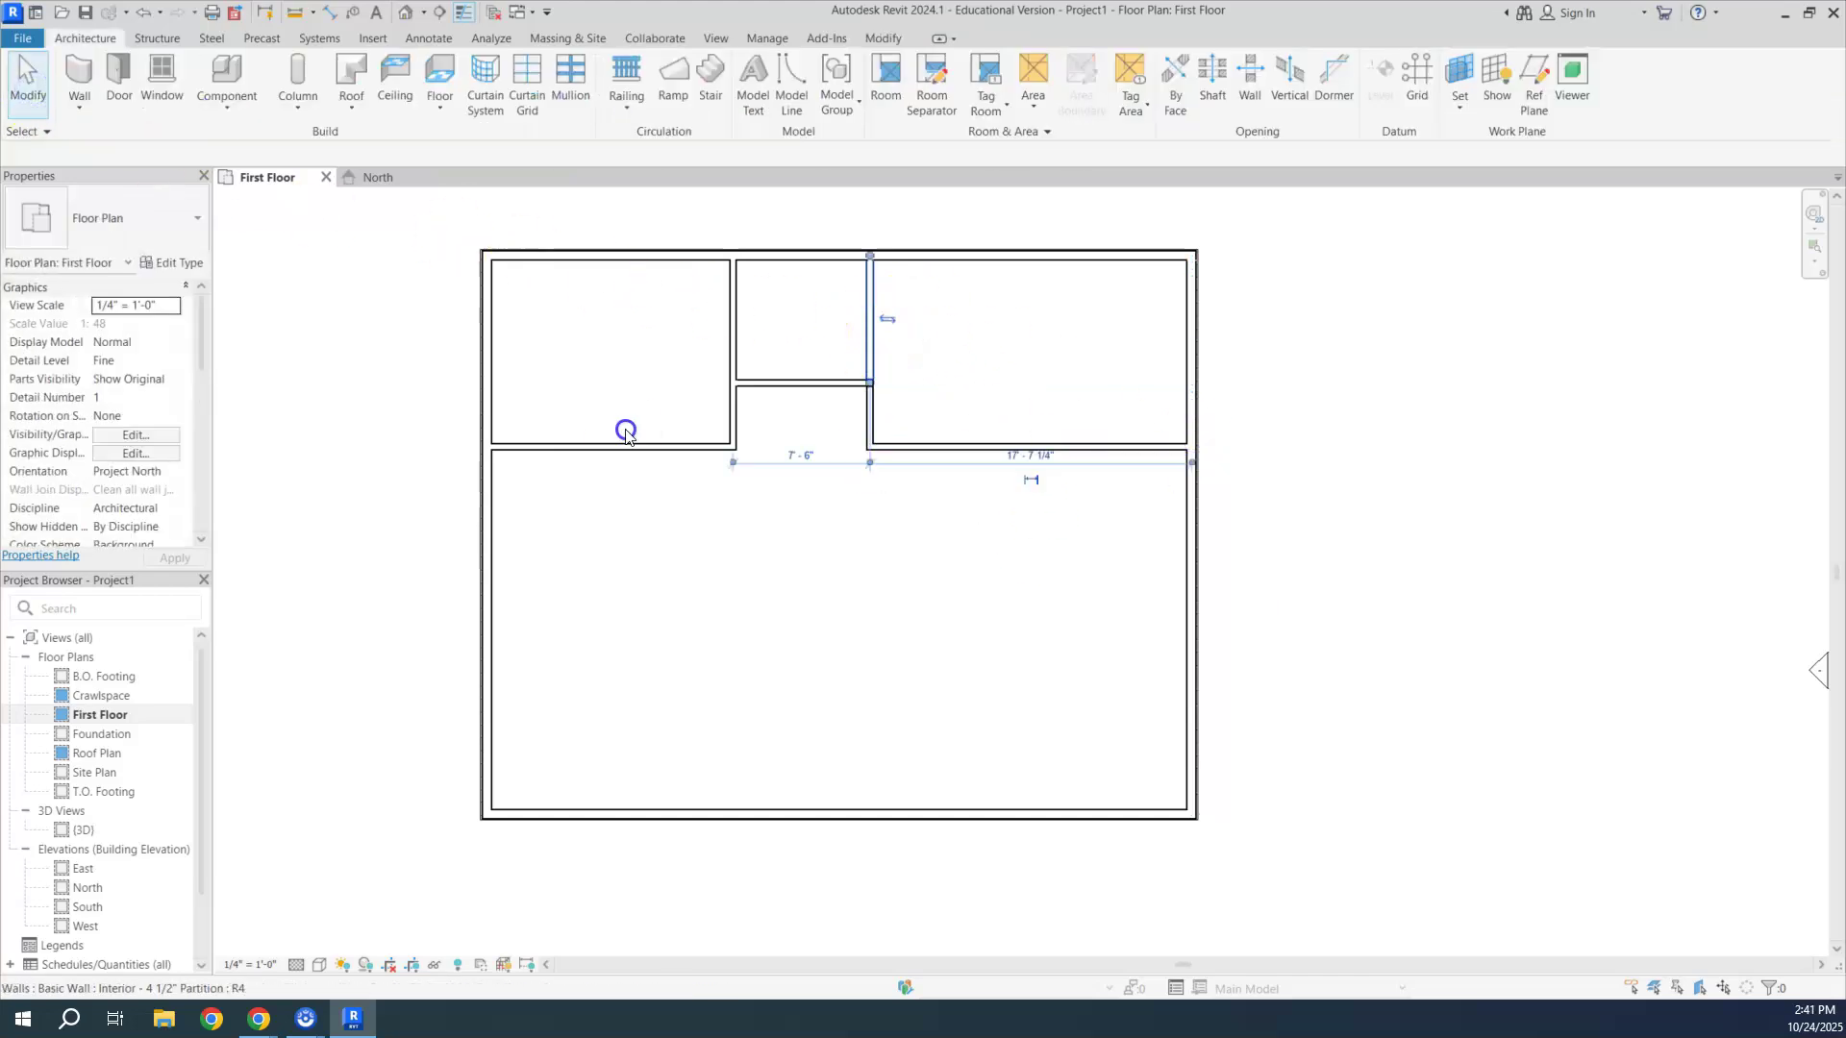
left_click(874, 350)
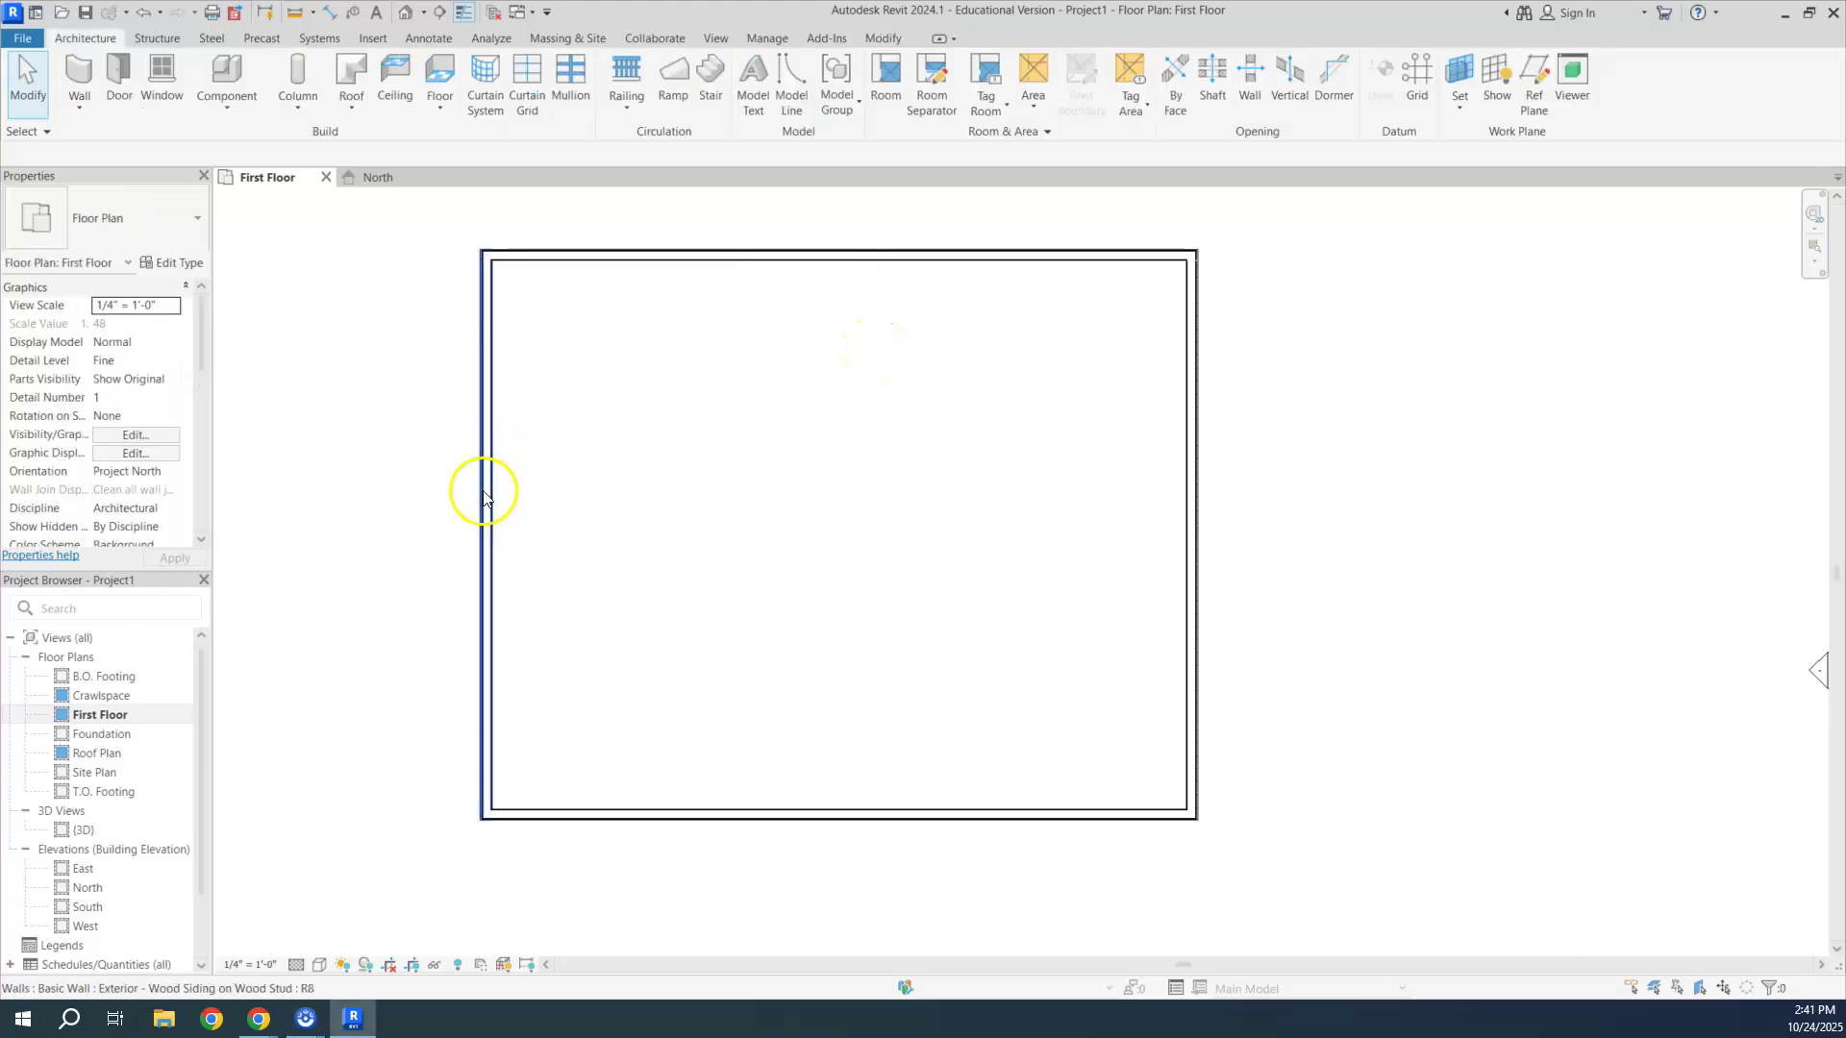
Step: Flip the west exterior wall's orientation, flip it back to its original side, and deselect it
left_click(484, 498)
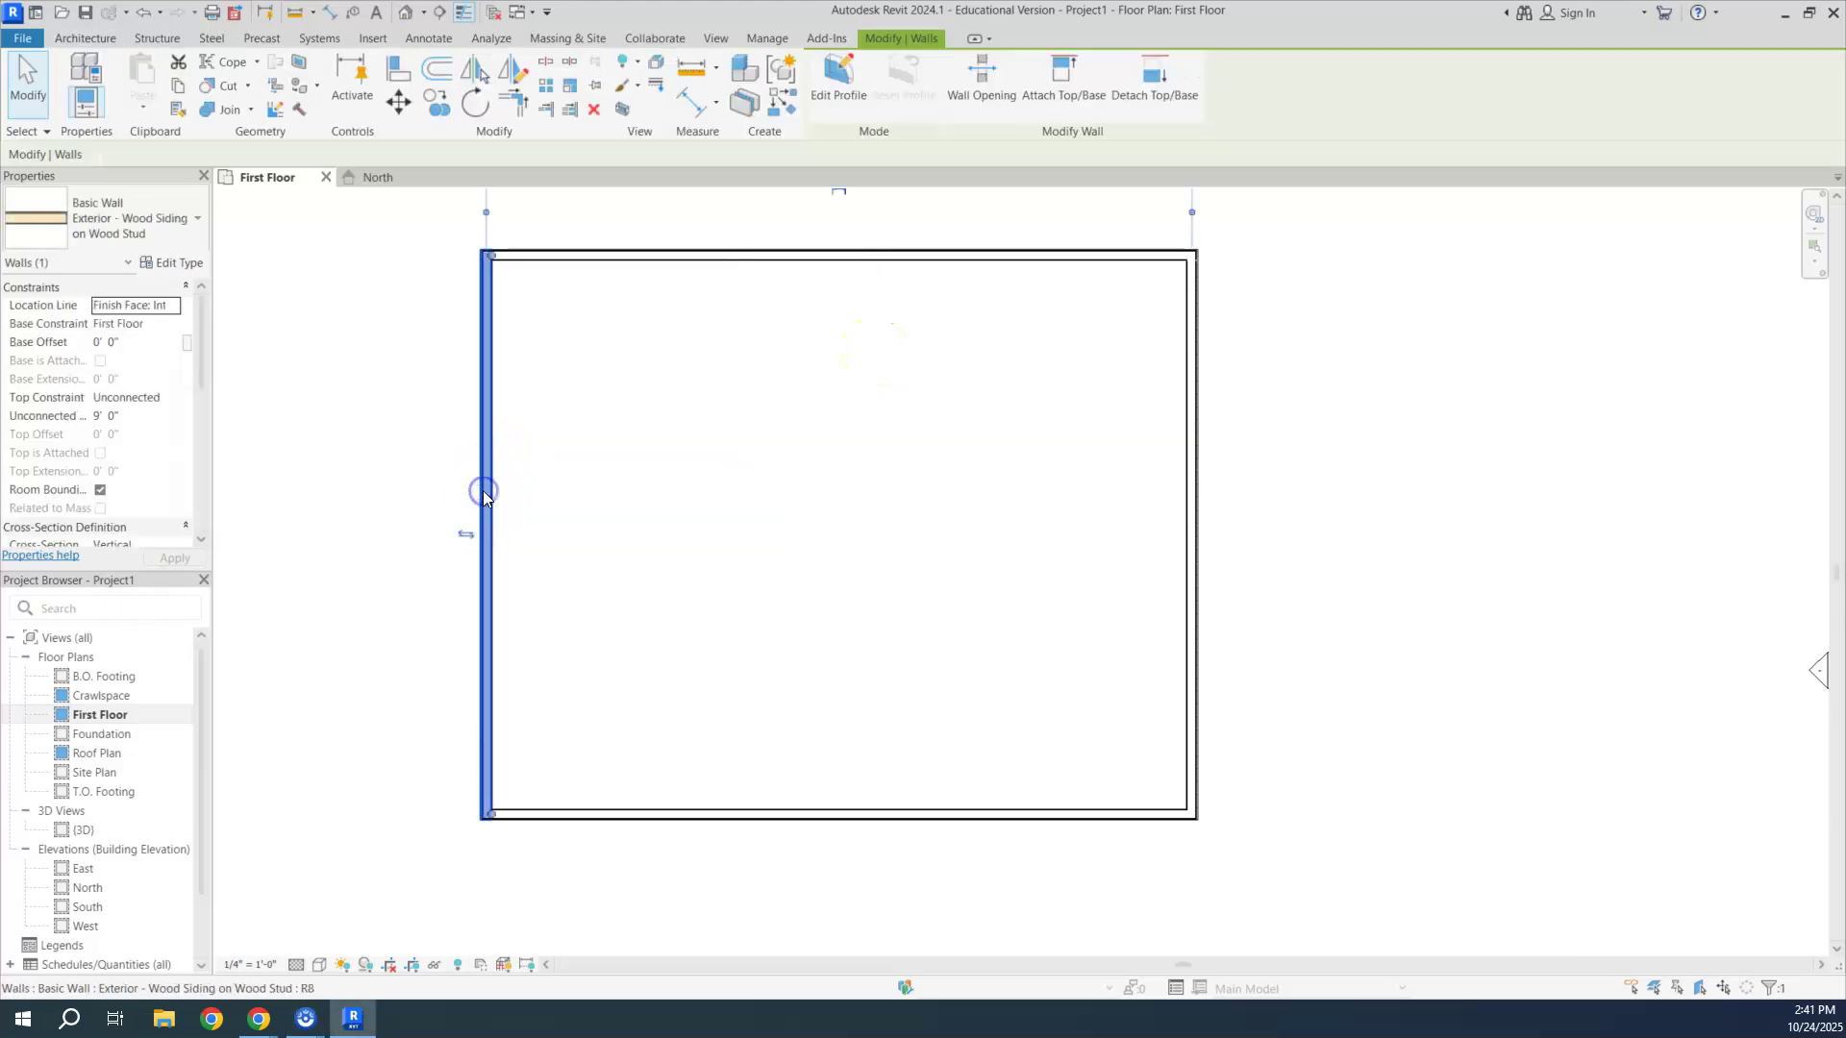
left_click(466, 540)
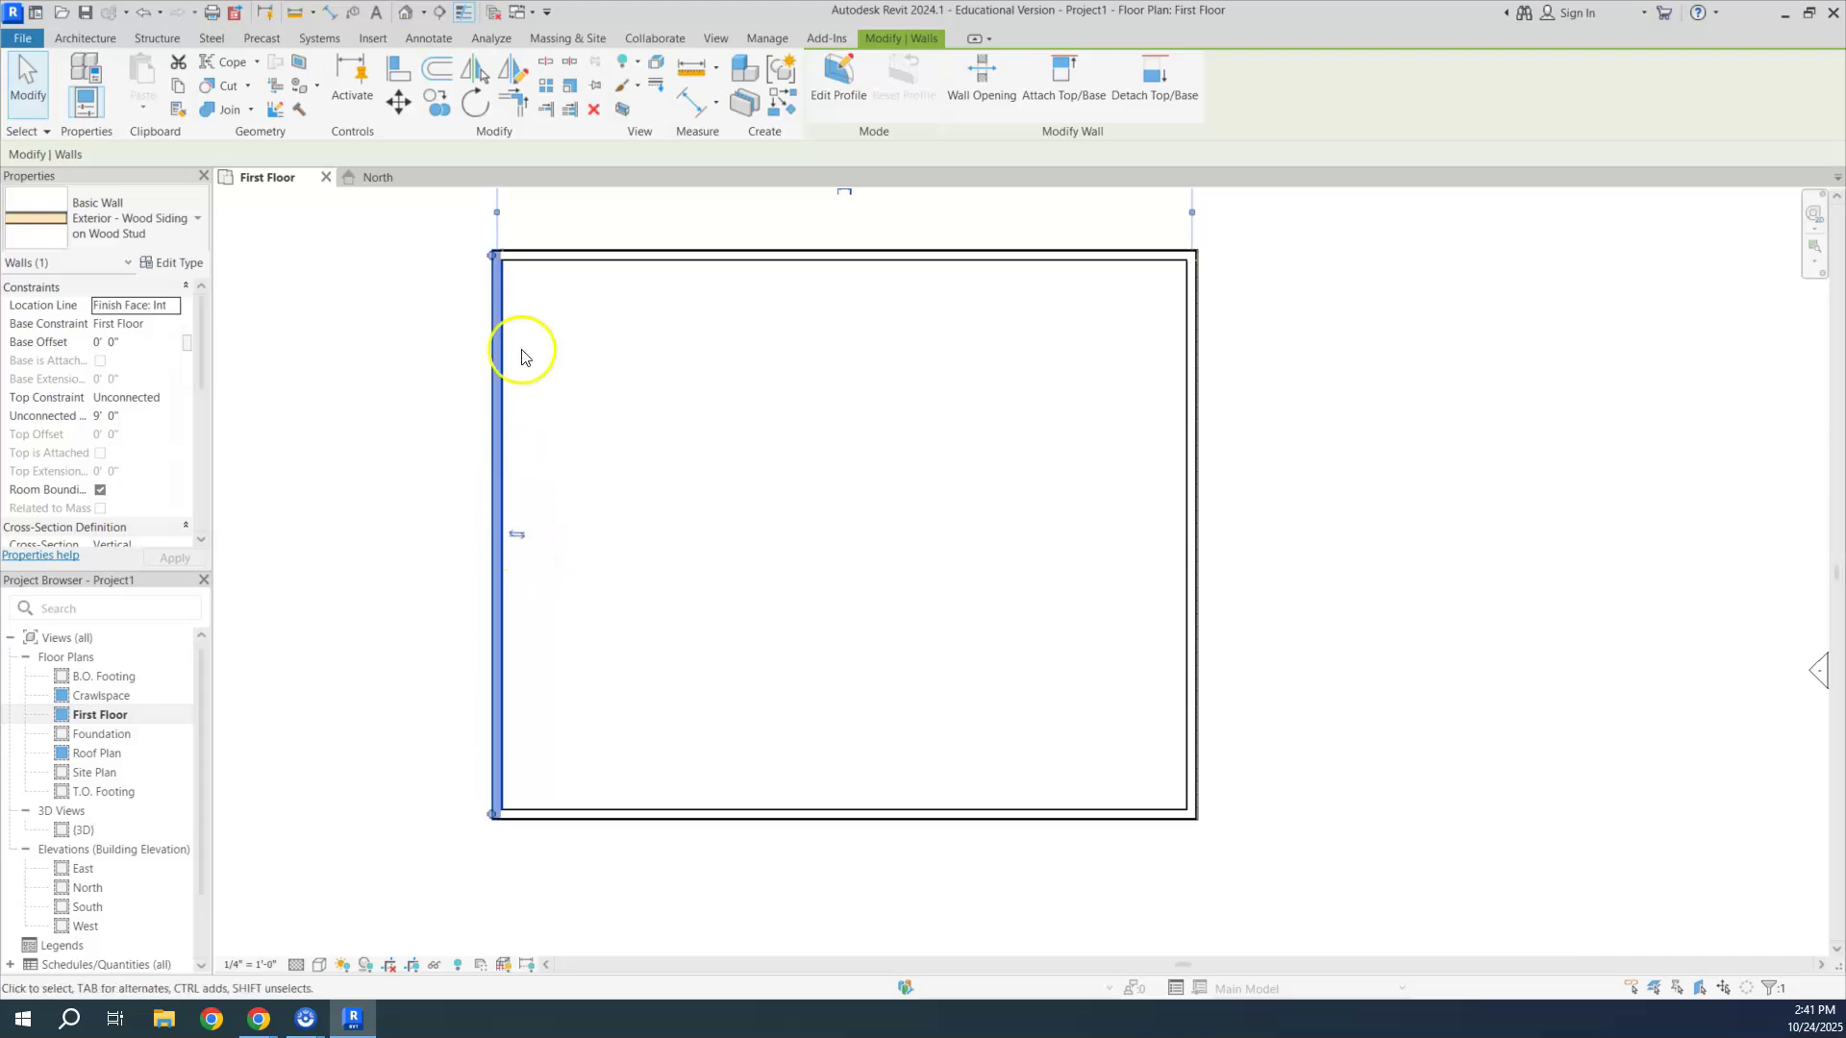
left_click(516, 535)
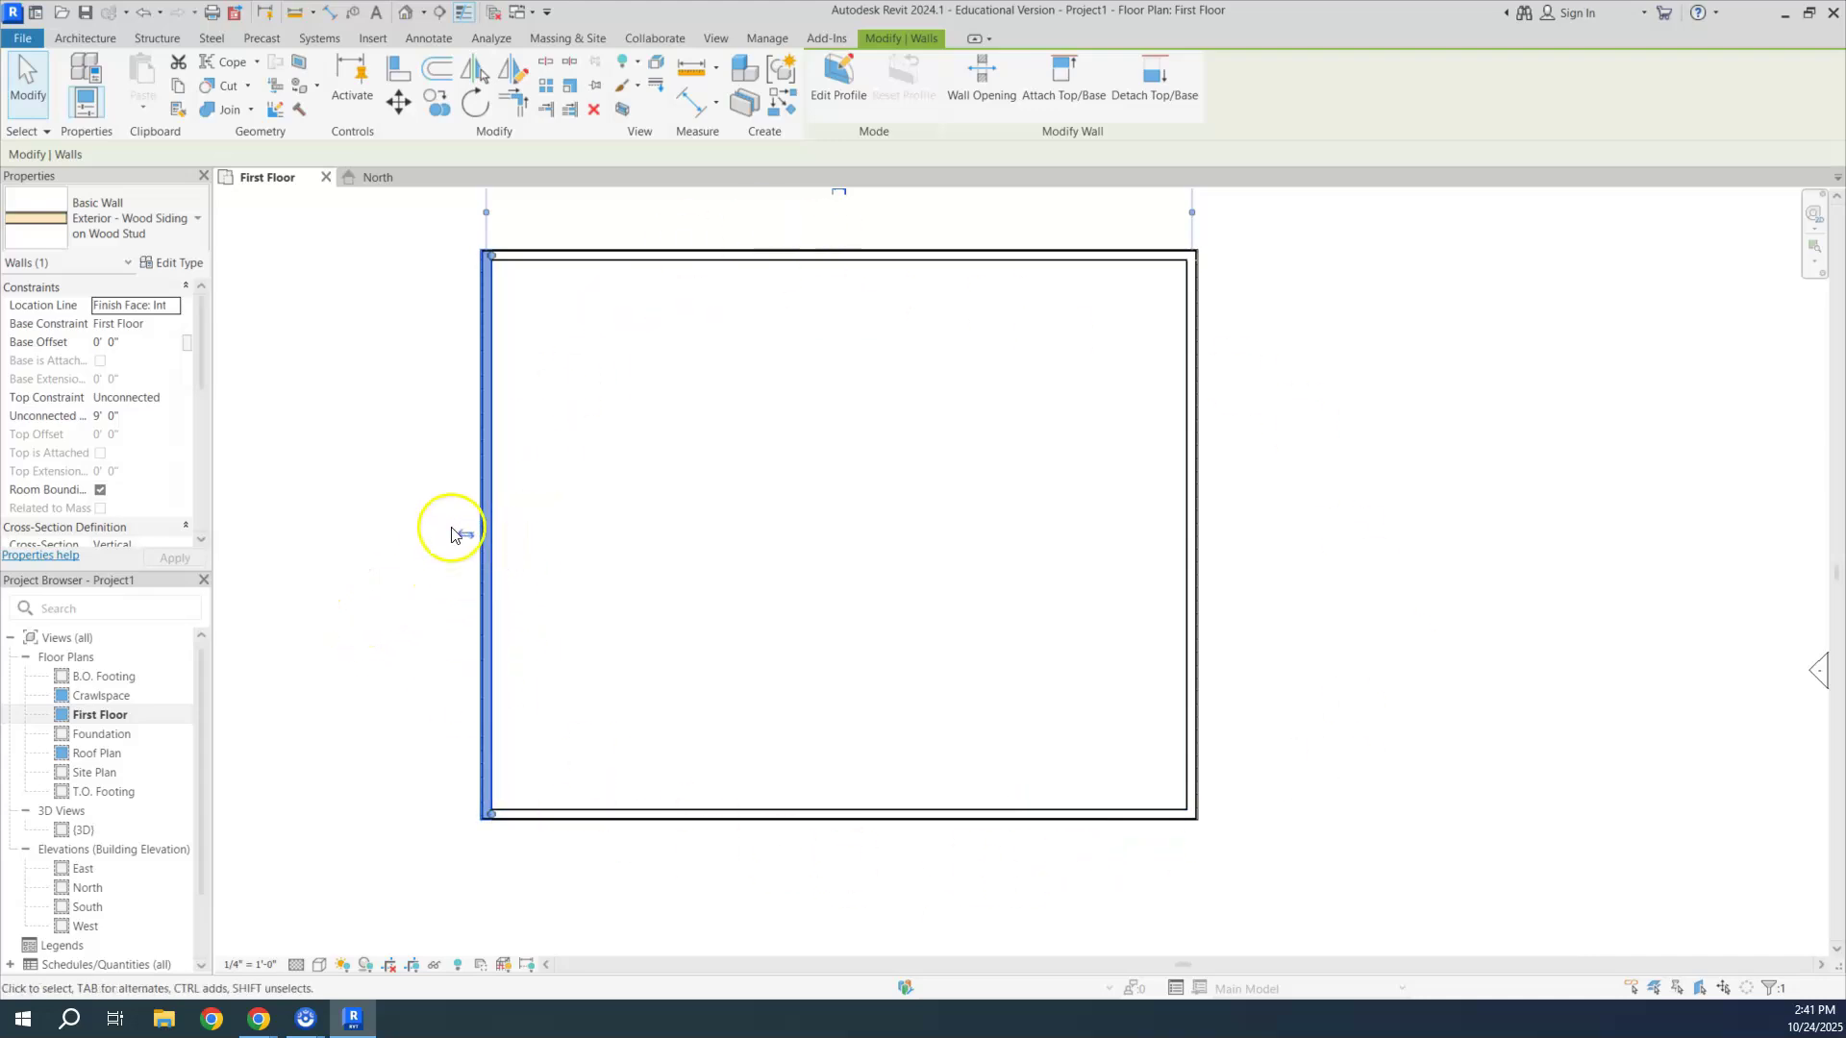
left_click(82, 37)
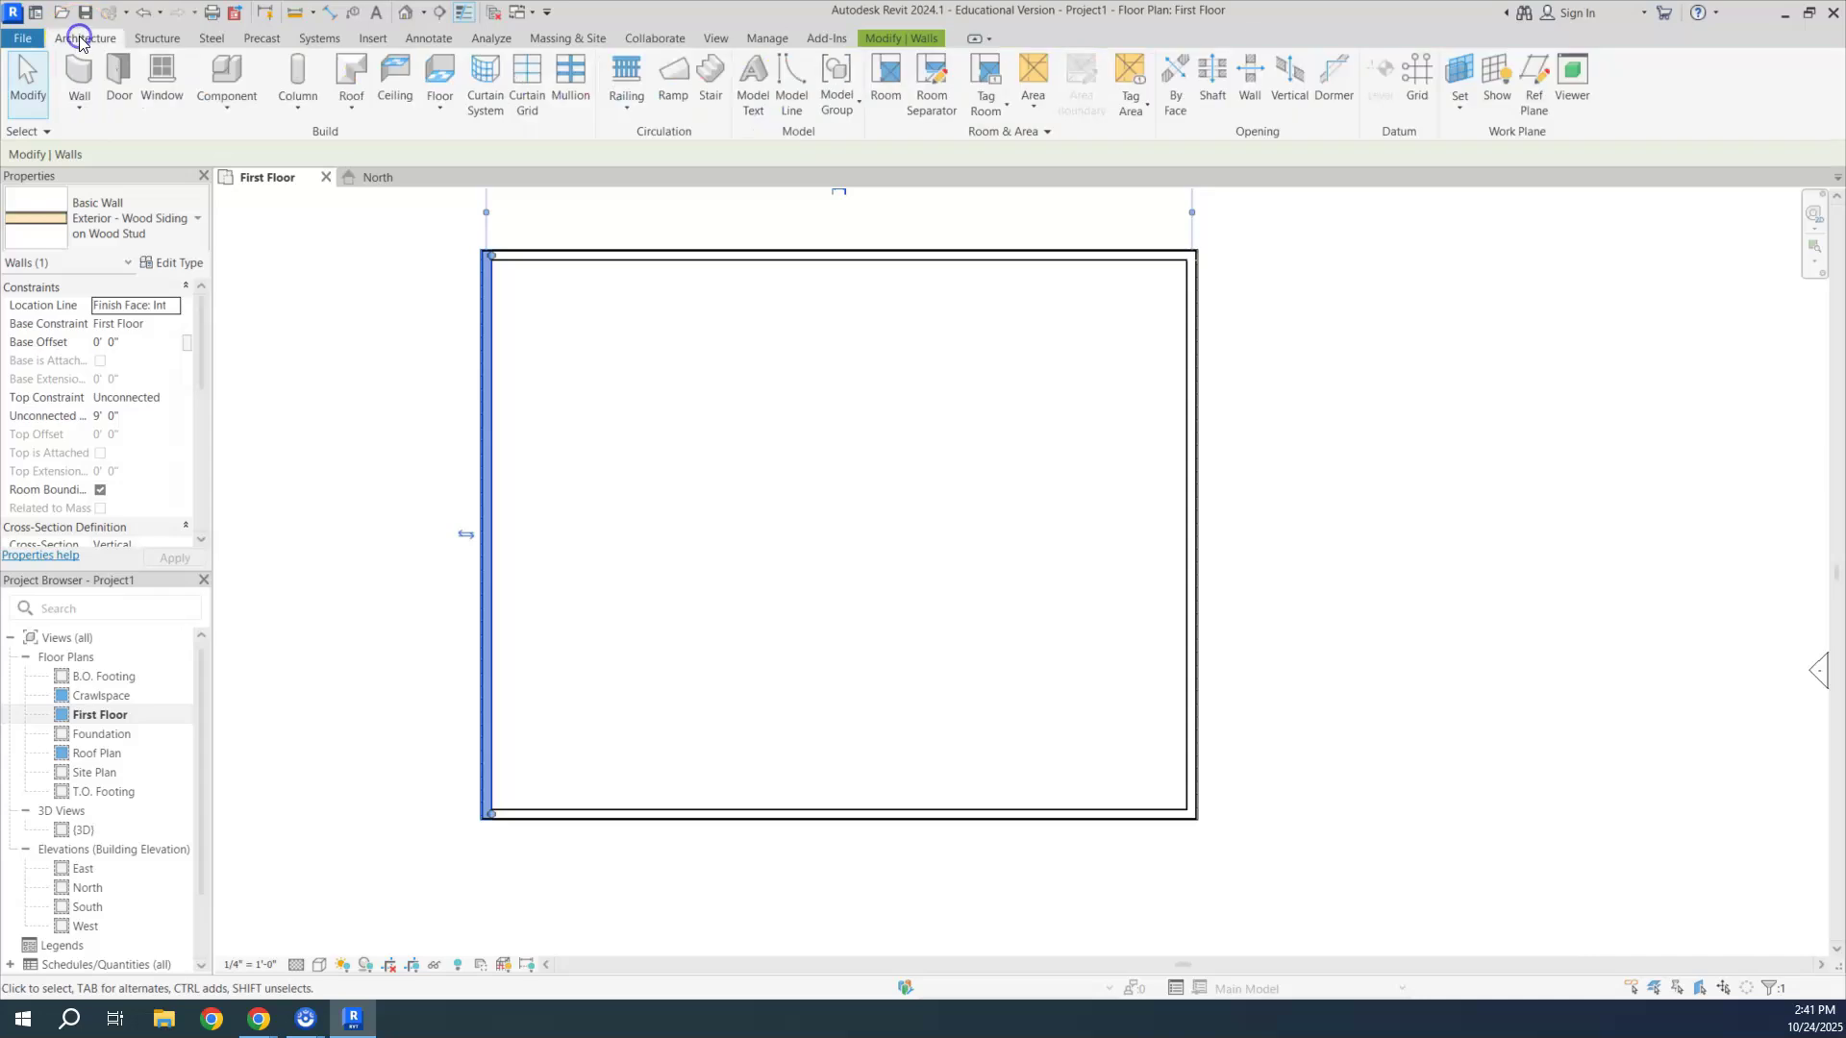
left_click(392, 338)
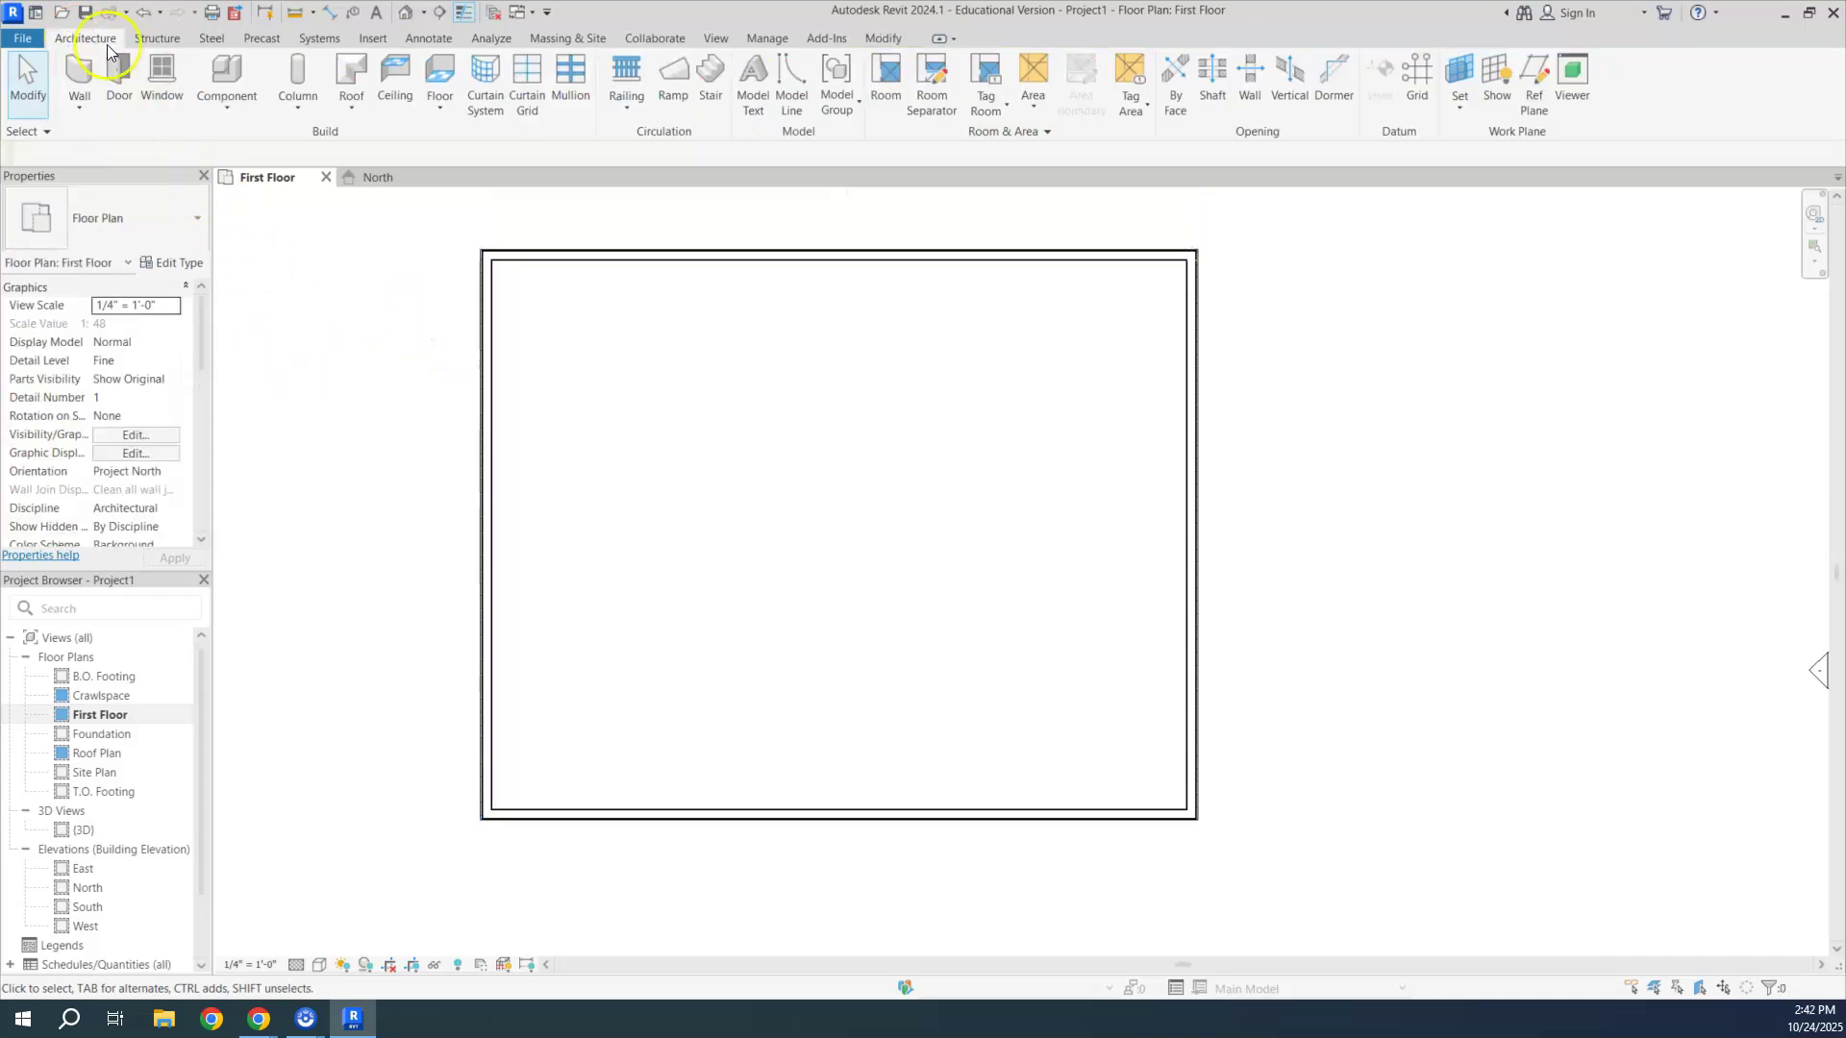
Step: Draw 4 1/2" partitions enclosing a northwest corner room about 12'-0" wide and 11'-0" deep
left_click(82, 72)
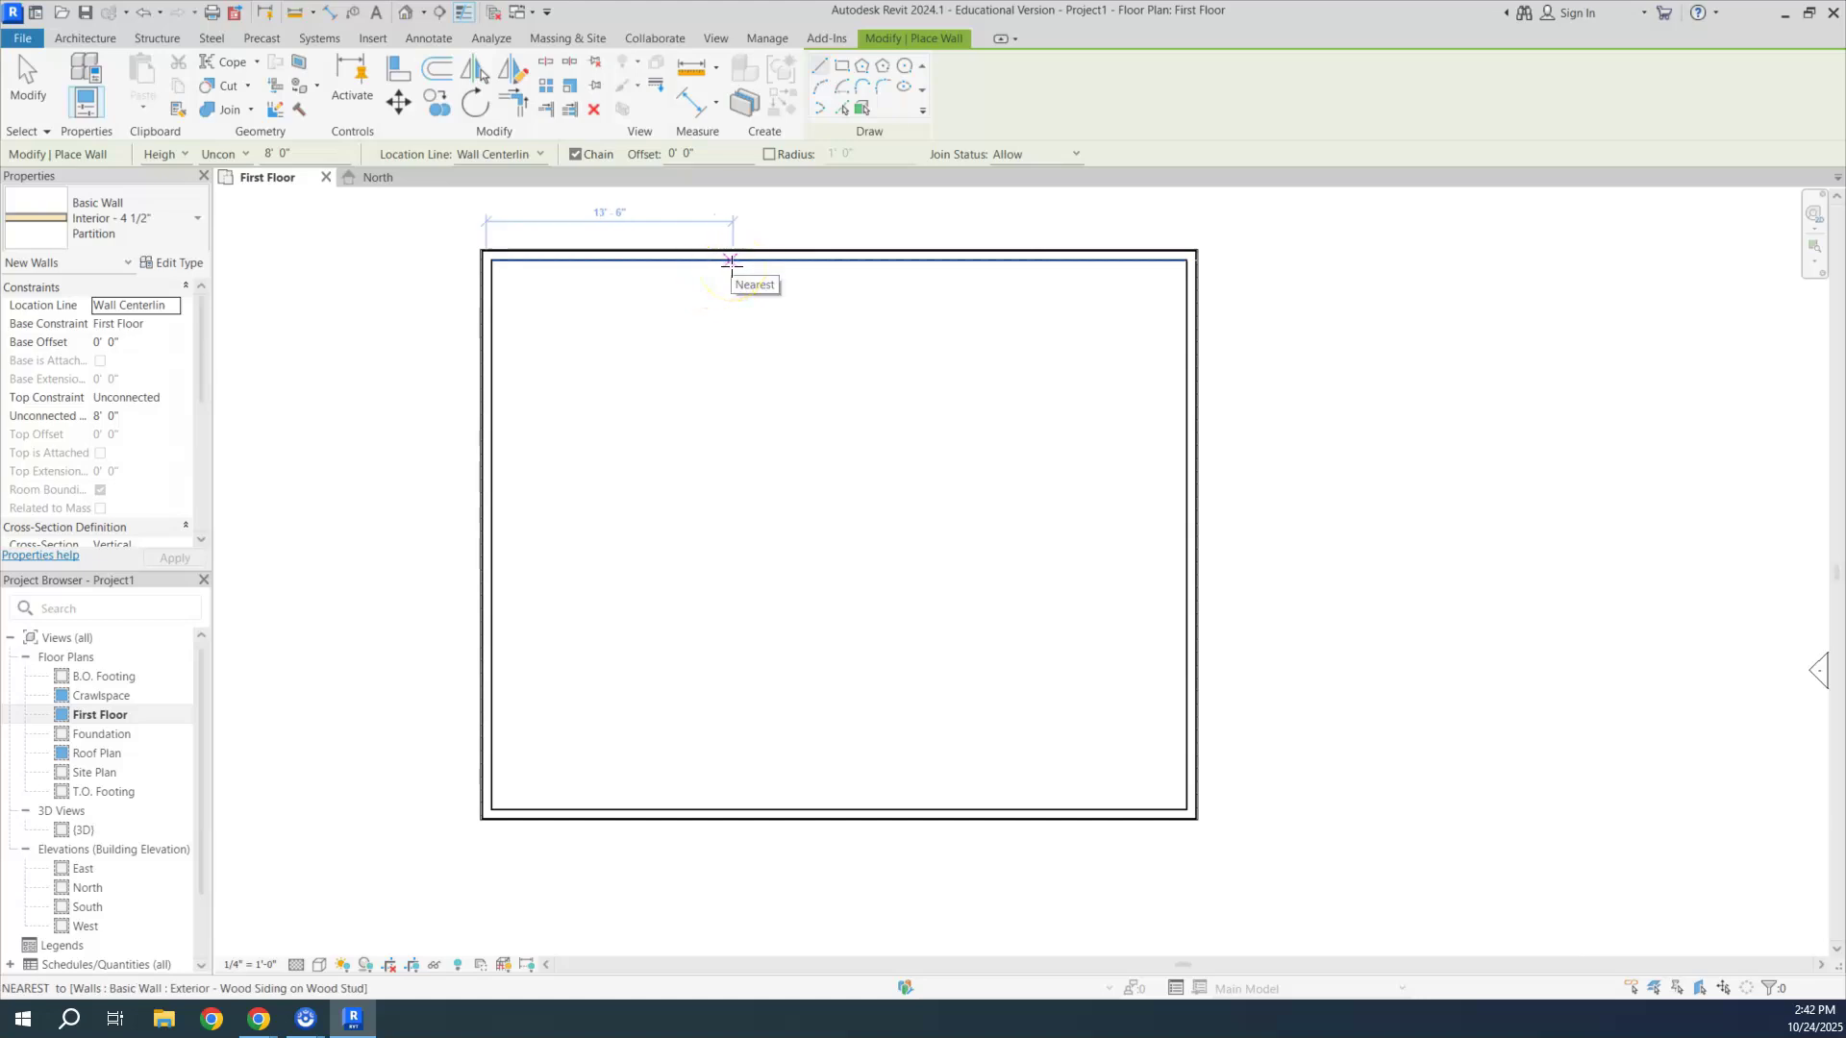
left_click(487, 460)
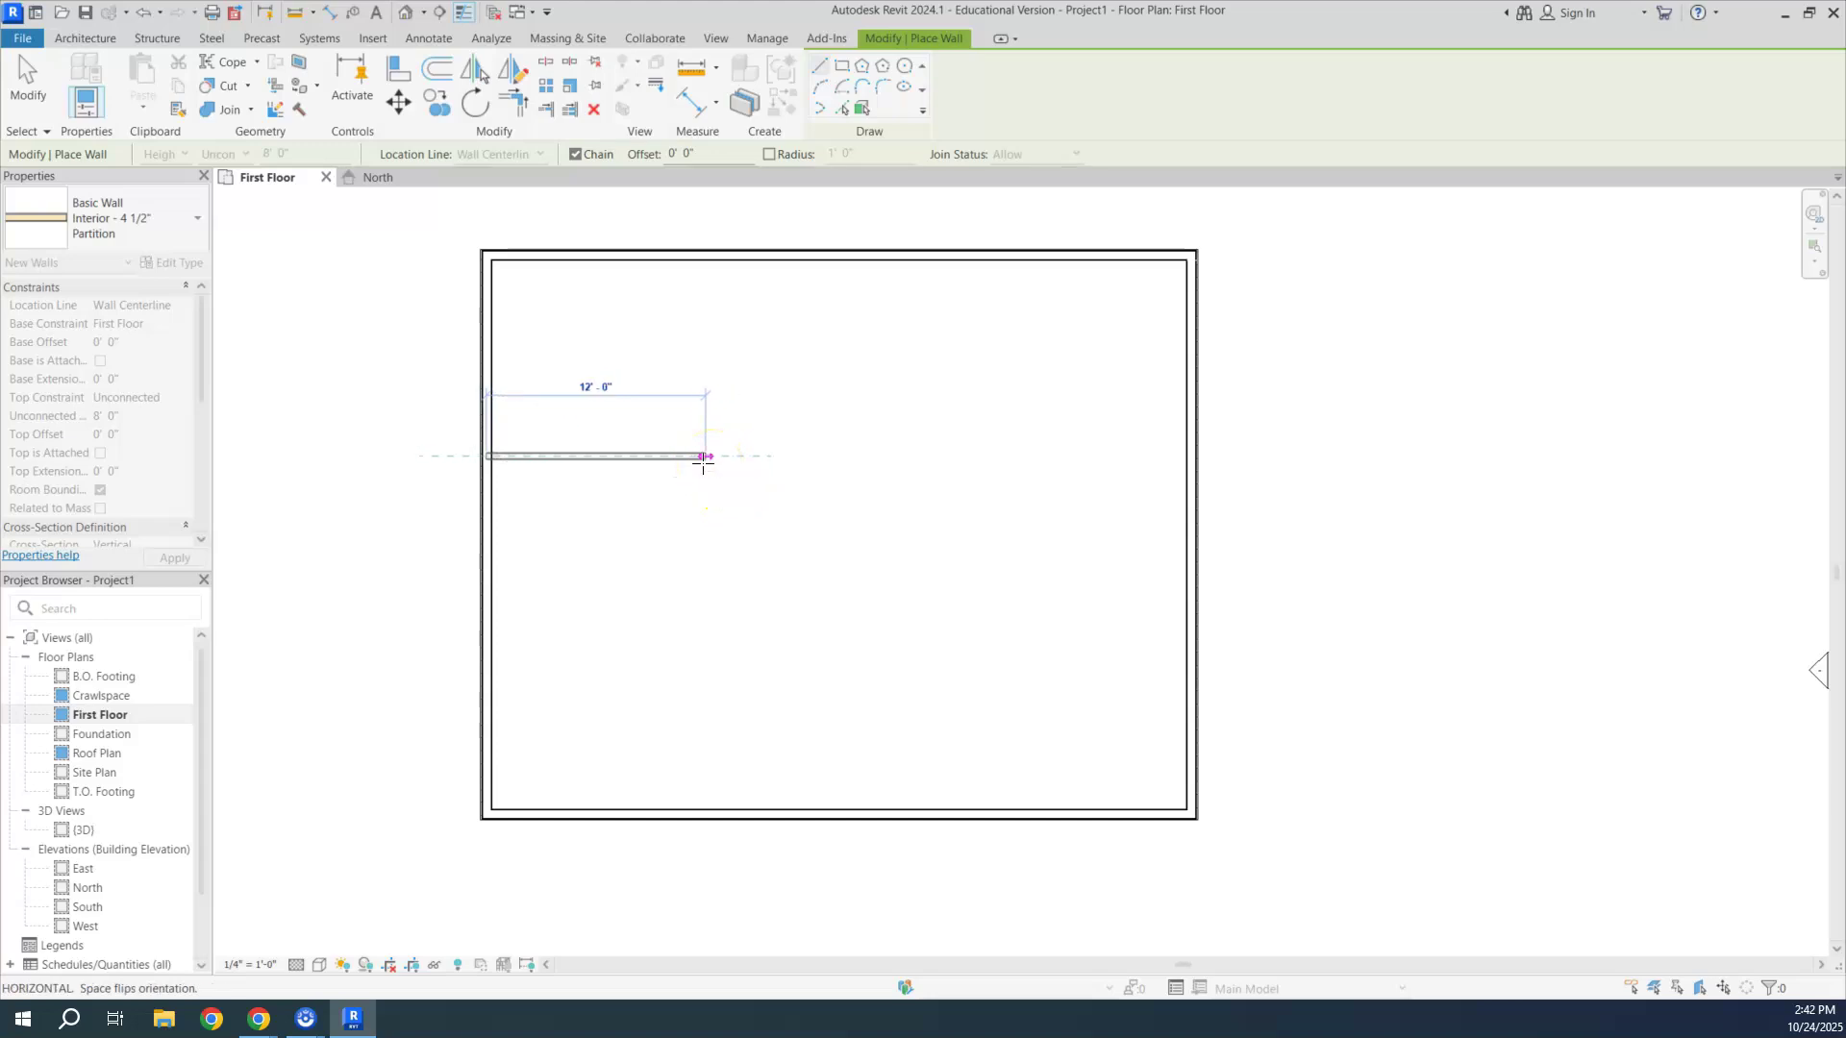
left_click(707, 458)
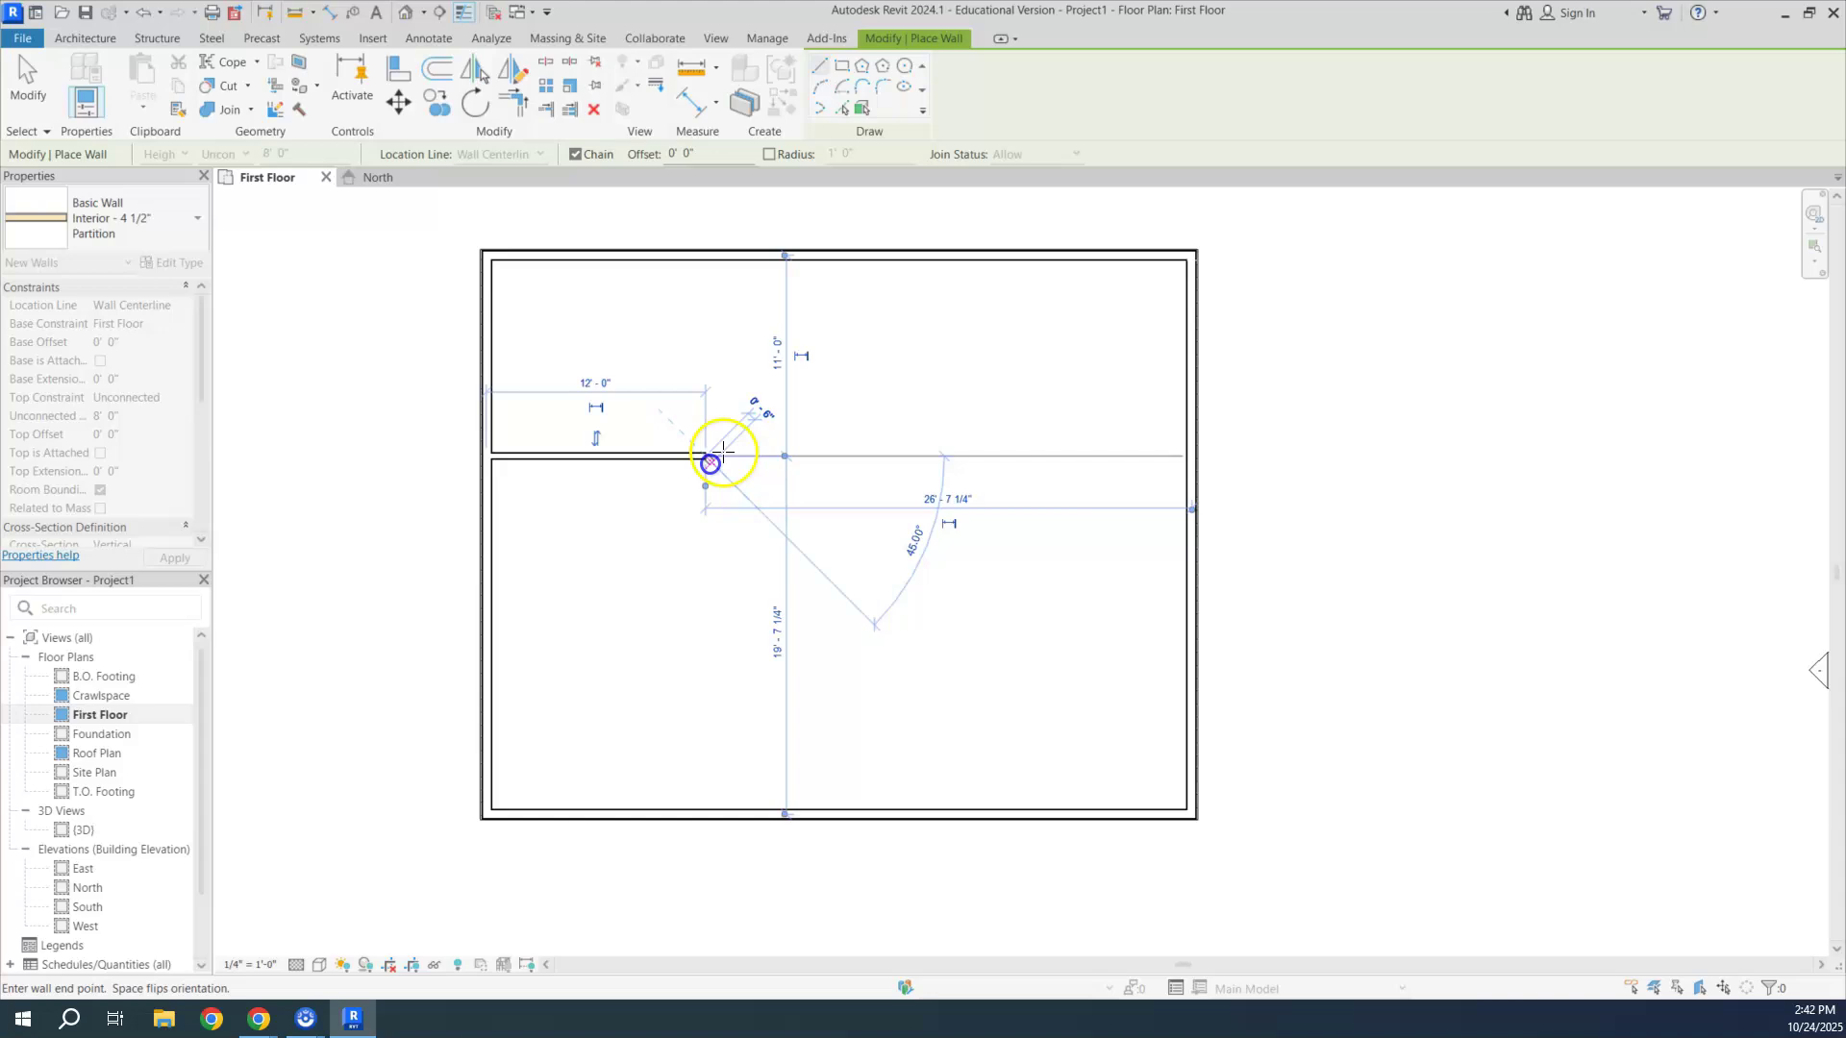
left_click(701, 258)
key("Escape")
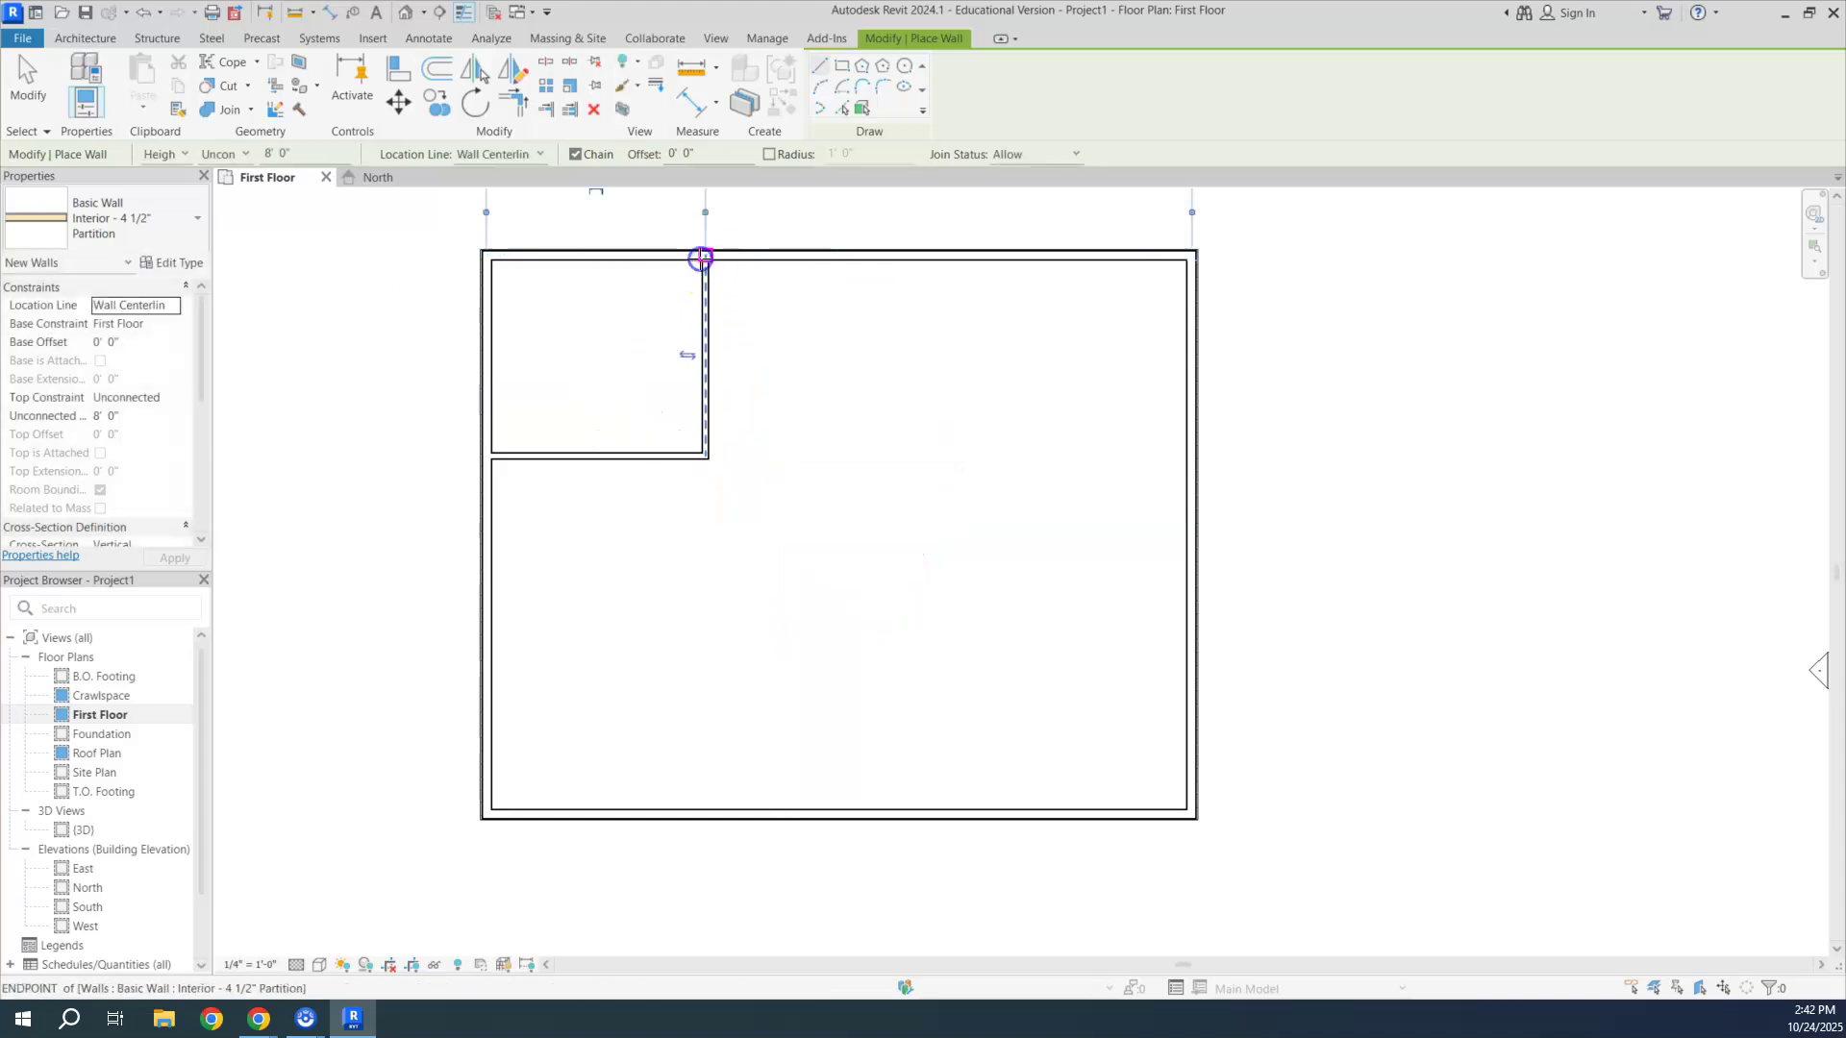
Step: Draw partitions for a smaller, shallower room along the north wall, directly east of the northwest room
left_click(712, 400)
left_click(842, 400)
left_click(842, 261)
key("Escape")
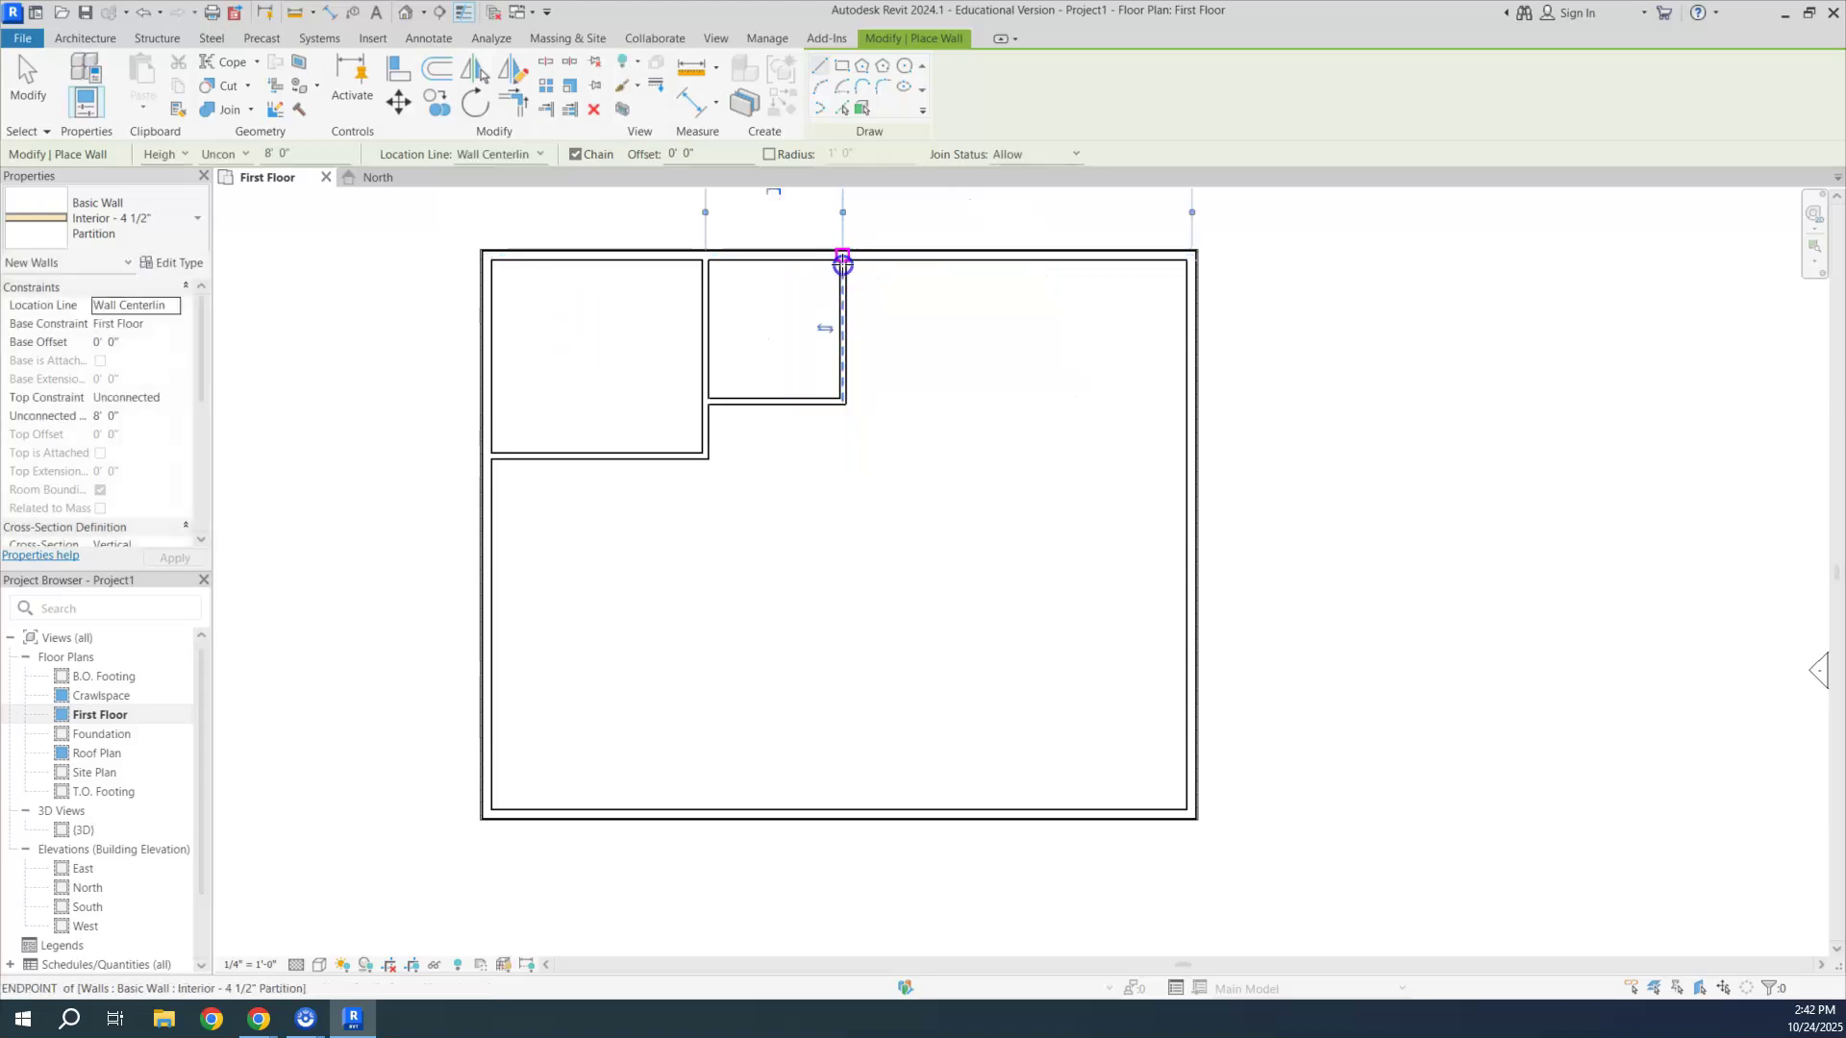
Step: Extend the middle room's east partition south to align with the northwest room's south wall, run it about 19'-1" to the east wall, and finish
left_click(843, 400)
left_click(842, 457)
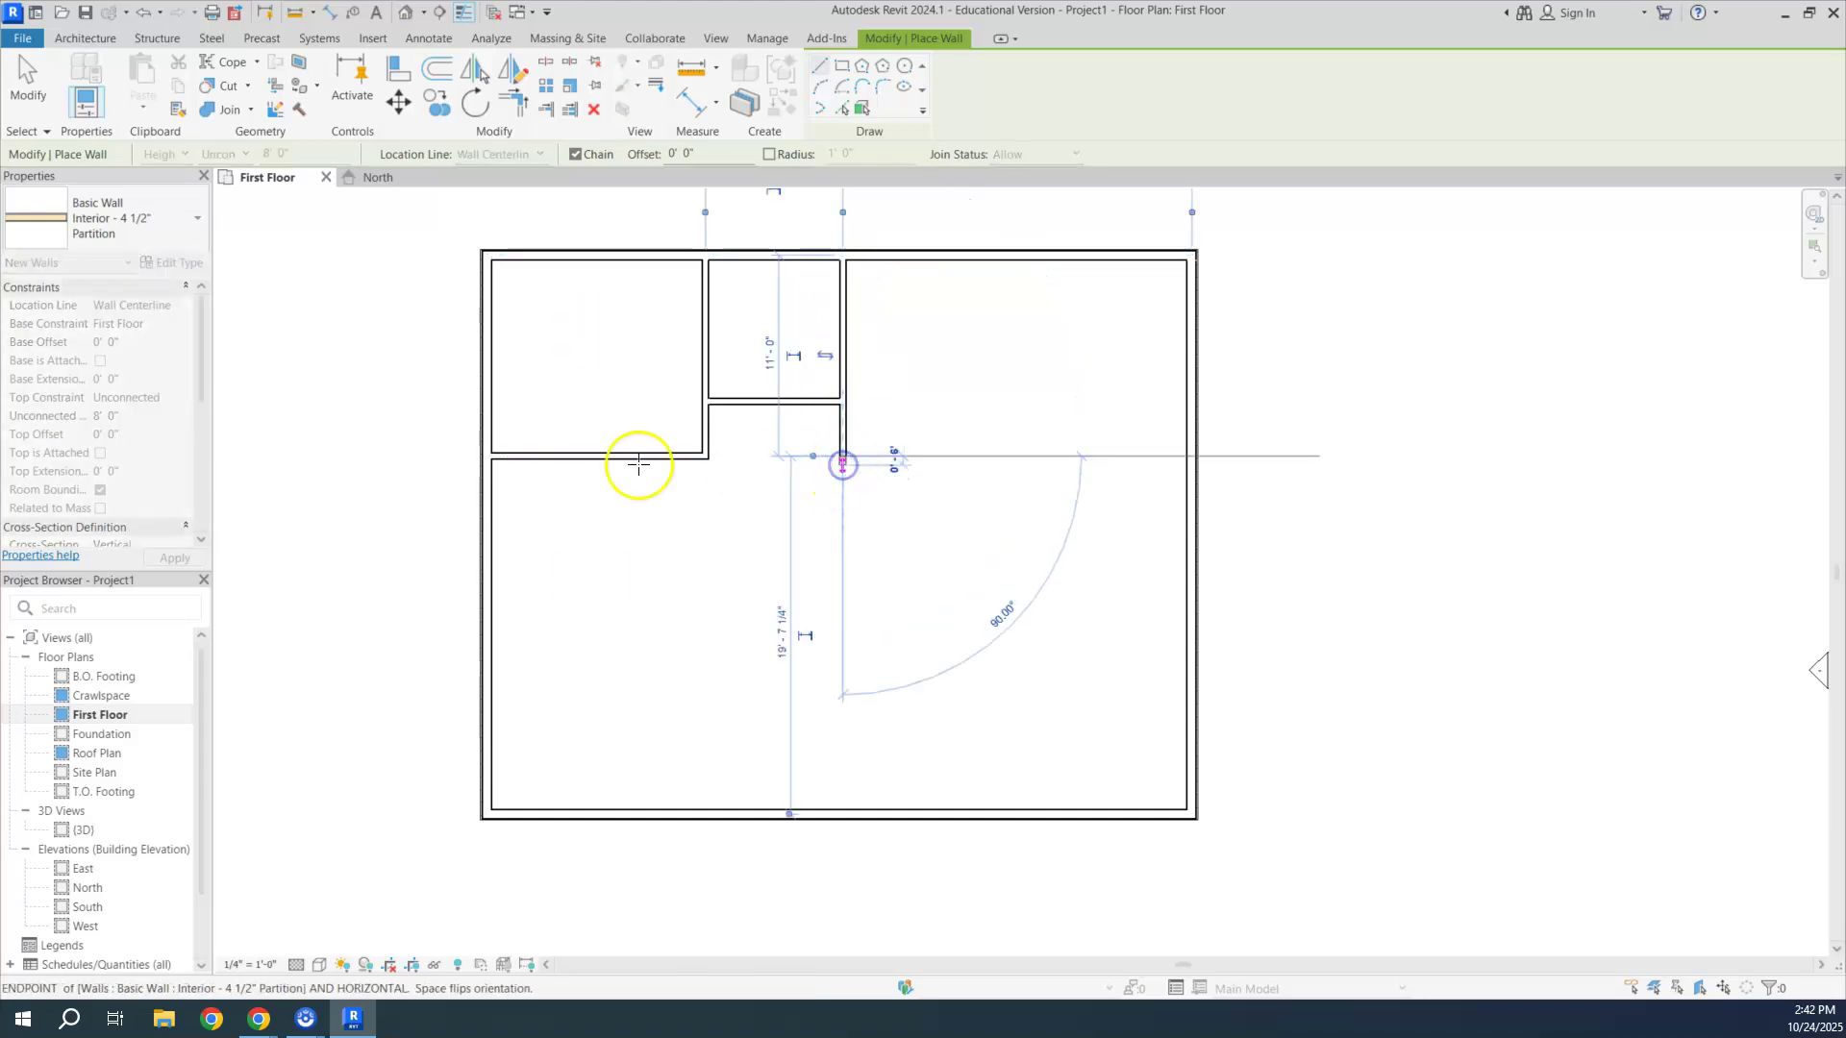
left_click(1189, 446)
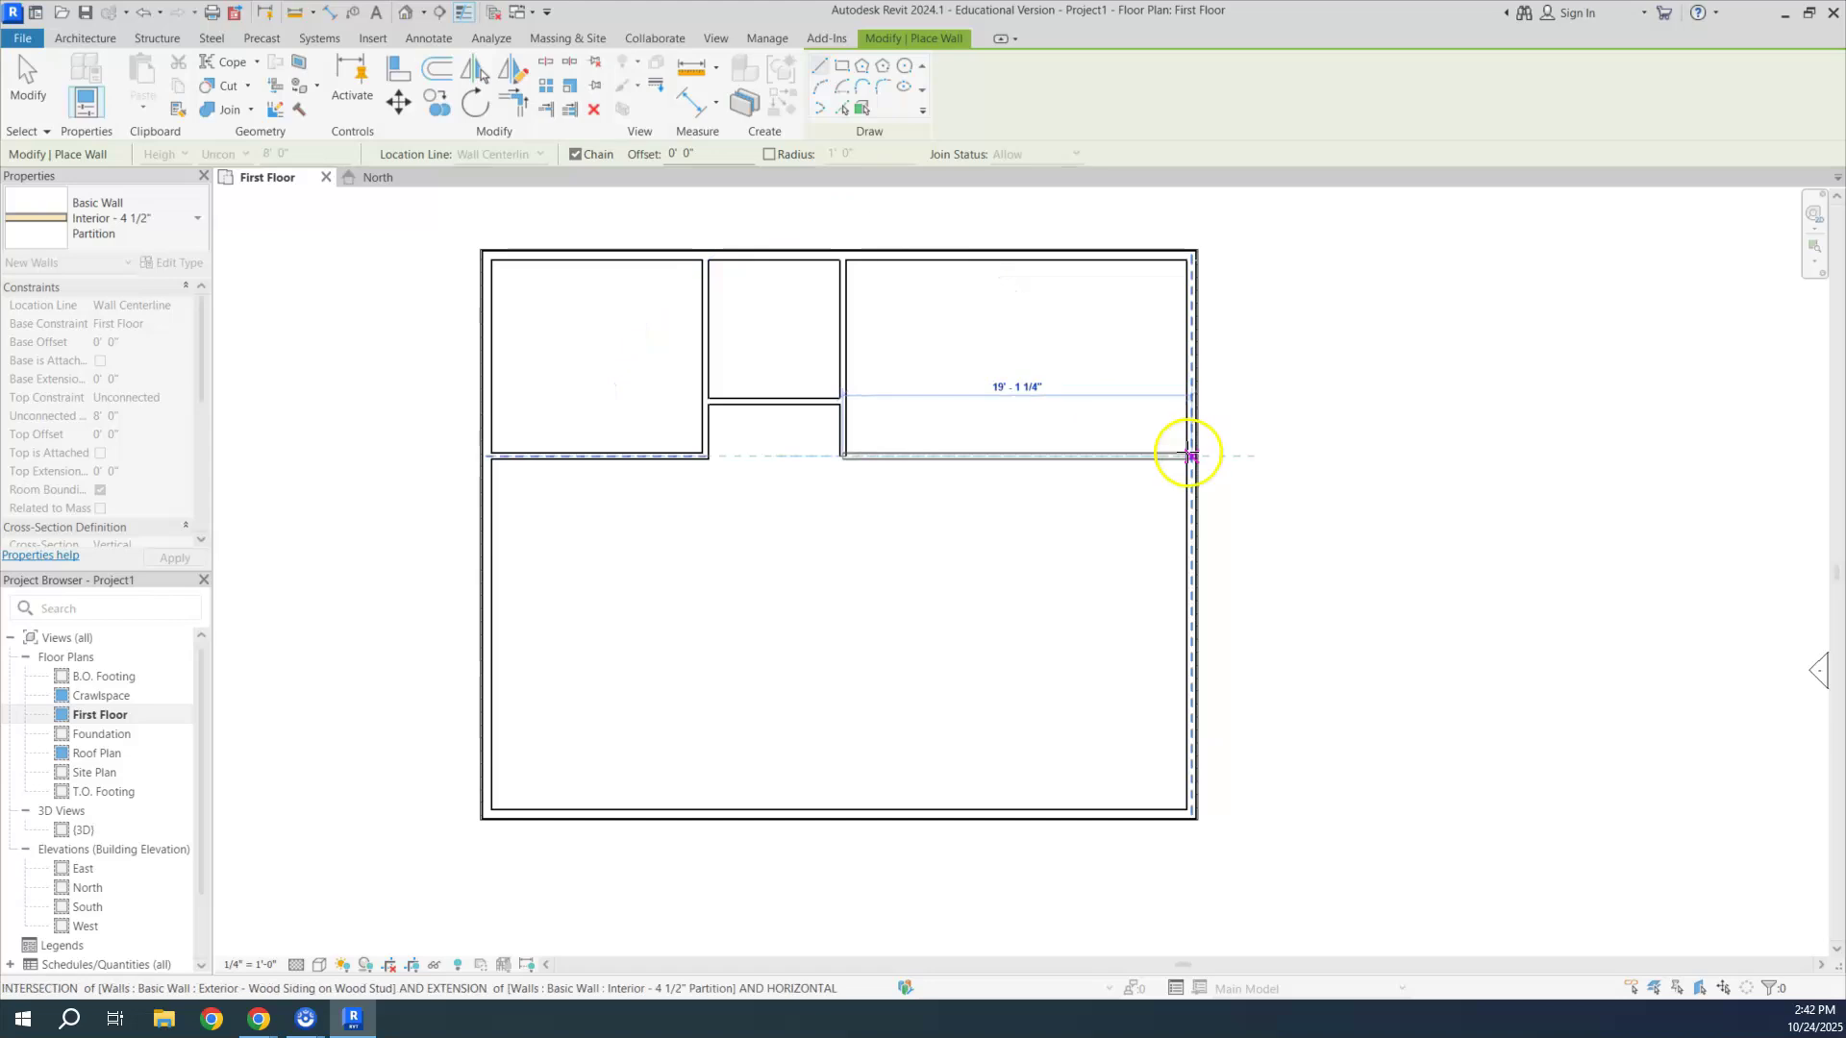
key("Escape")
left_click(48, 76)
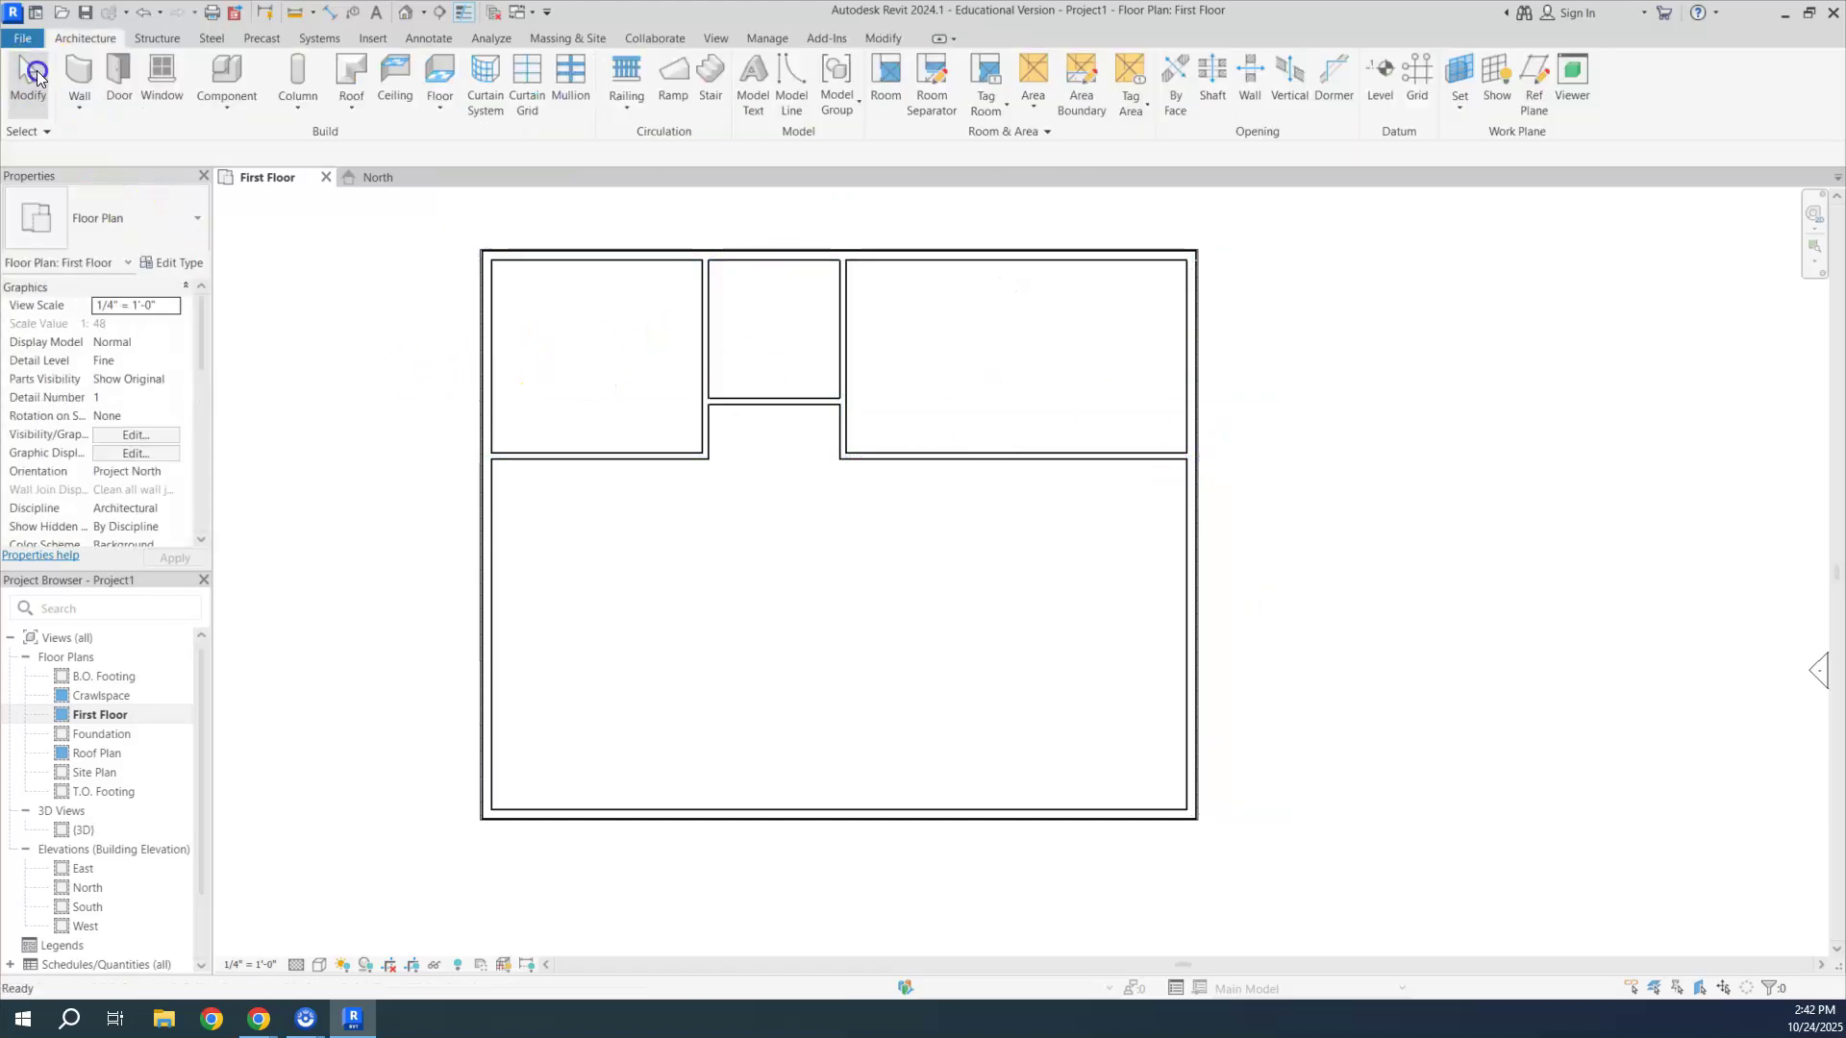
Step: Select the partition on the northwest room's east side to check its position between the neighbouring walls
left_click(649, 458)
left_click(704, 420)
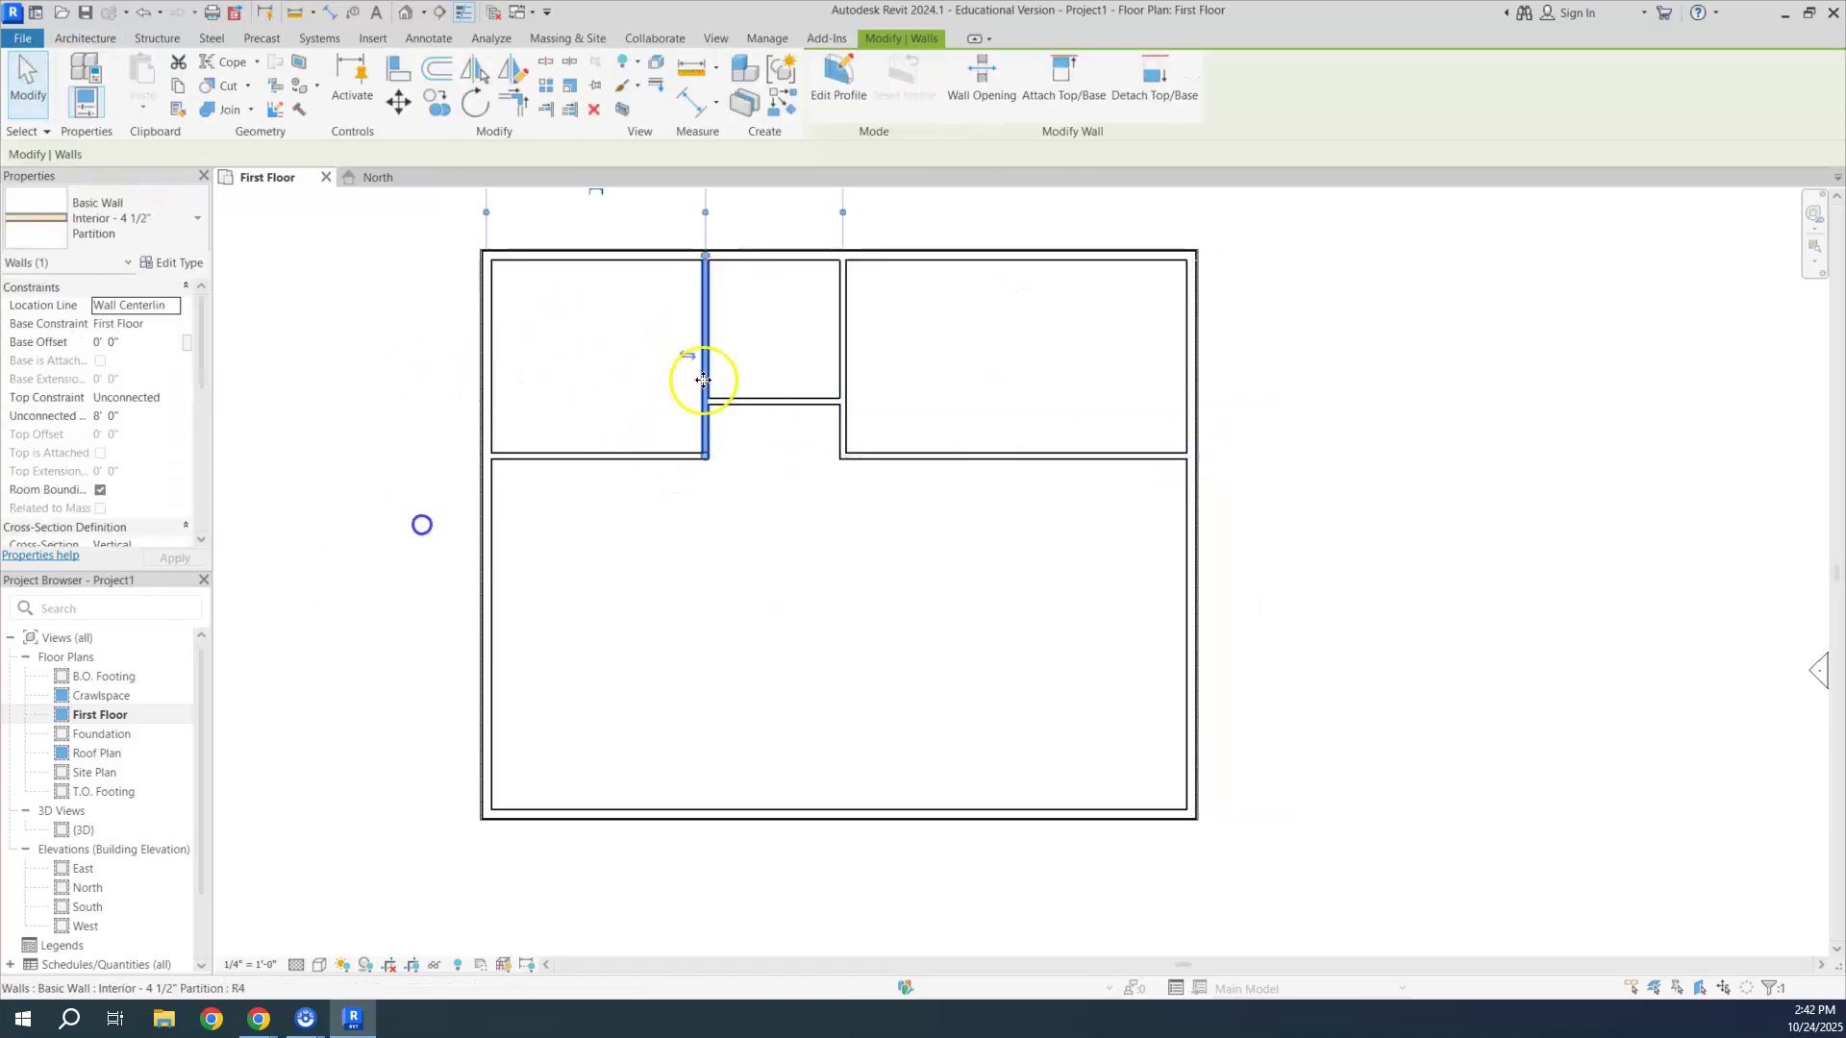
left_click(723, 357)
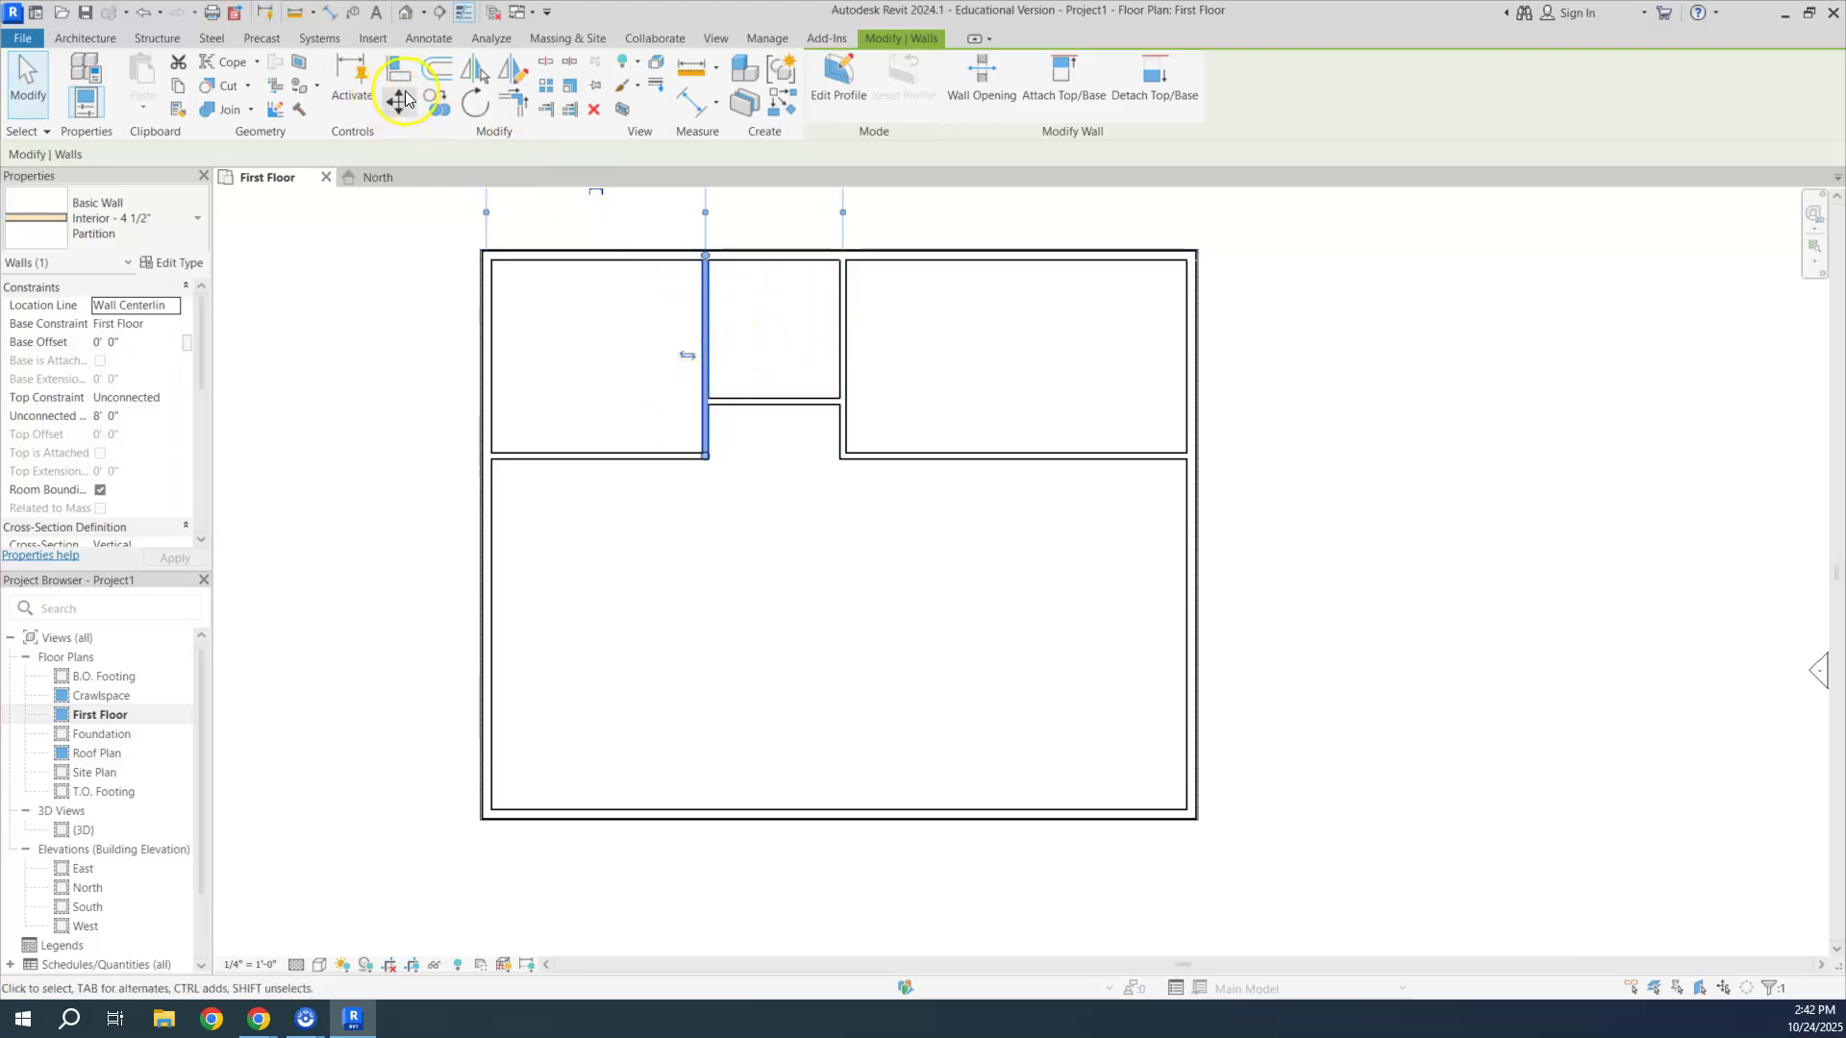
Step: Place an aligned dimension using wall faces between the inner faces of the northwest room's north and south walls
left_click(330, 14)
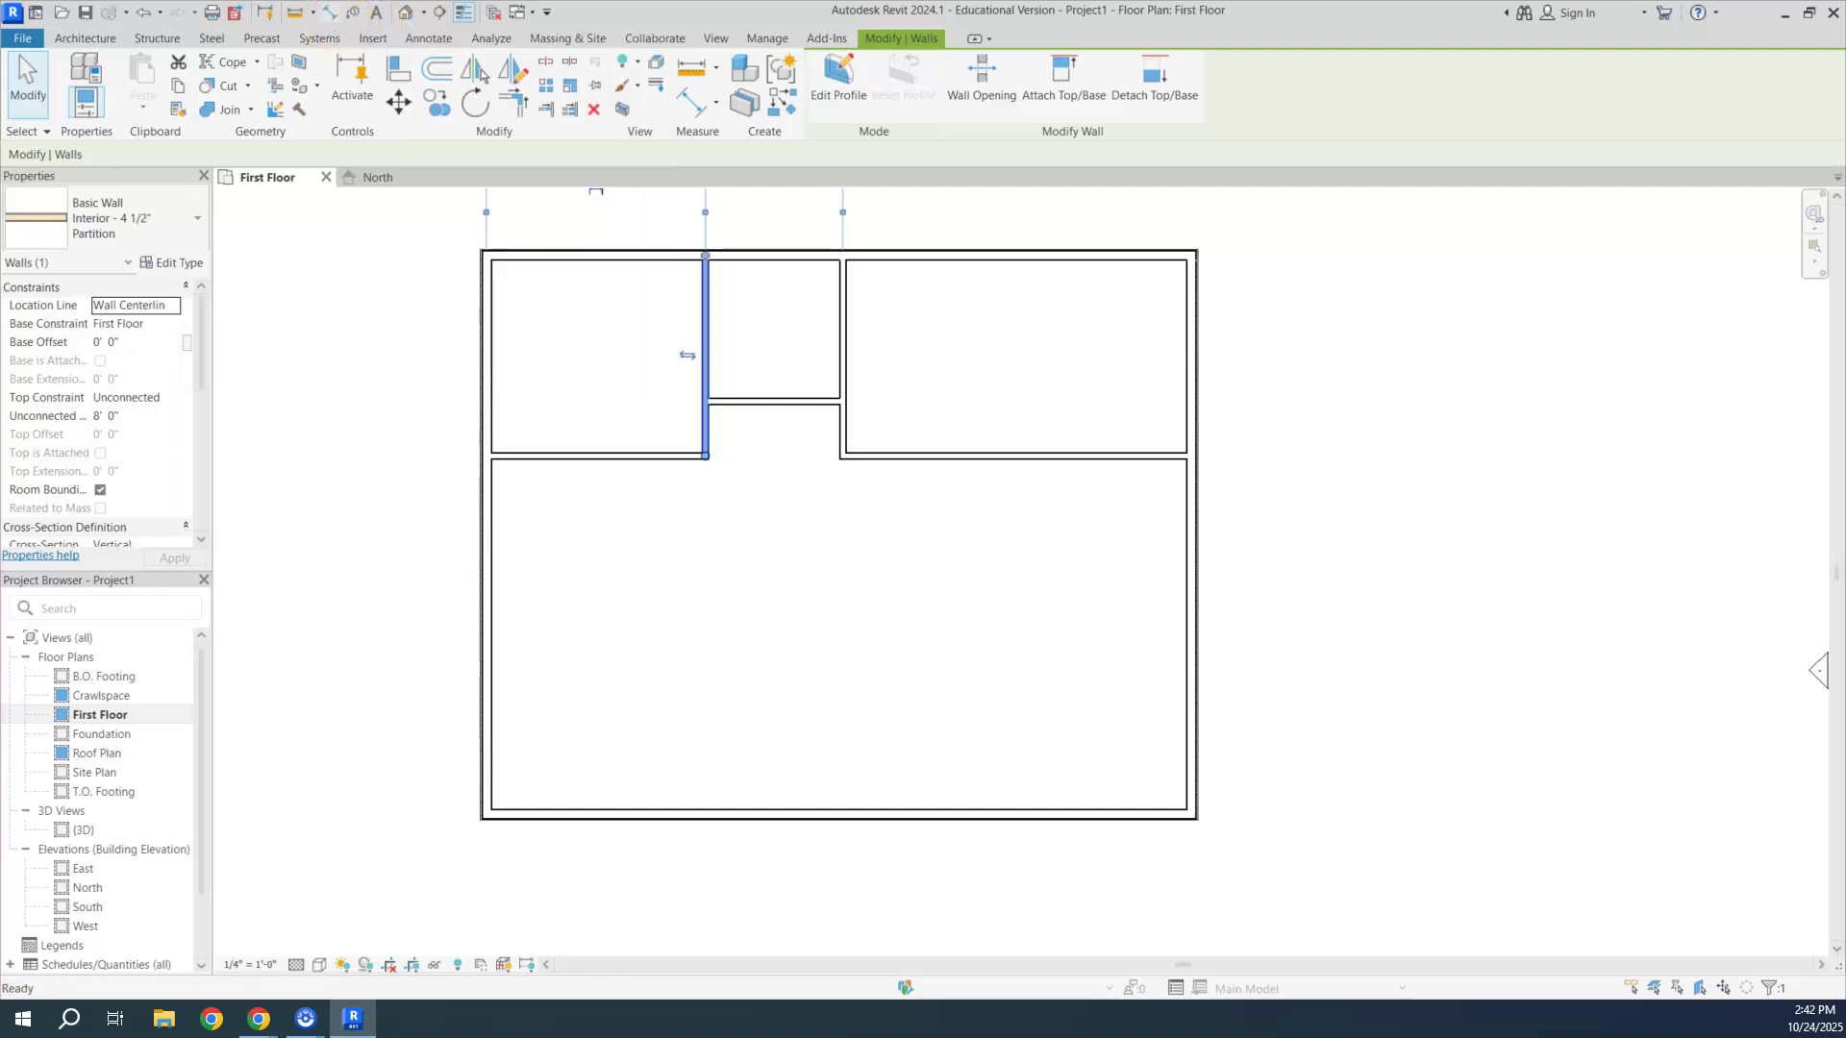
left_click(433, 38)
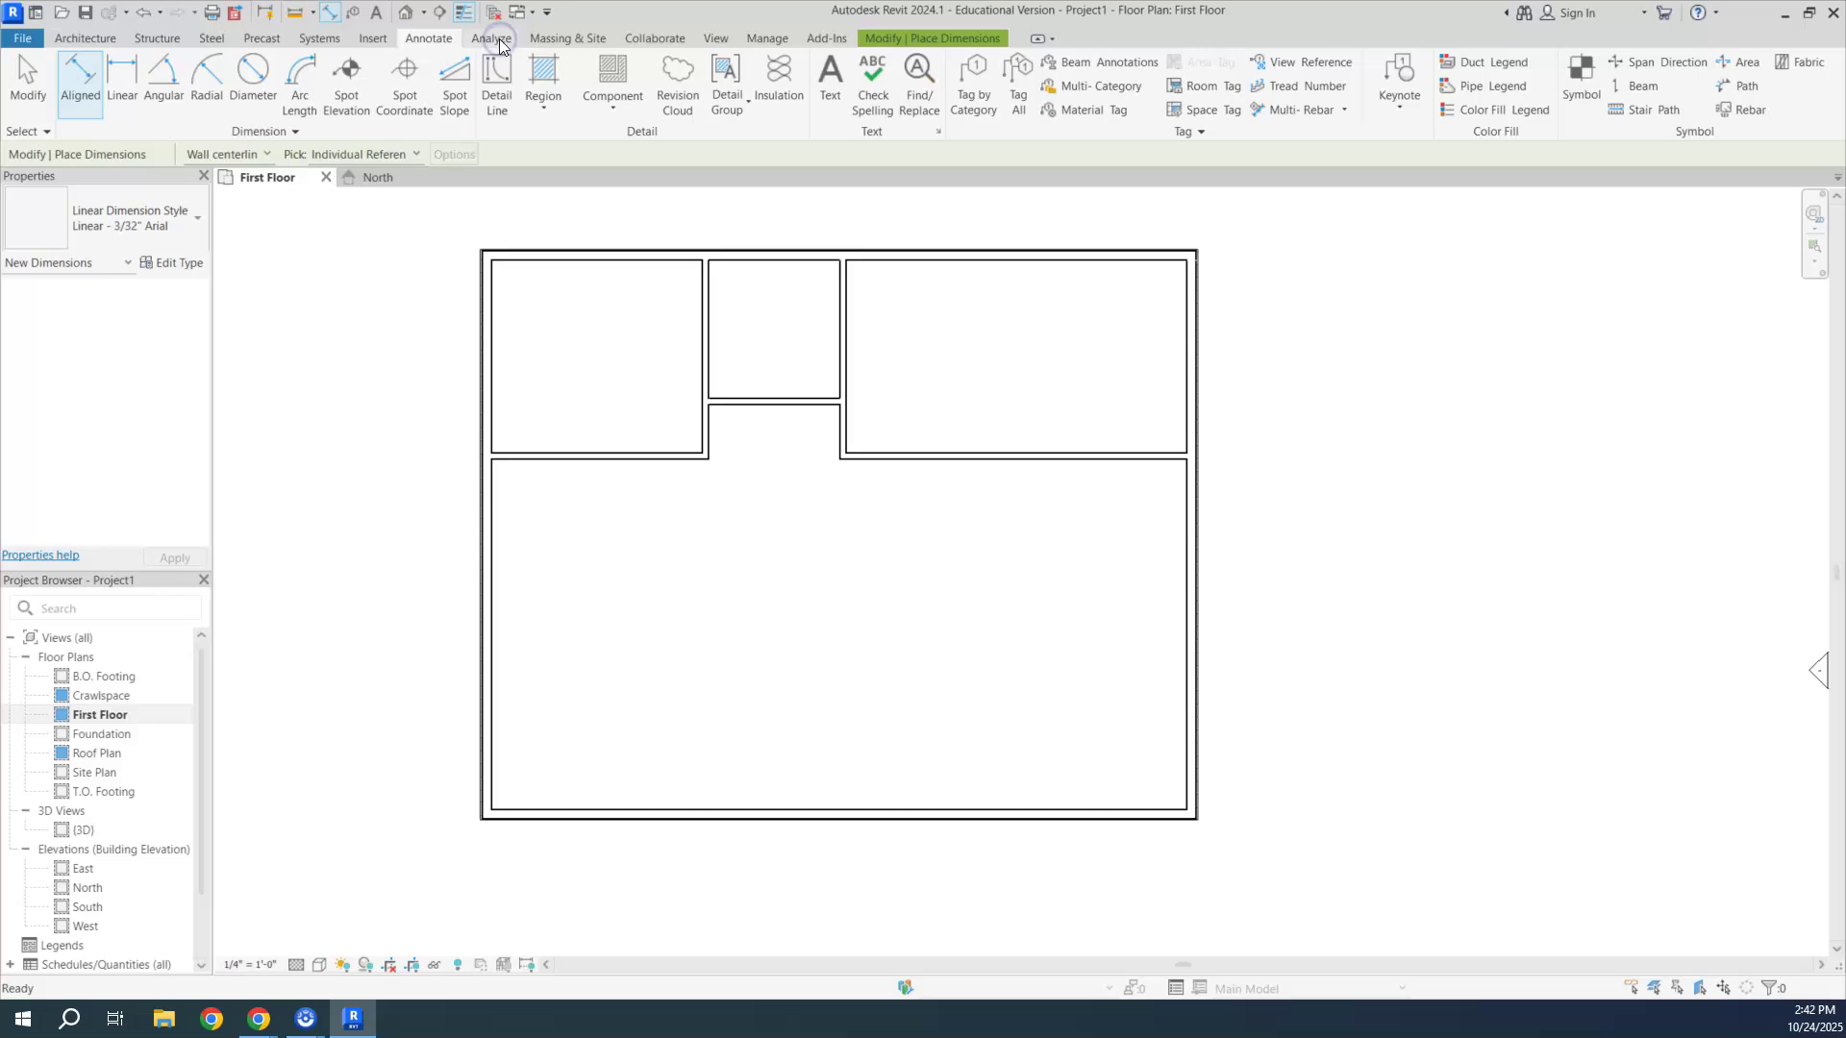
left_click(93, 79)
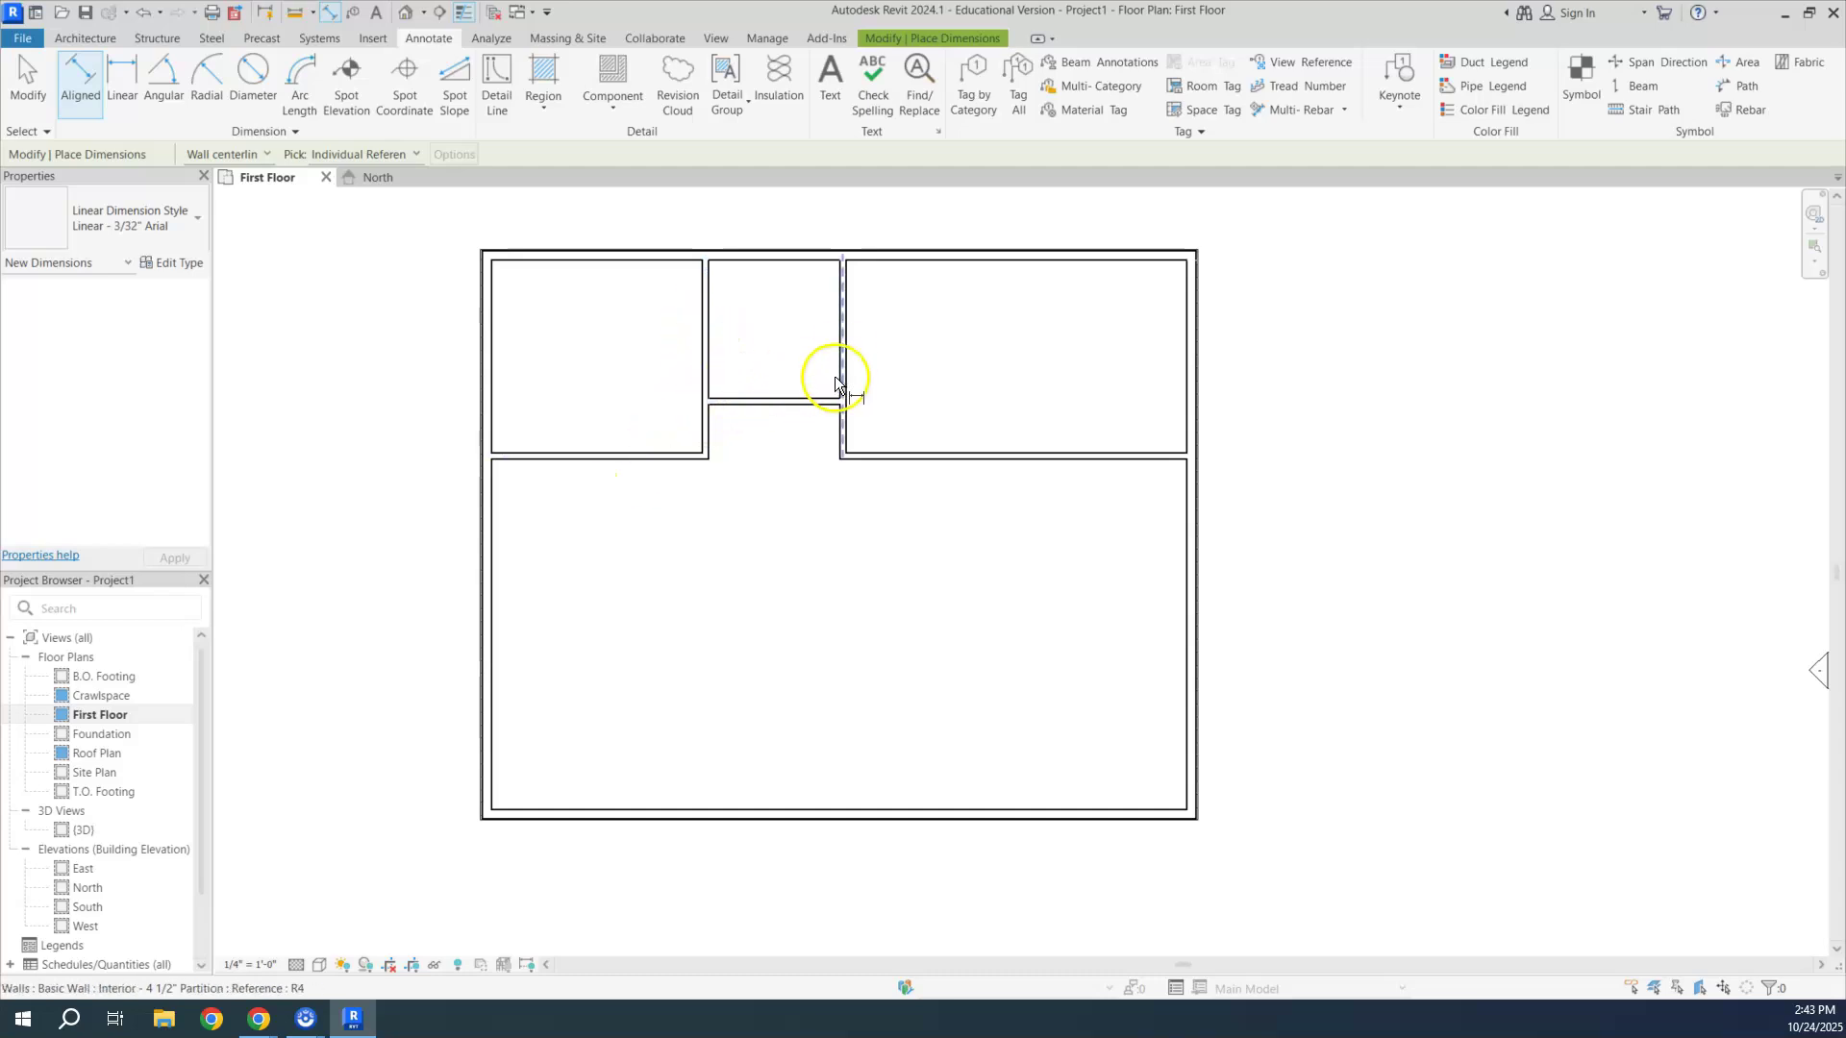
left_click(266, 154)
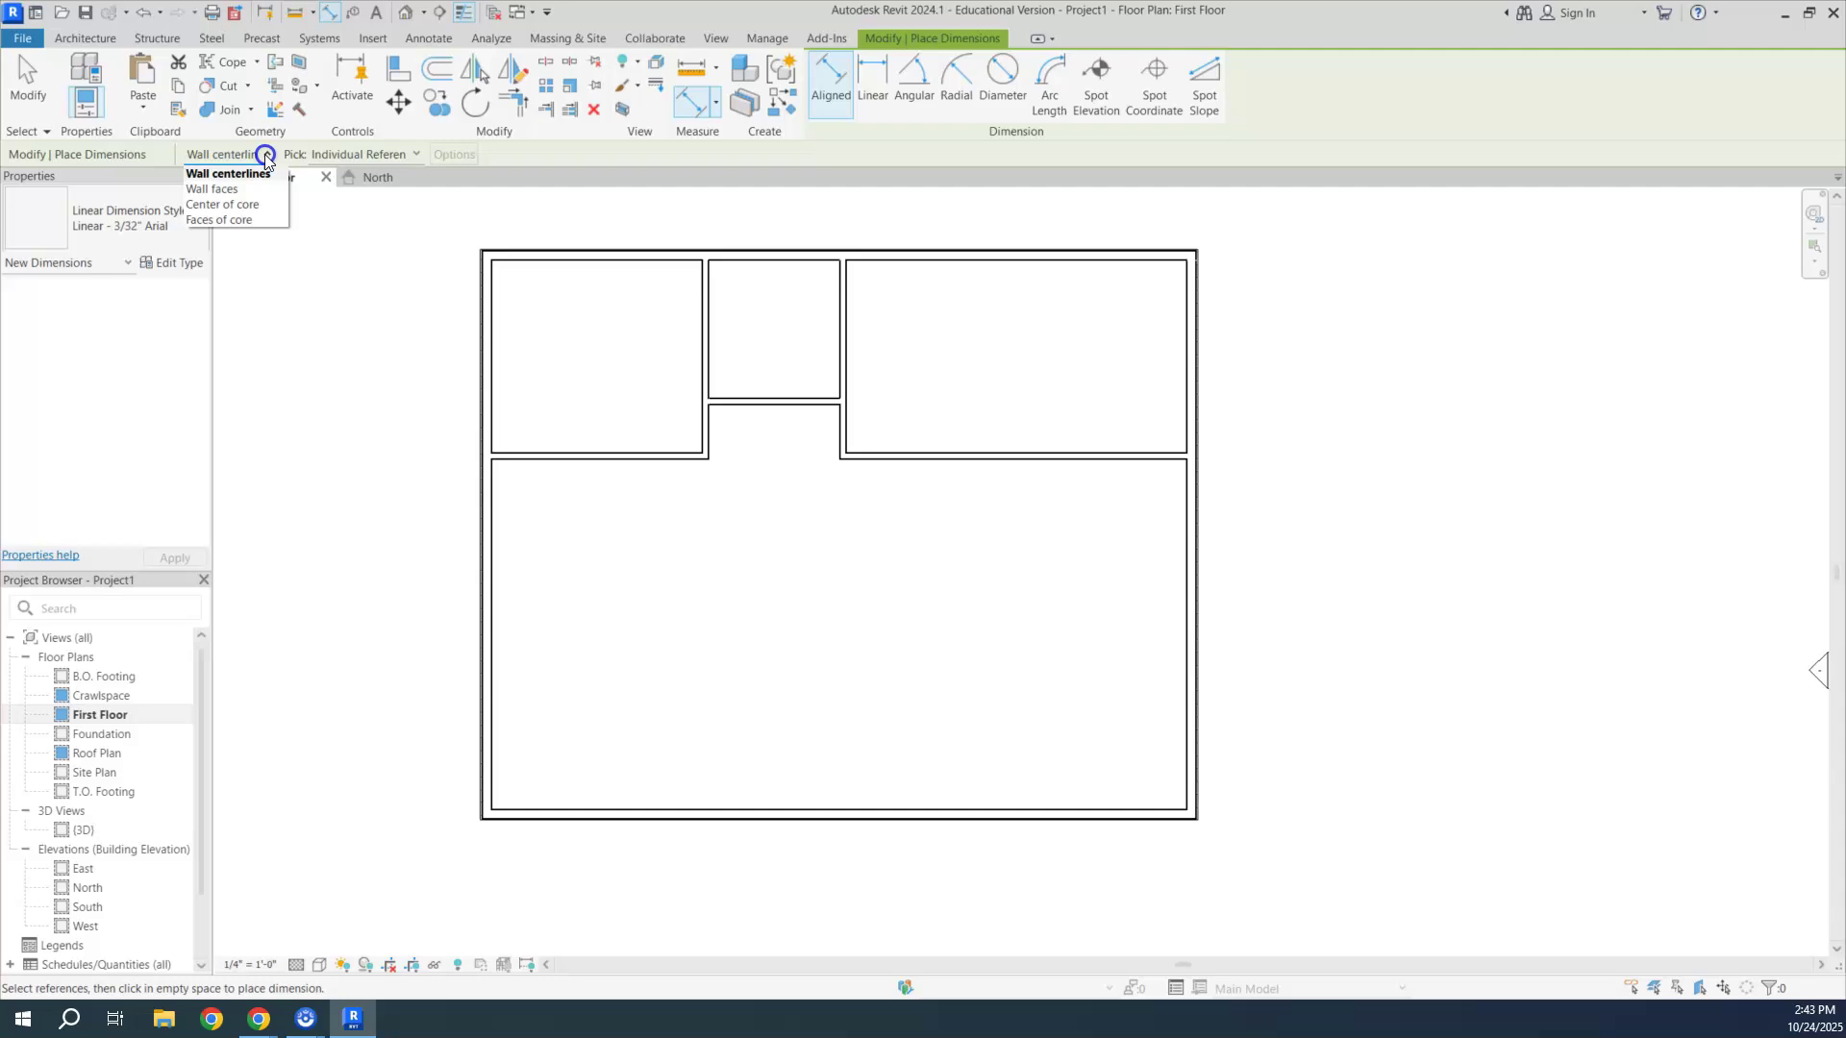
left_click(231, 191)
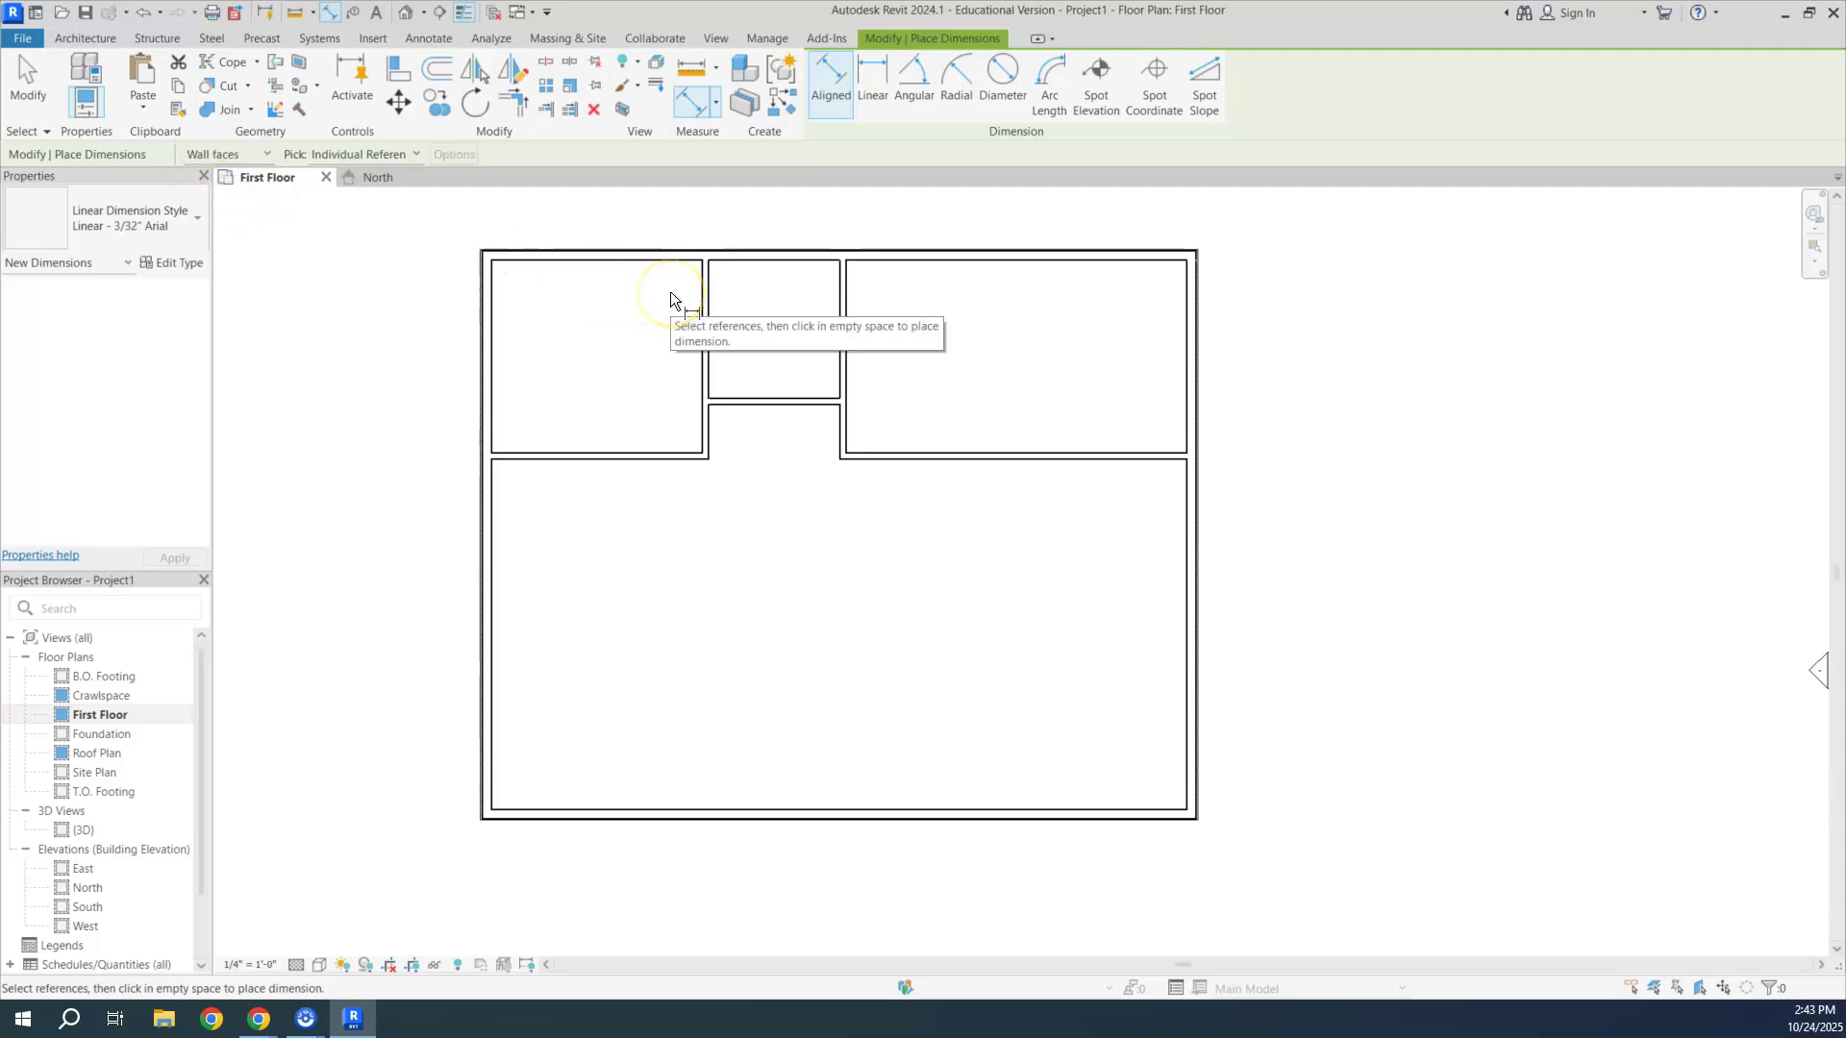
scroll(664, 336, "up", 5)
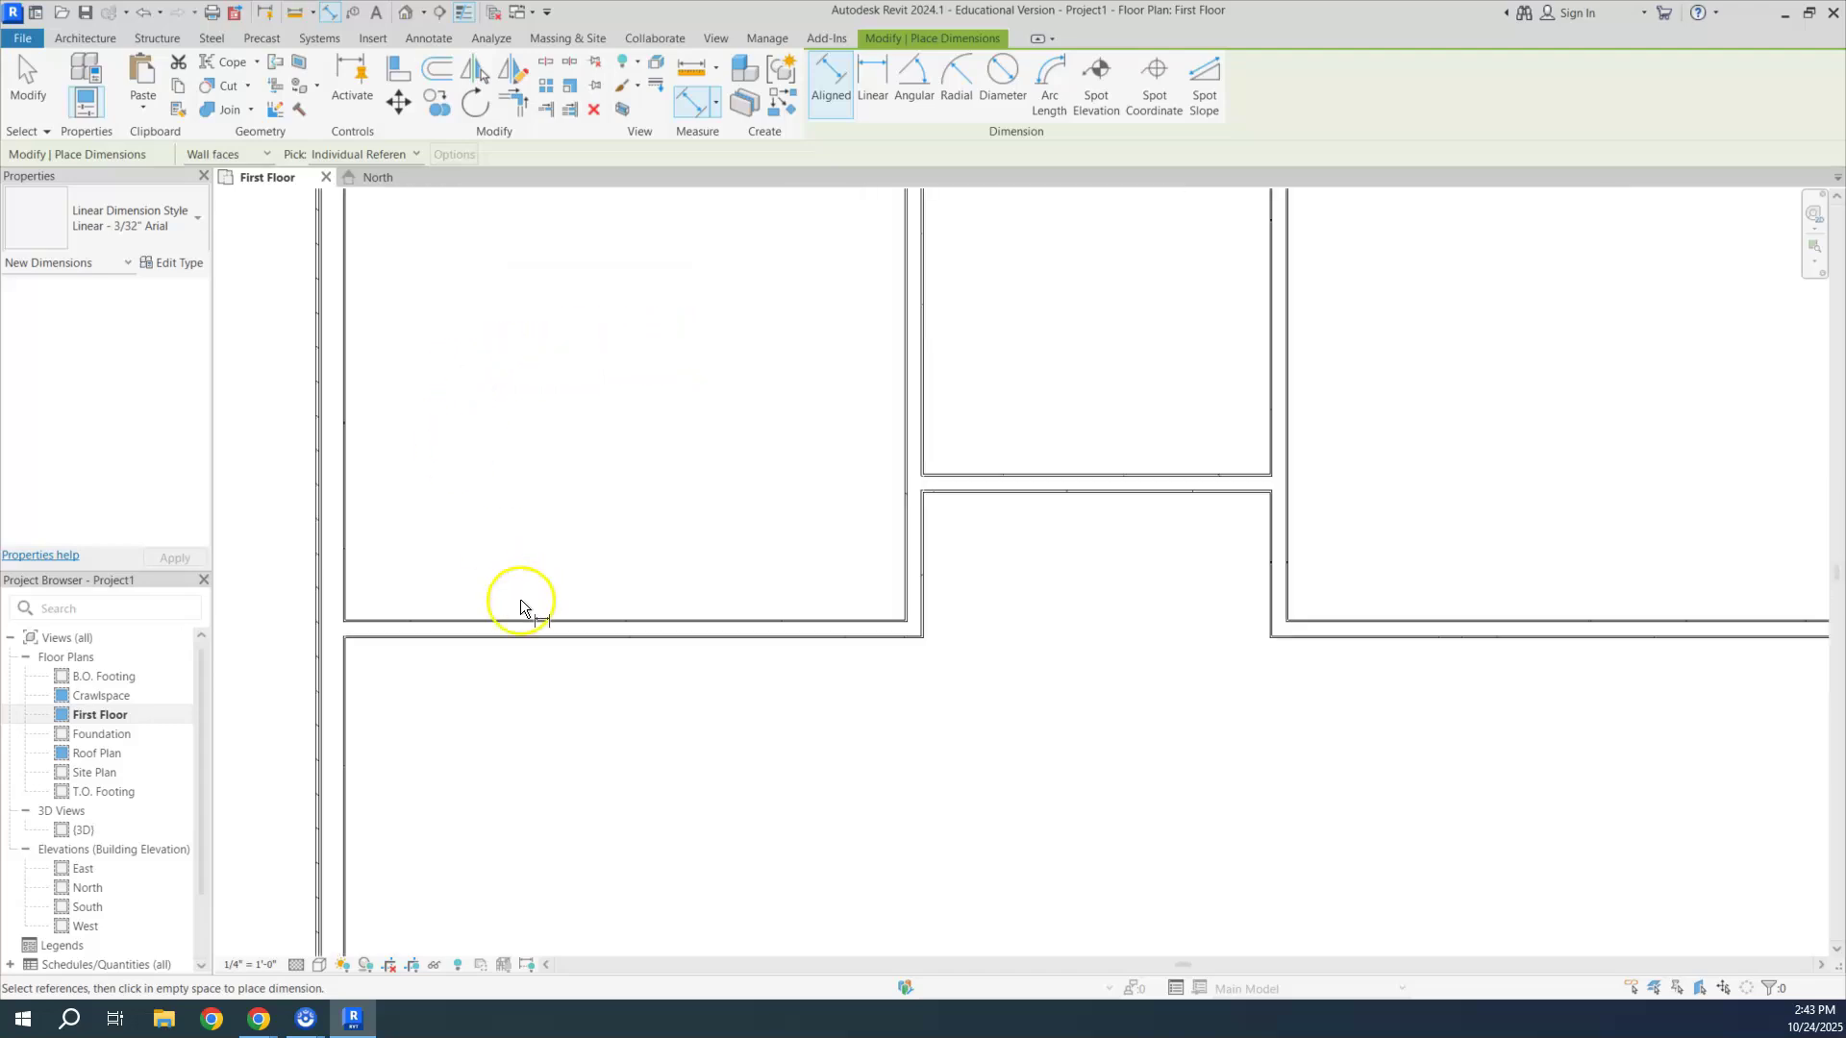
left_click(418, 618)
middle_click_drag(481, 379, 494, 610)
left_click(507, 399)
left_click(447, 550)
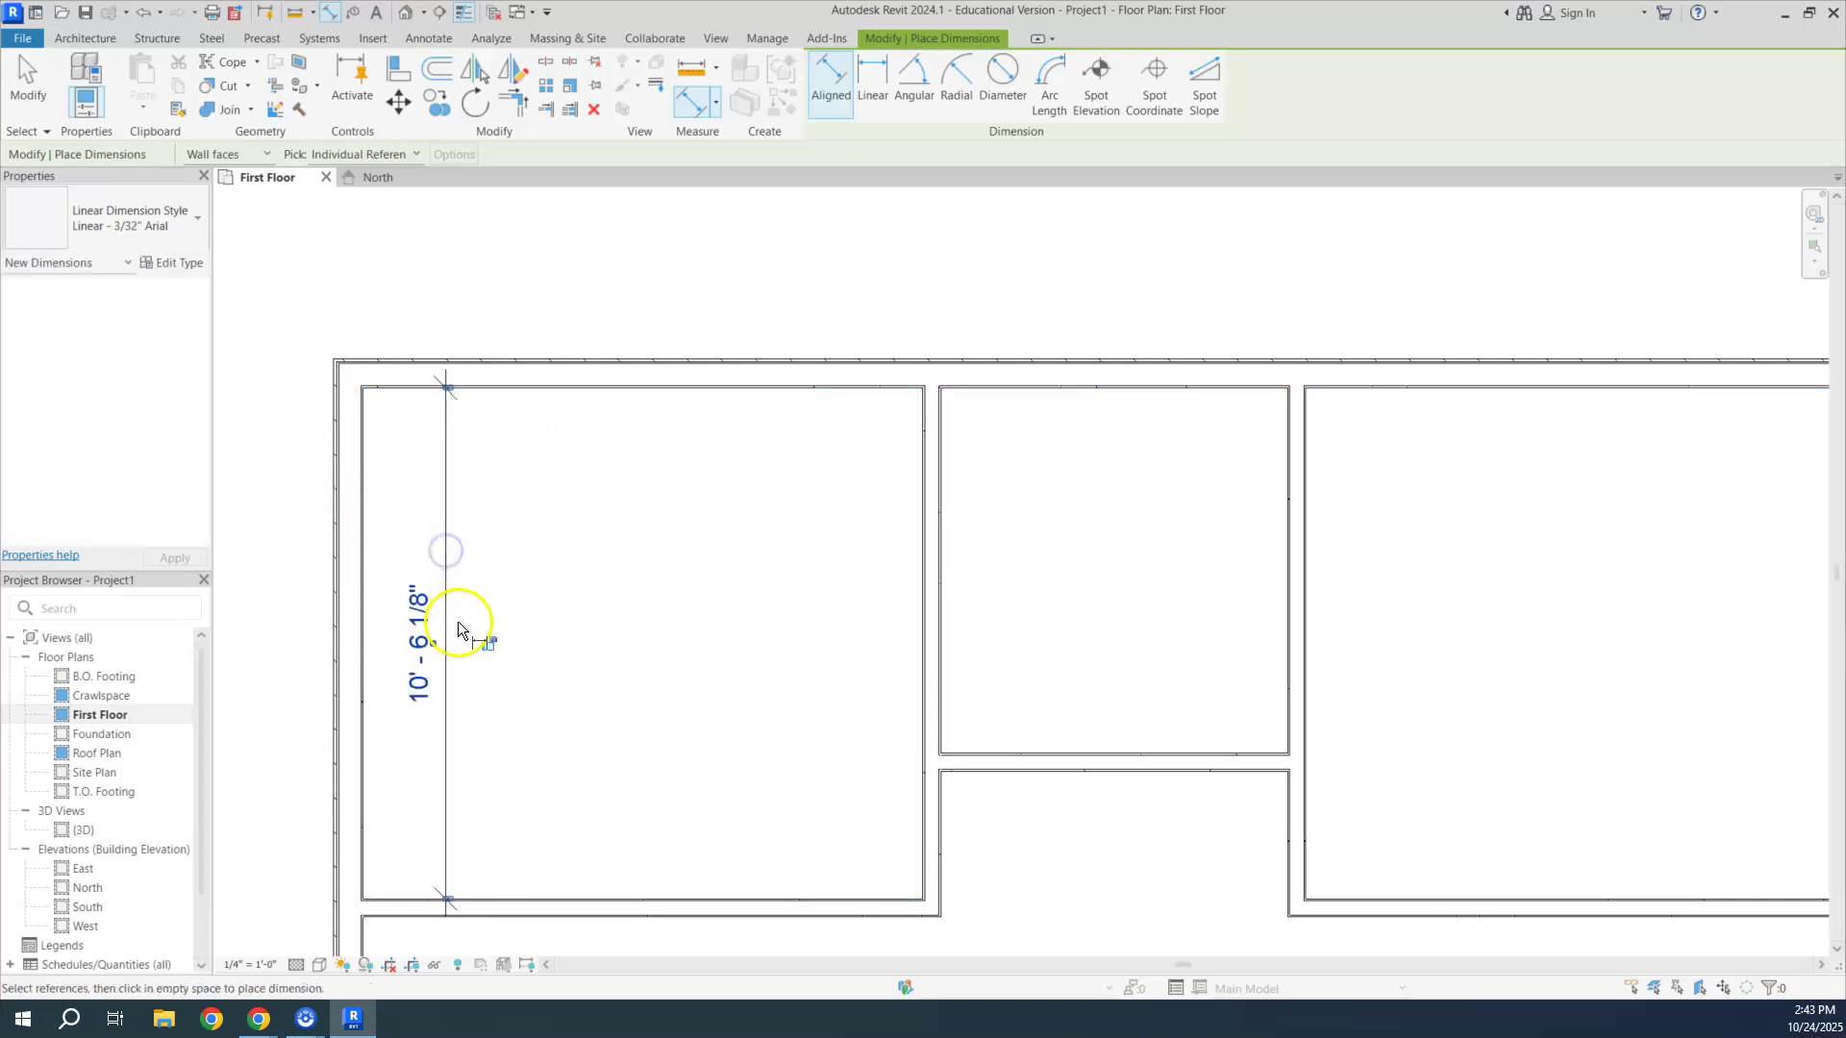
Step: Move the northwest room's south partition by setting the room's north-south dimension first to 11' and finally to 10'
scroll(455, 659, "down", 2)
middle_click_drag(578, 646, 578, 463)
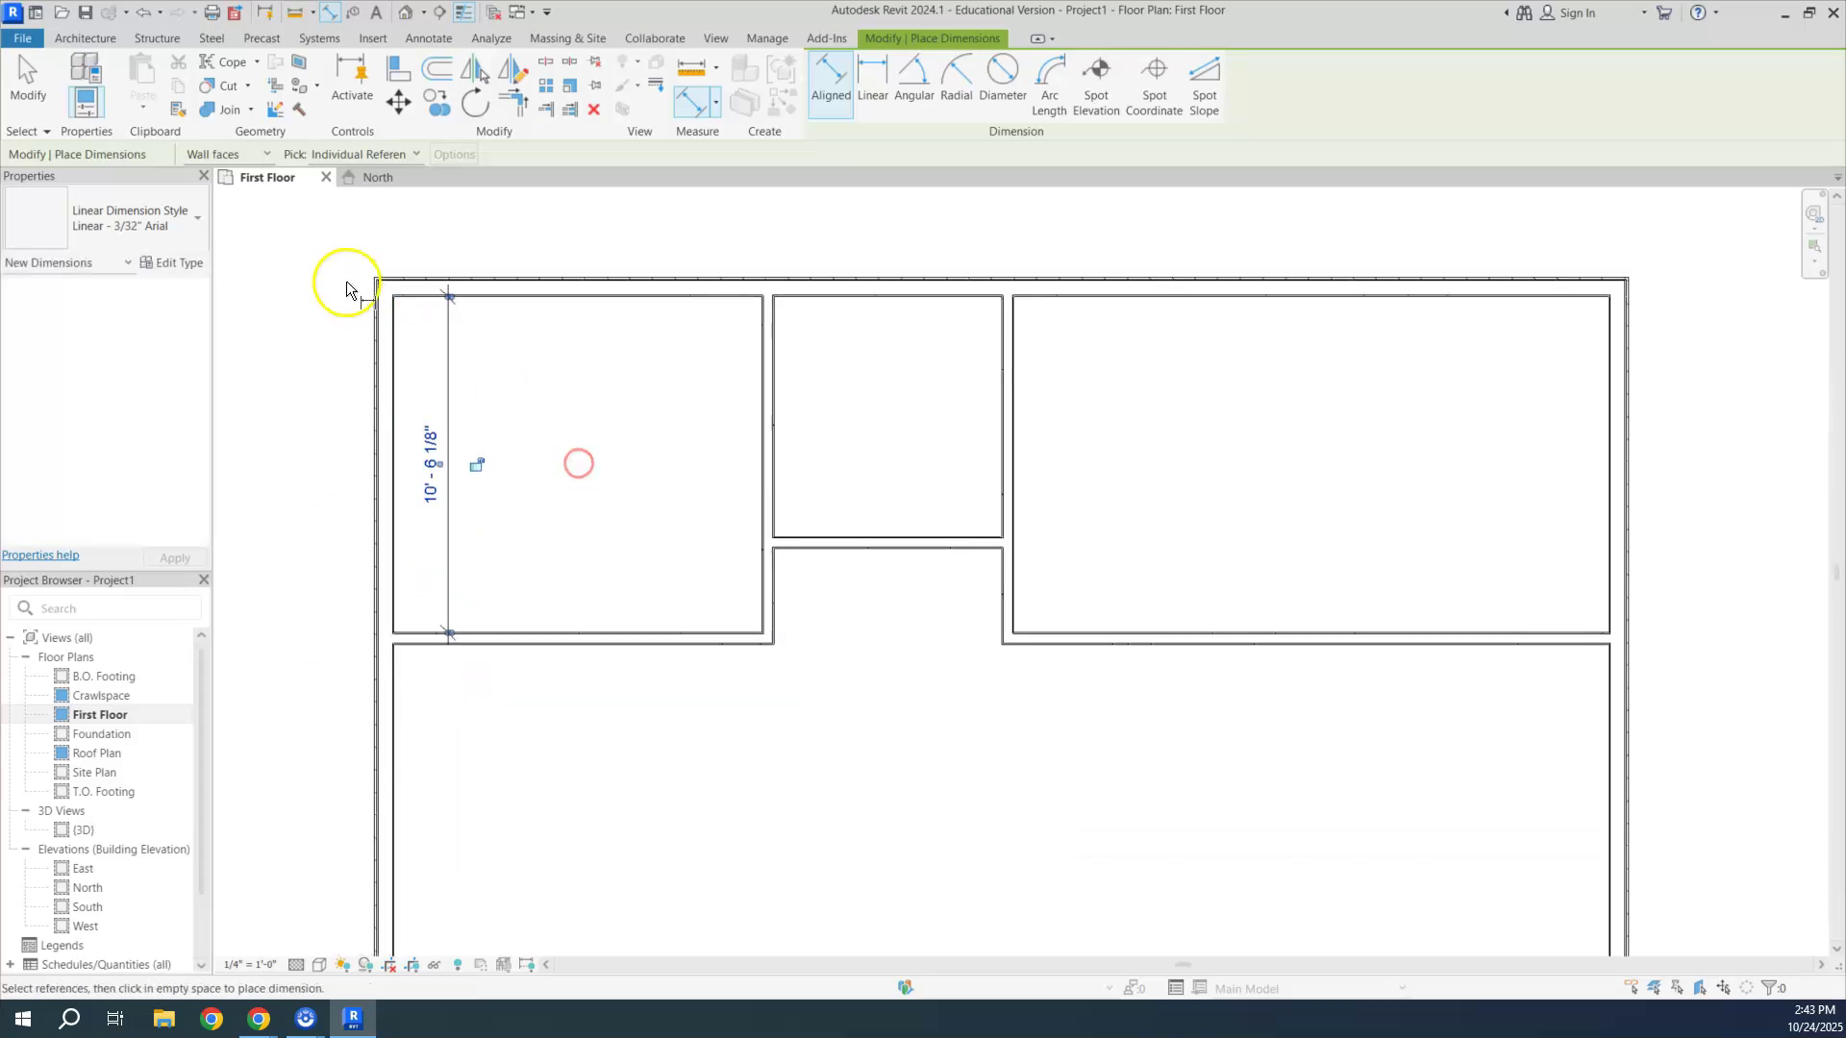
left_click(27, 84)
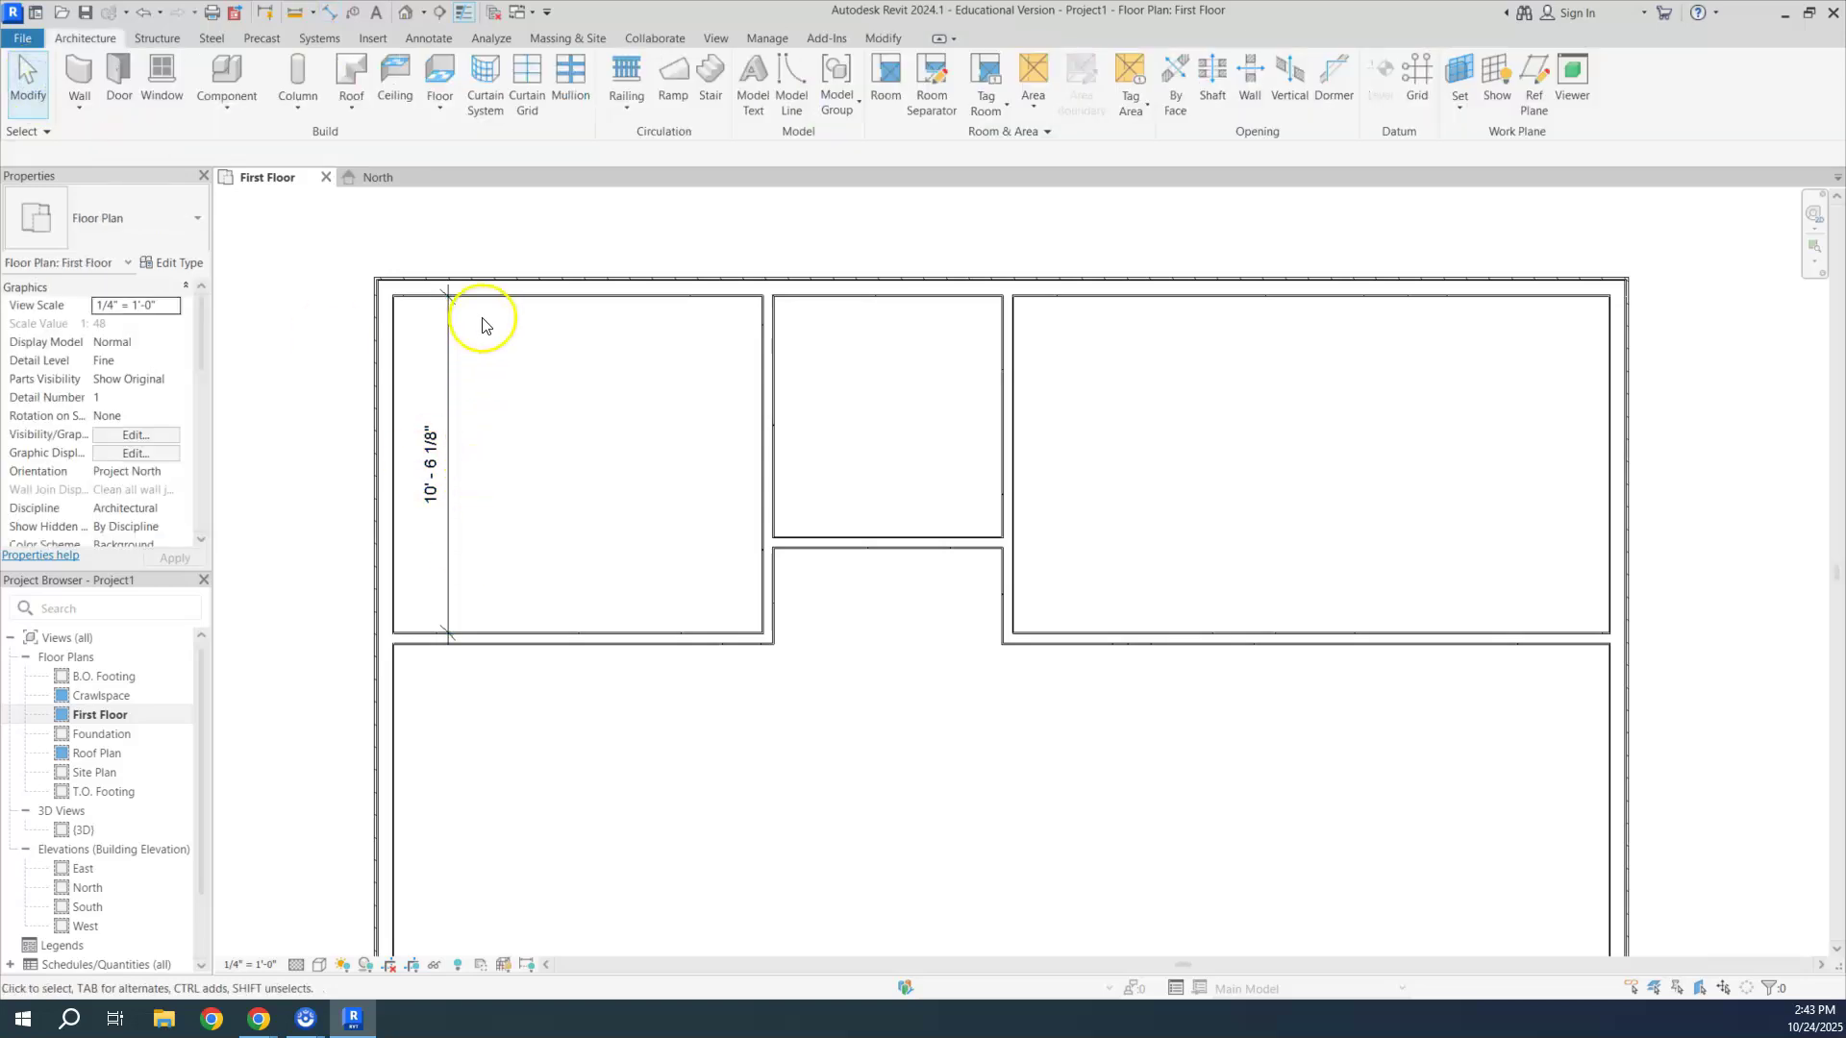
left_click(548, 641)
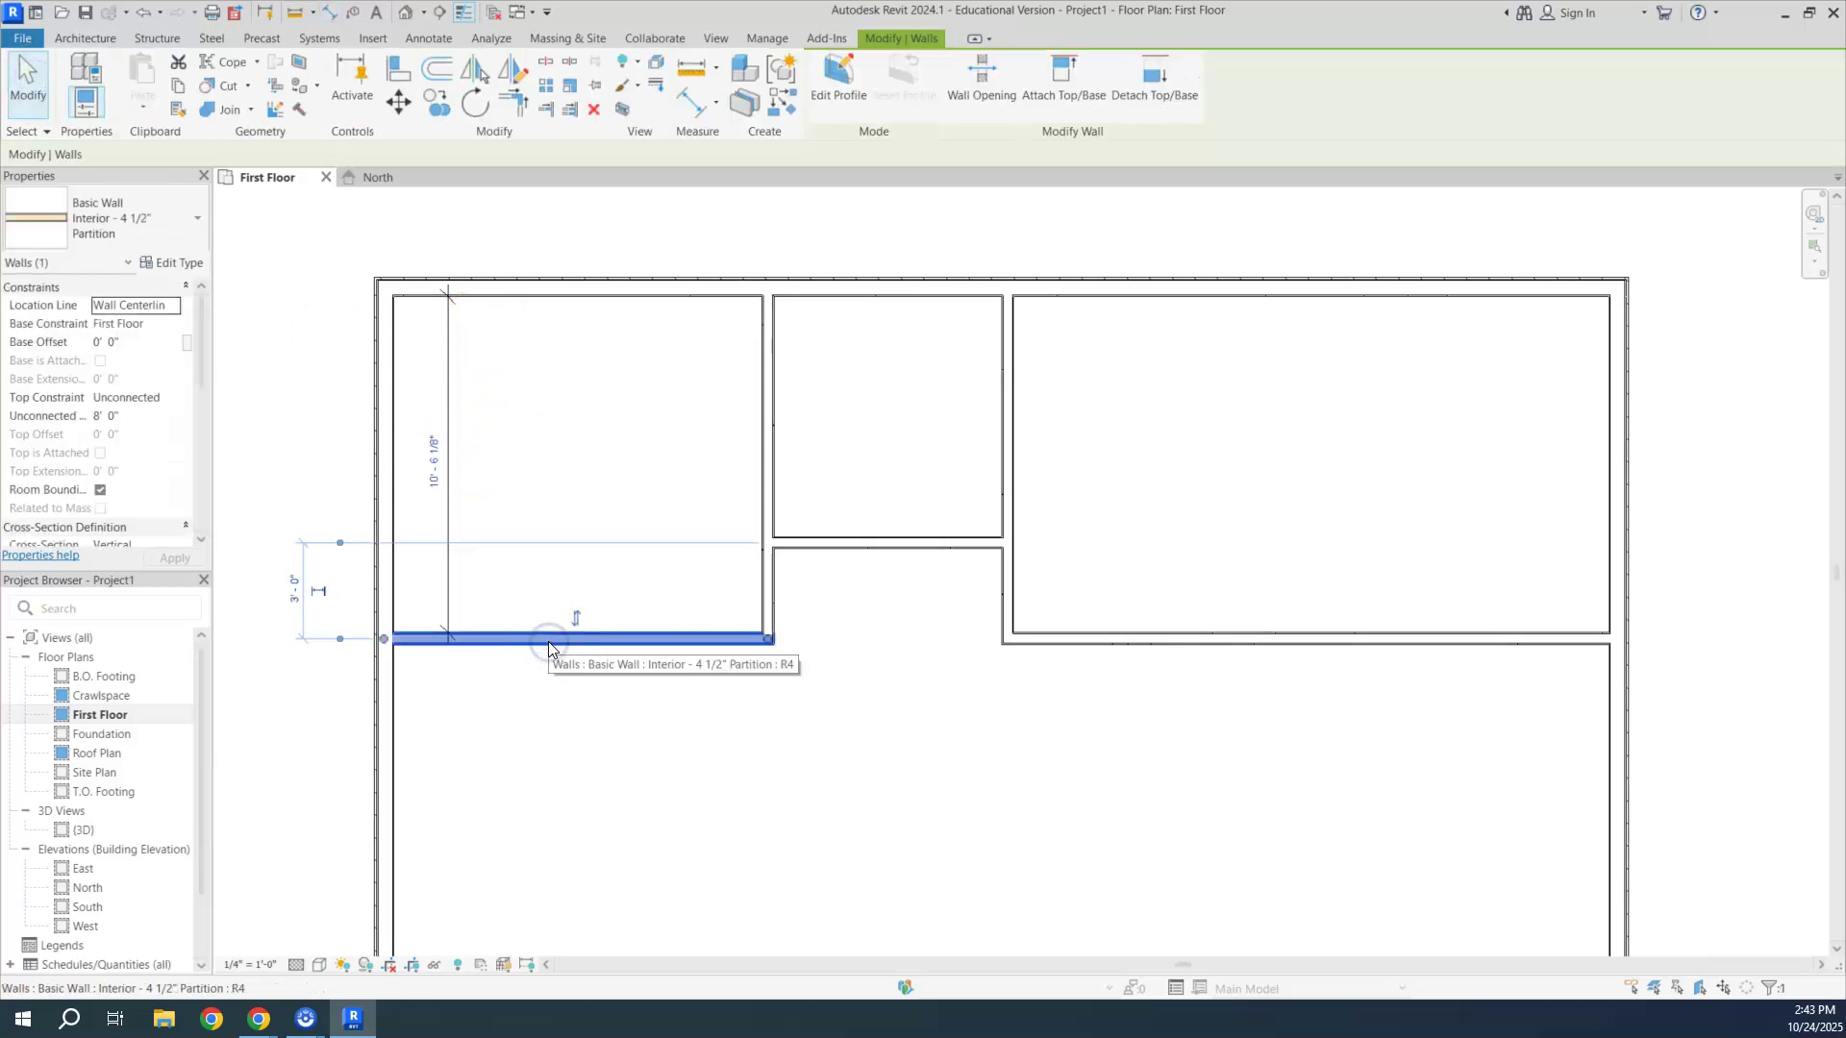
left_click(434, 469)
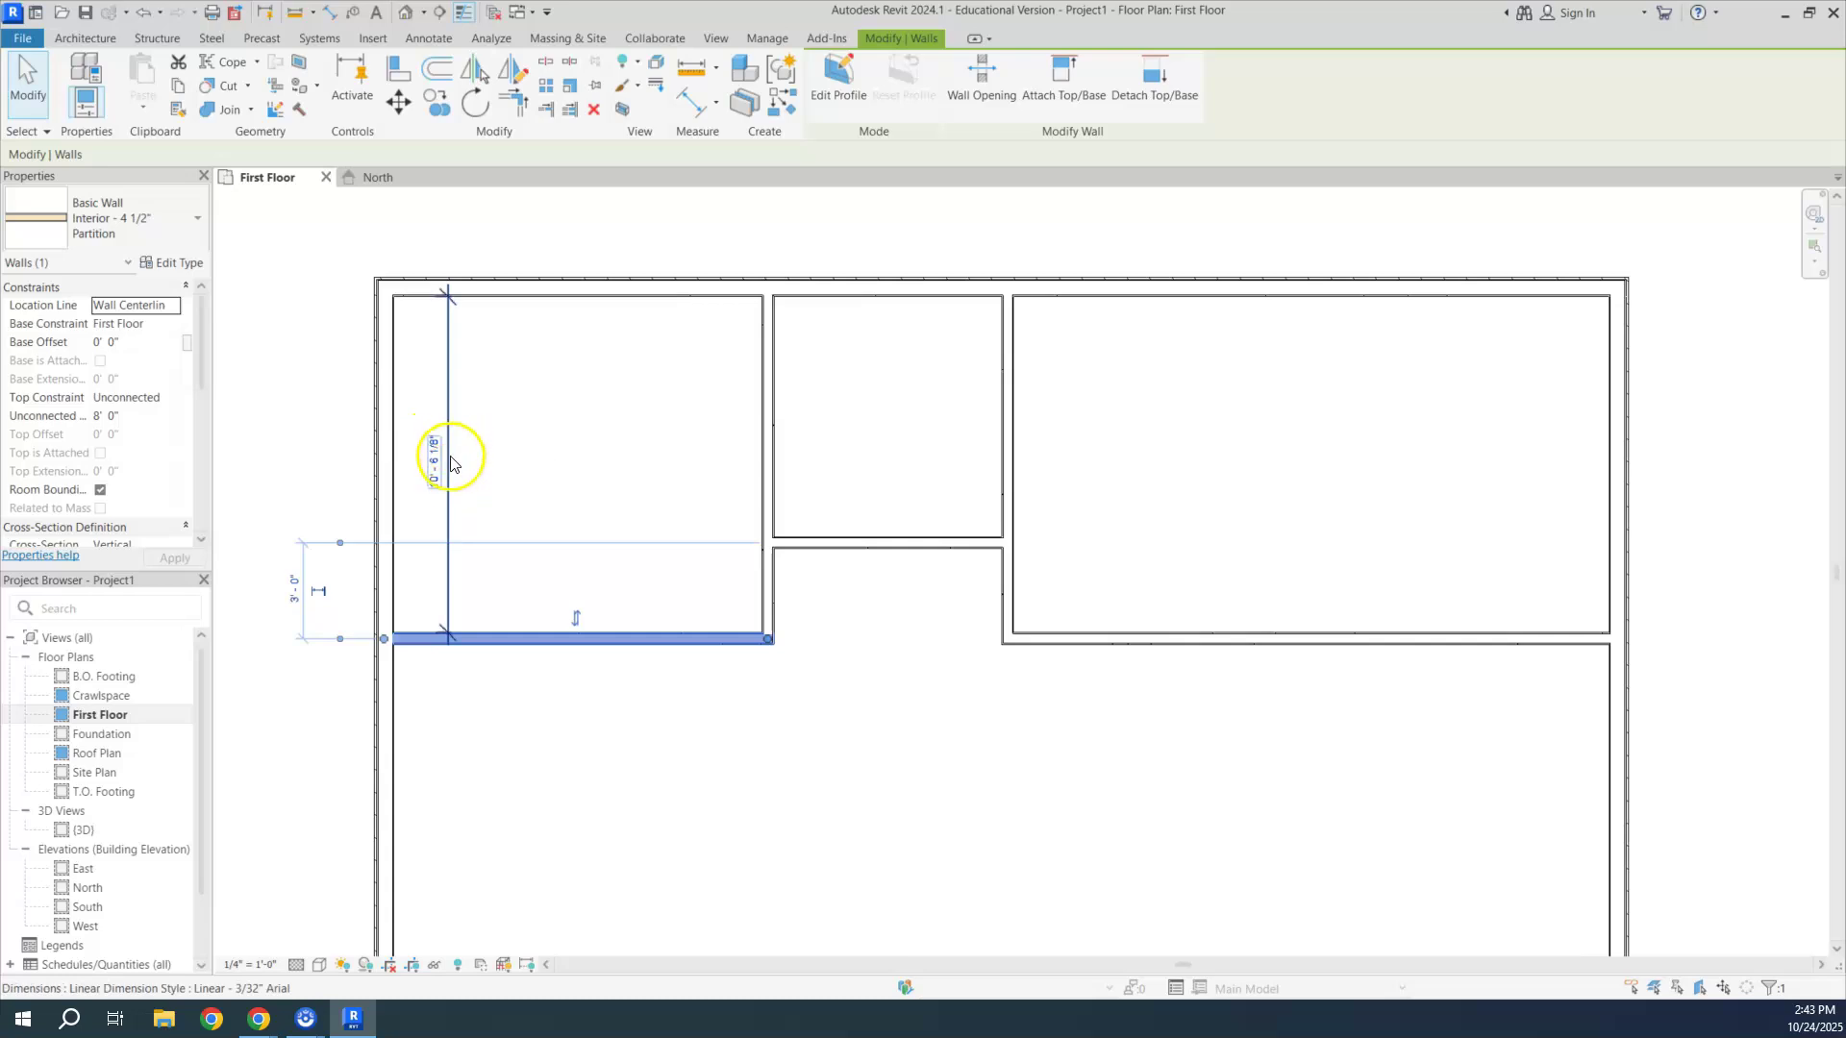
left_click(437, 467)
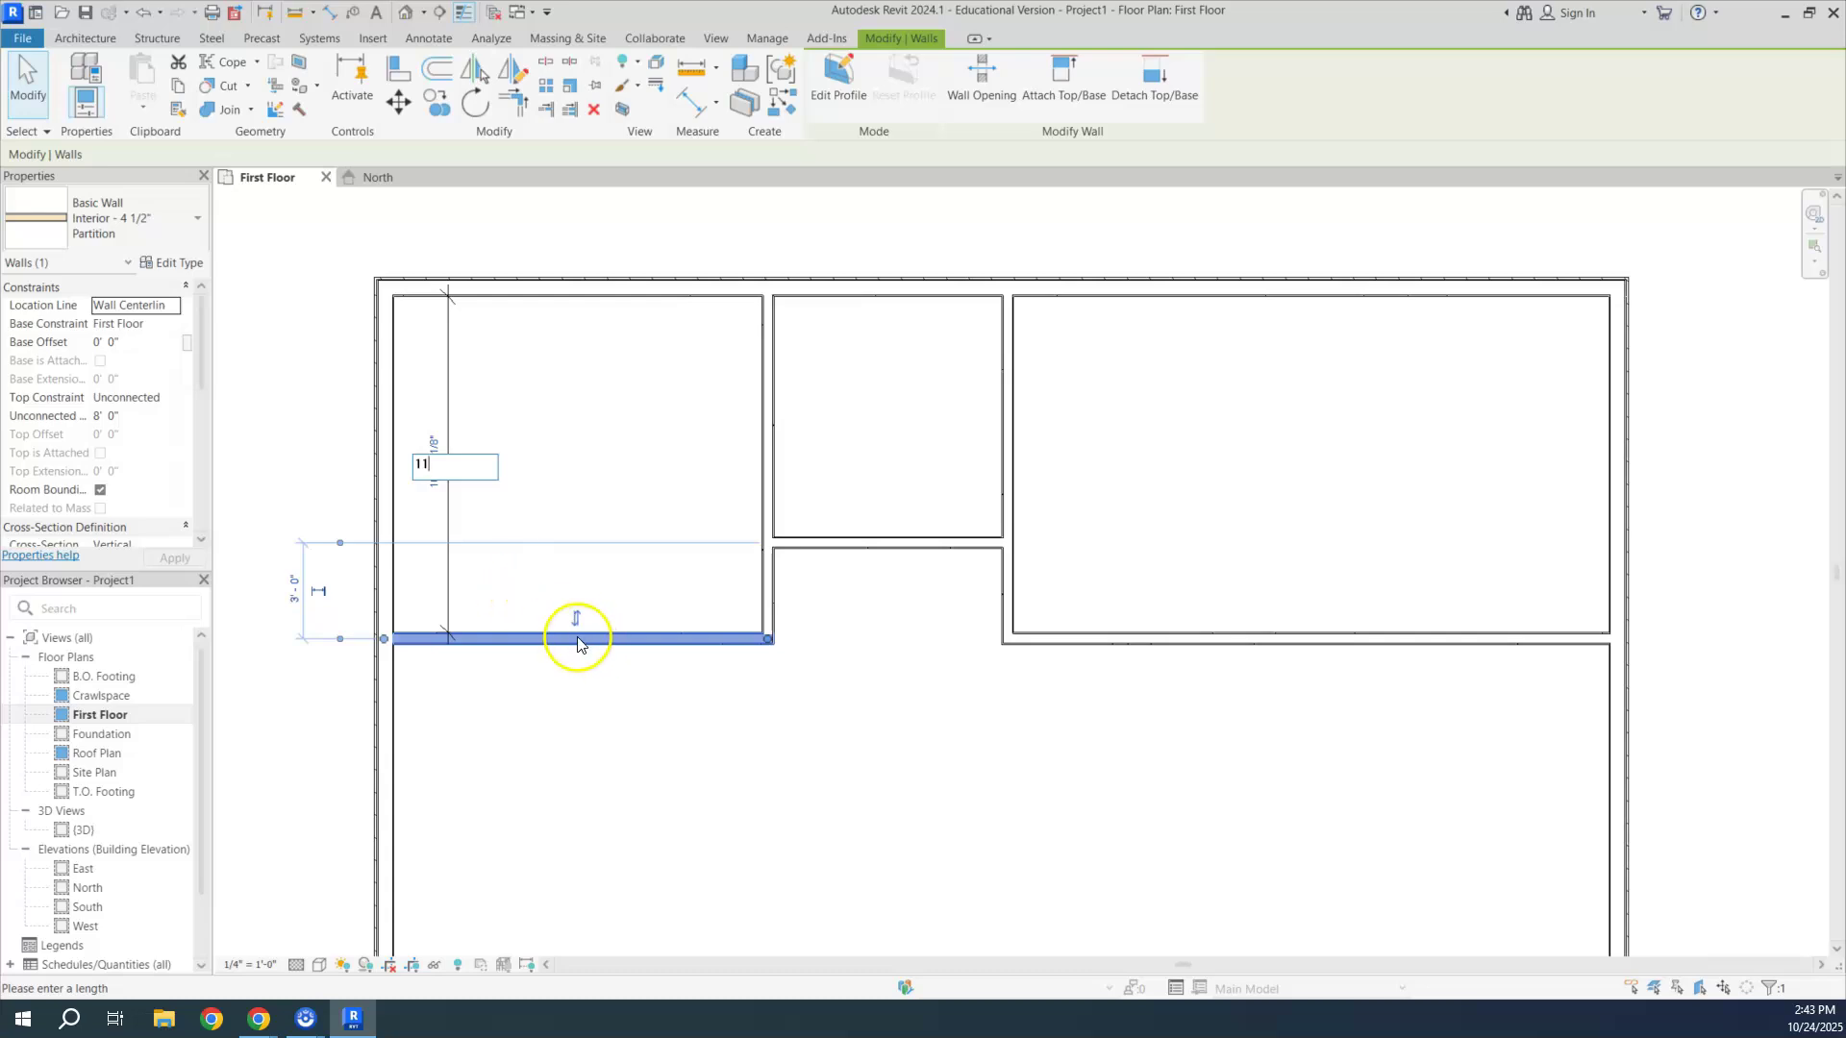
key("Return")
left_click(426, 473)
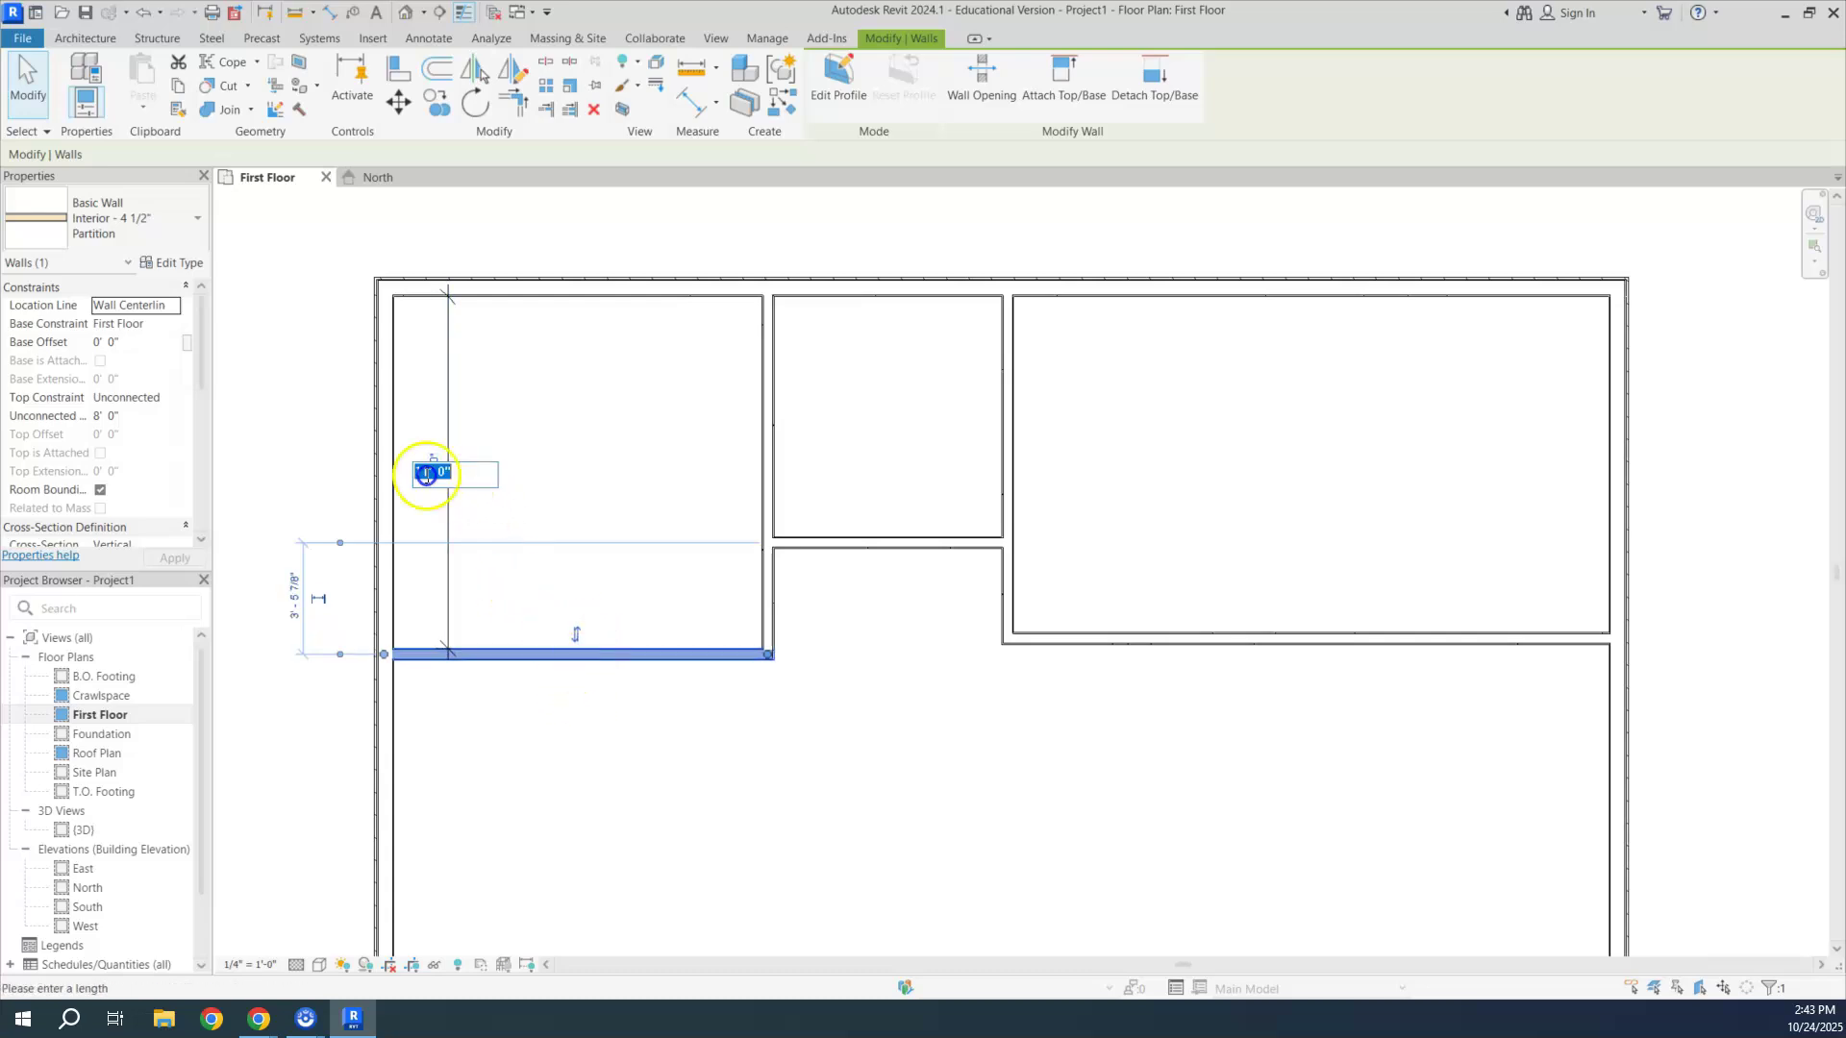
left_click(576, 663)
Step: Try setting the northwest room's north-south dimension to 11' by moving the north exterior wall, and undo that change
left_click(506, 288)
left_click(431, 461)
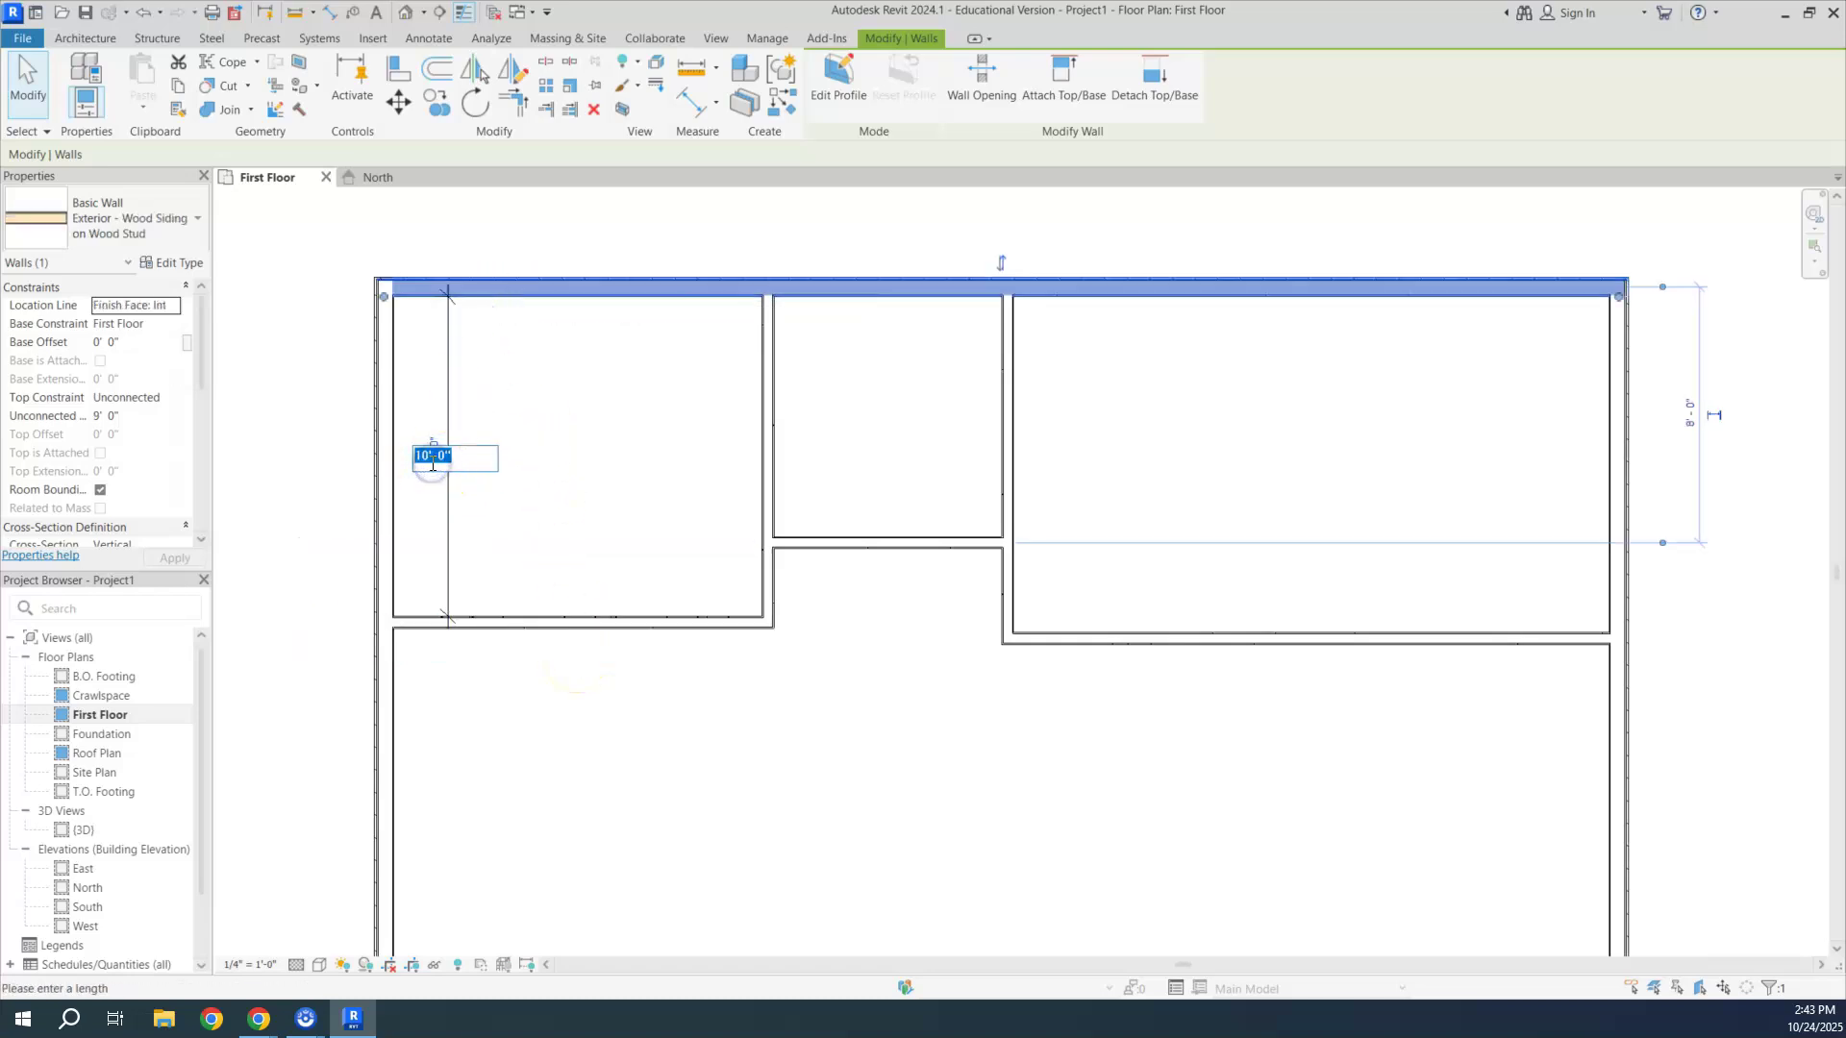
key("Return")
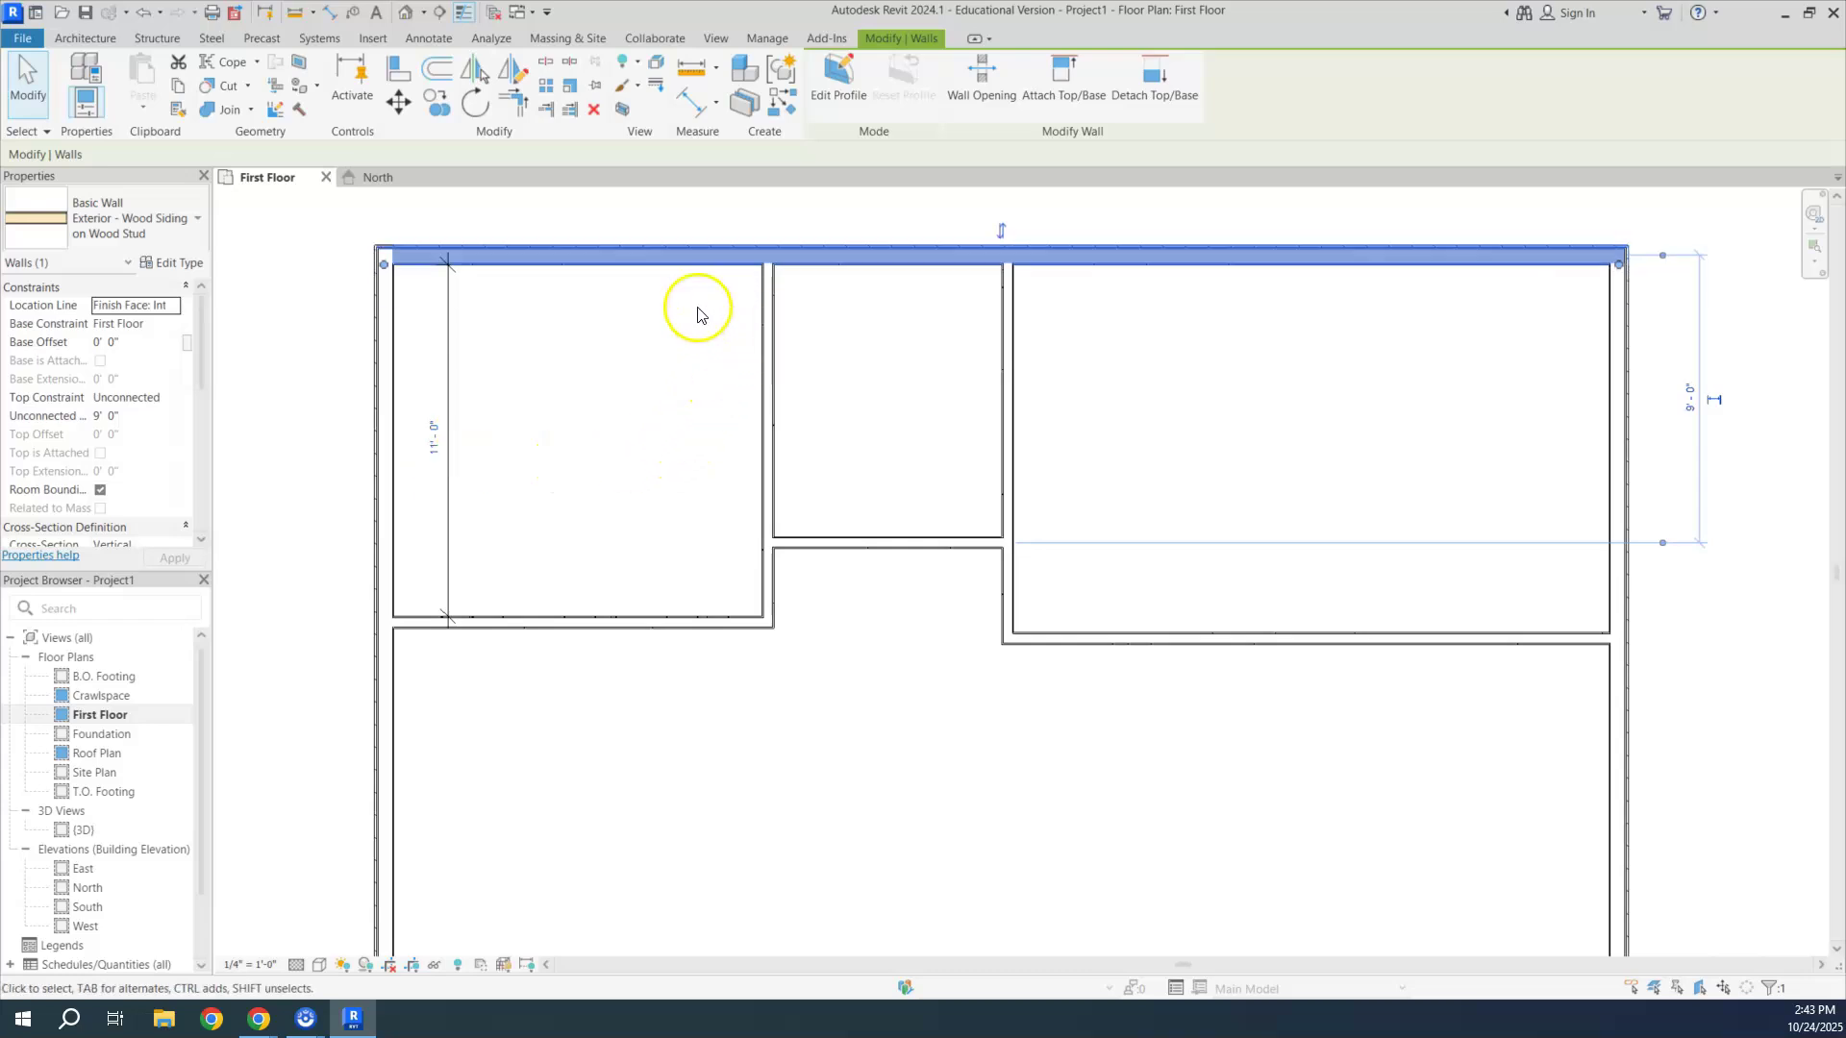
key("ctrl+z")
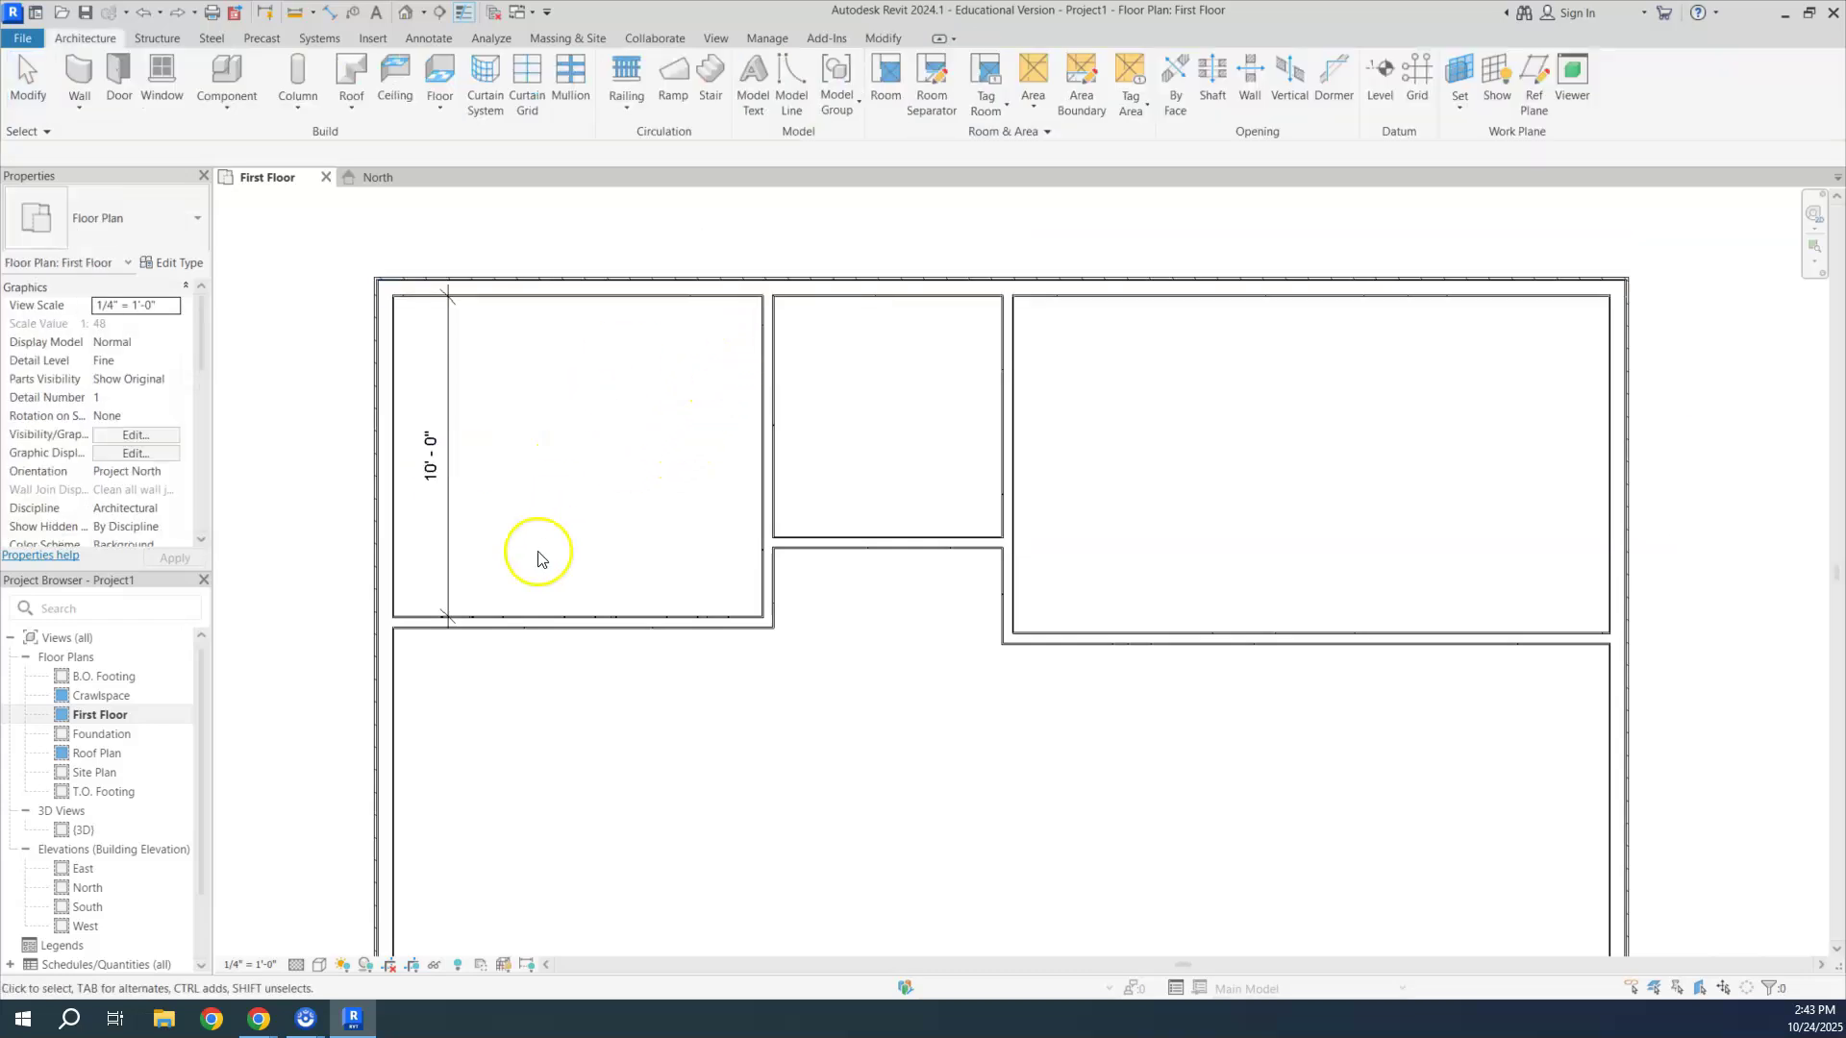
Step: Draw a partition about 7'-8" south from the north wall inside the northwest room, returning it east to enclose a narrow closet
left_click(543, 622)
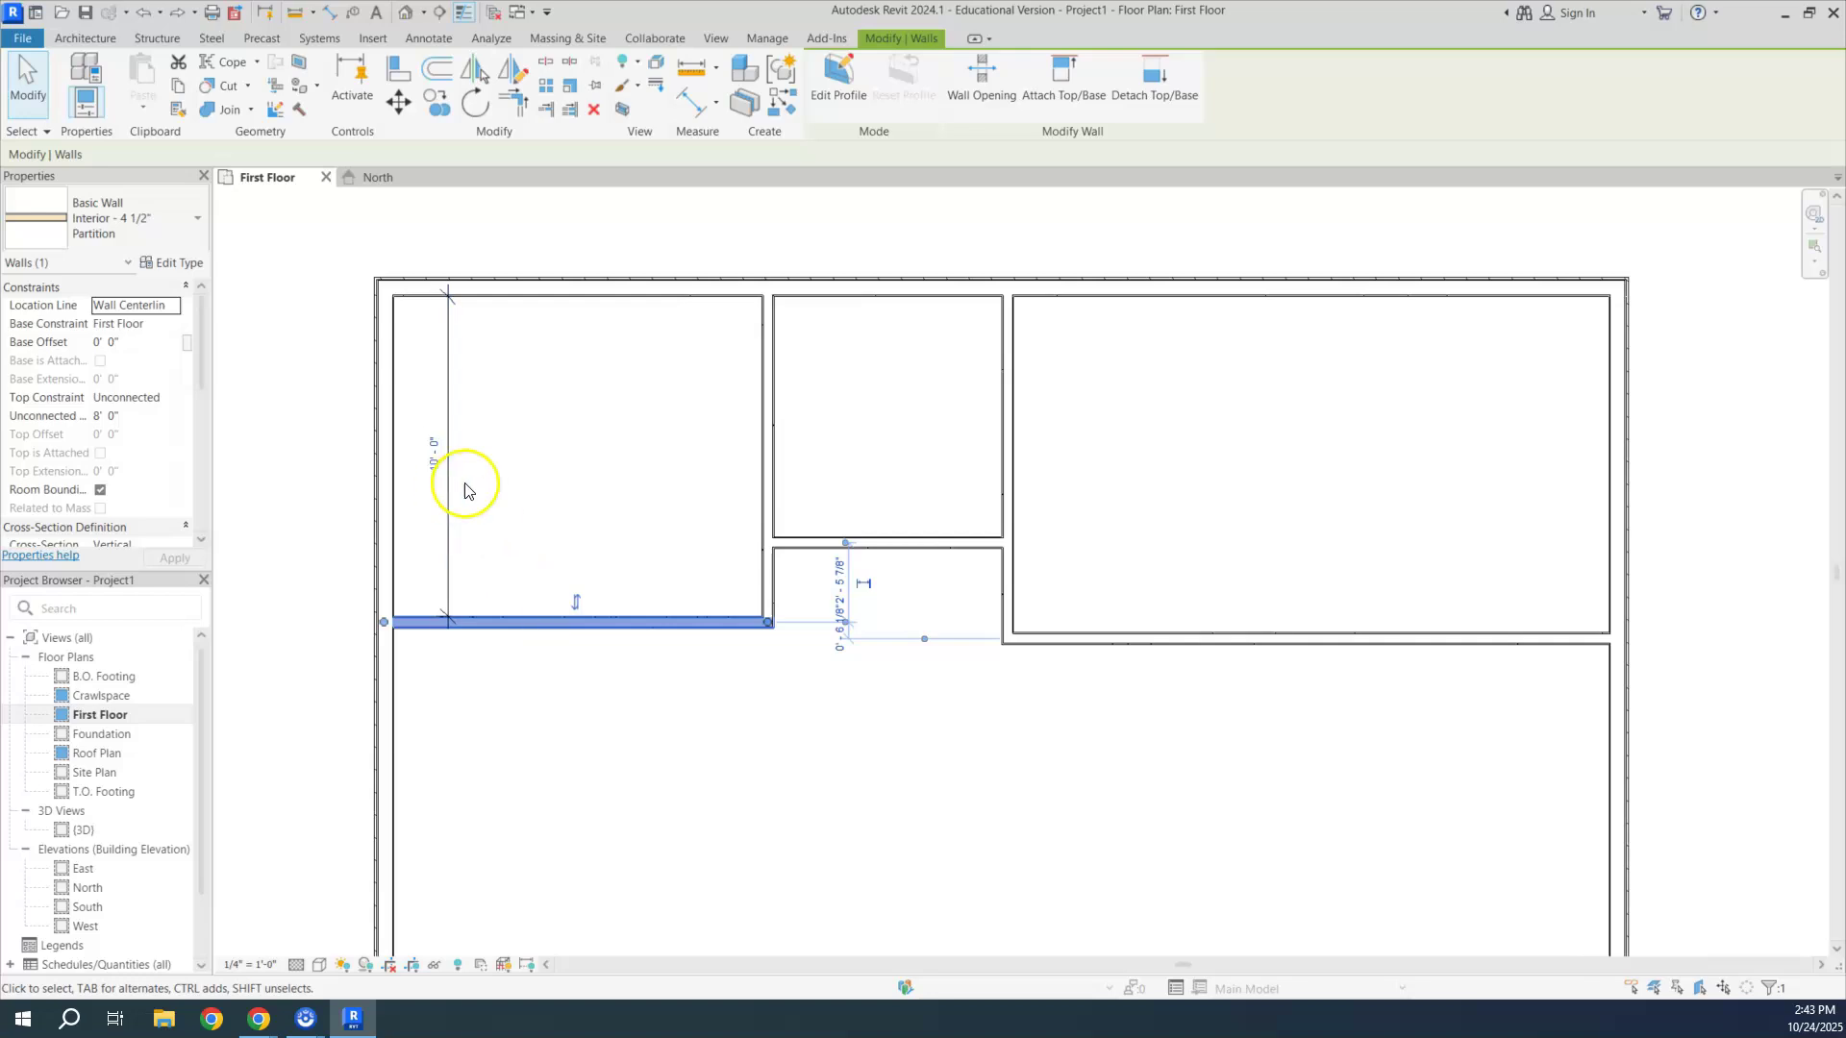
left_click(86, 38)
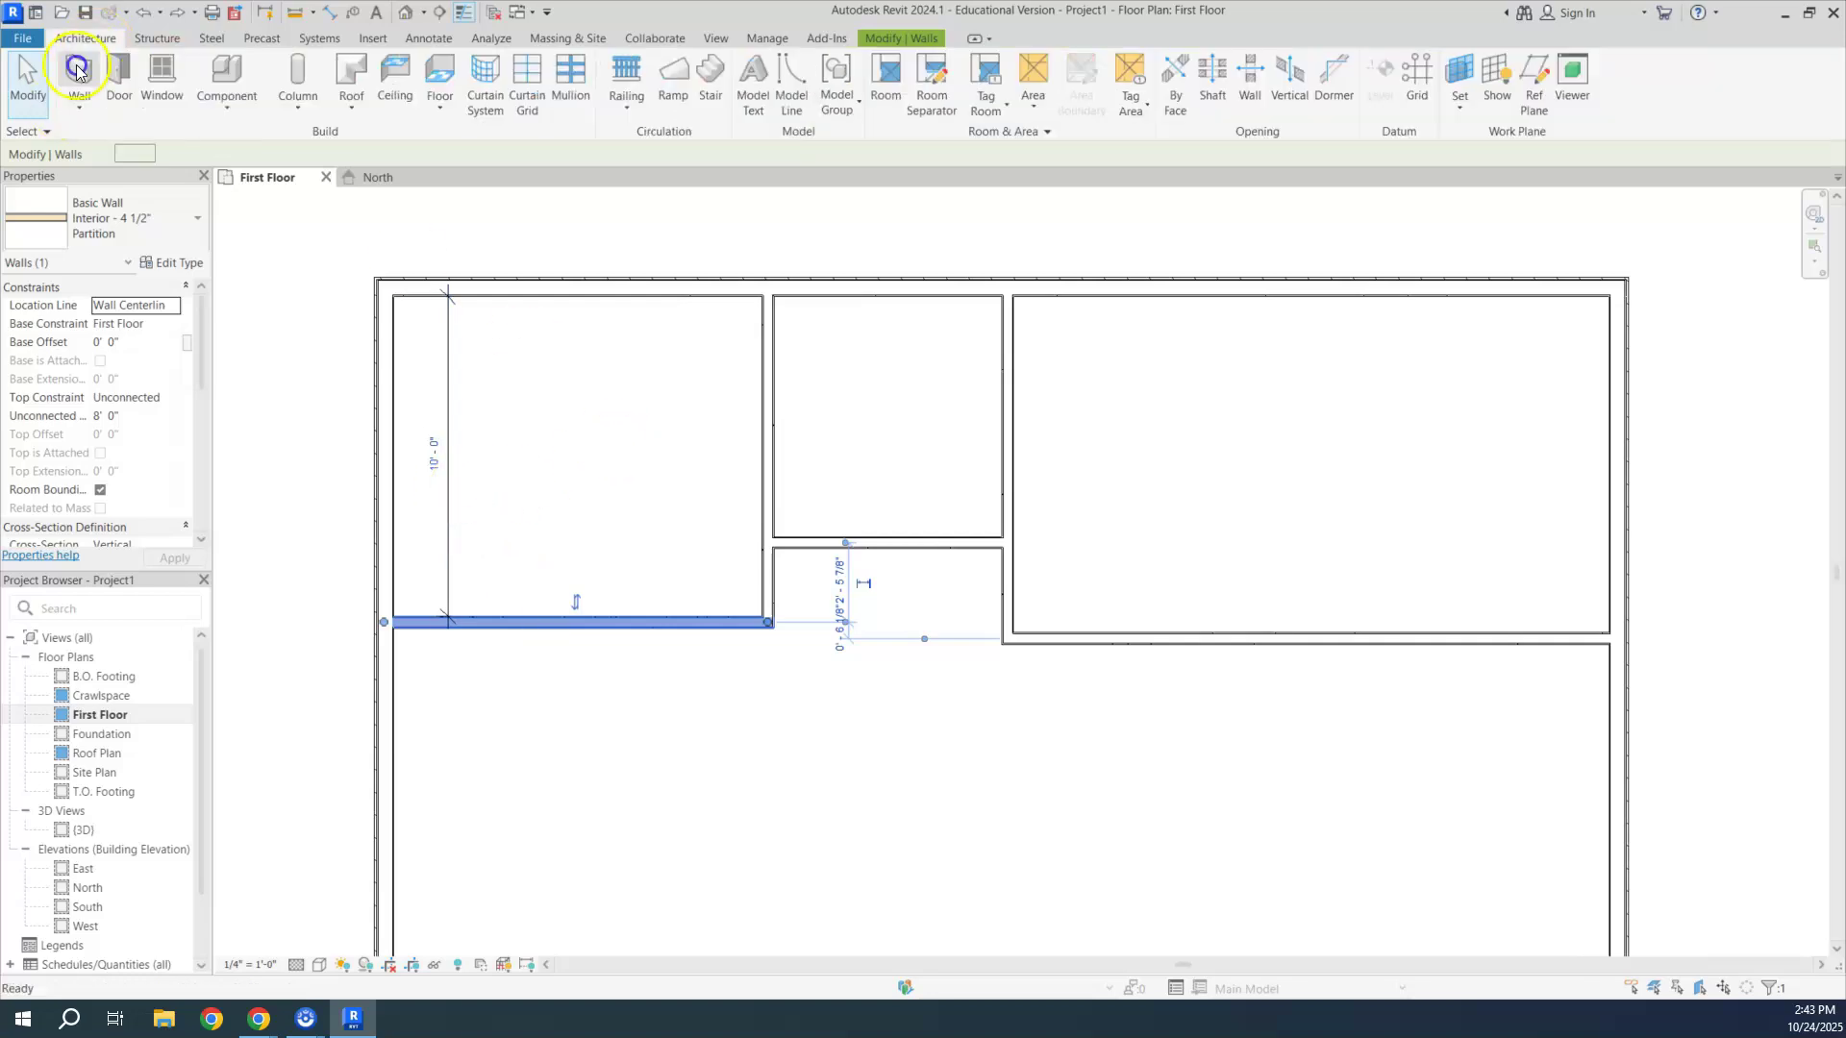
left_click(77, 77)
left_click(688, 296)
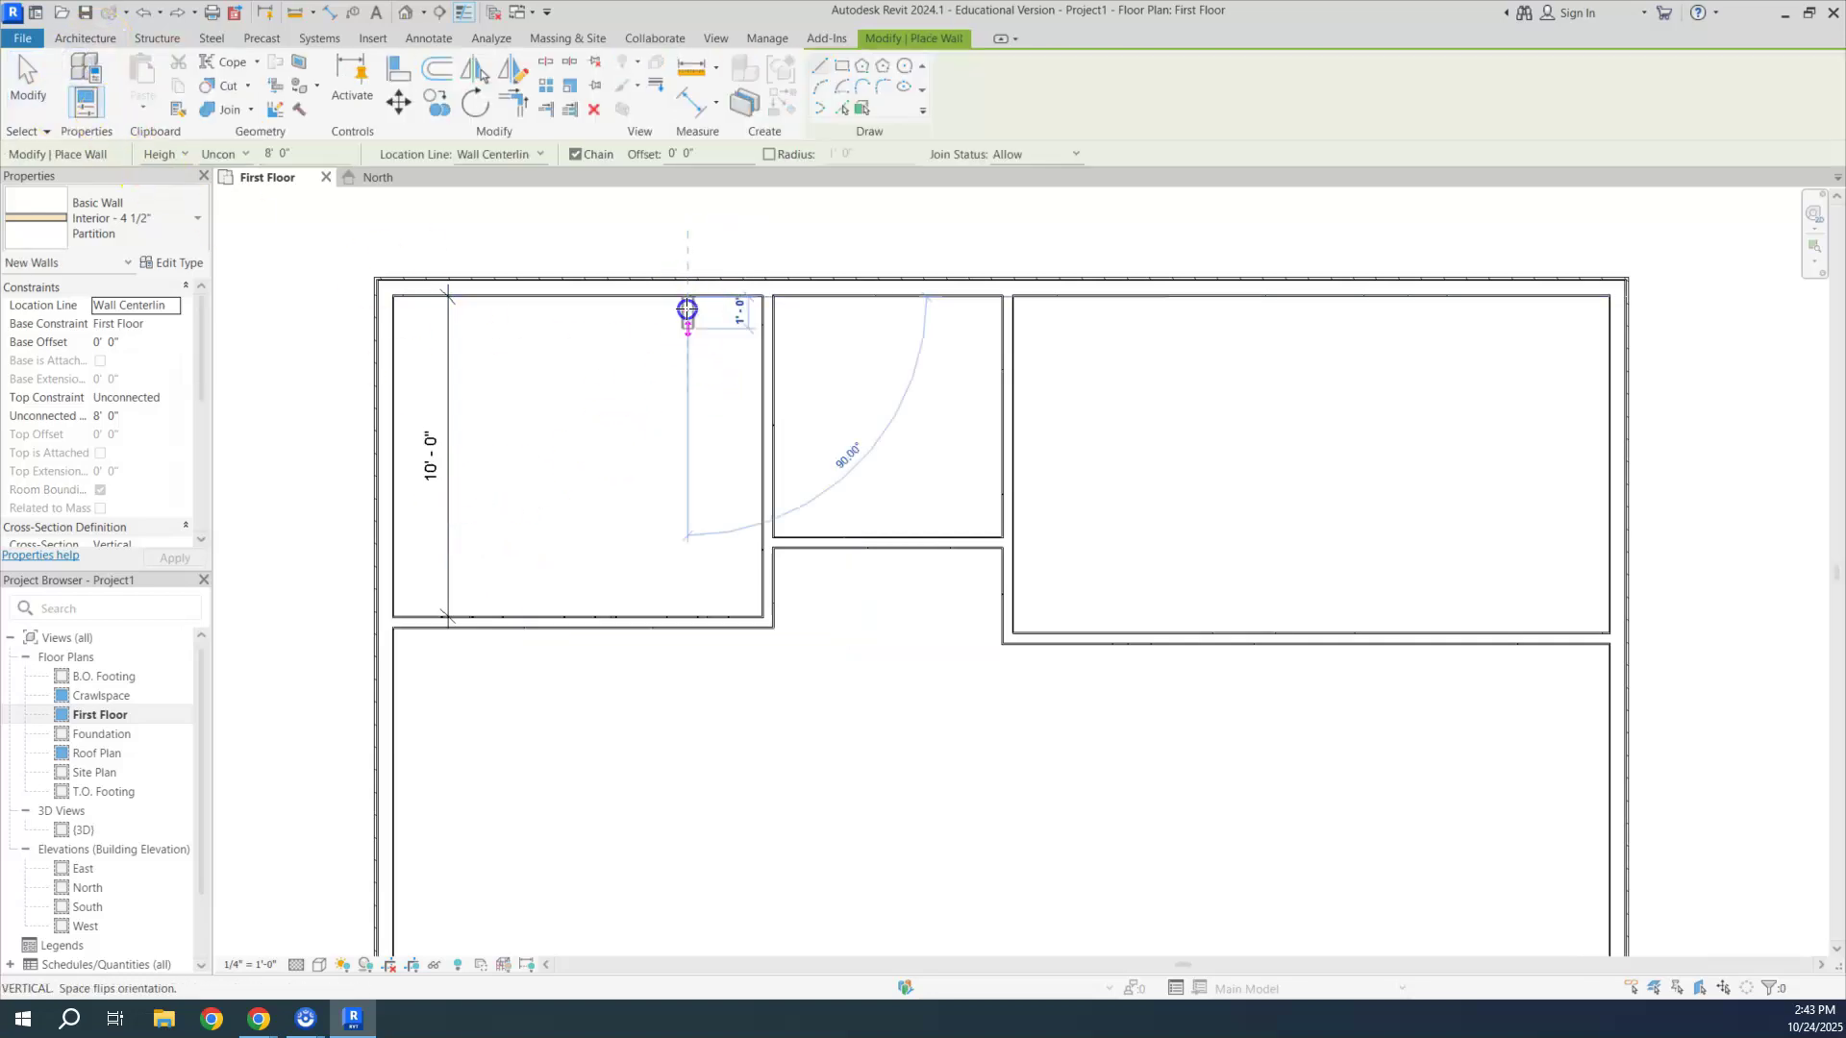
left_click(683, 544)
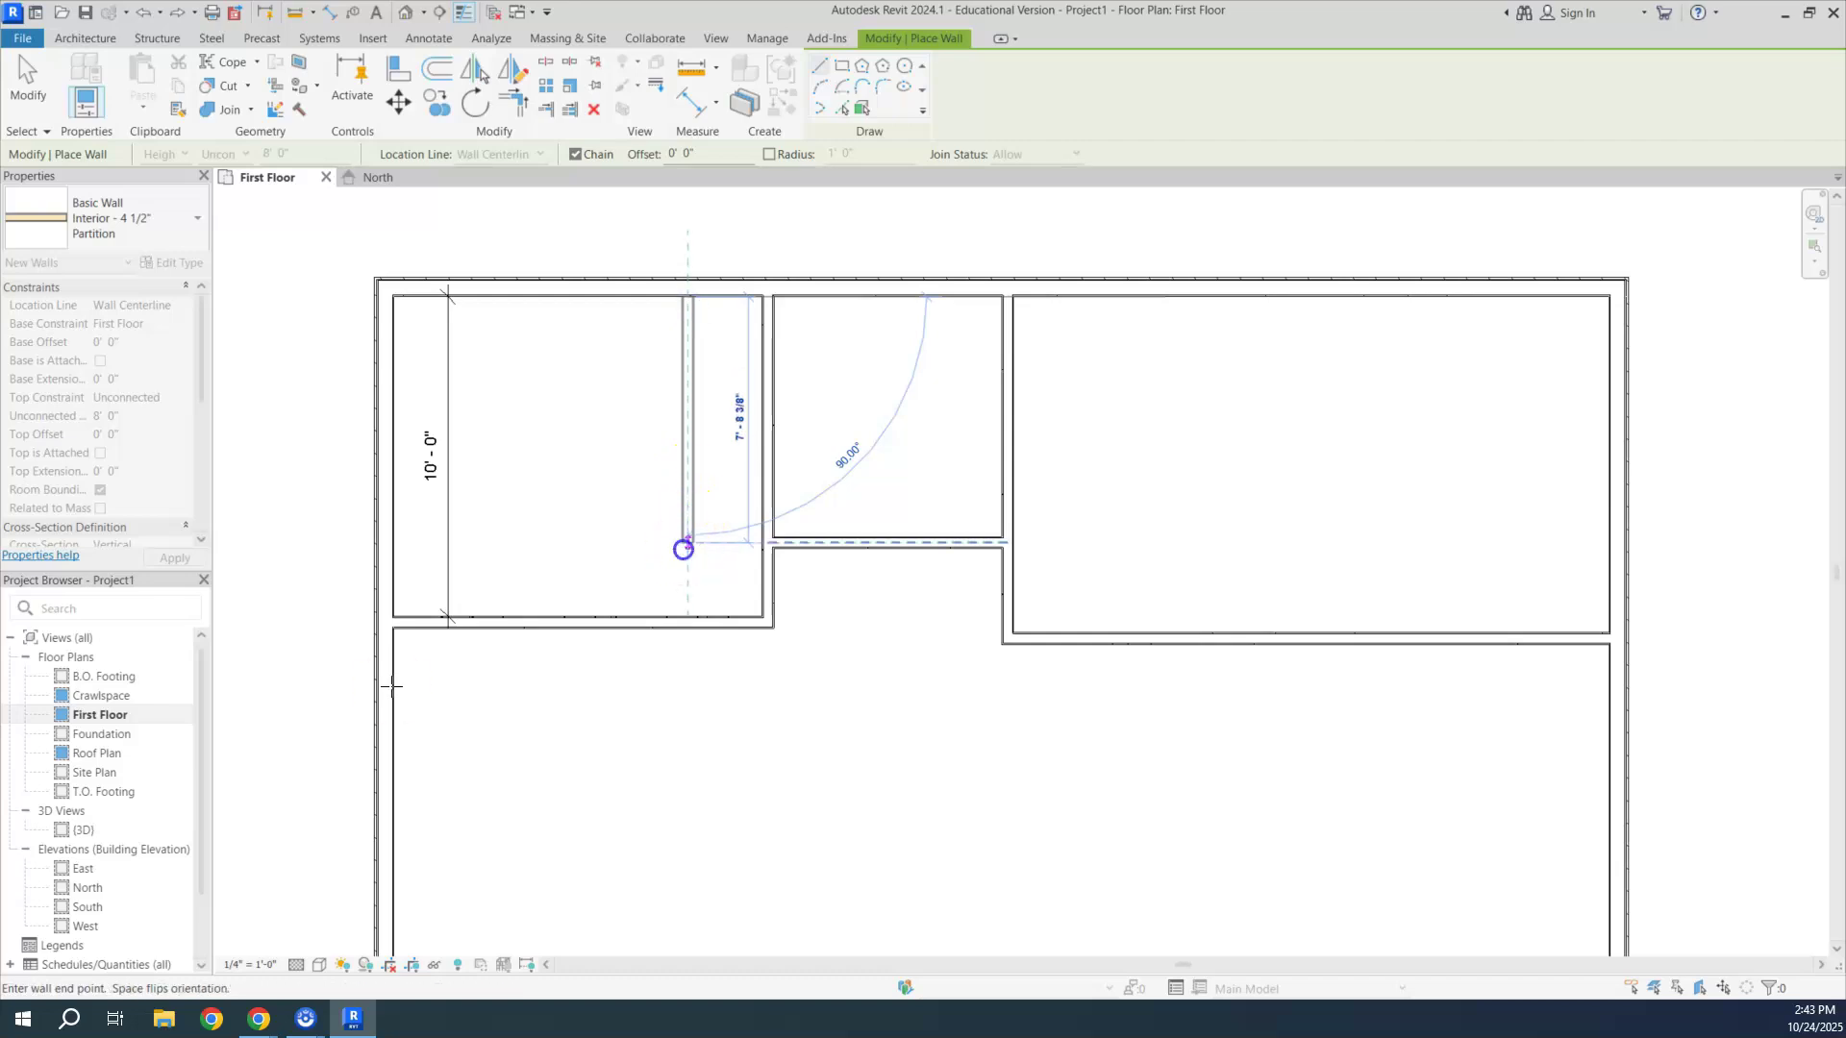
left_click(774, 543)
key("Escape")
key("Escape")
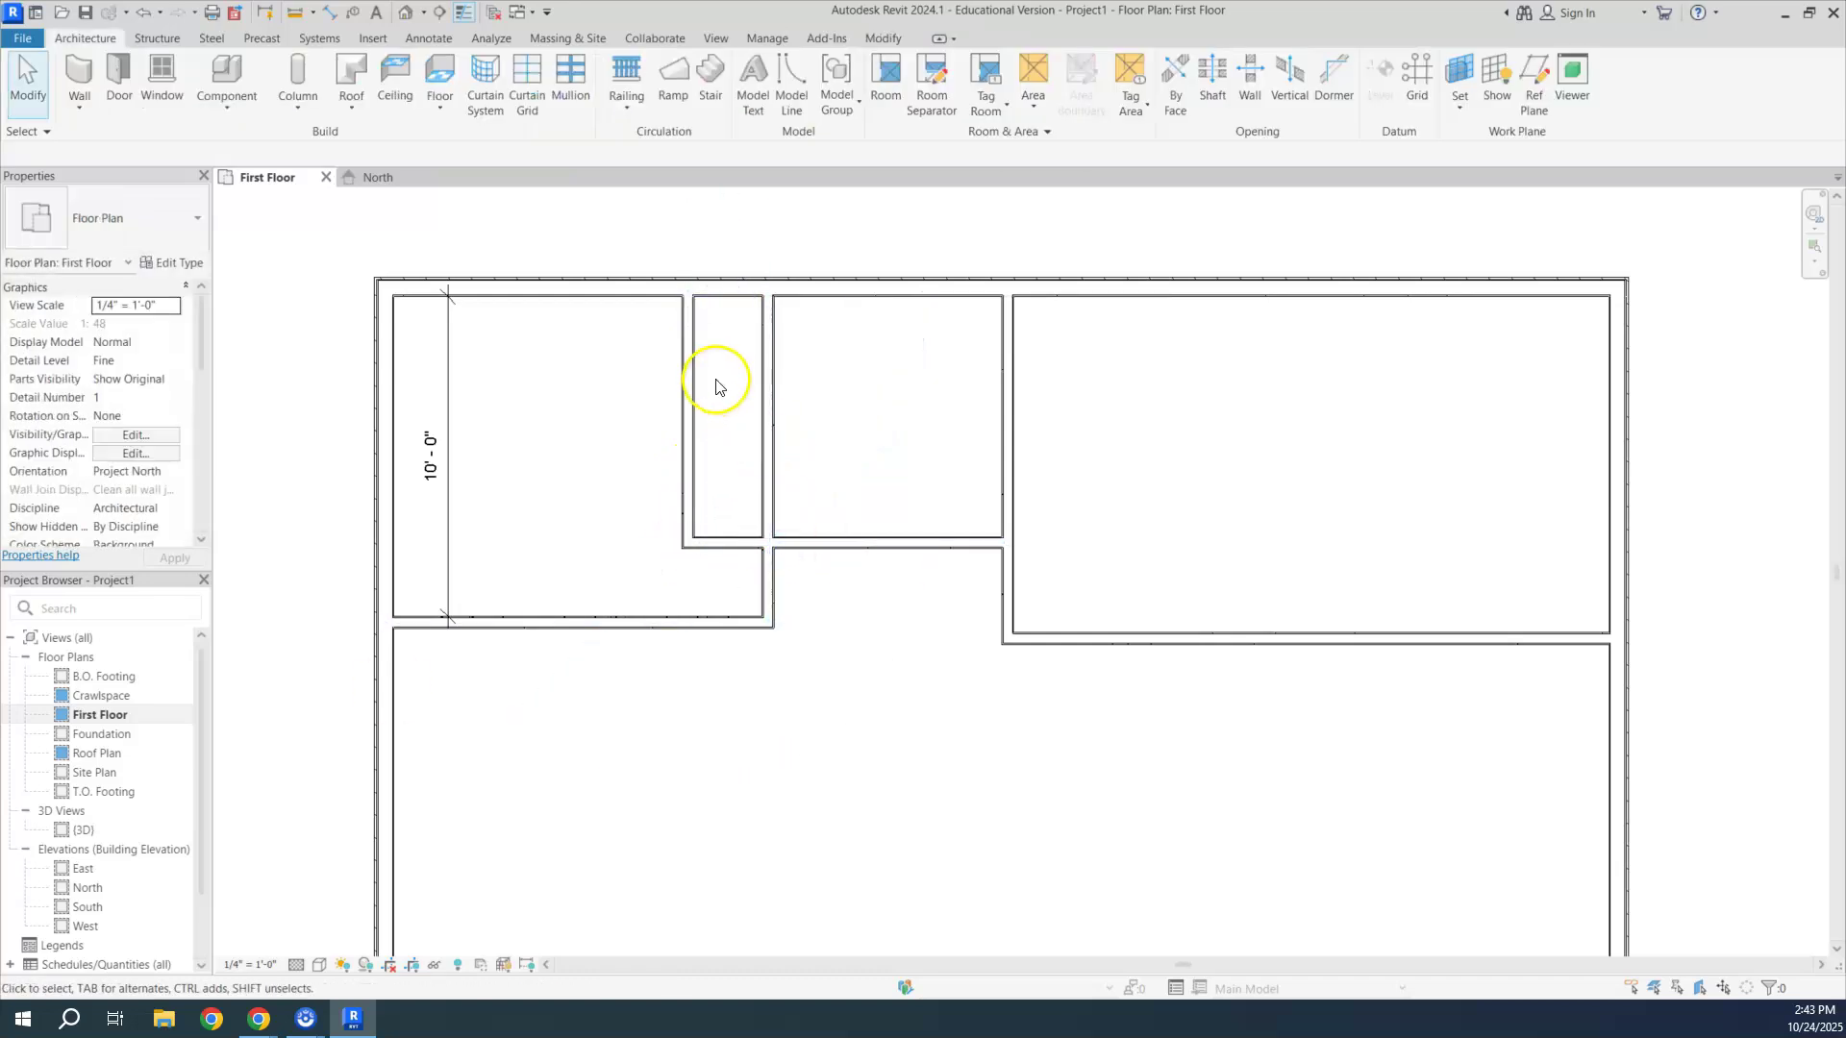
Step: Place an aligned dimension across the narrow closet between the inner faces of its west and east partitions
key("d")
key("i")
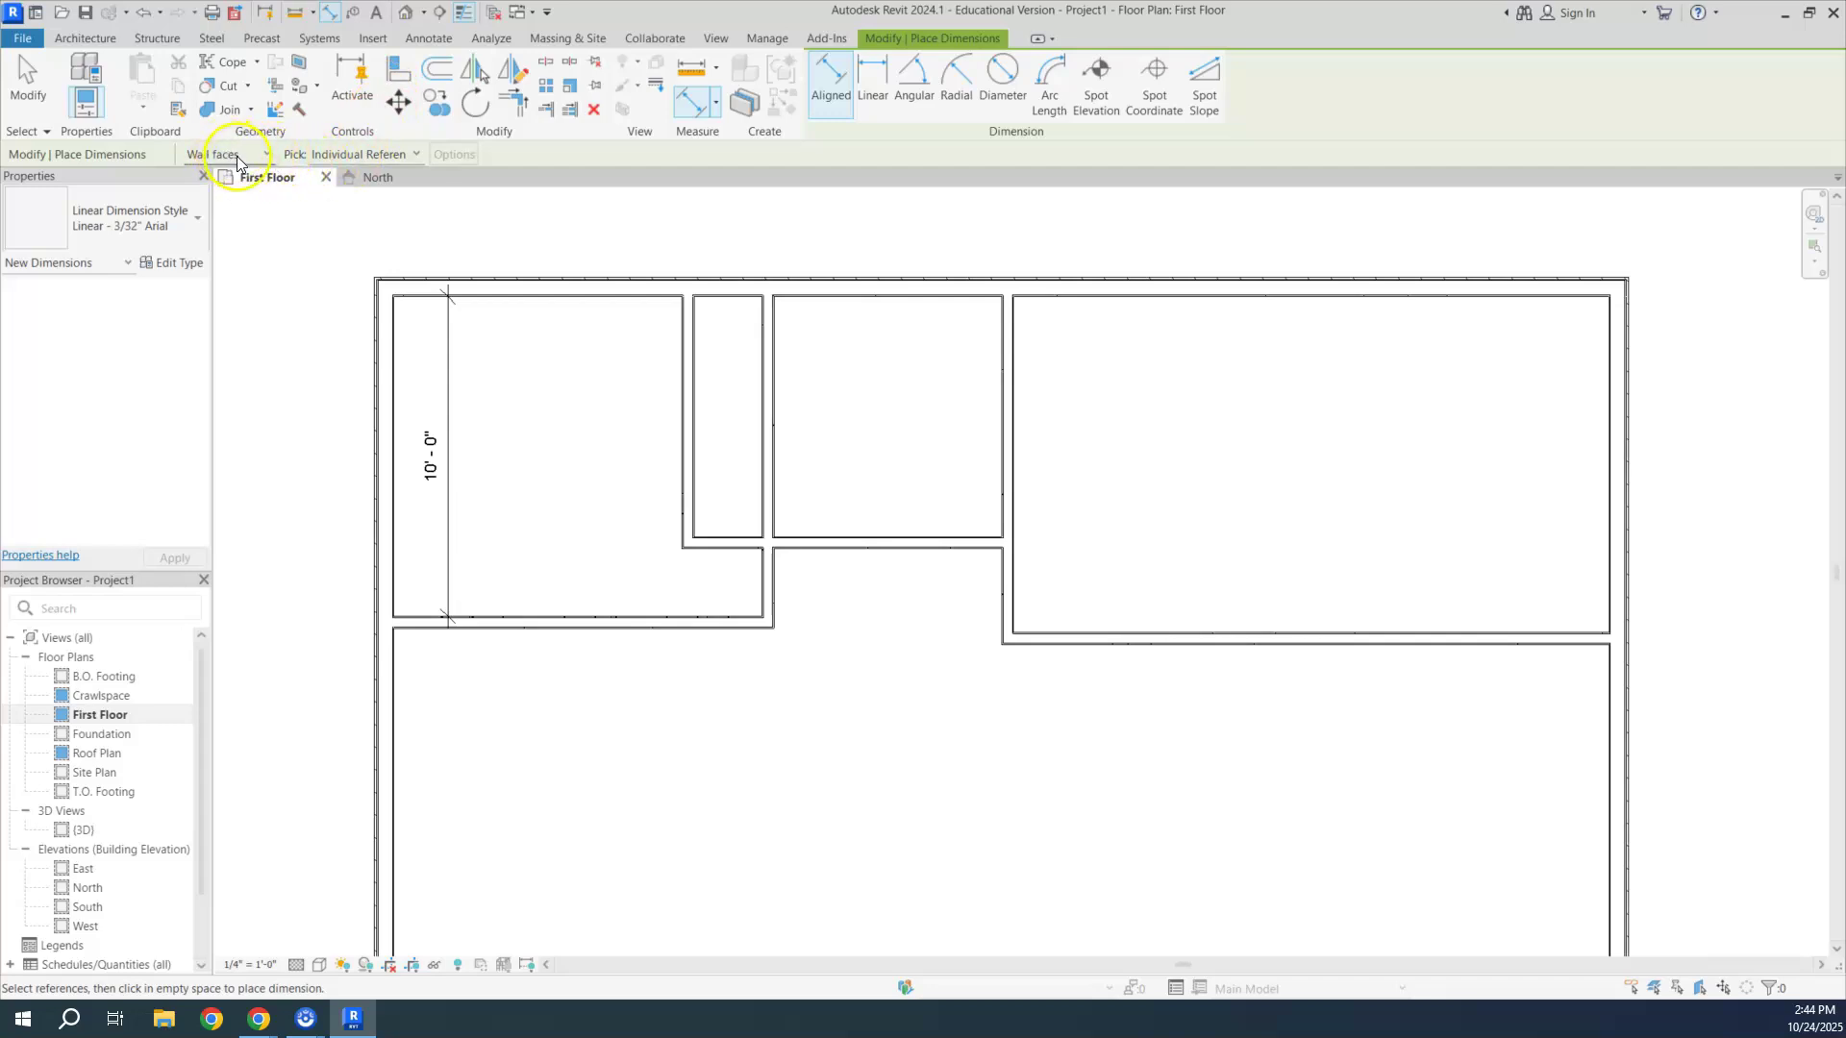
scroll(707, 365, "up", 3)
left_click(683, 391)
left_click(832, 404)
left_click(773, 365)
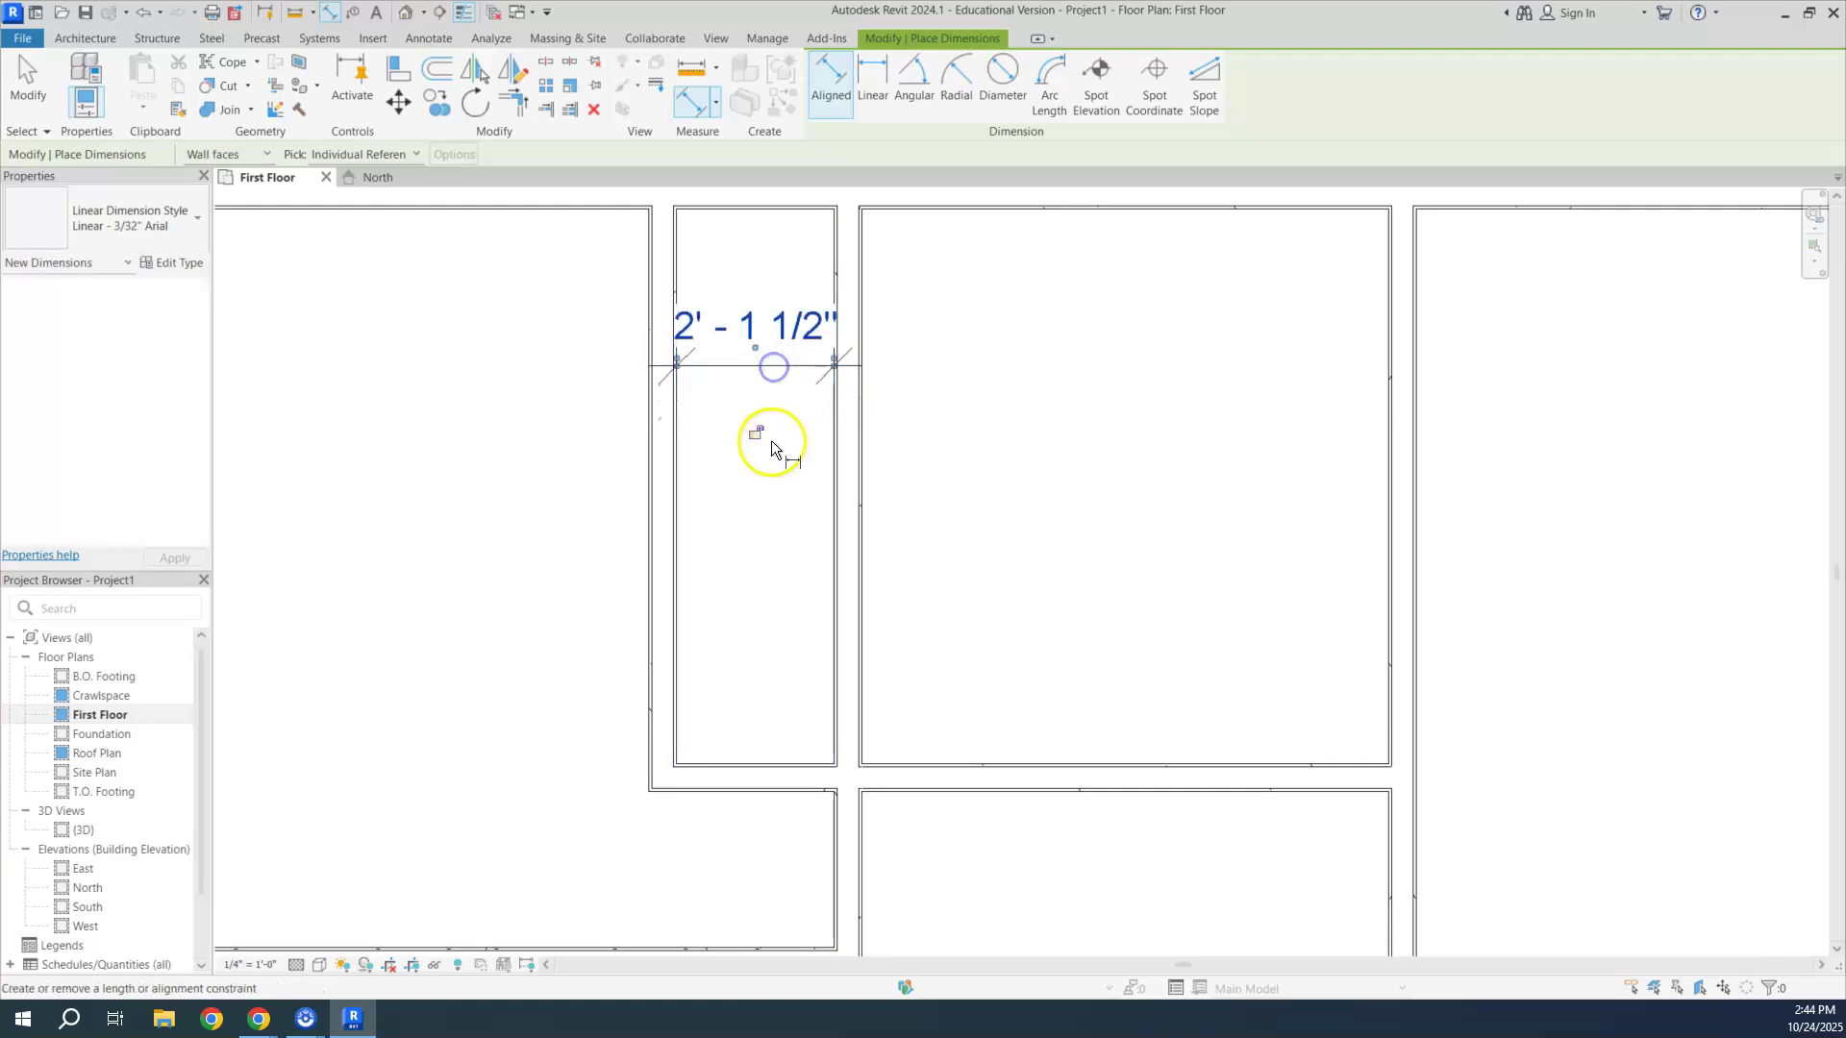
key("Escape")
key("Escape")
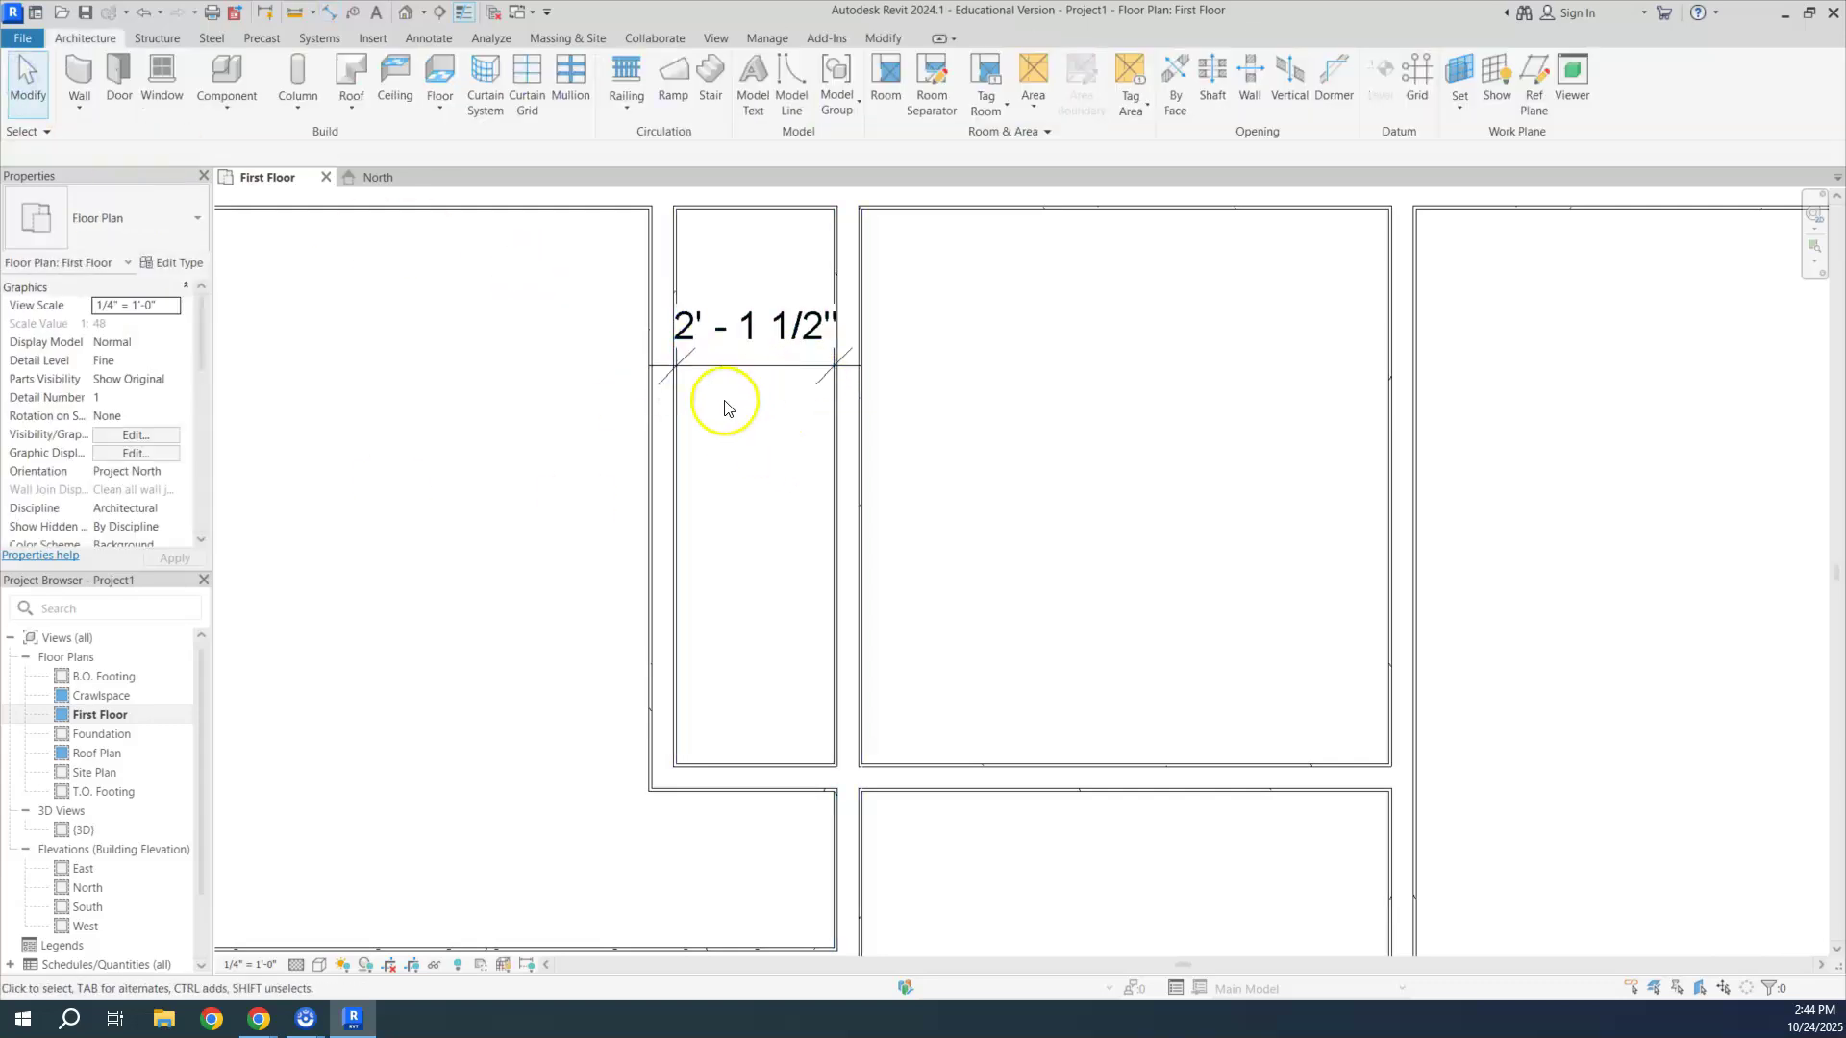
Step: Set the closet's clear width to 2' by moving its west partition
left_click(662, 447)
left_click(751, 342)
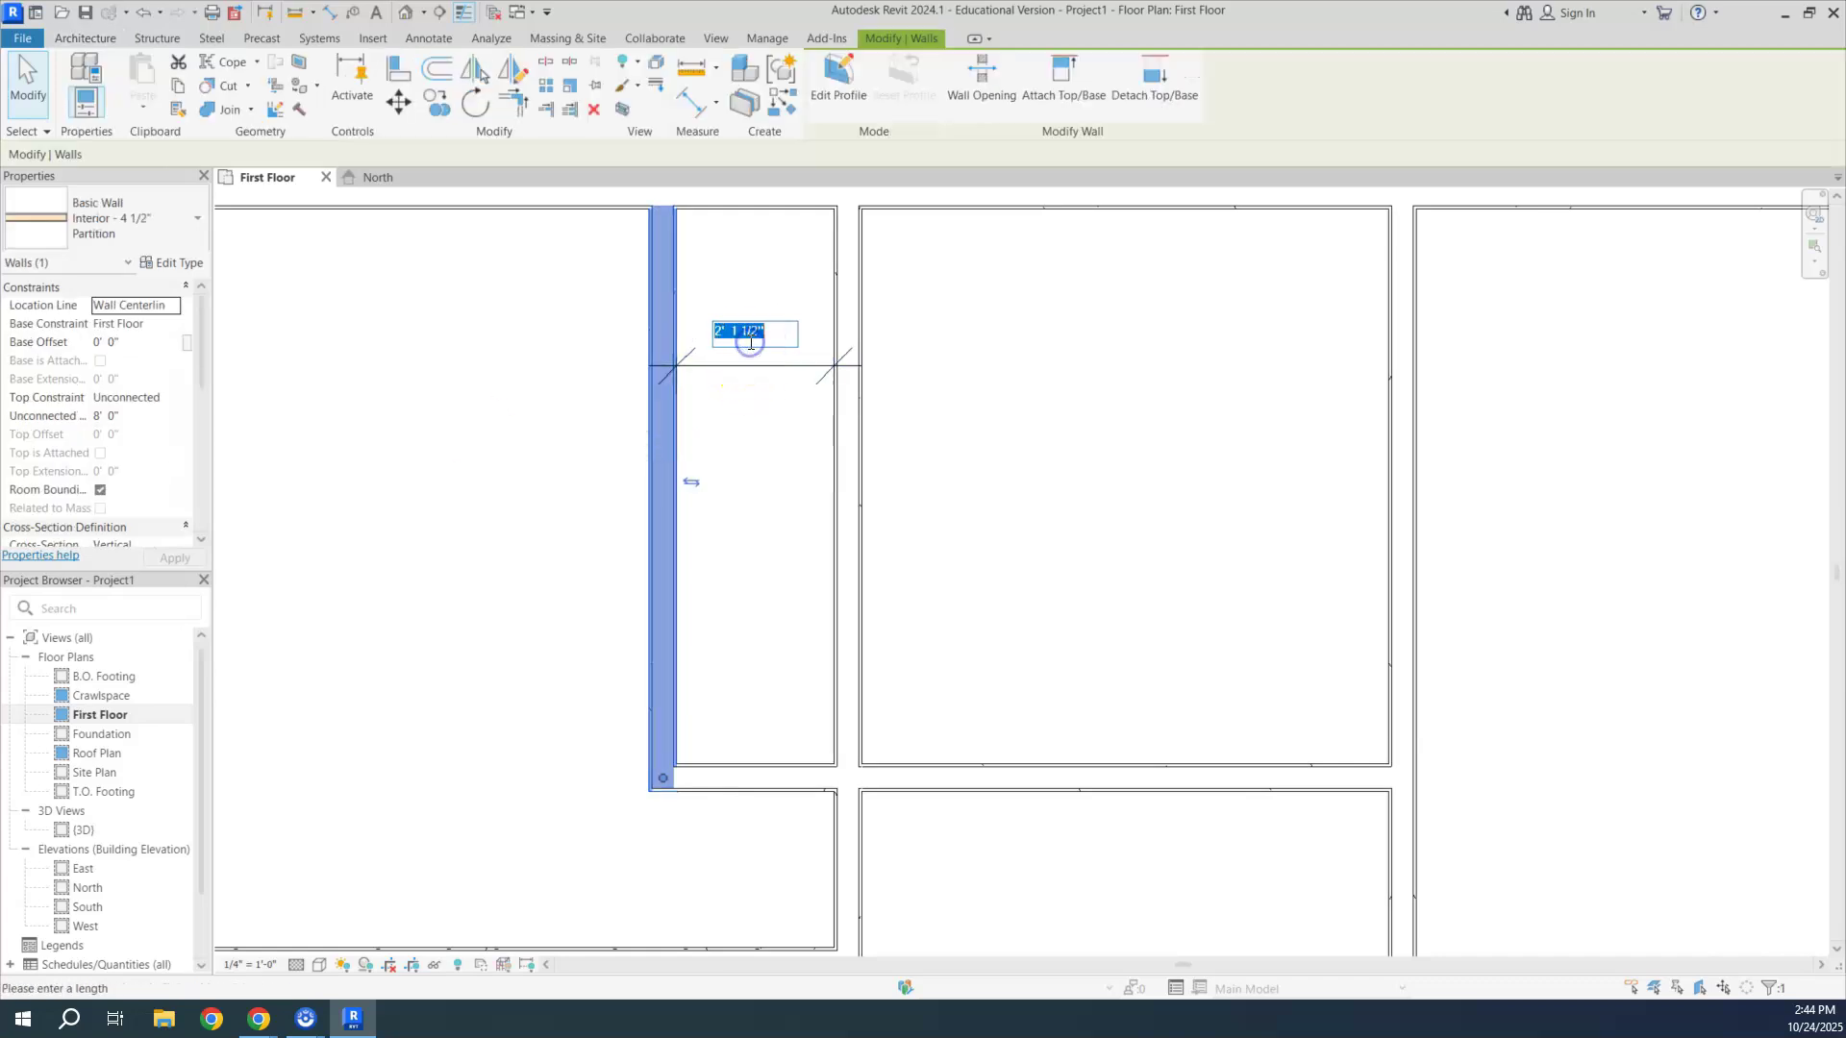
type("2")
key("Return")
scroll(730, 466, "down", 3)
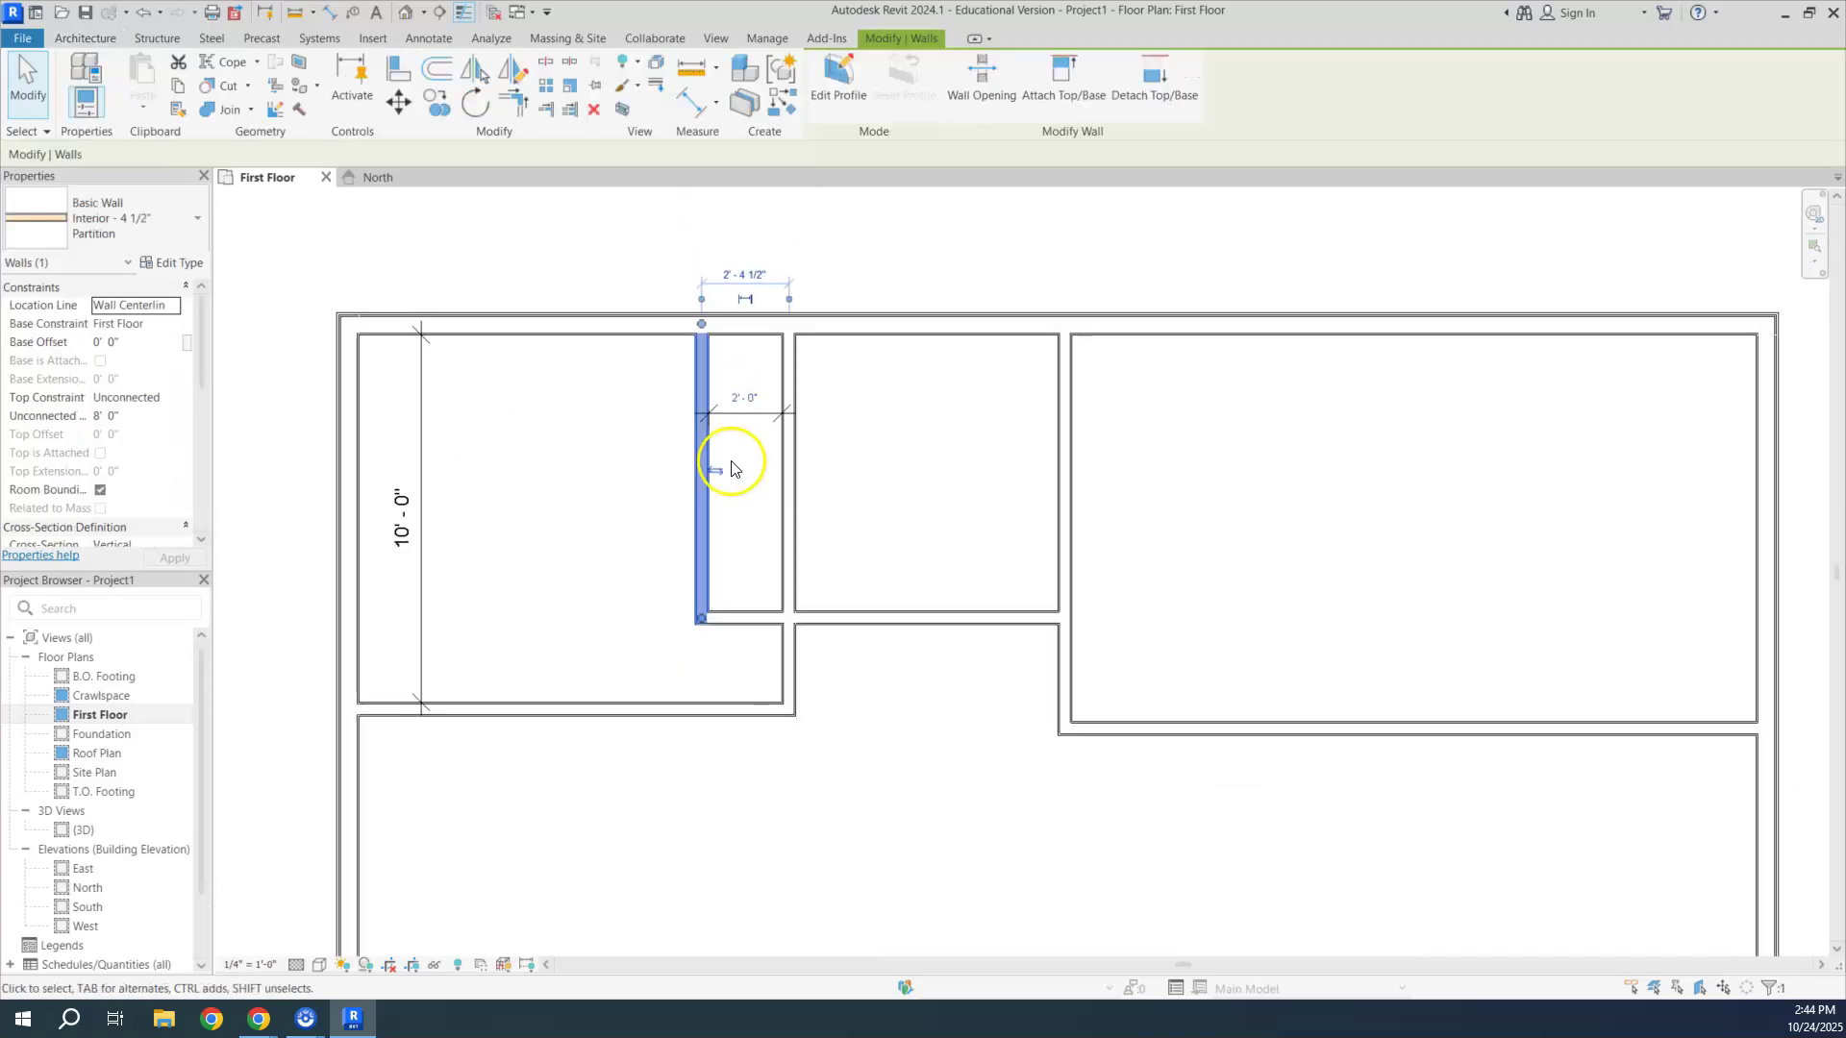
left_click(606, 345)
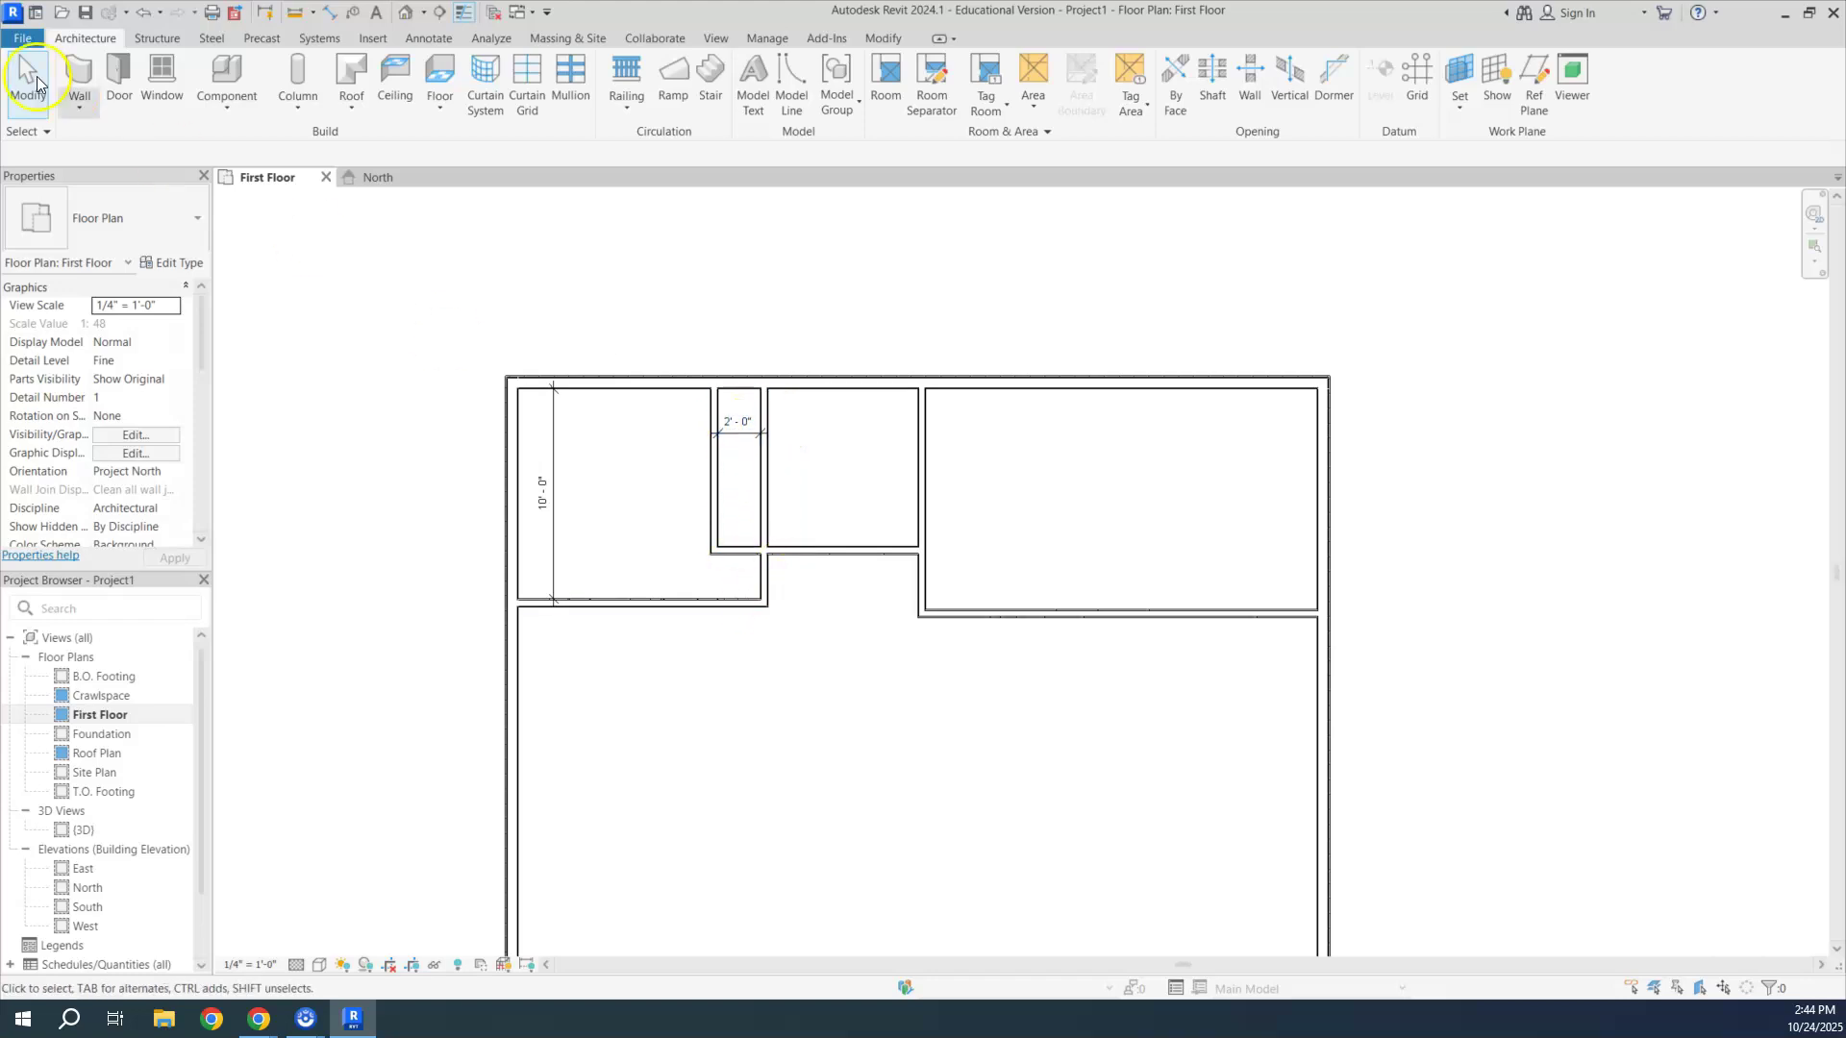
Step: Place a 36" x 80" Single-Raised Panel with Sidelights door in the south exterior wall, about 16'-6" from the west wall
left_click(121, 73)
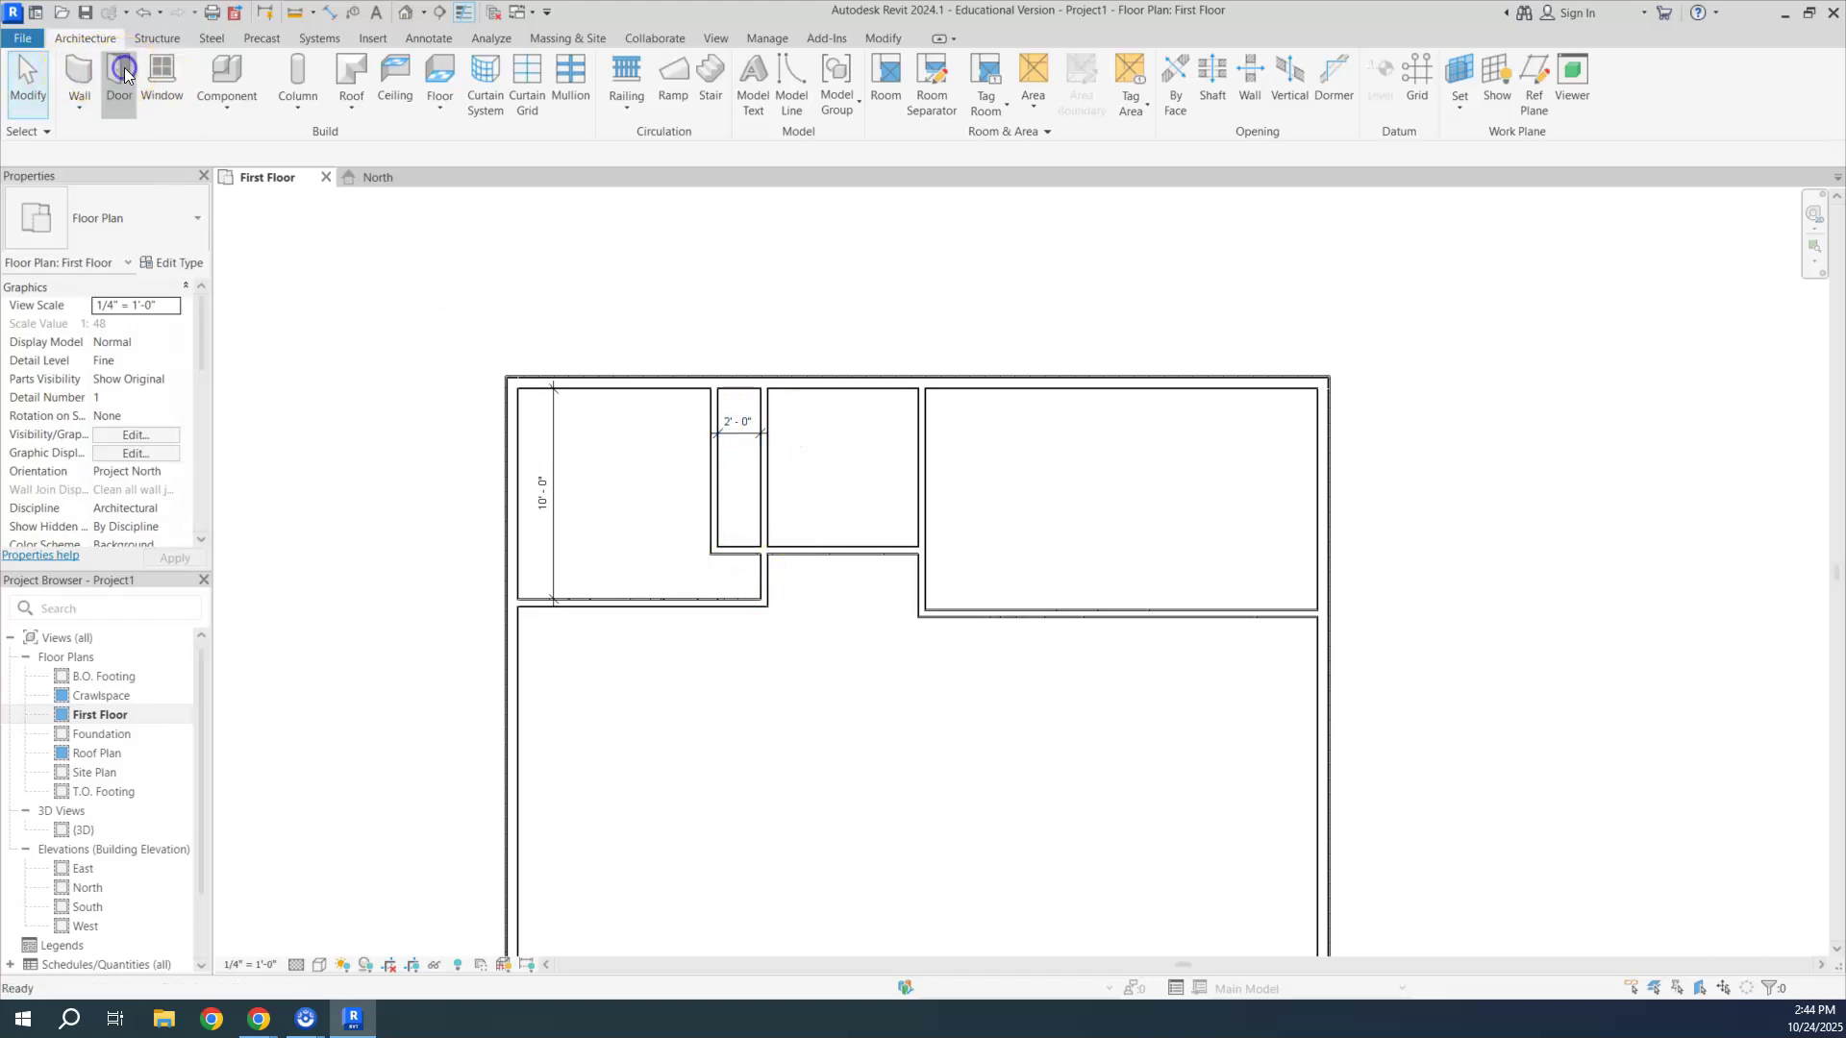
left_click(154, 229)
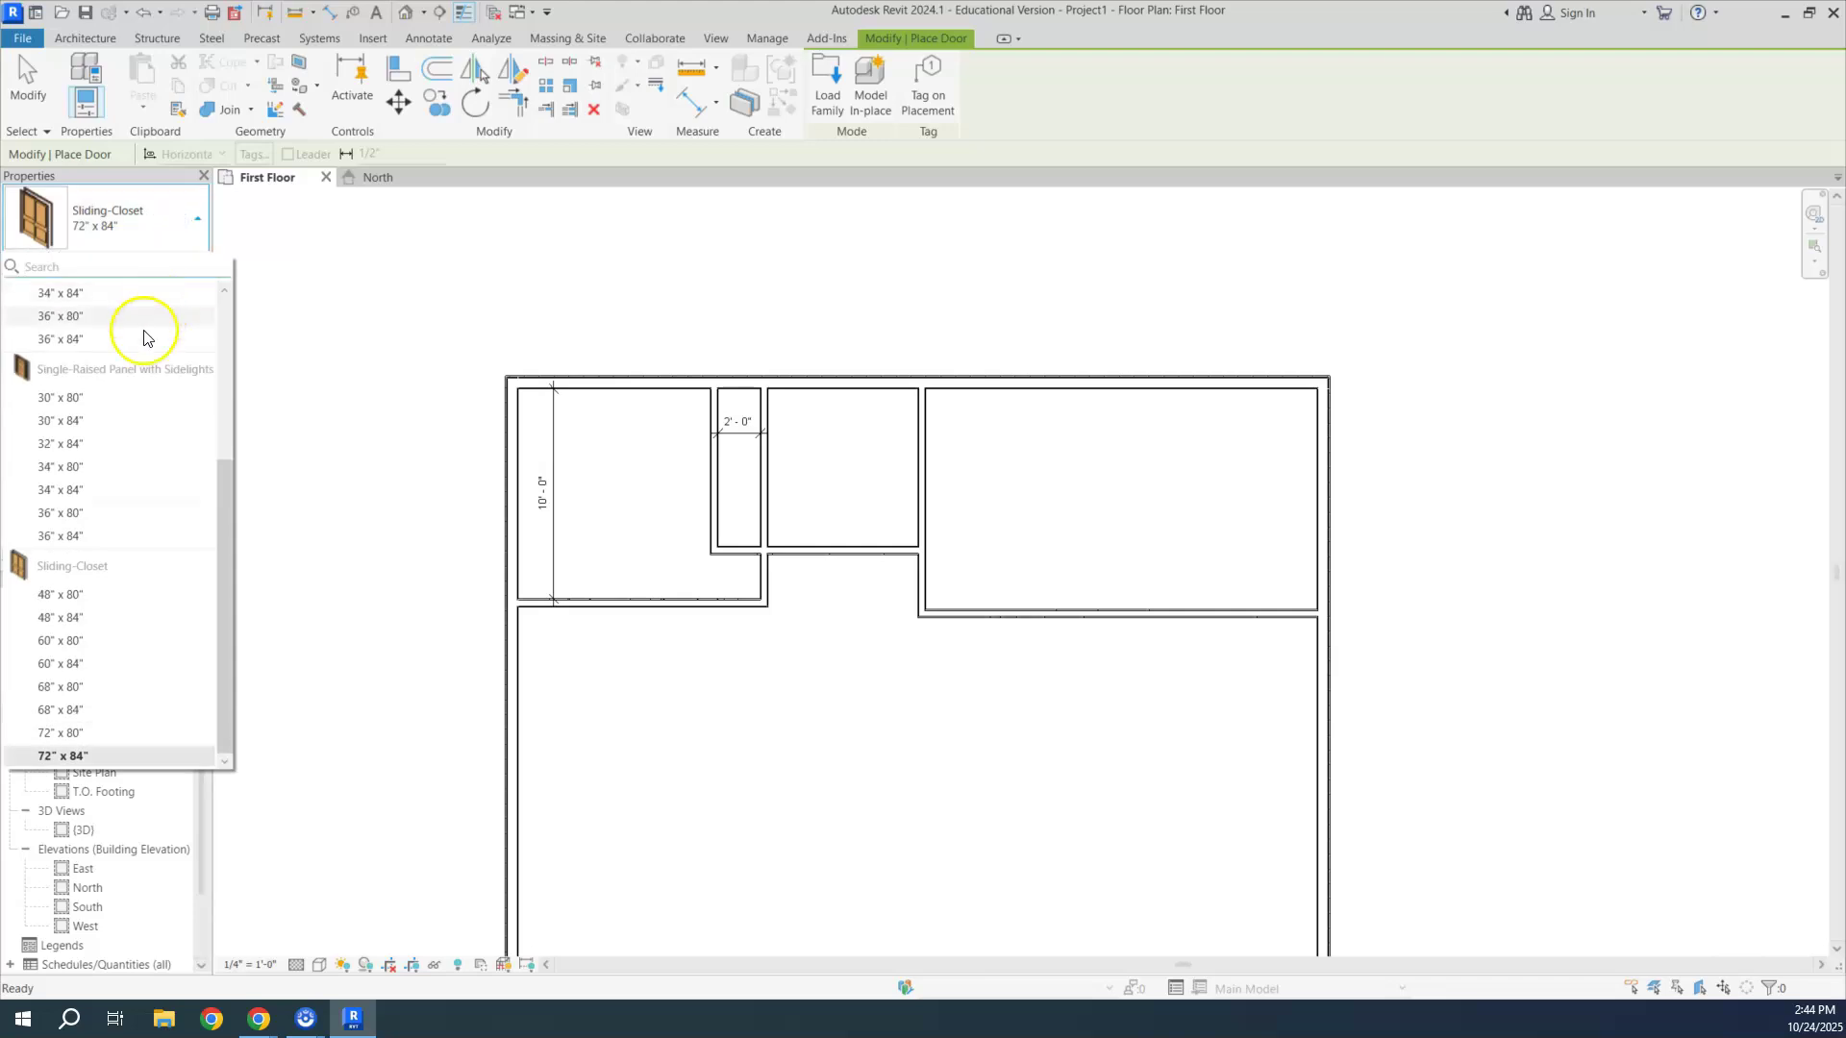
left_click(101, 515)
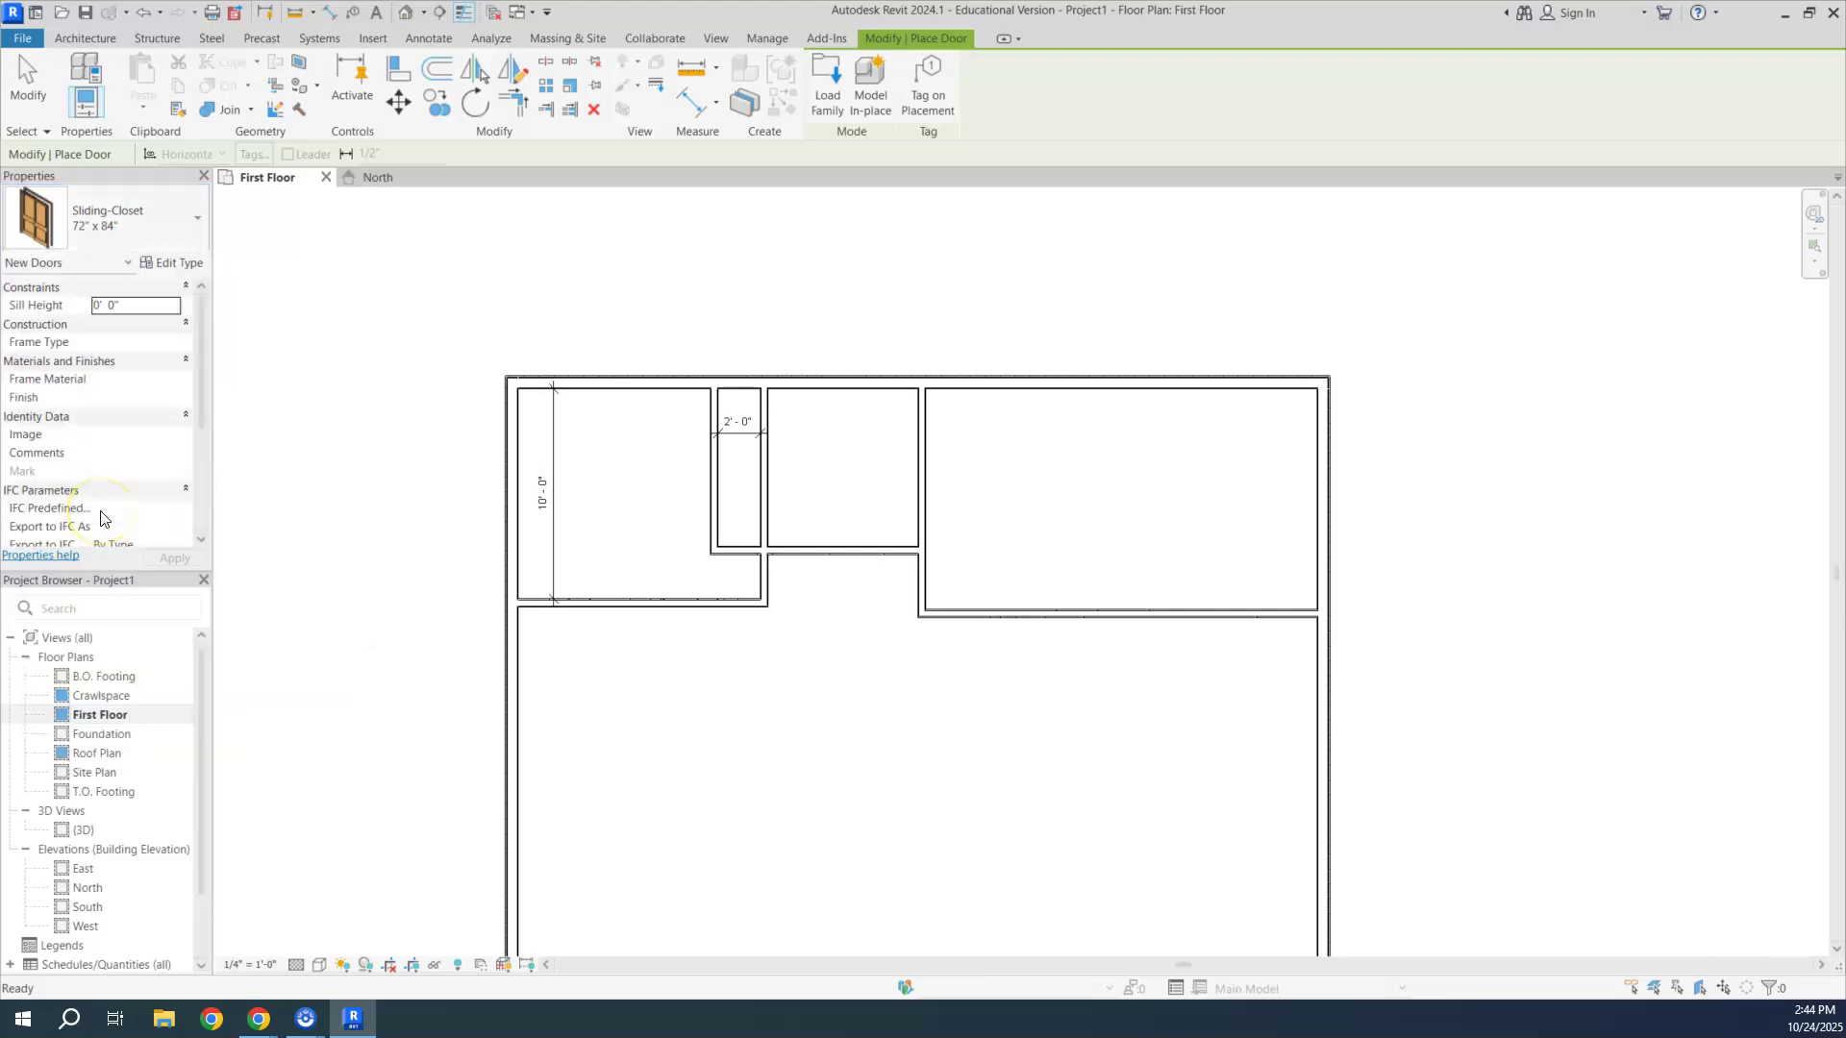
left_click(113, 212)
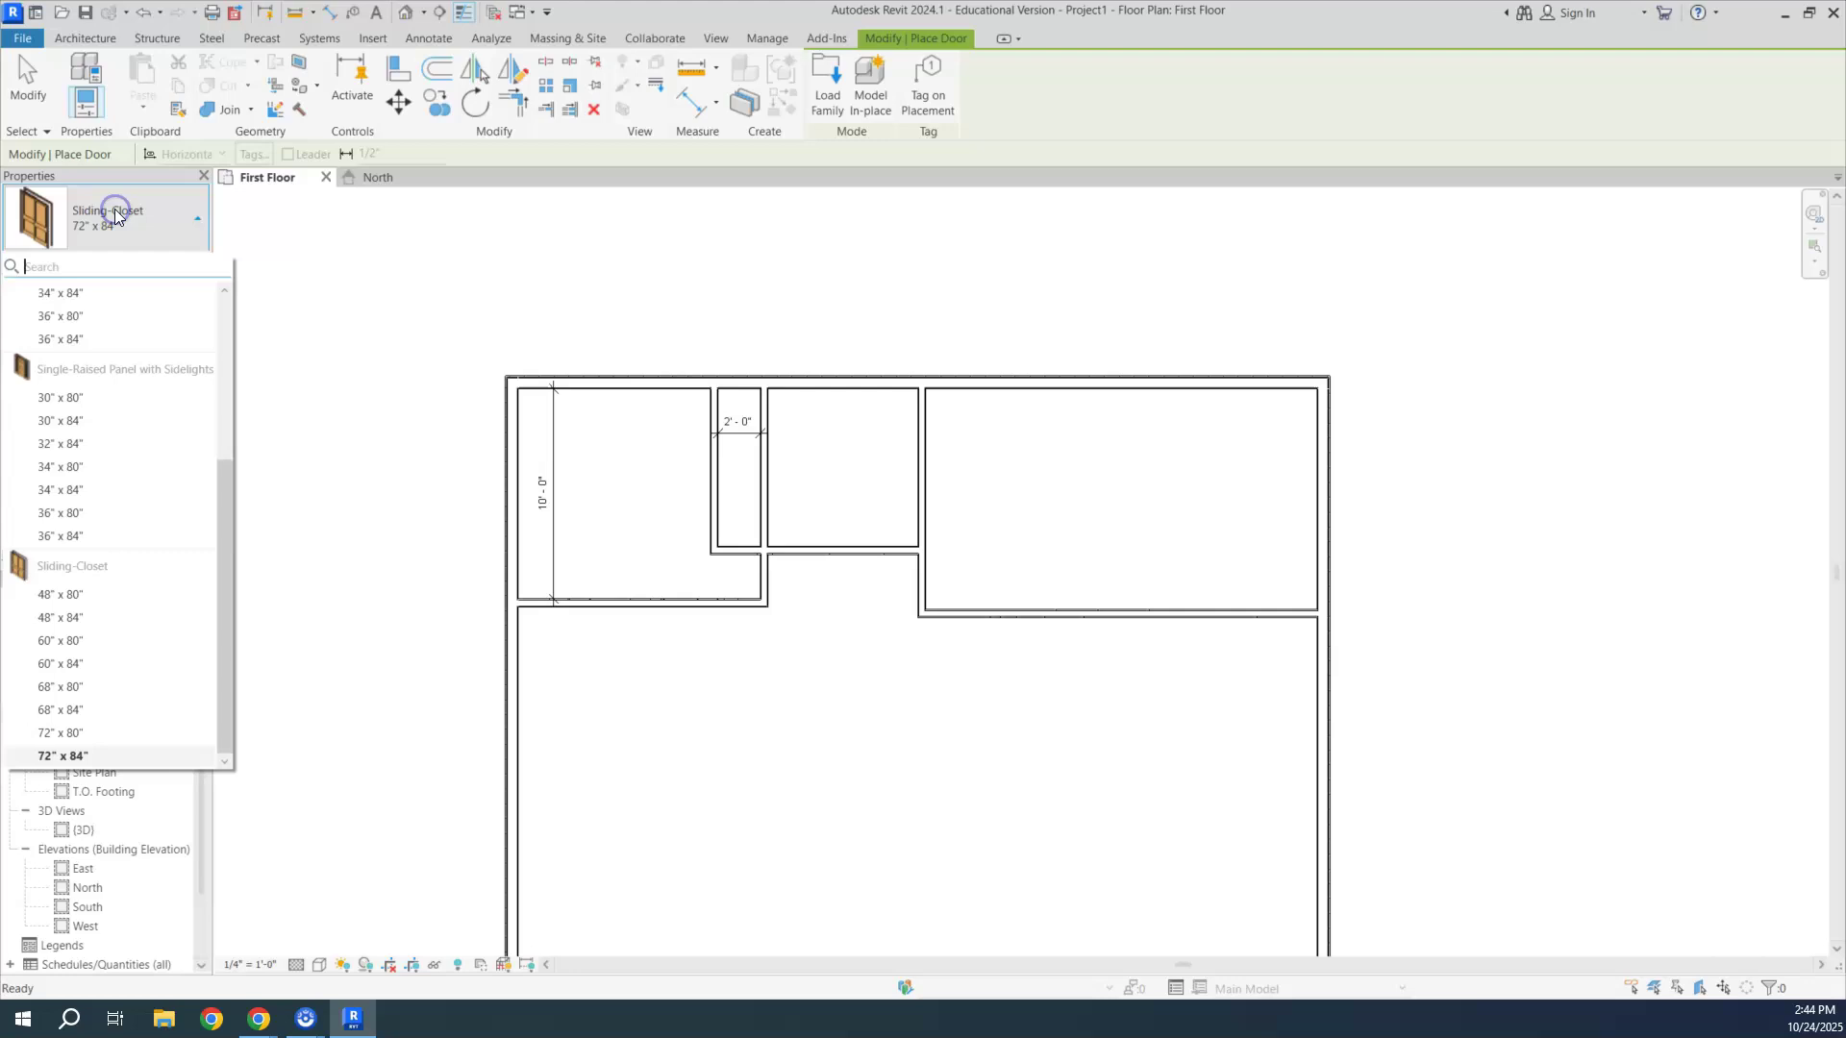
left_click(66, 514)
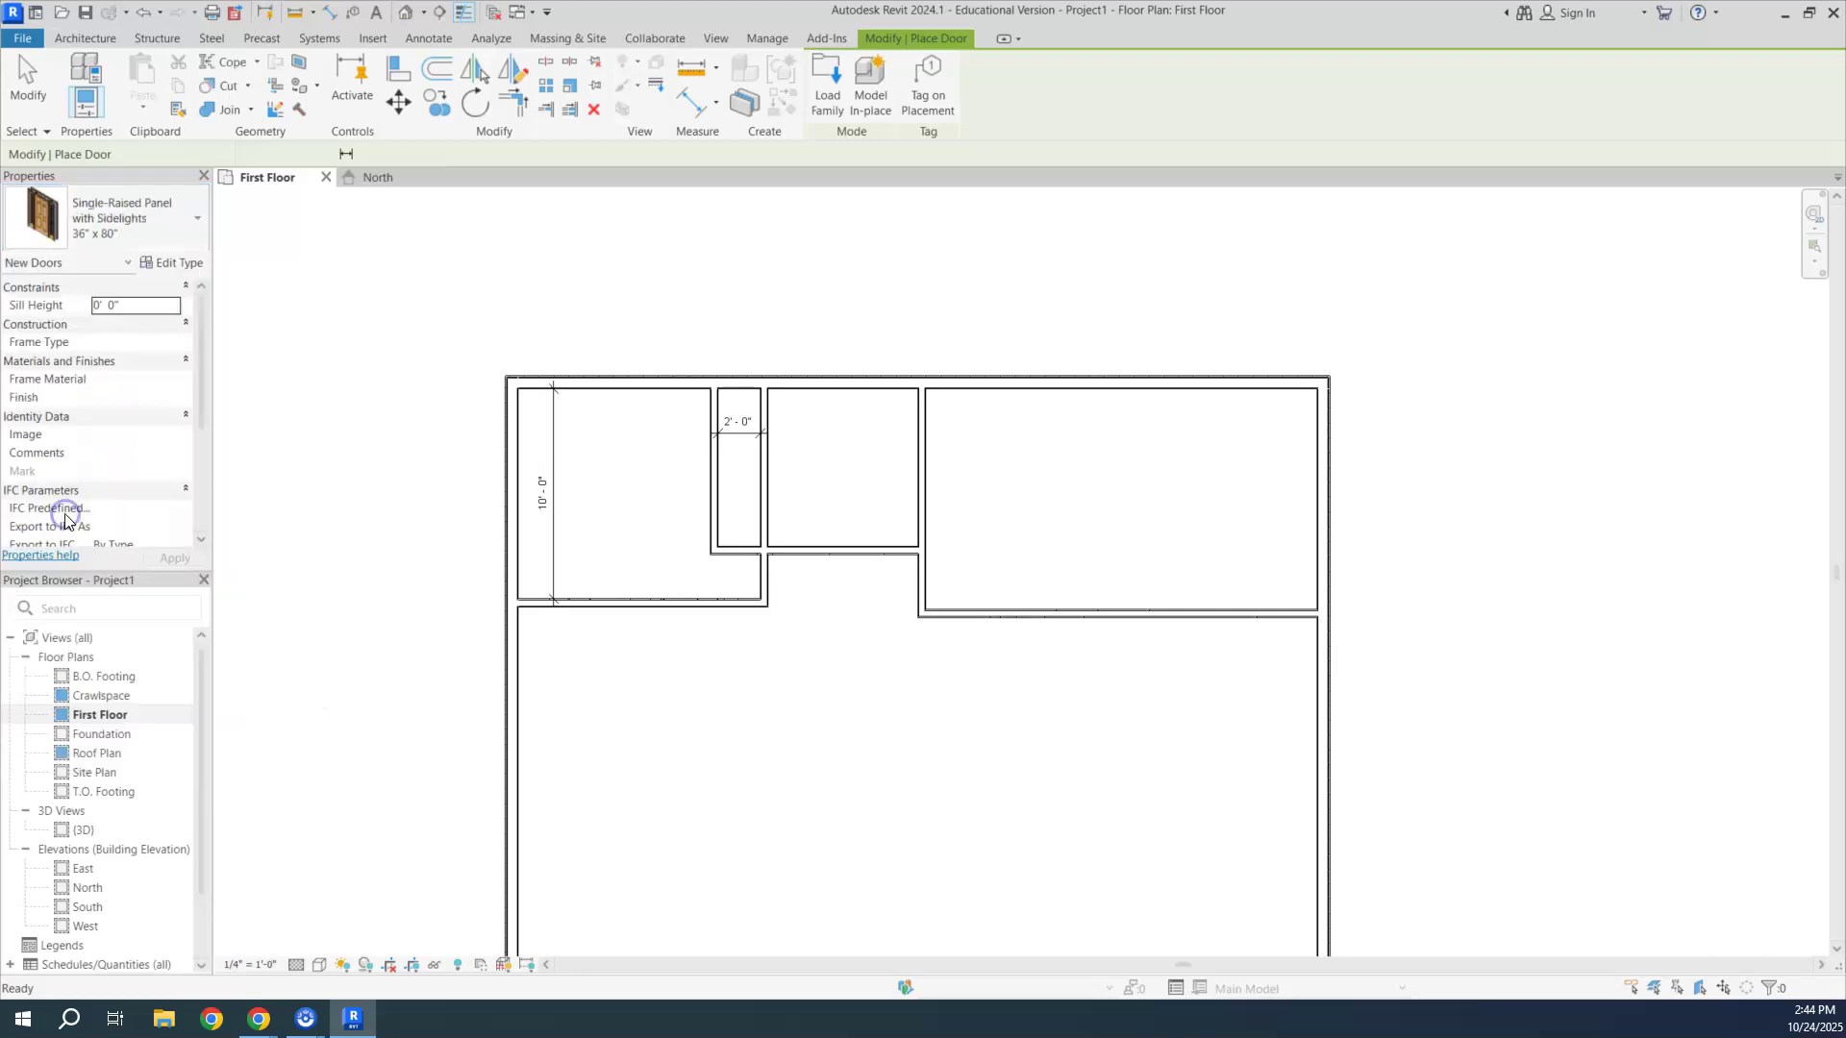
left_click(144, 223)
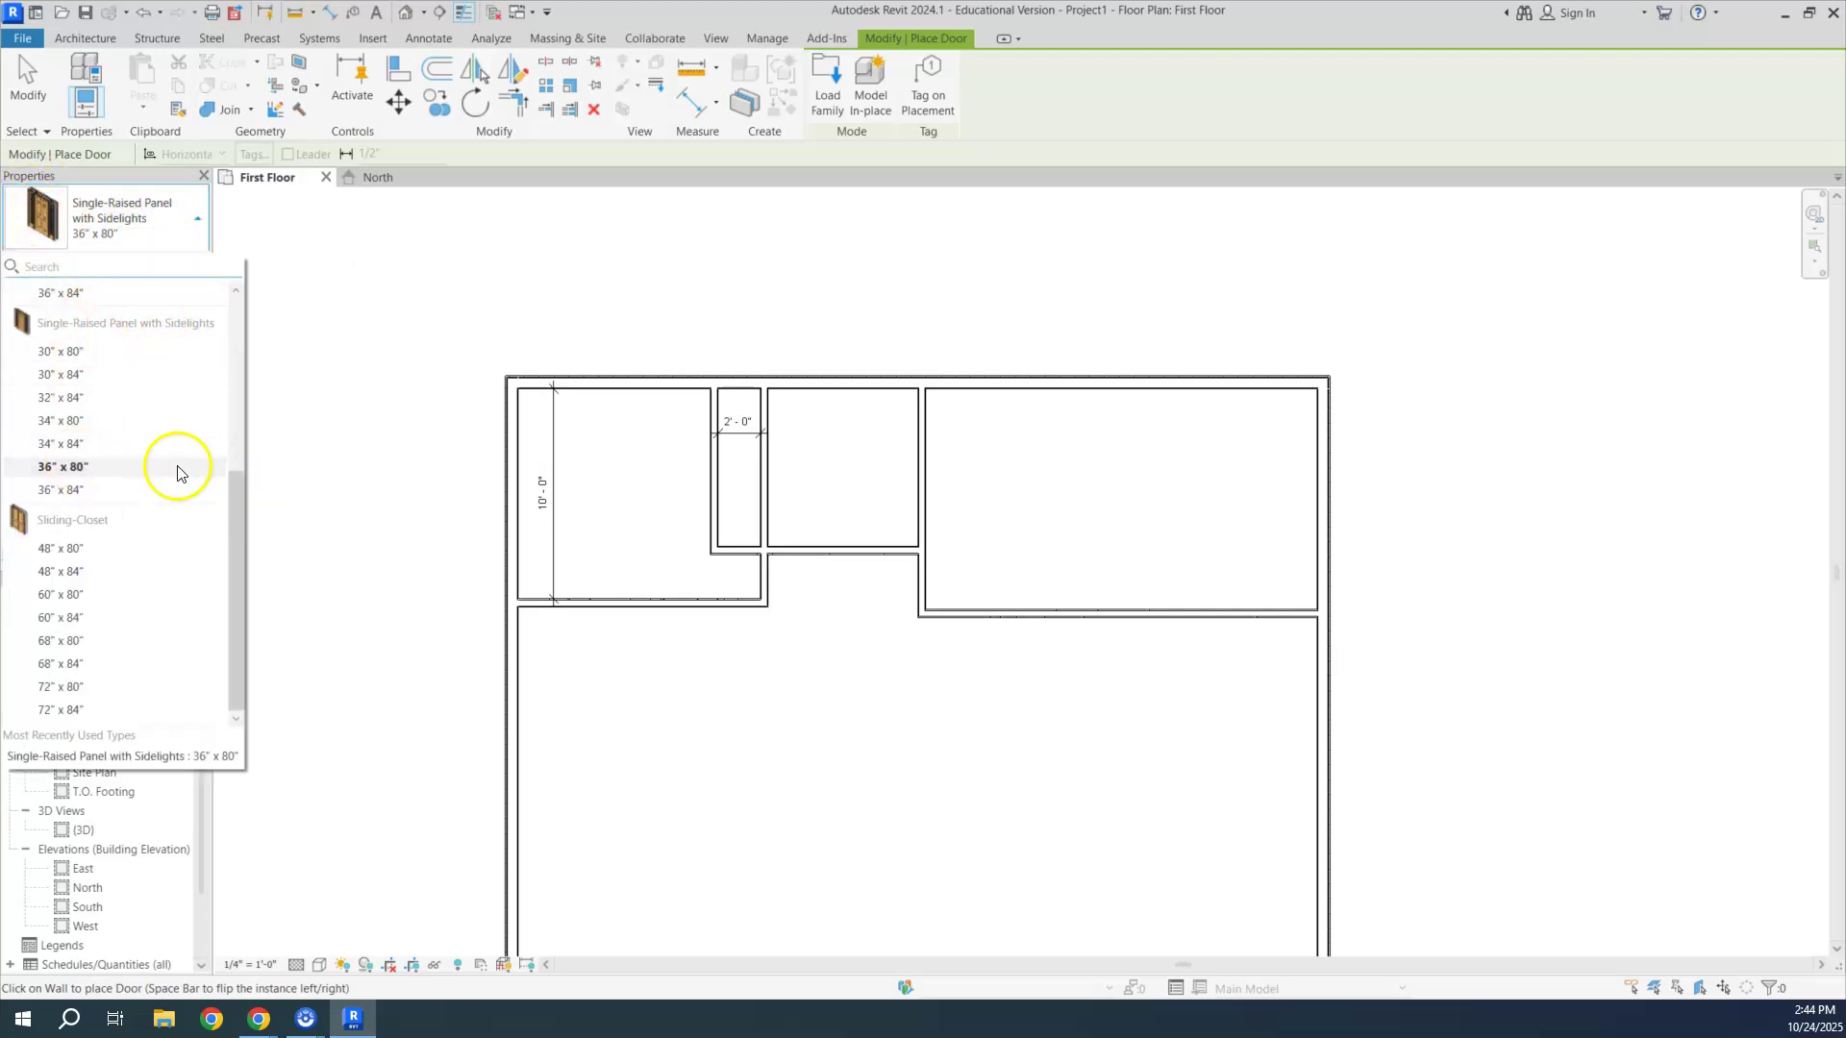
left_click(106, 466)
middle_click_drag(754, 525, 679, 267)
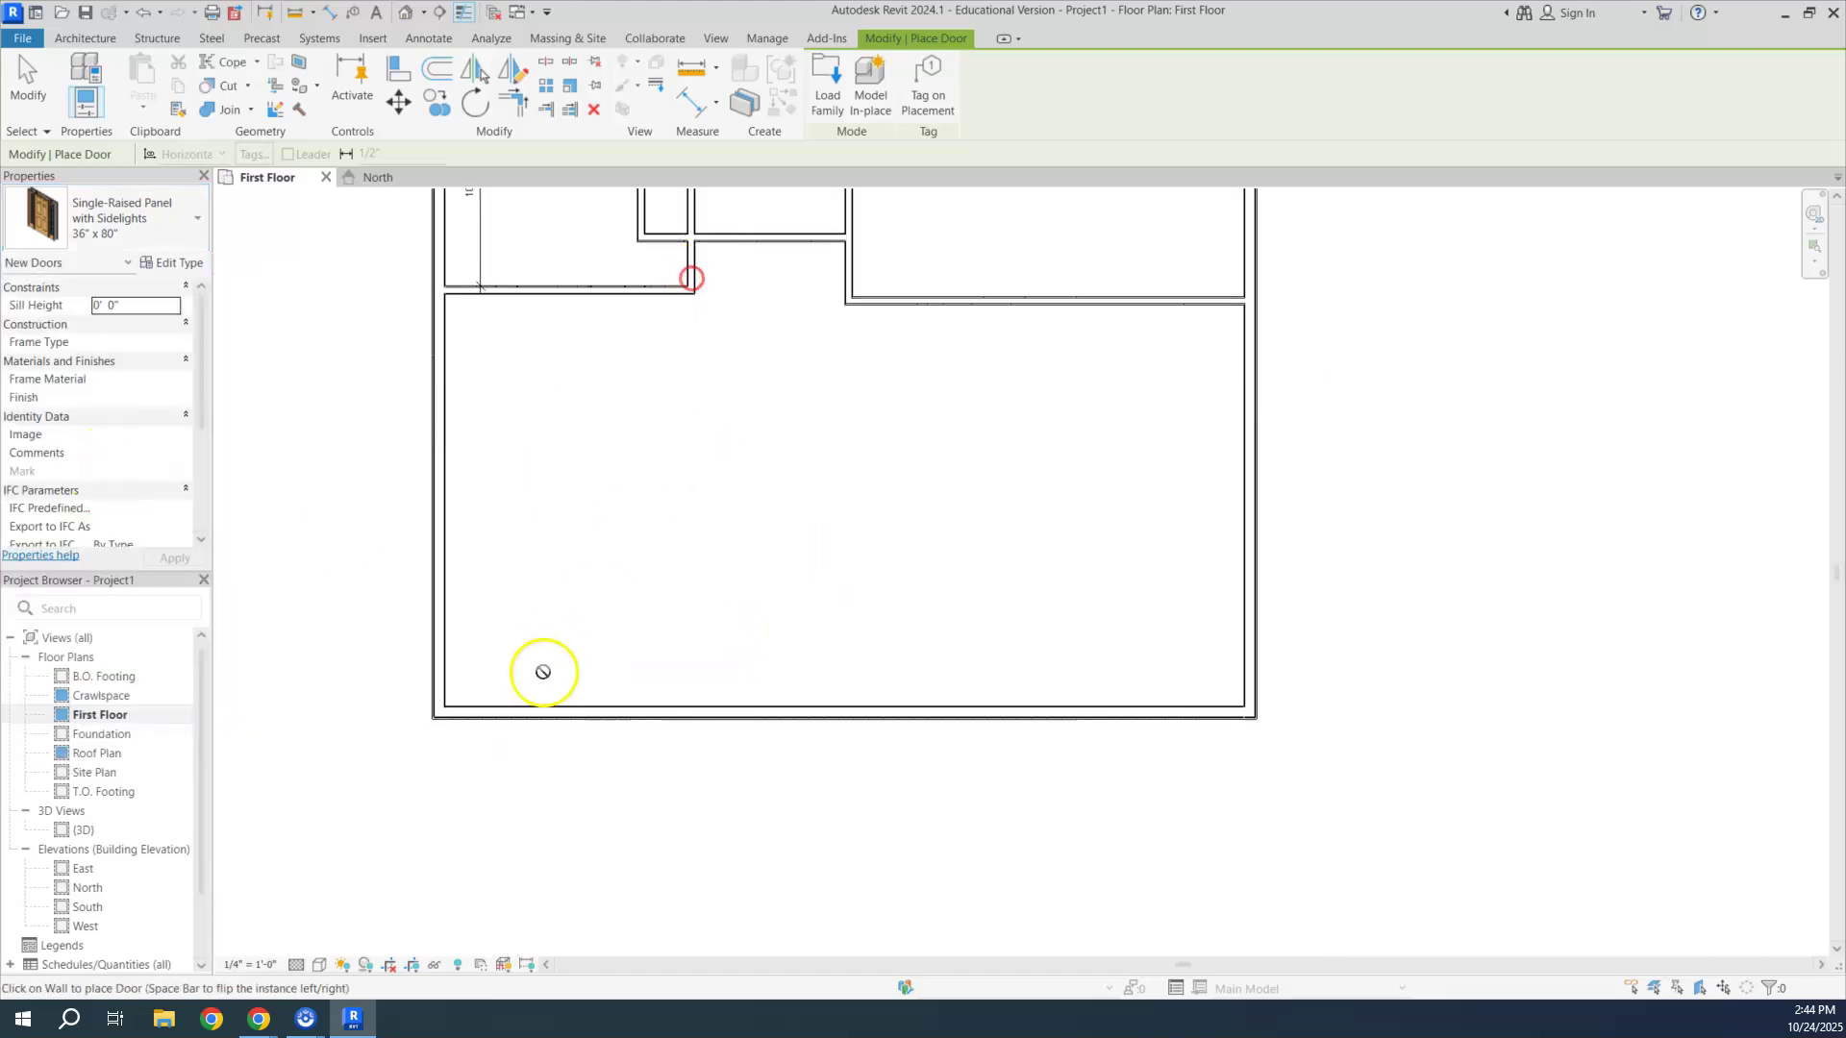
left_click(784, 706)
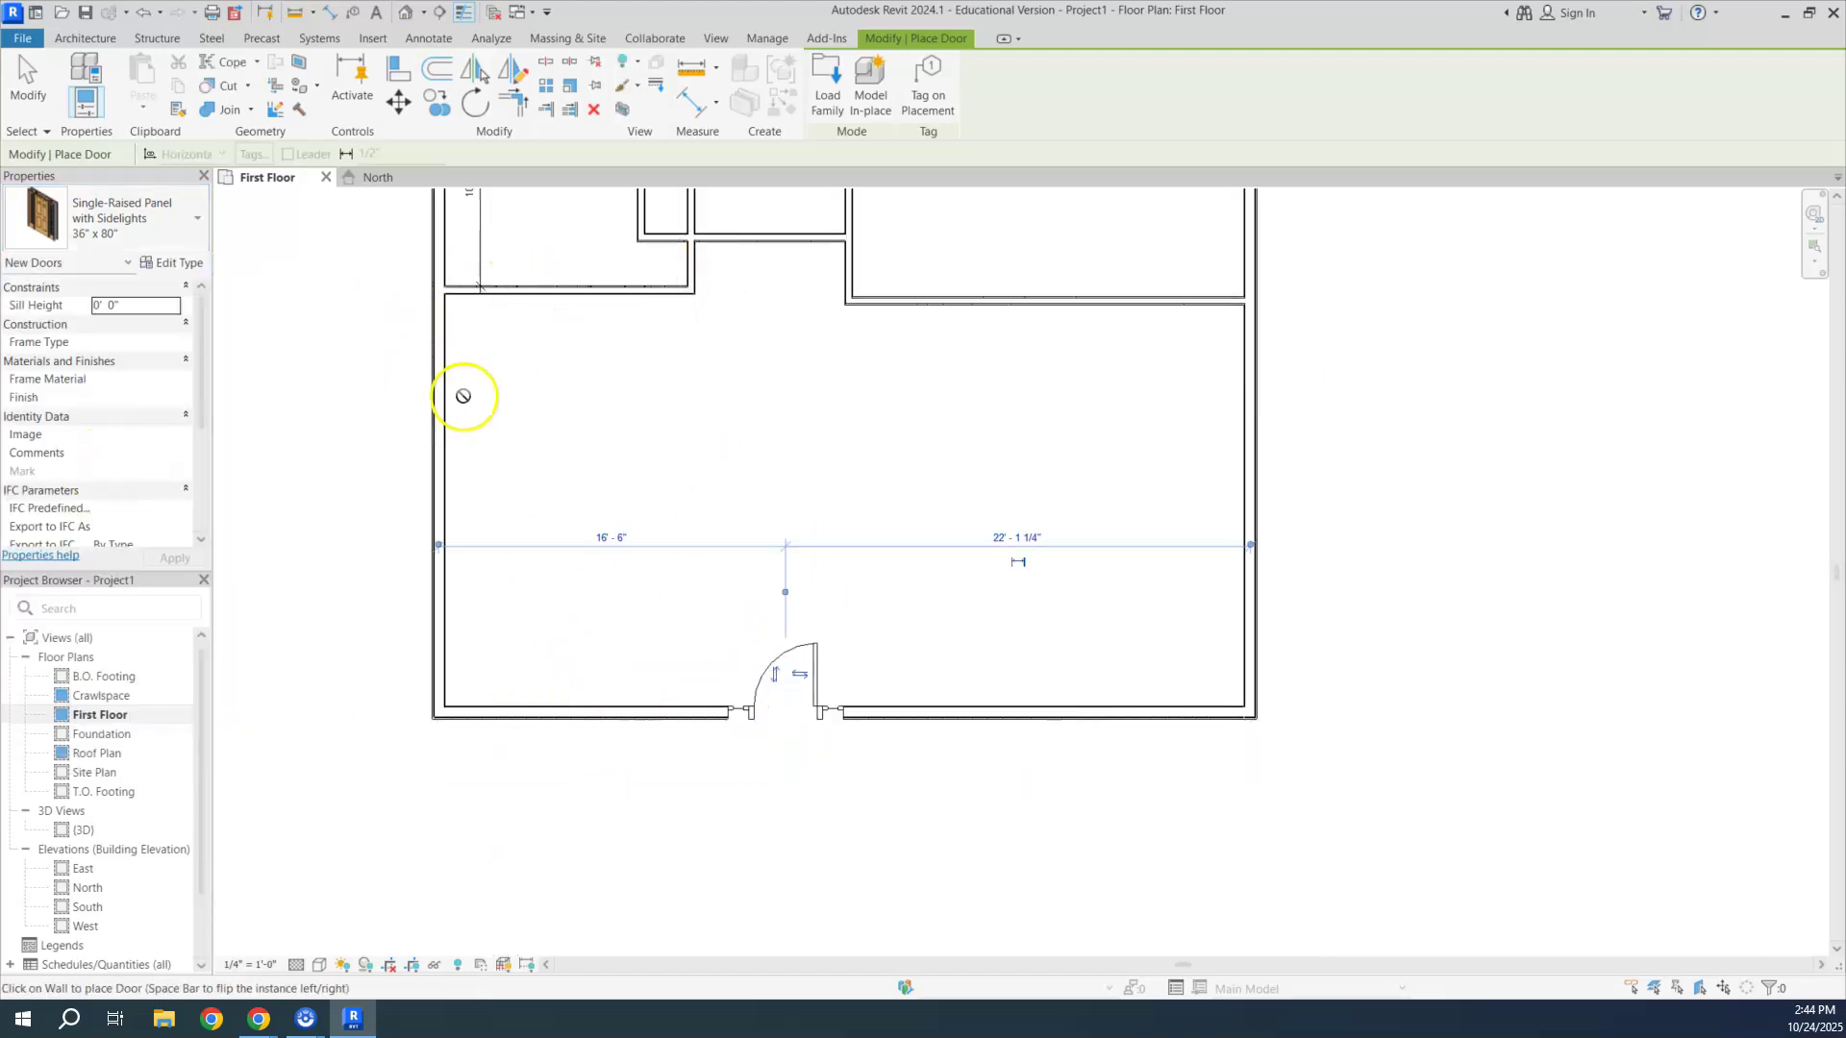
Step: Place a 36" x 80" Single-Flush door centred in the middle room's south partition, 3'-9" from each side partition
left_click(139, 231)
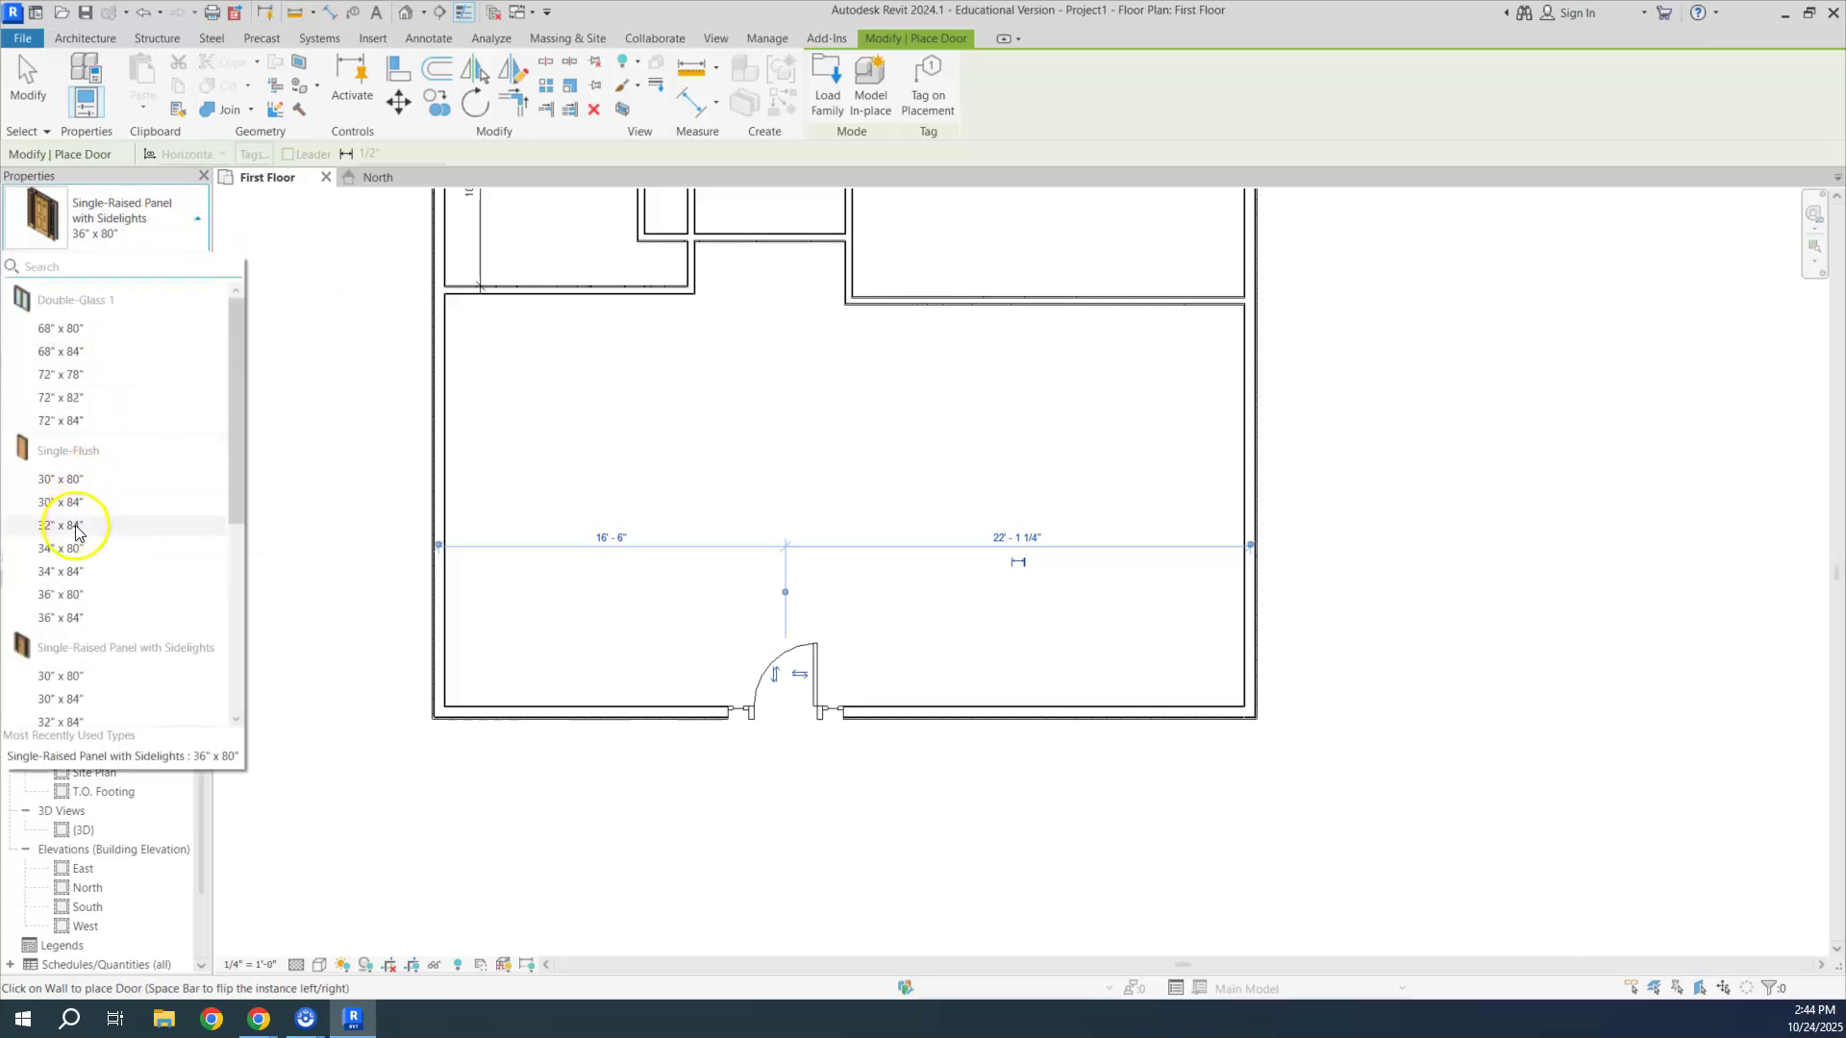
left_click(69, 596)
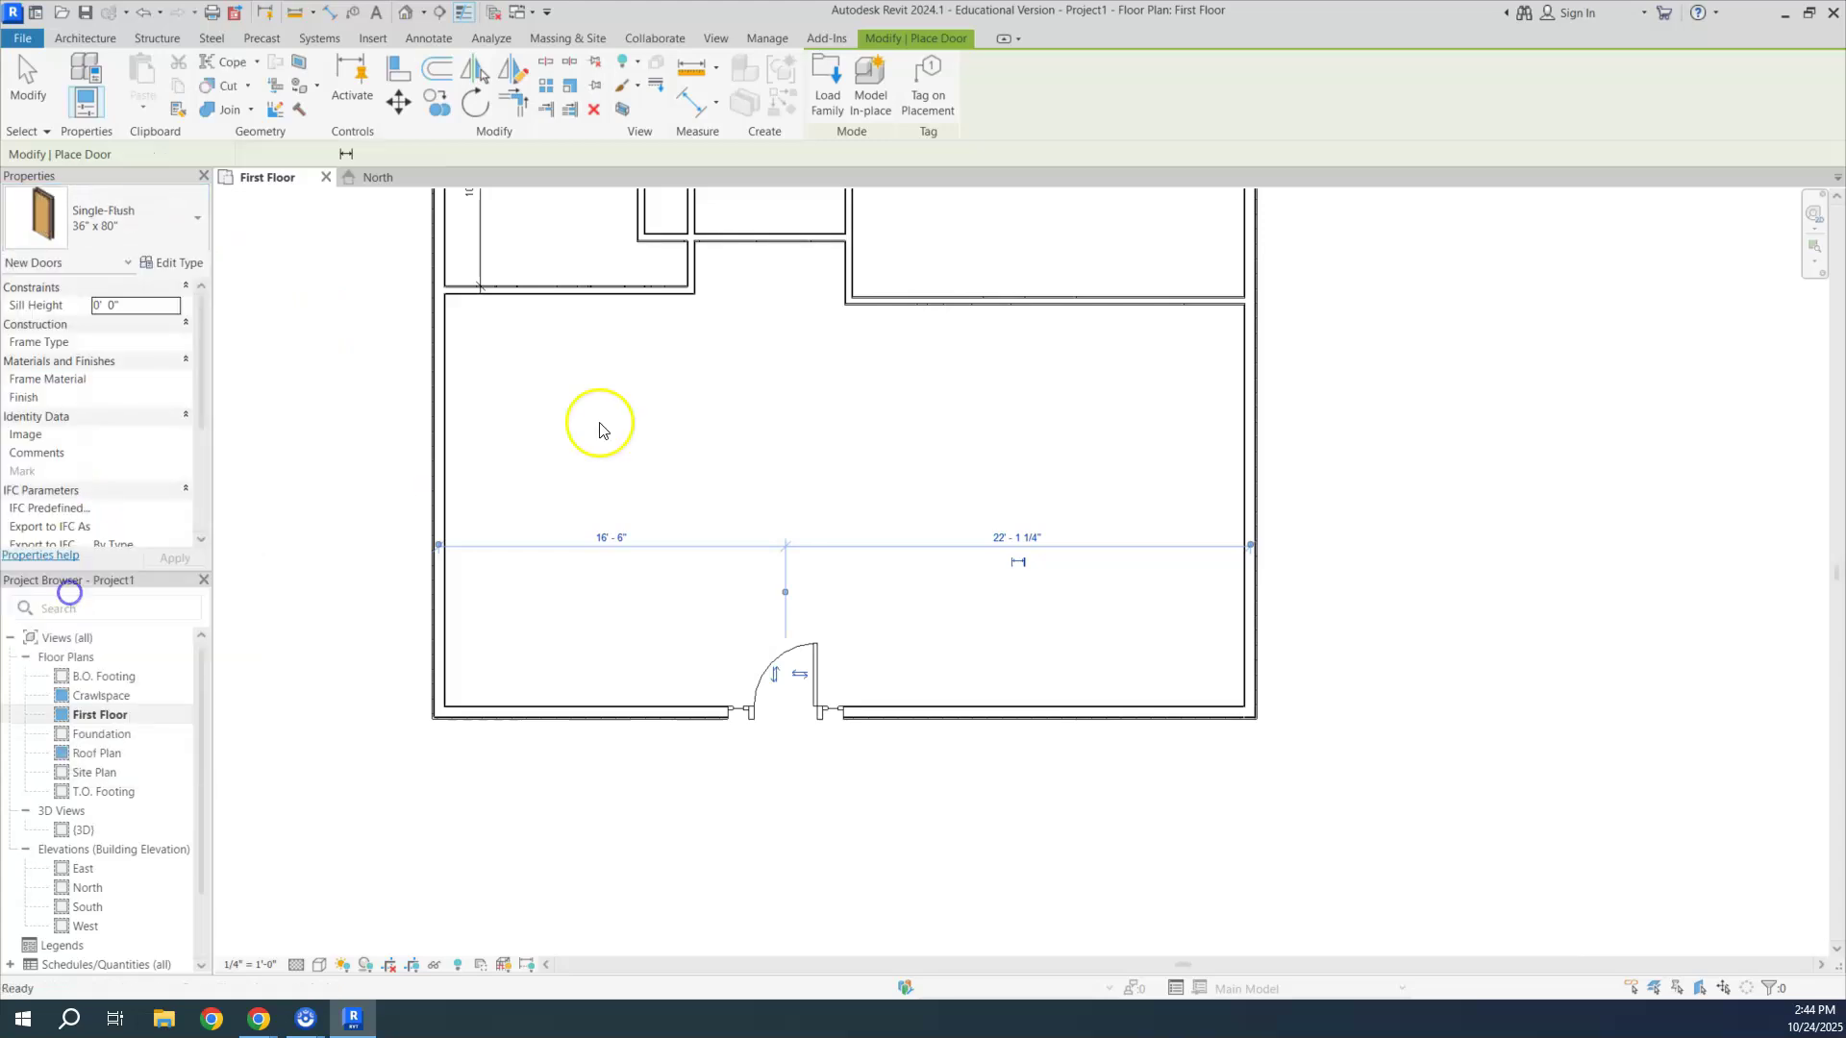
left_click(761, 238)
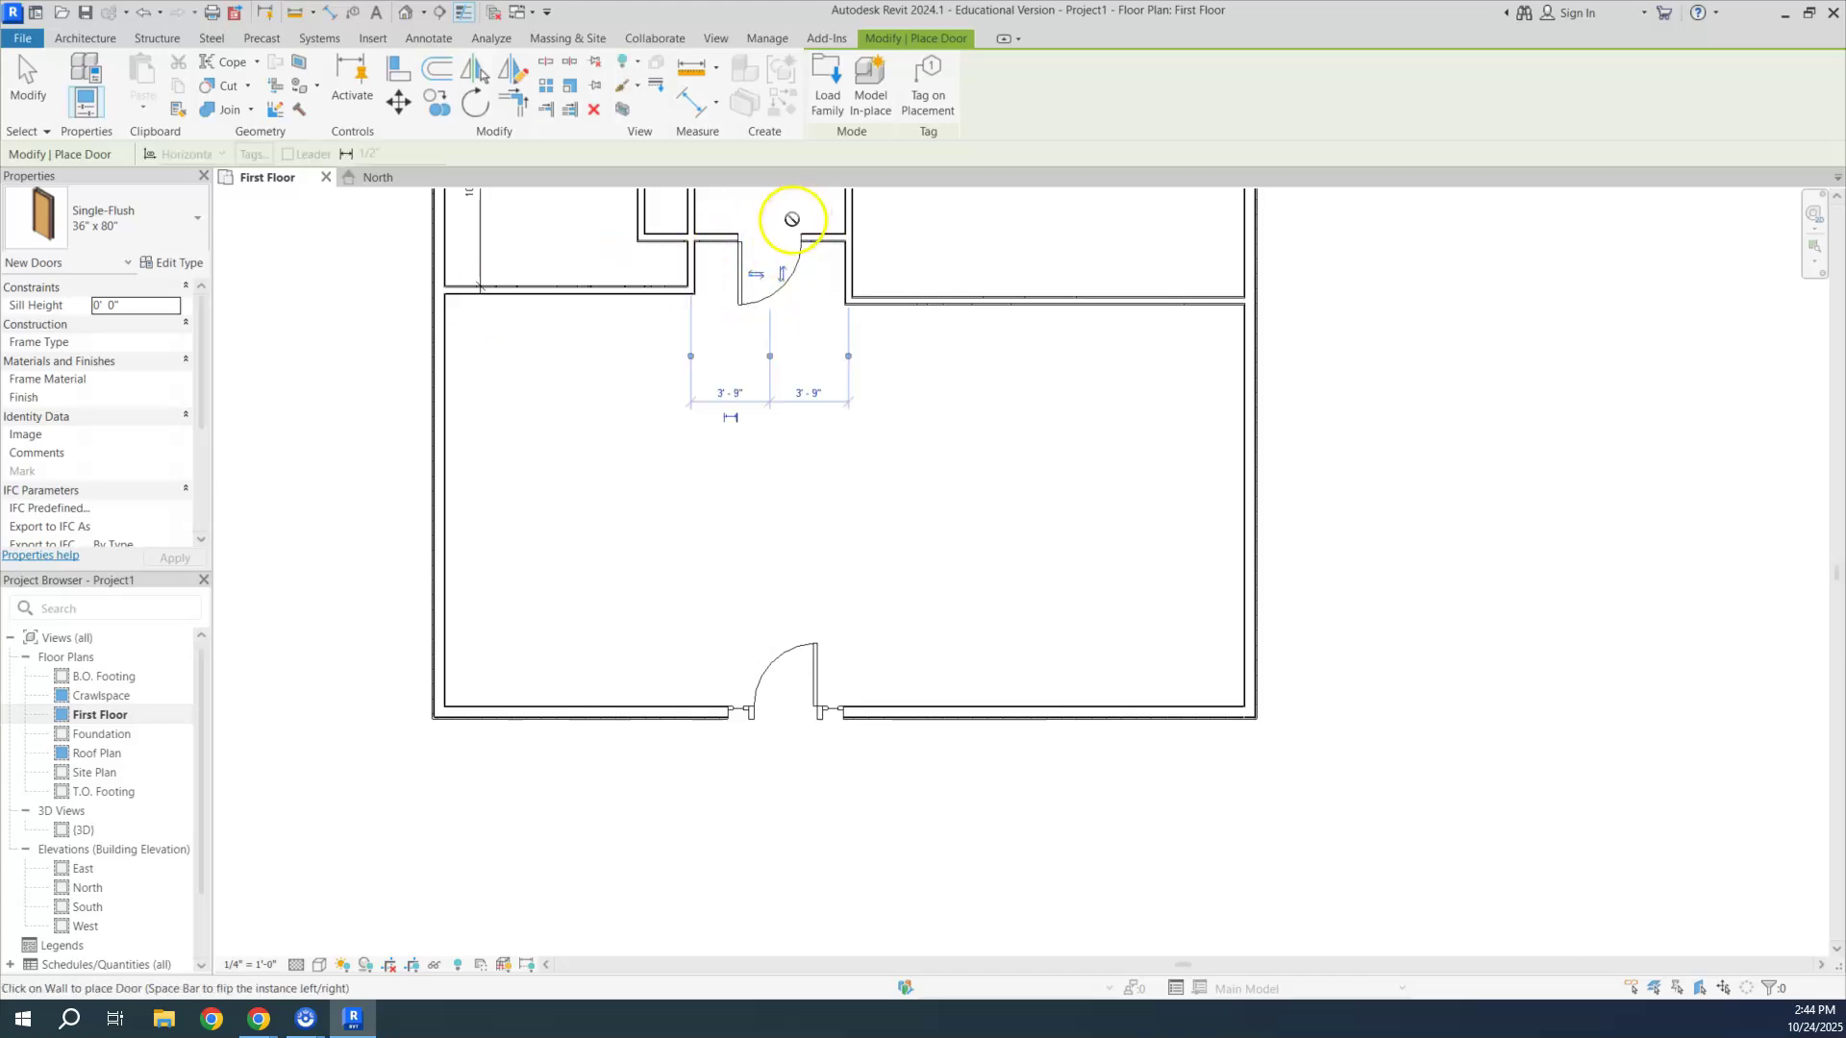
middle_click_drag(791, 215, 779, 368)
left_click(161, 223)
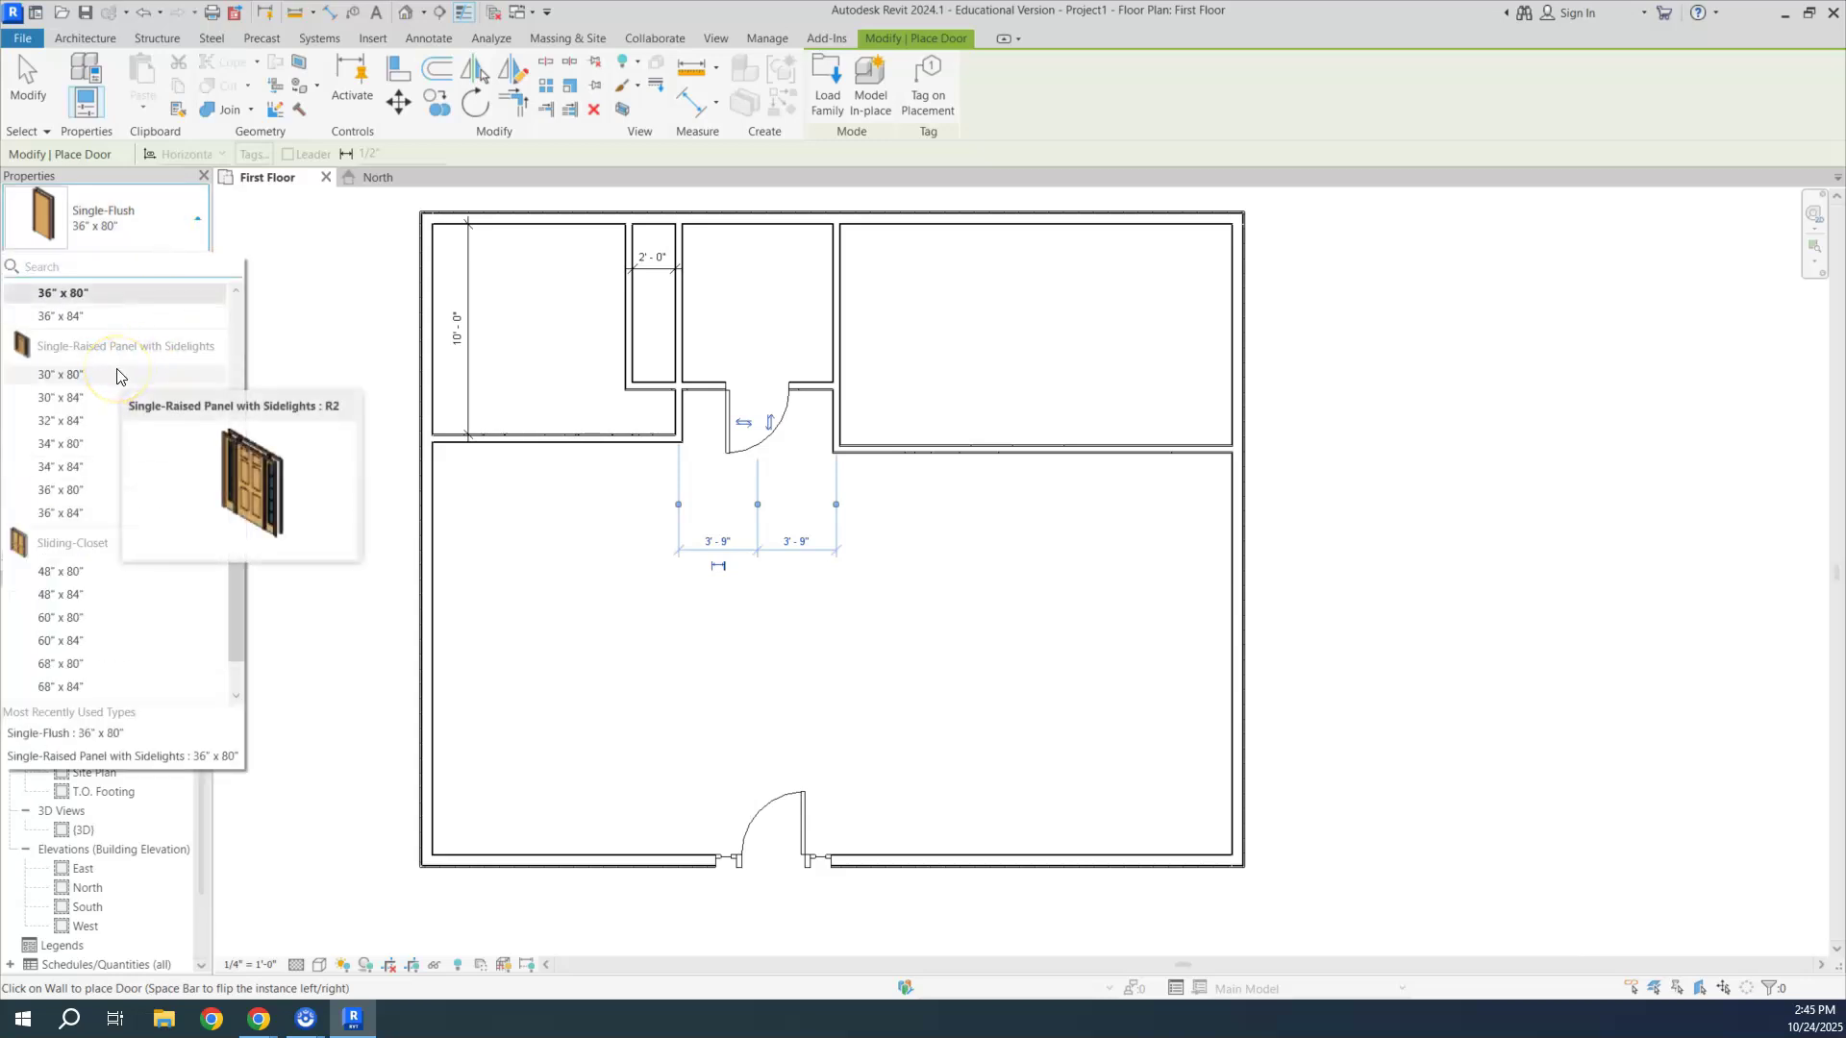
left_click(118, 375)
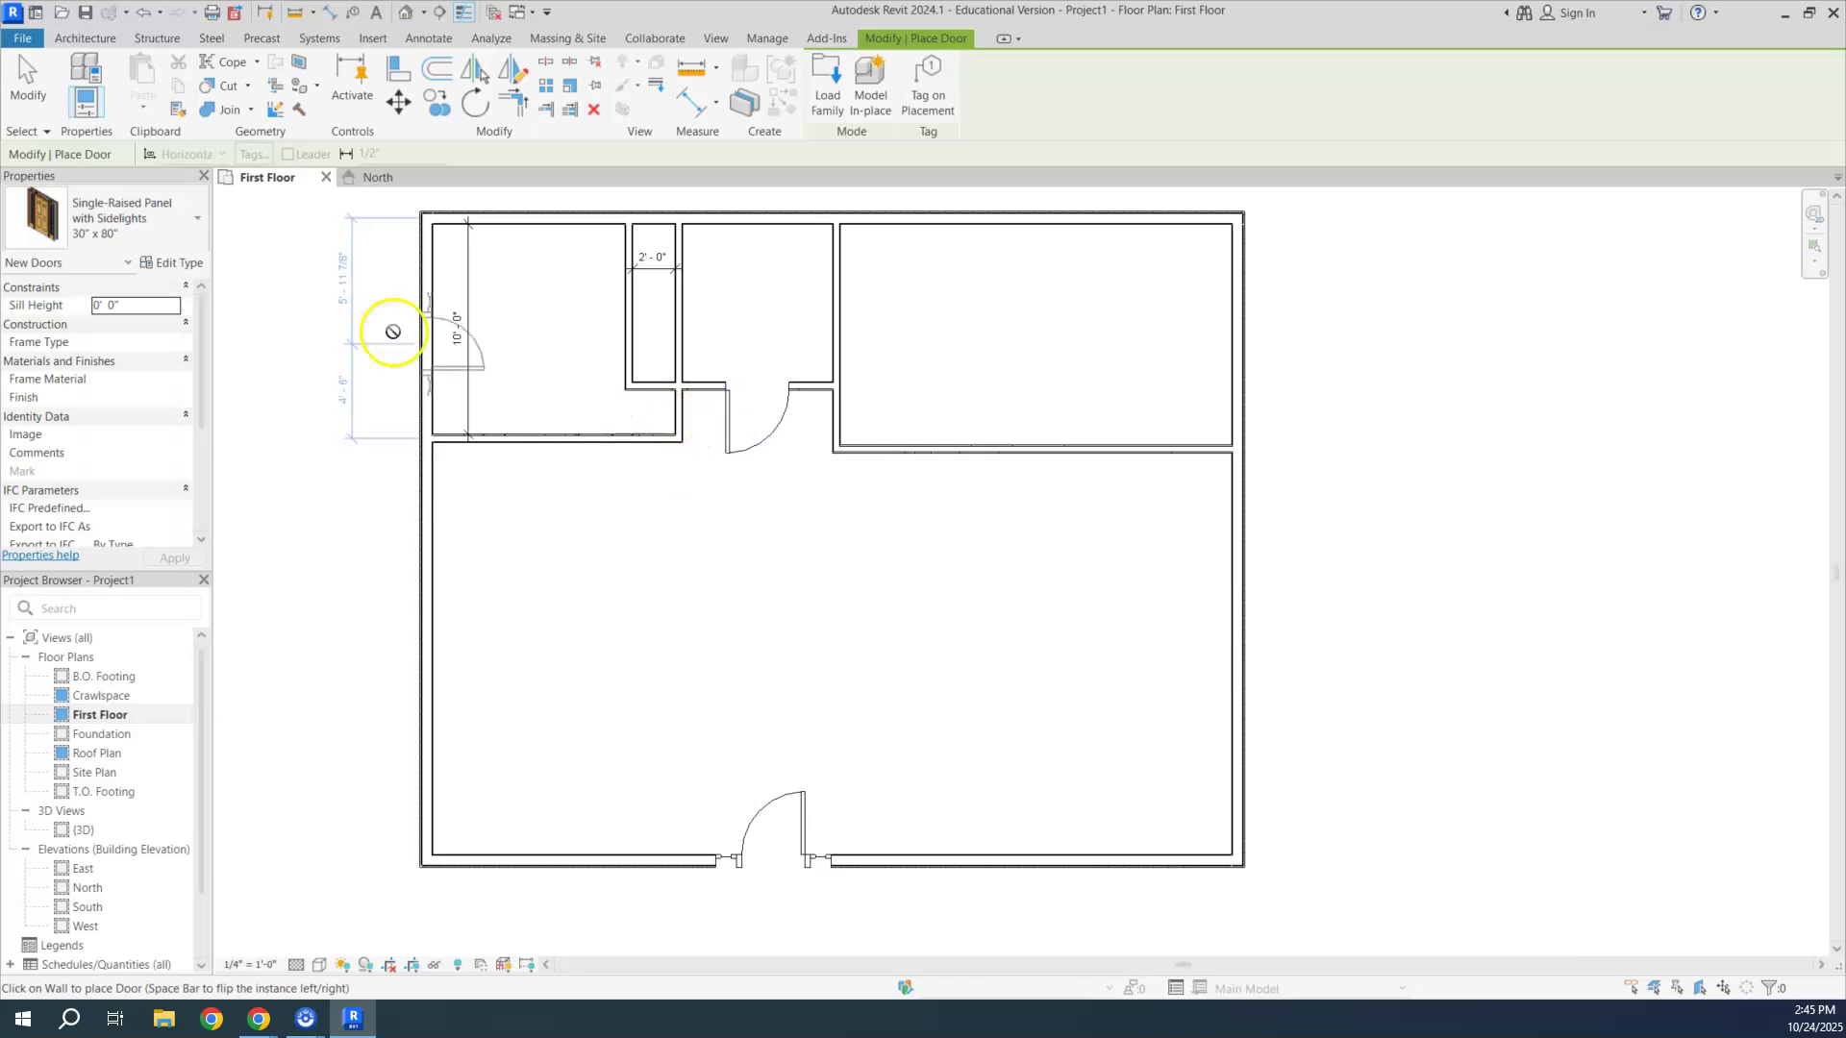
left_click(20, 77)
Step: Shift the northwest room's south partition southward until the room's north-south dimension is 11'-6"
left_click_drag(638, 437, 638, 469)
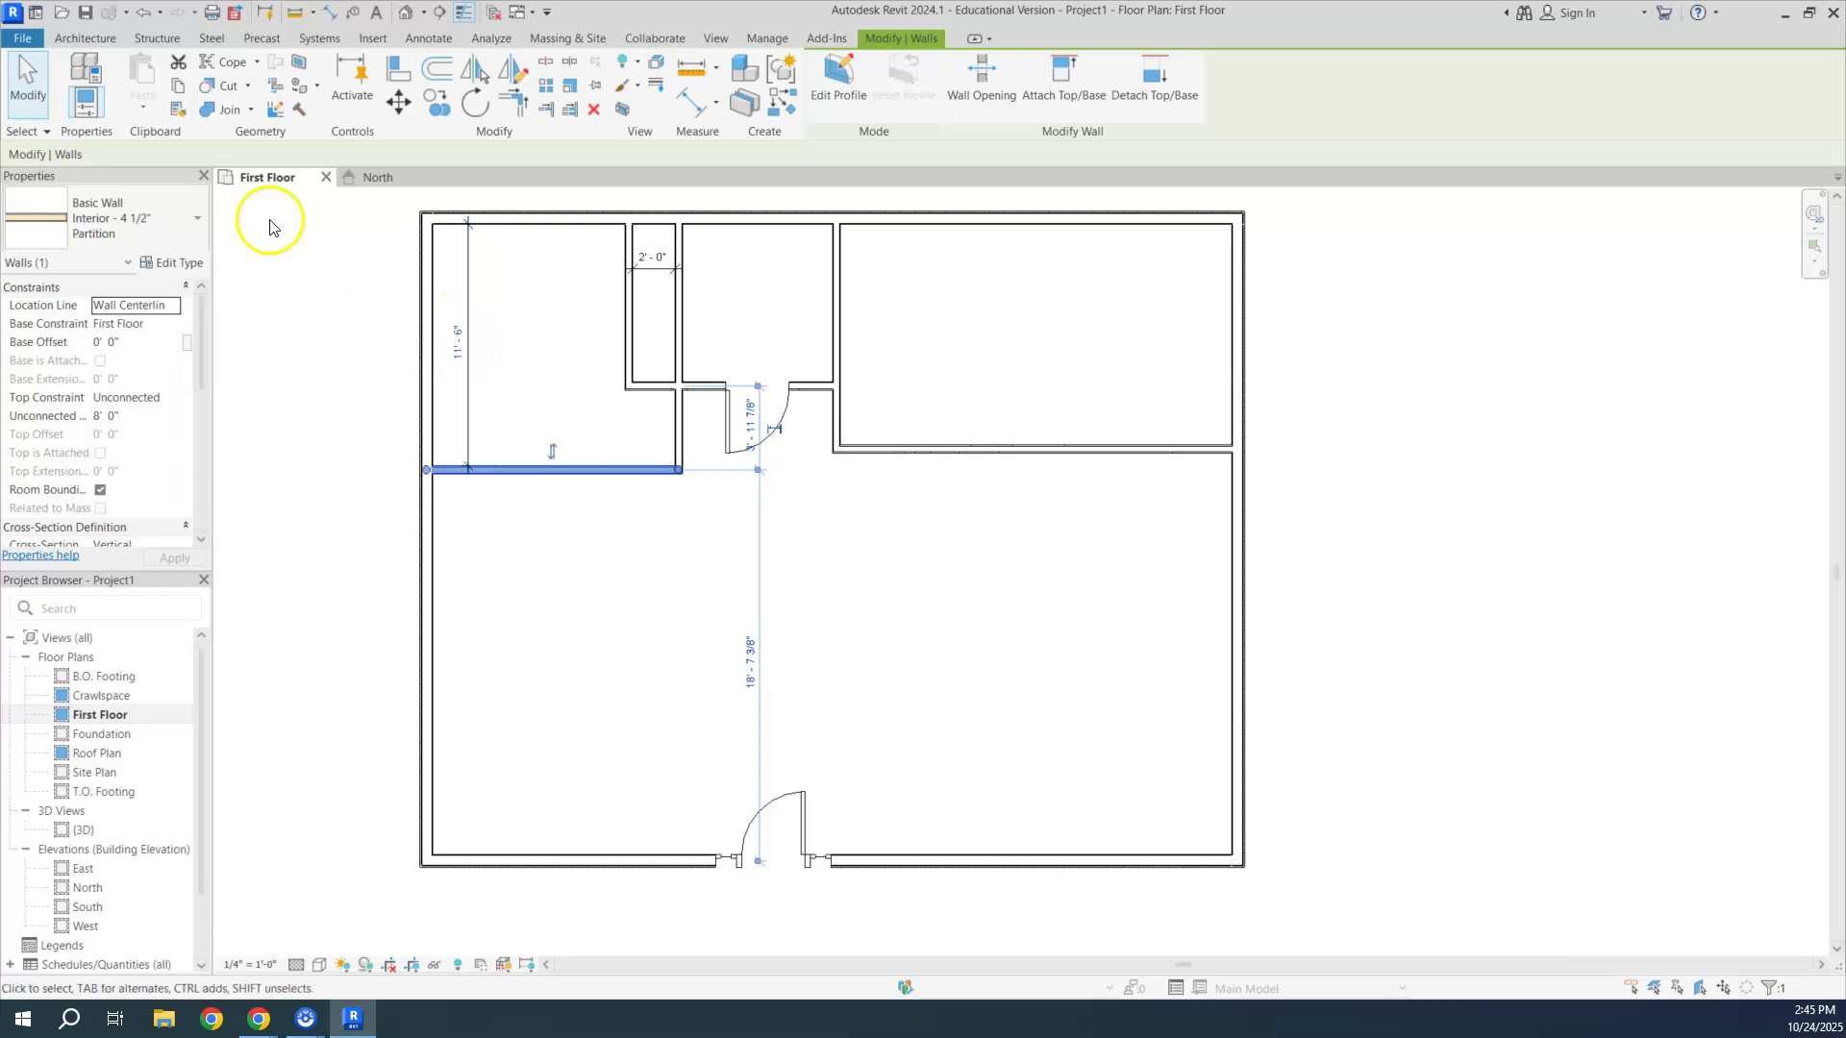
Step: Start a new door from the Single-Flush 30" x 80" type and duplicate that type as 28" x 80" 2
left_click(94, 42)
left_click(136, 67)
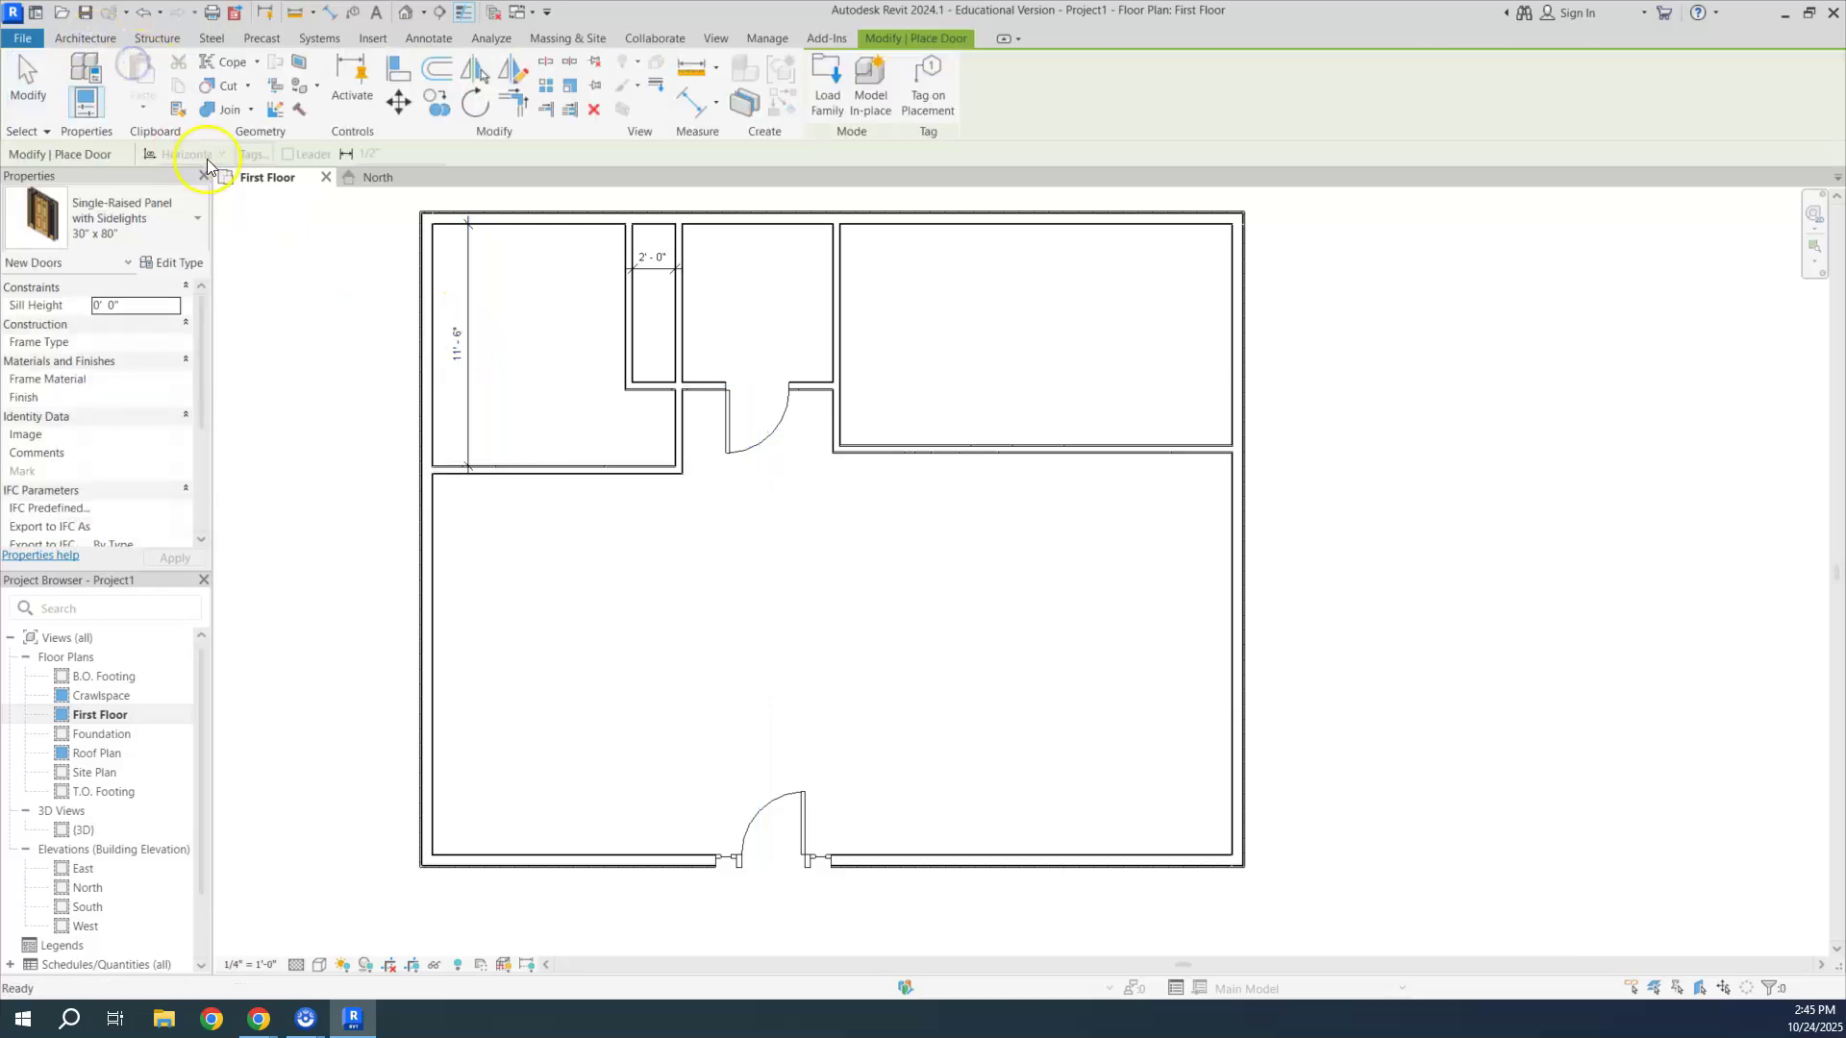
left_click(118, 225)
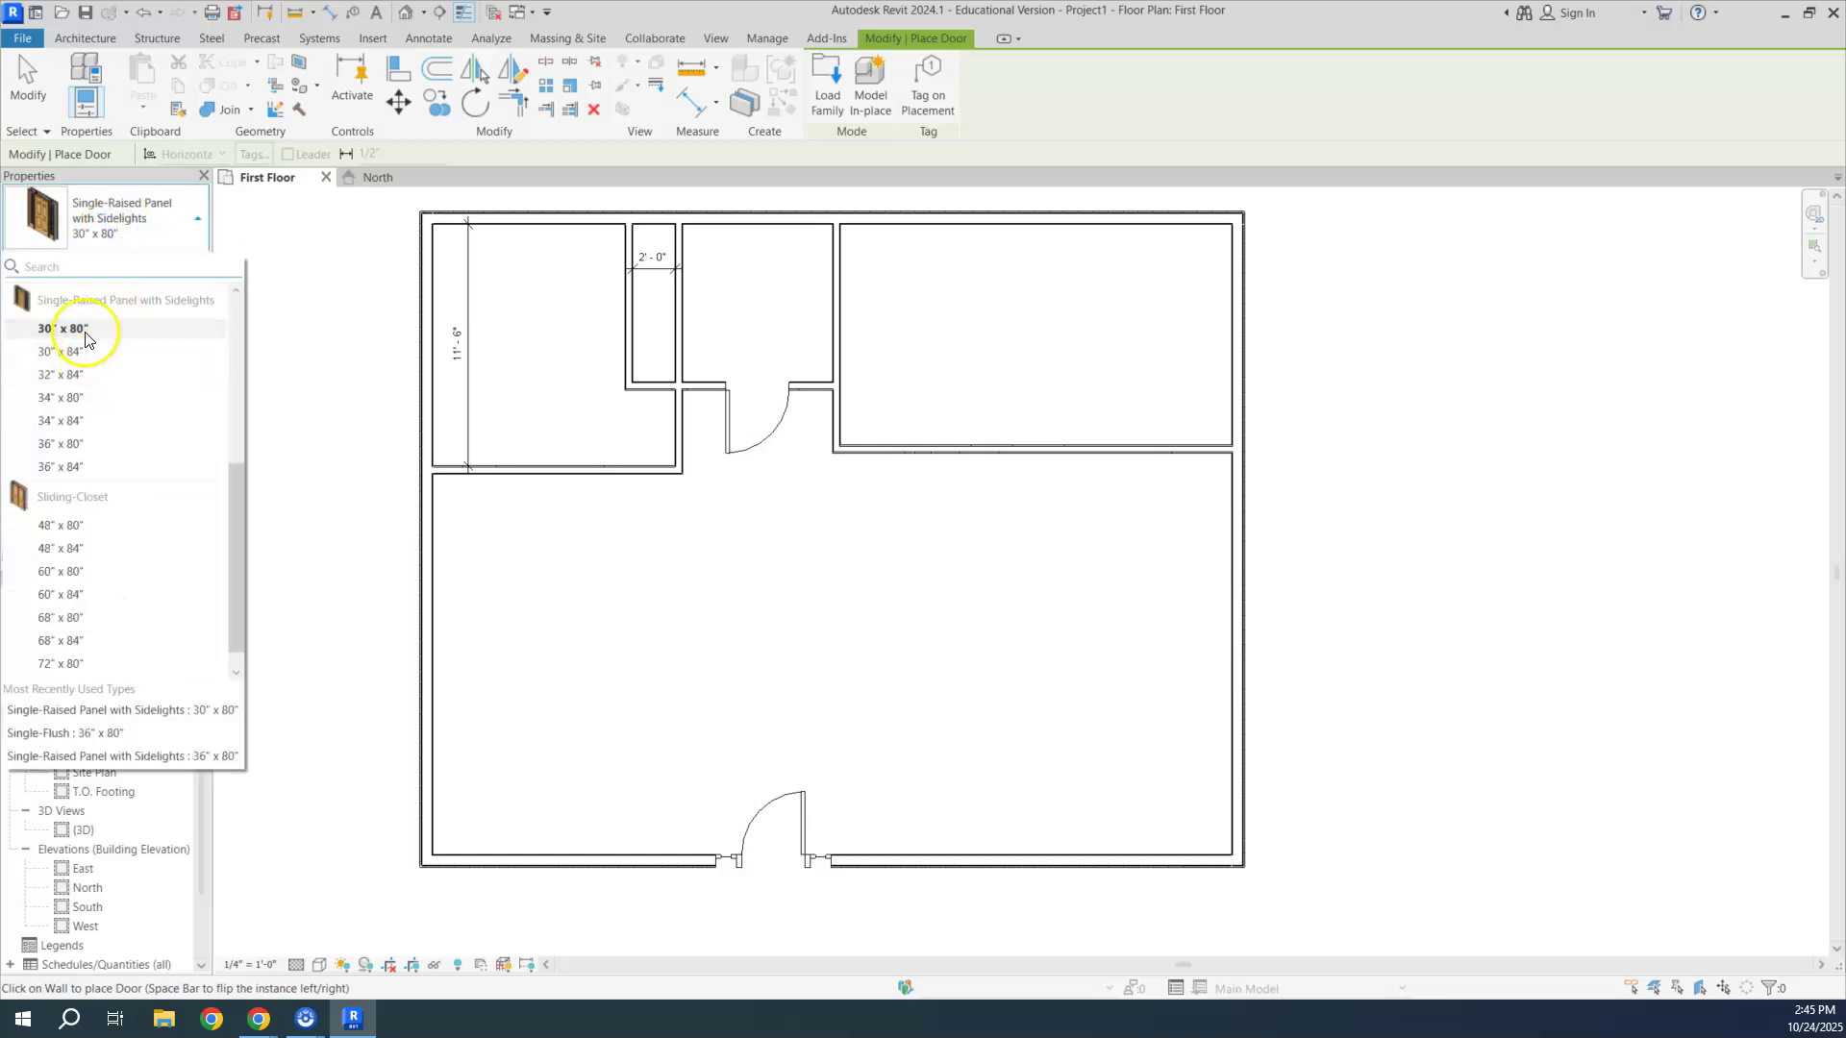
left_click(84, 337)
left_click(80, 212)
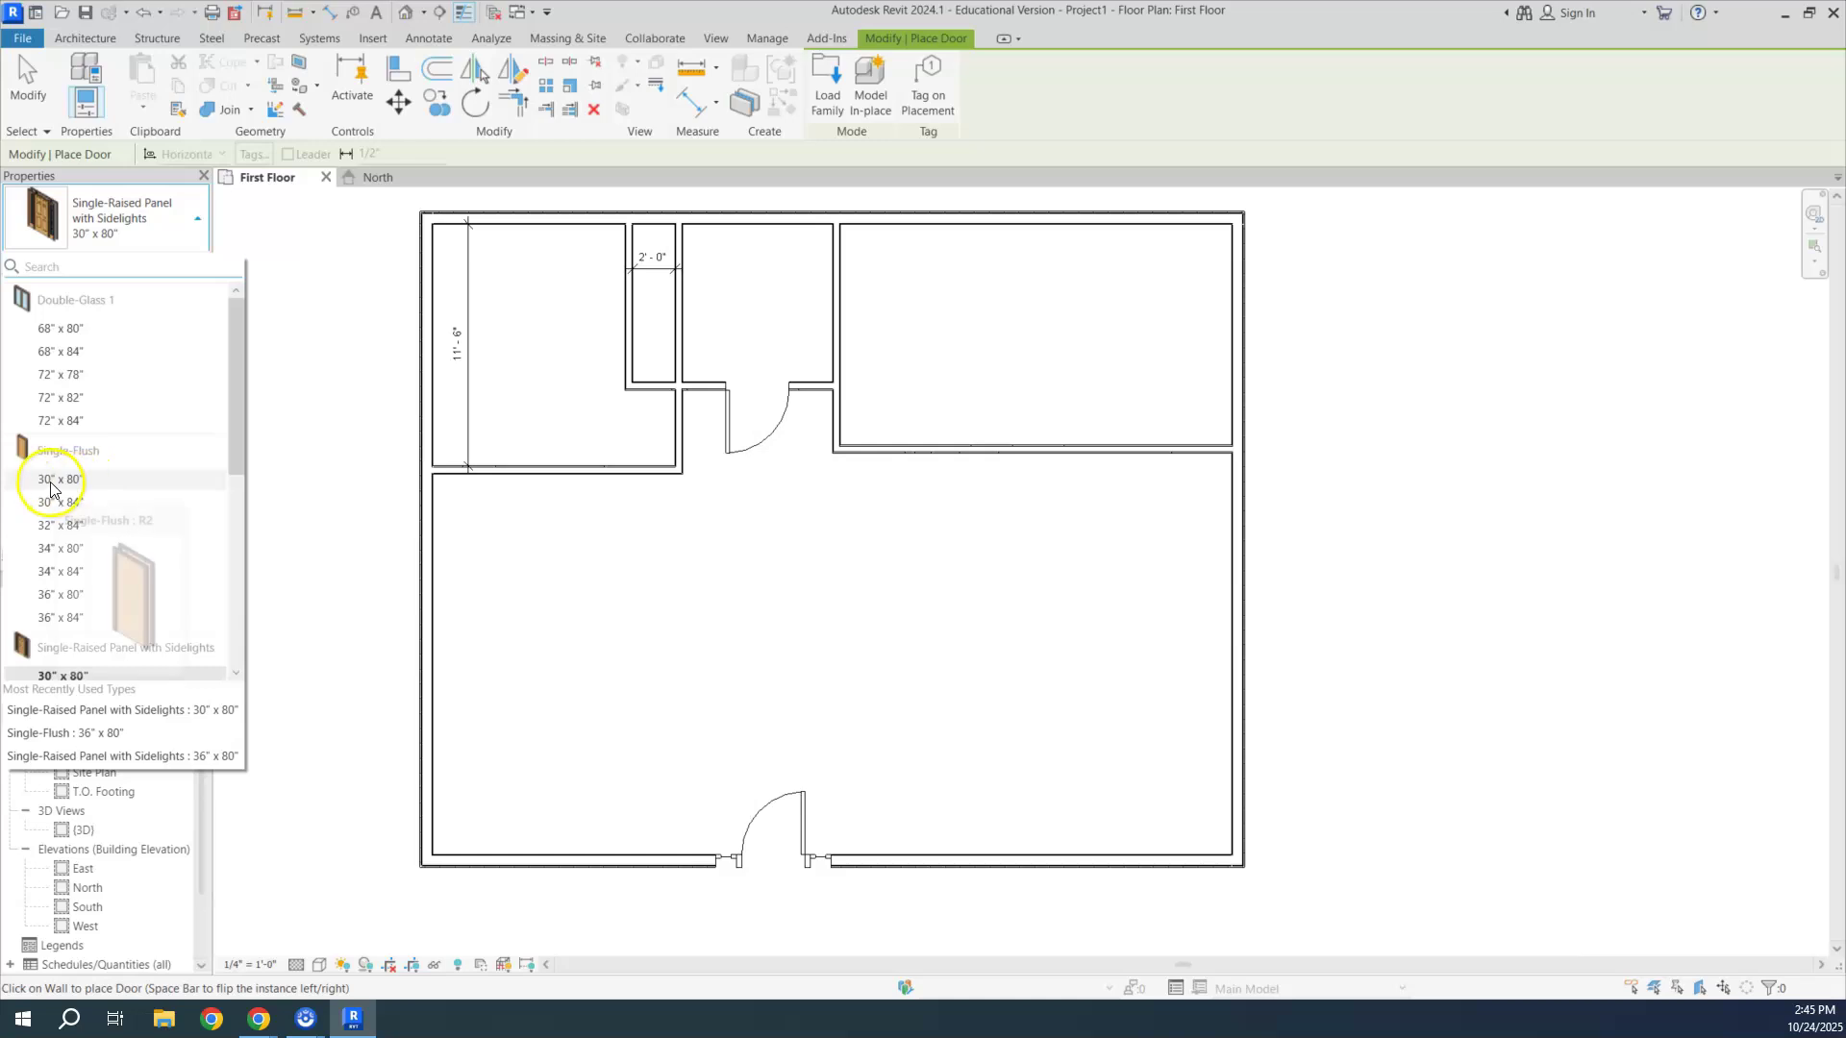
left_click(53, 480)
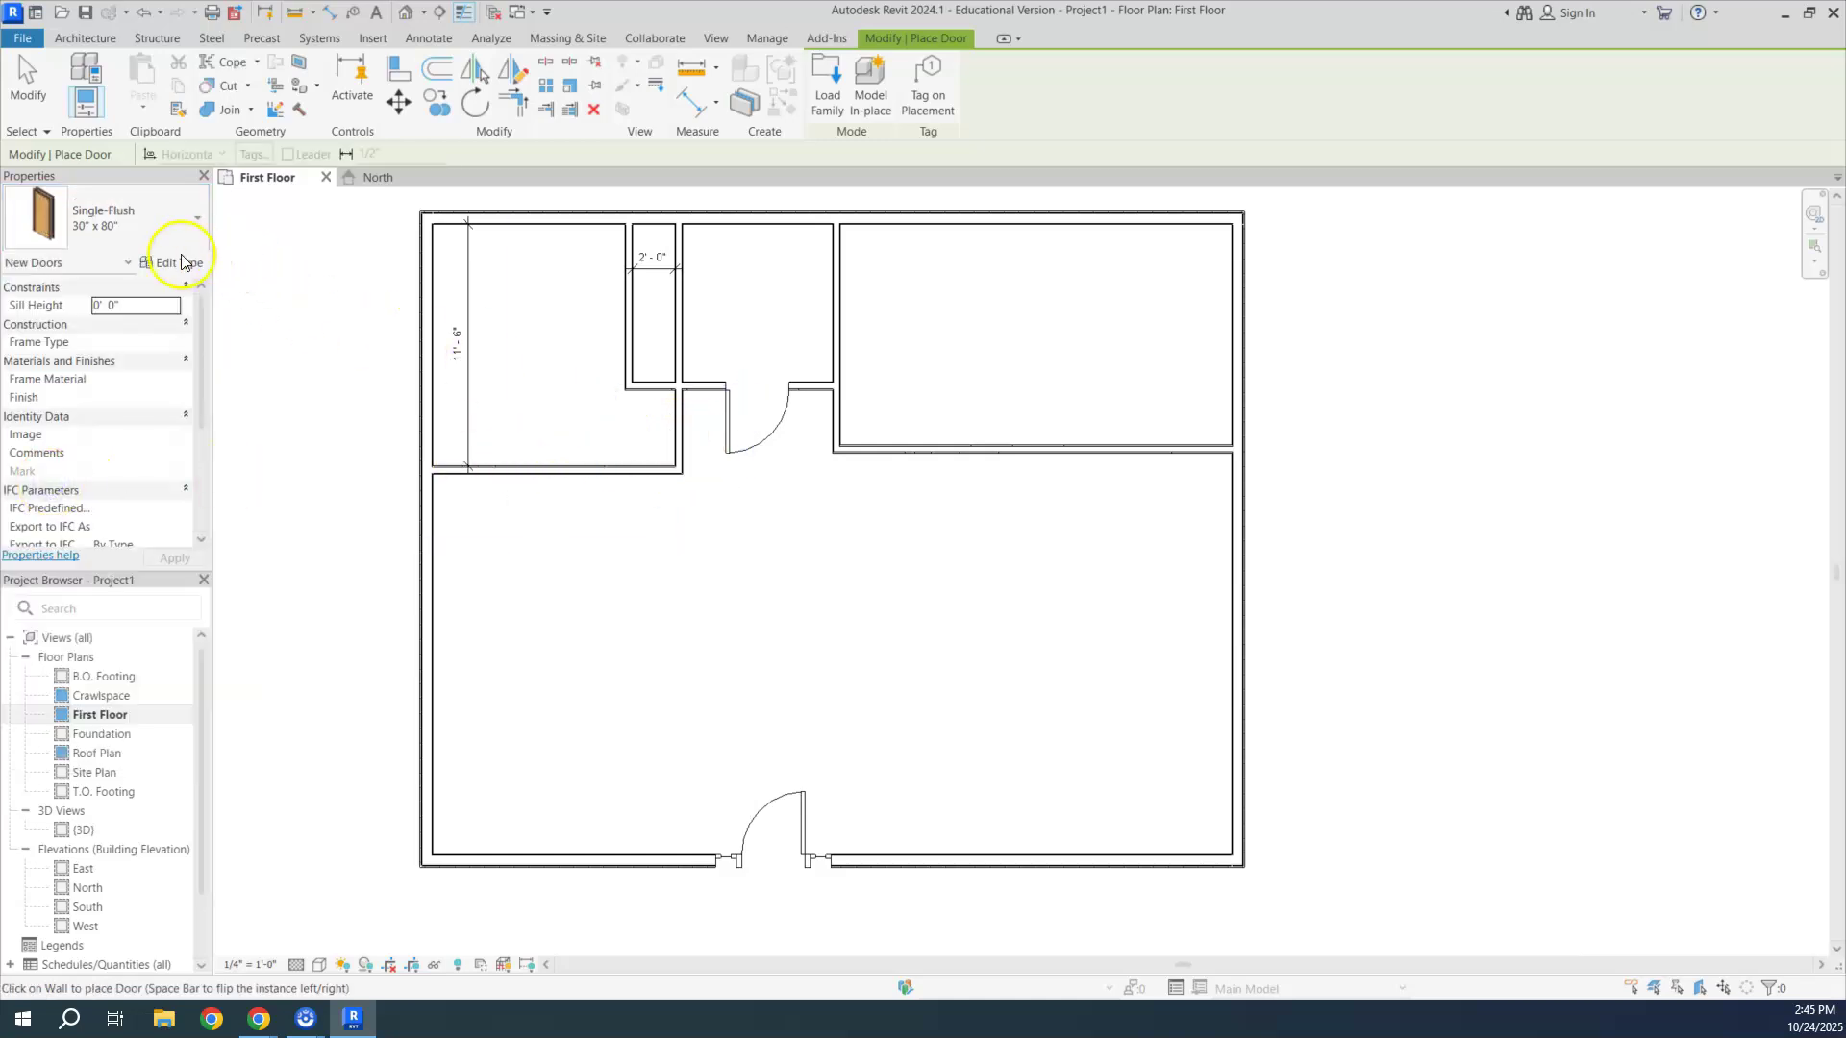
left_click(172, 265)
left_click(883, 220)
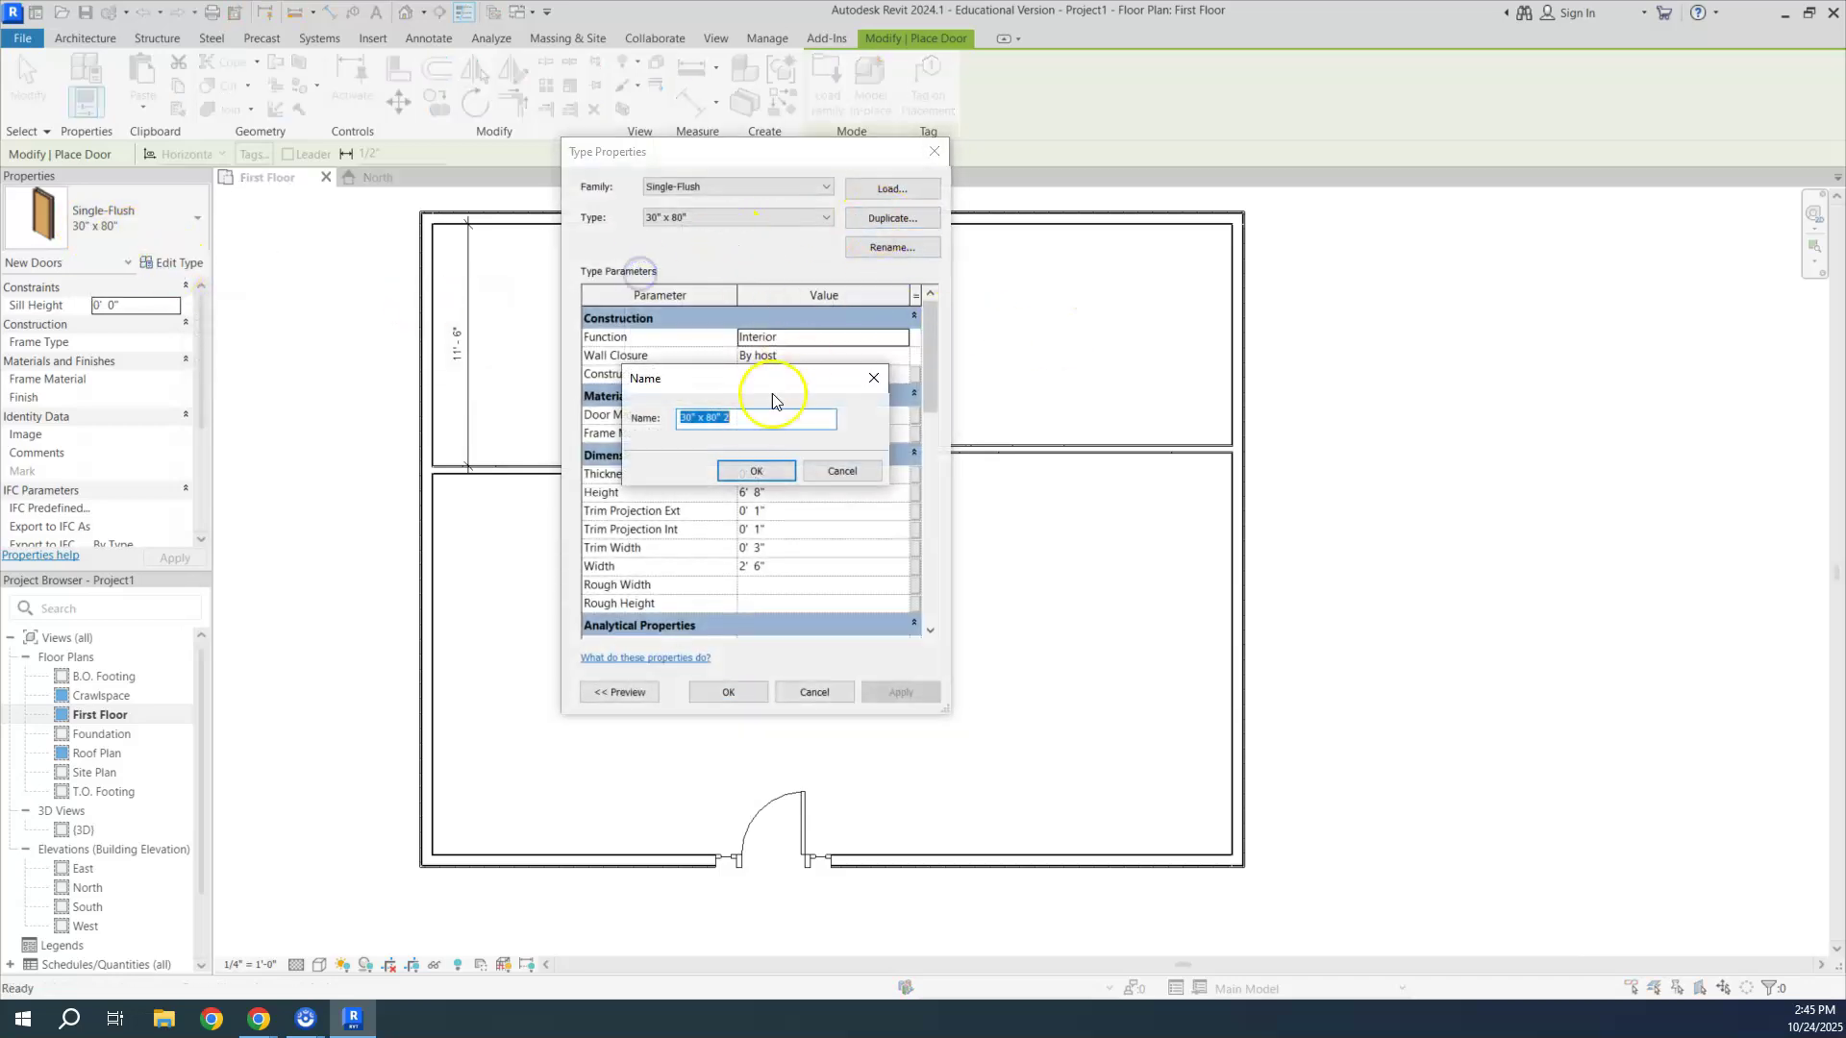
left_click(686, 418)
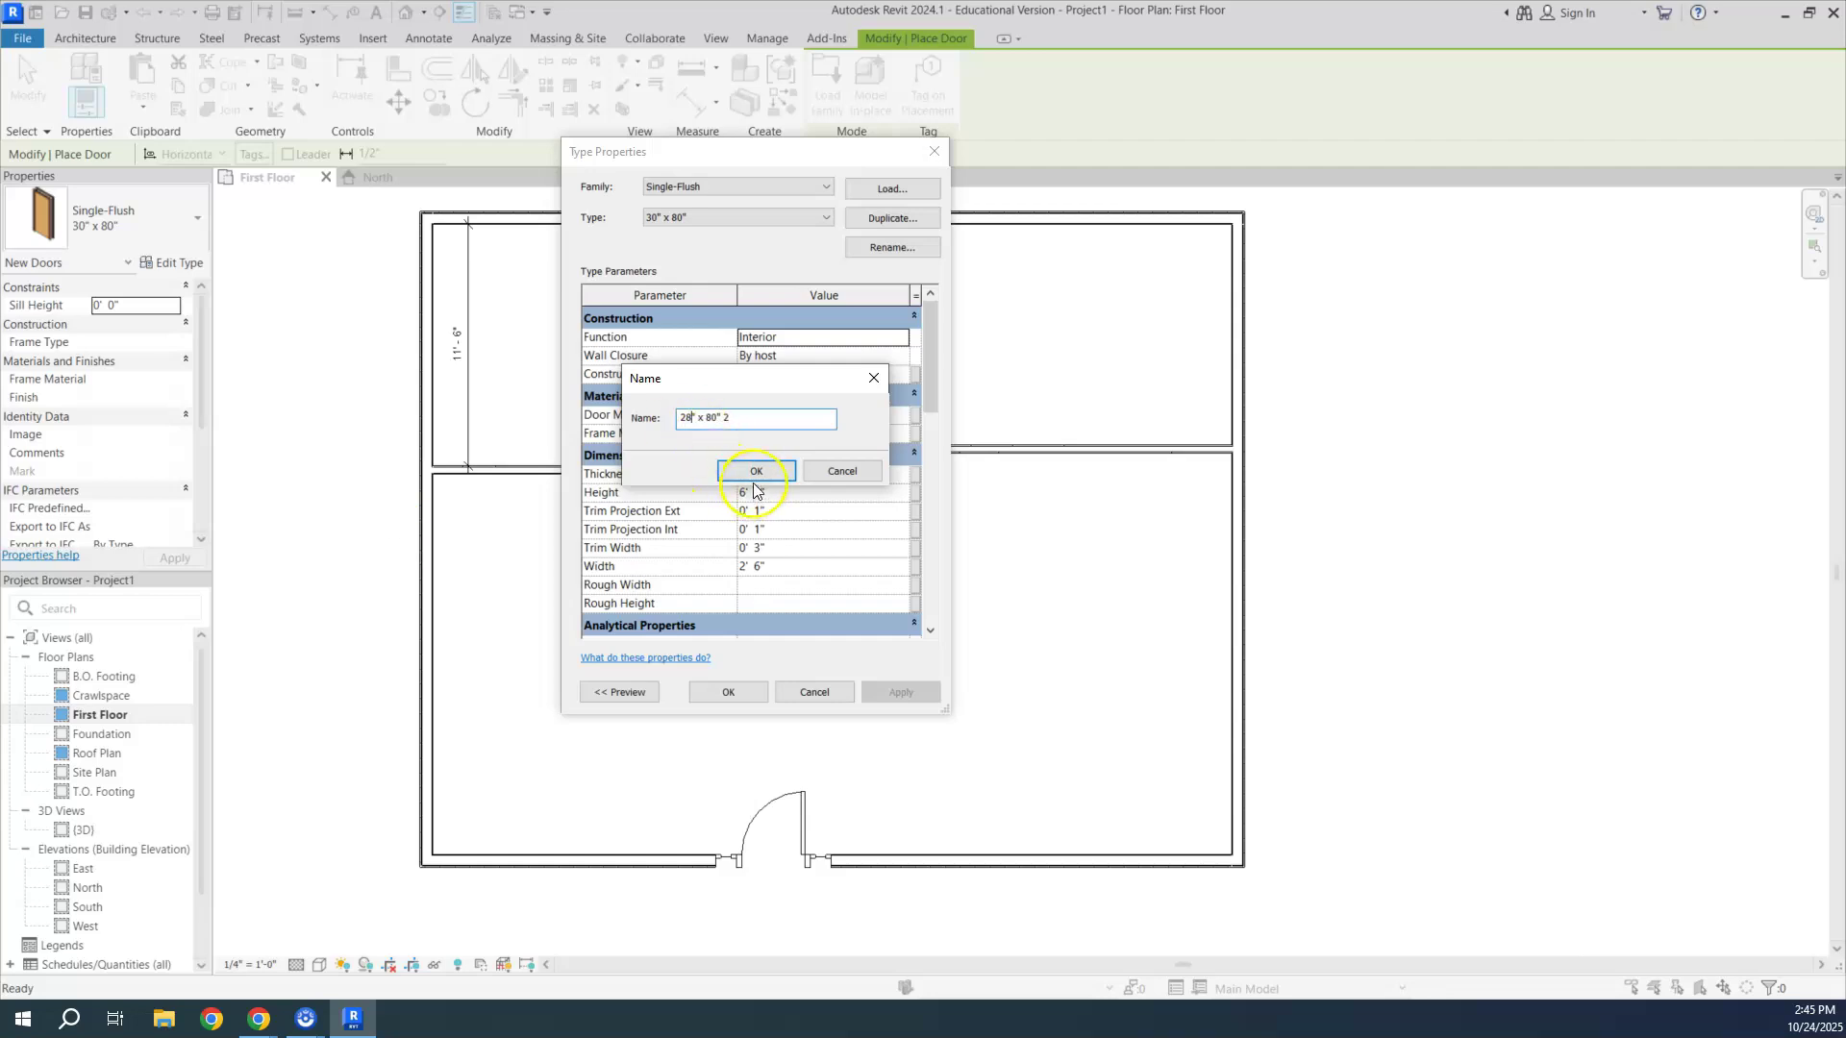
left_click(754, 486)
Step: Set the new door type's width to 2' 4" and place one centred in the short east partition of the northwest room
left_click(776, 569)
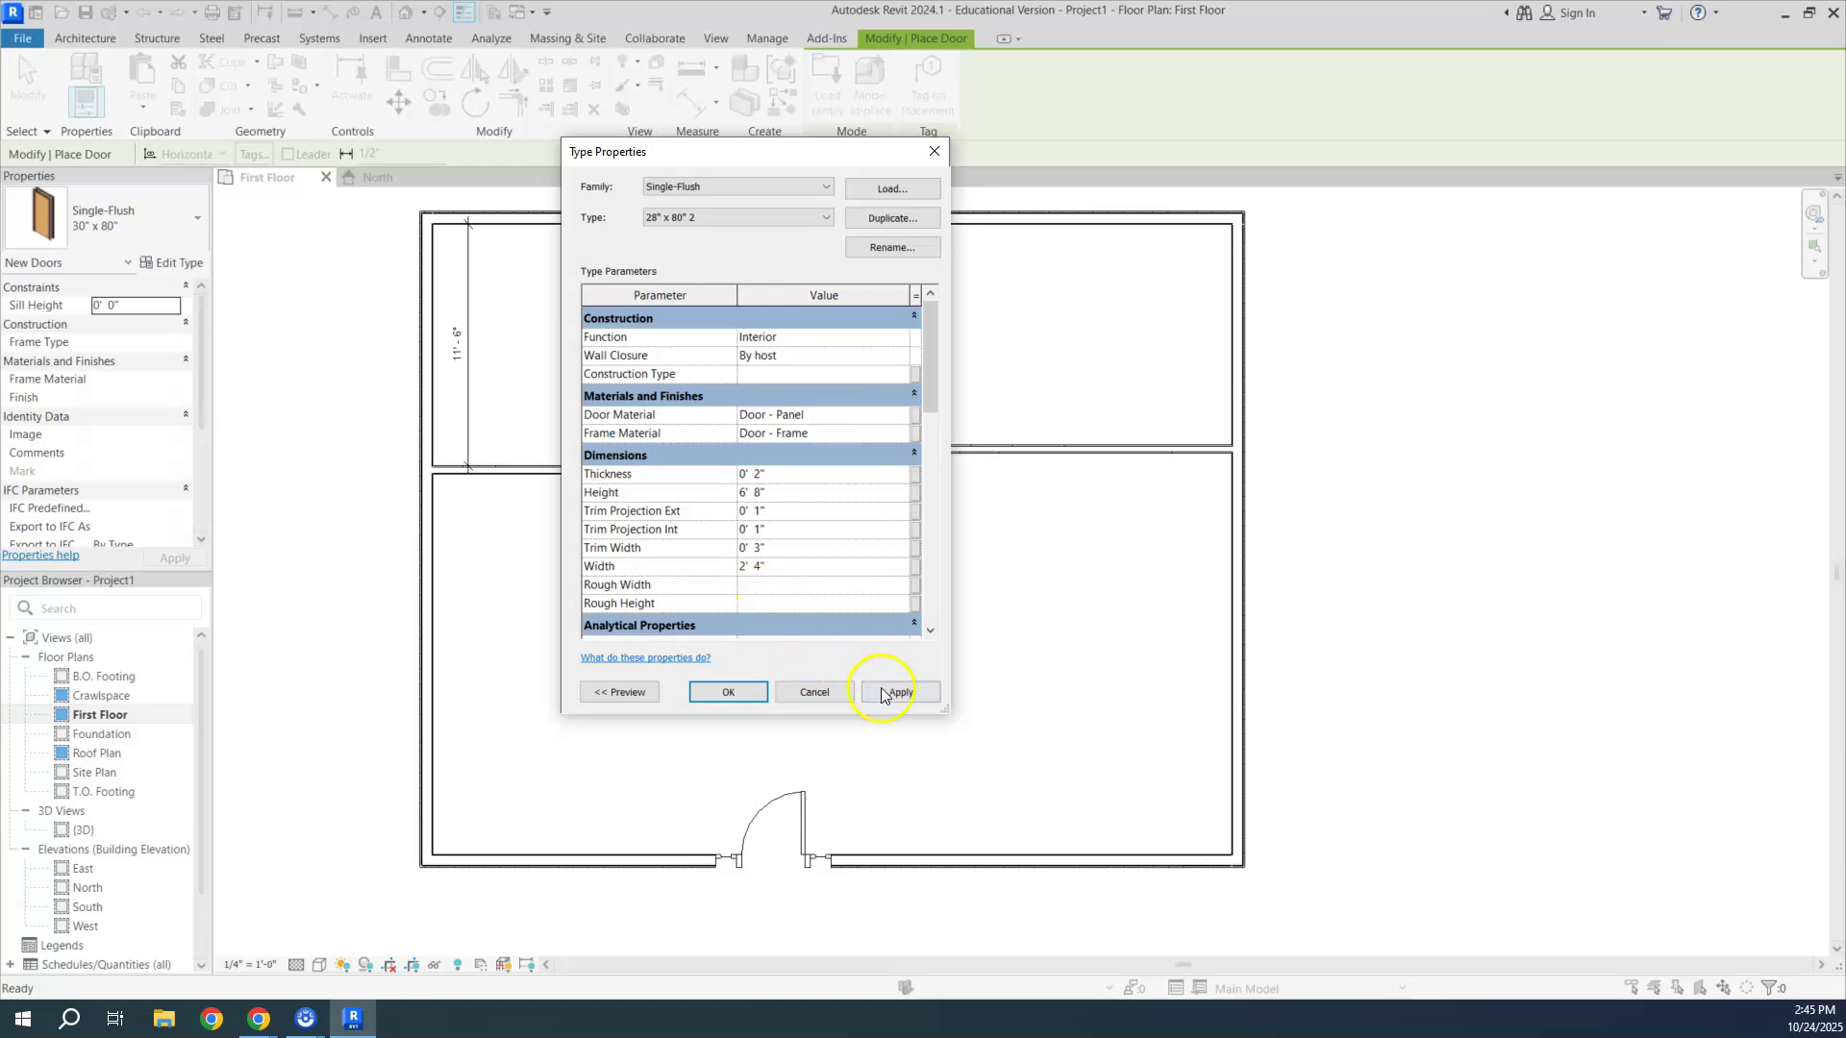
left_click(713, 695)
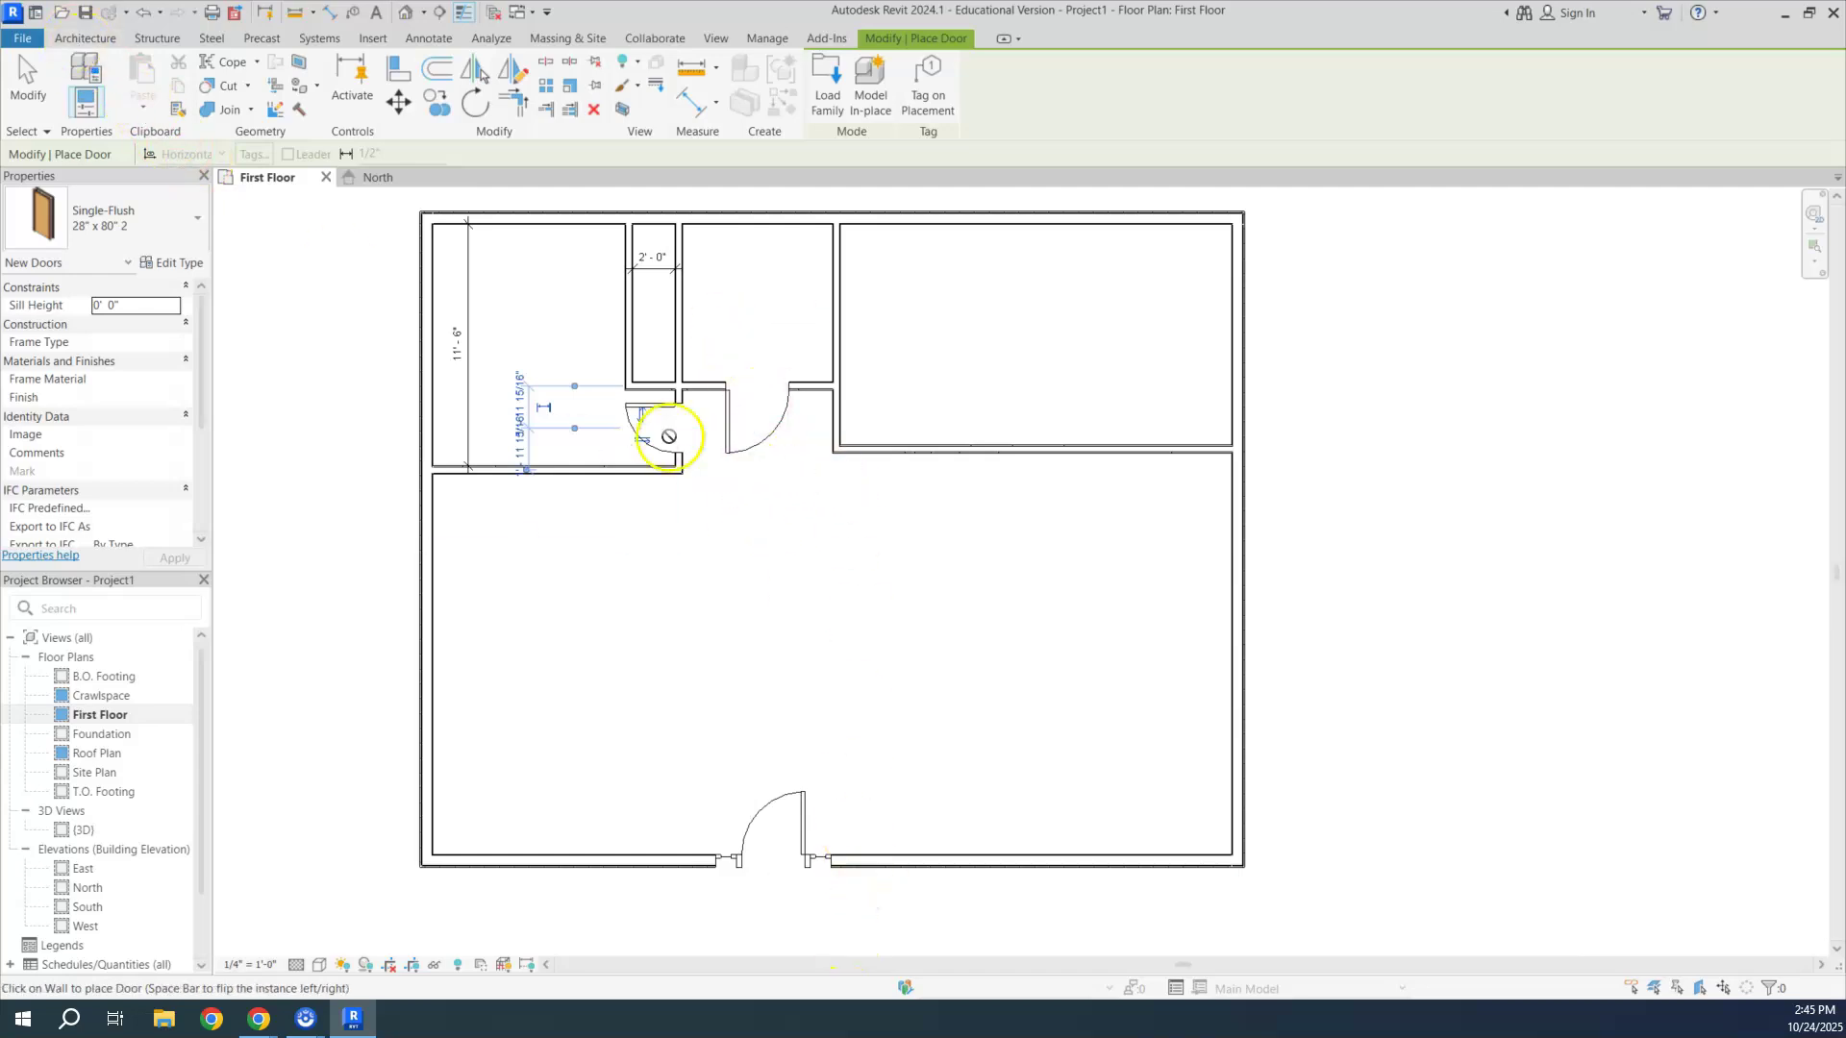
left_click(756, 378)
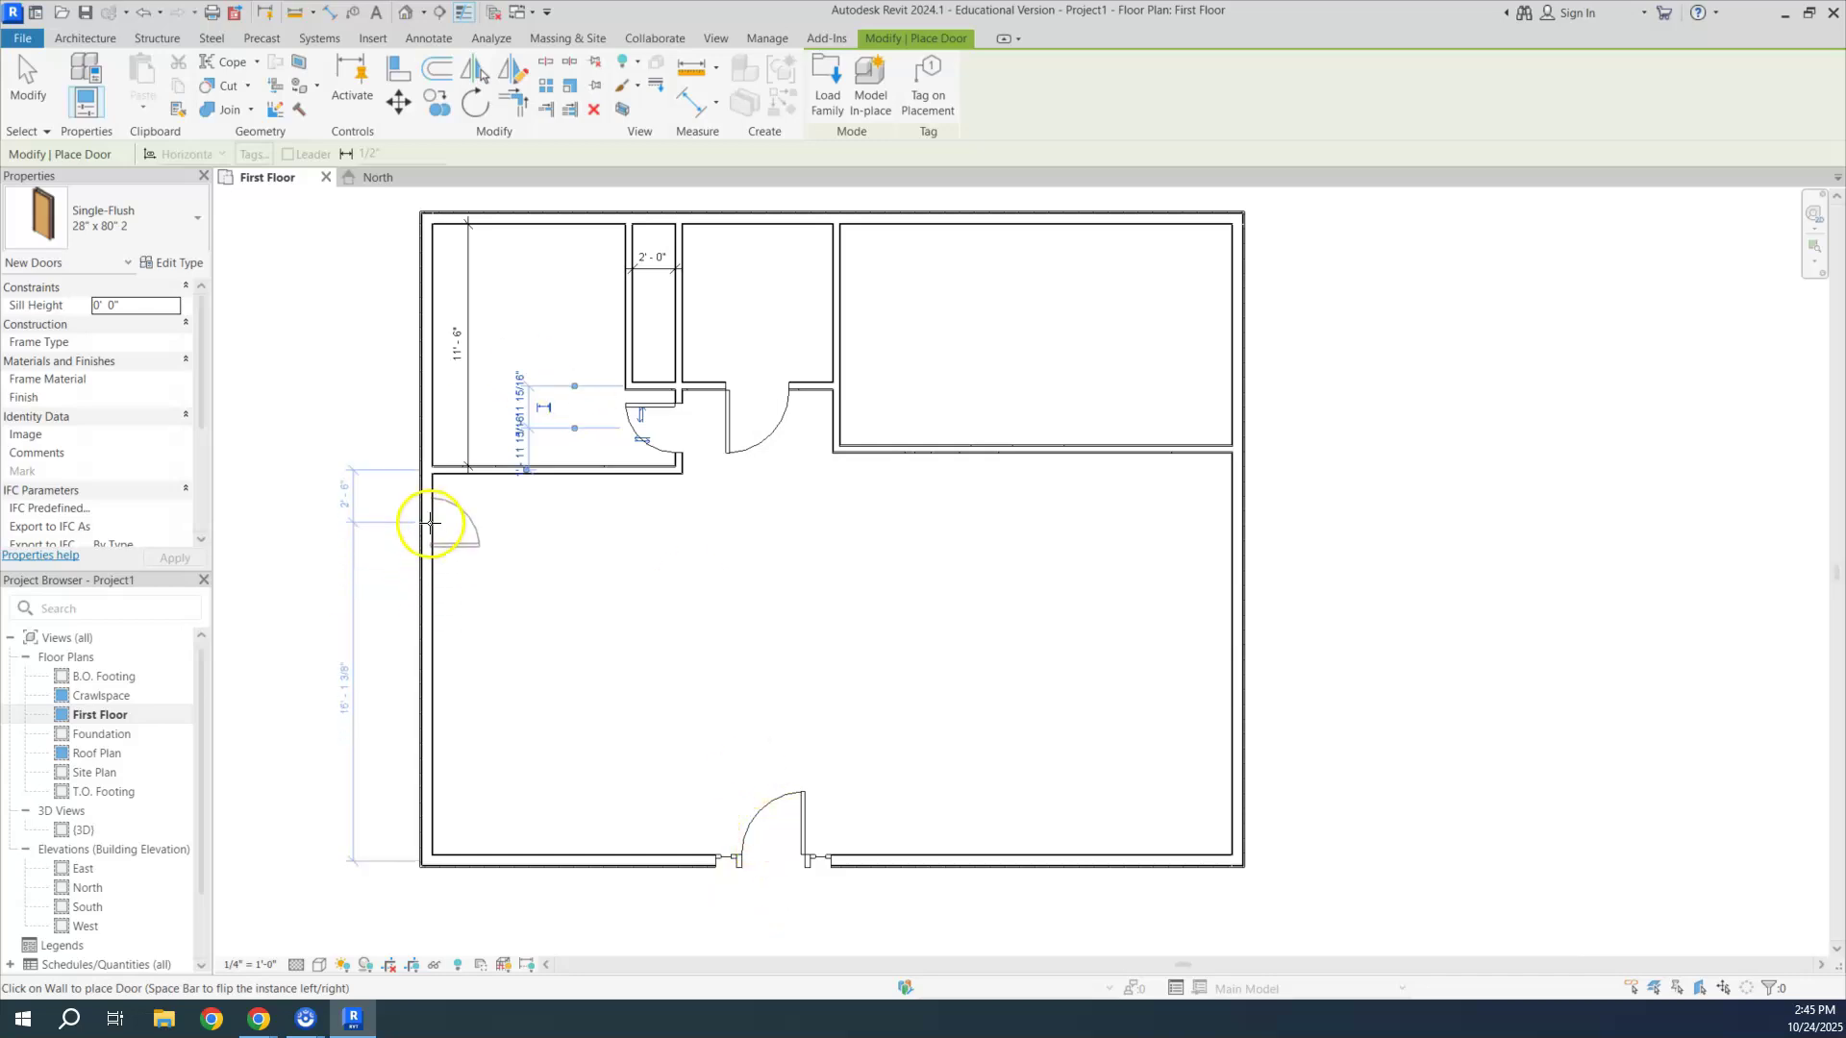
left_click(158, 222)
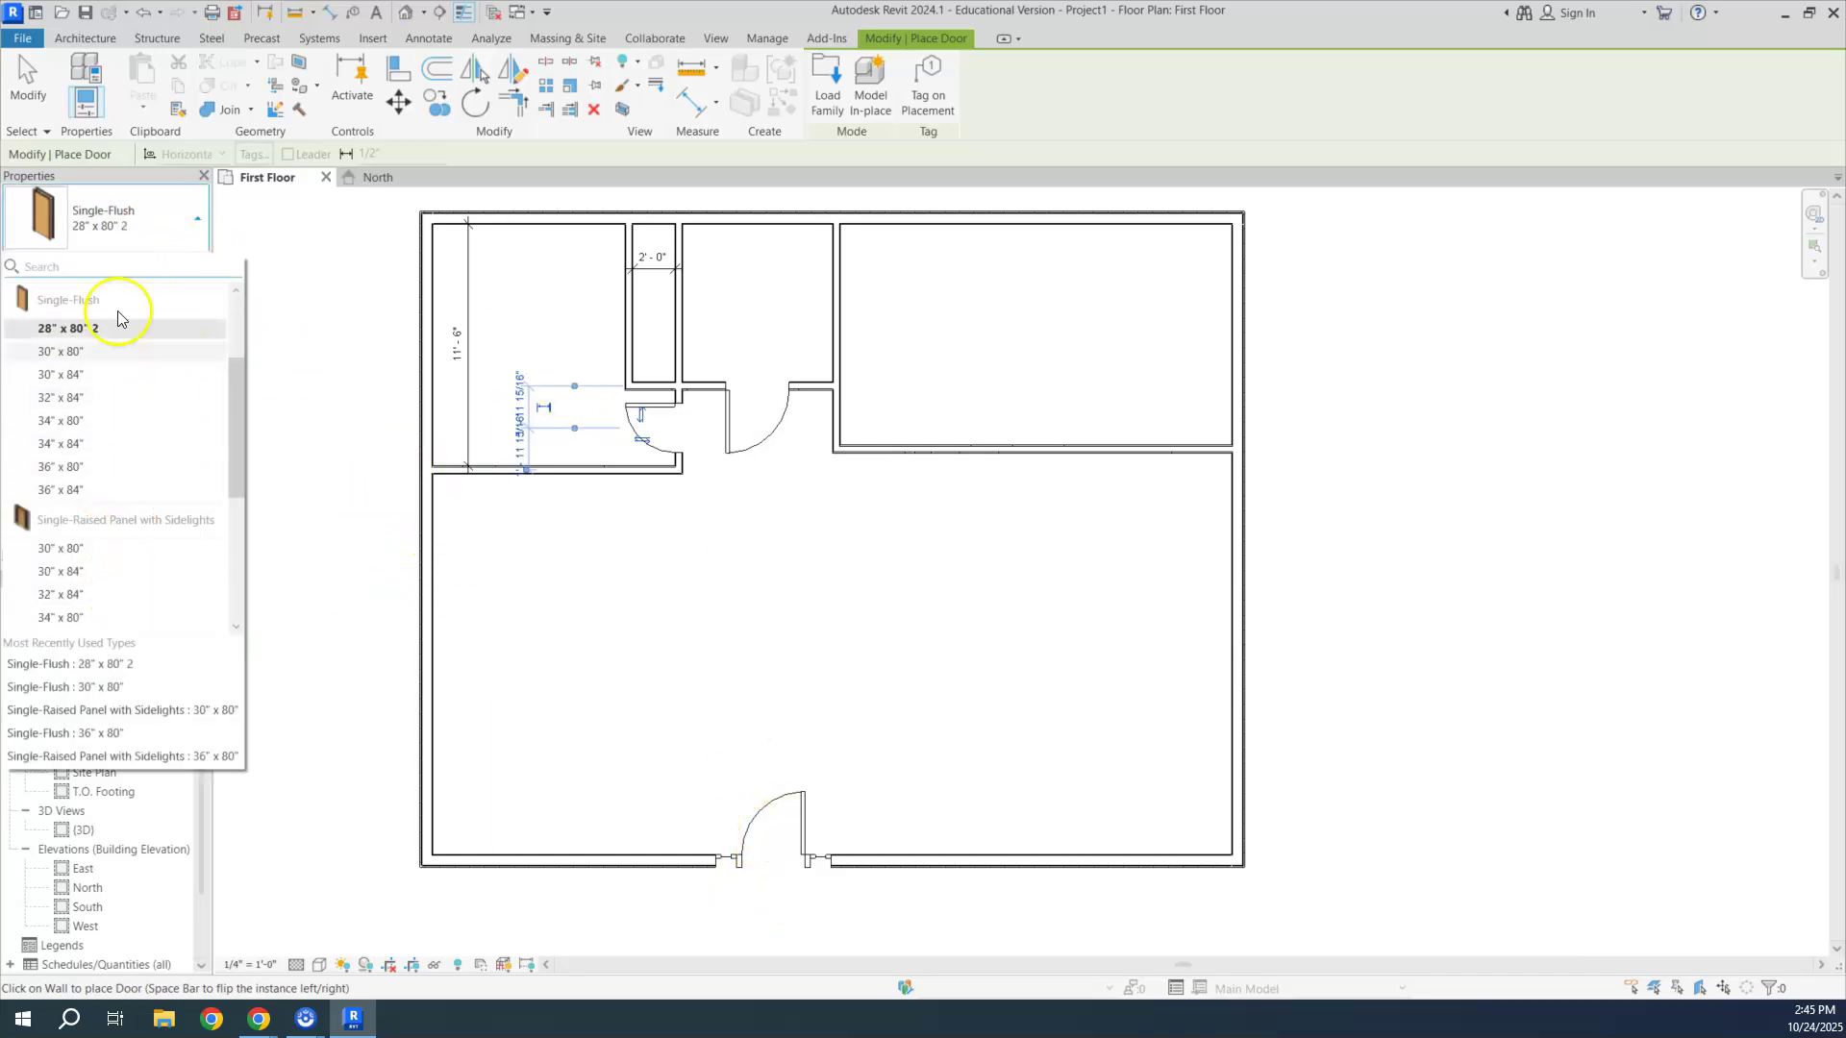
scroll(114, 419, "up", 2)
scroll(114, 418, "down", 4)
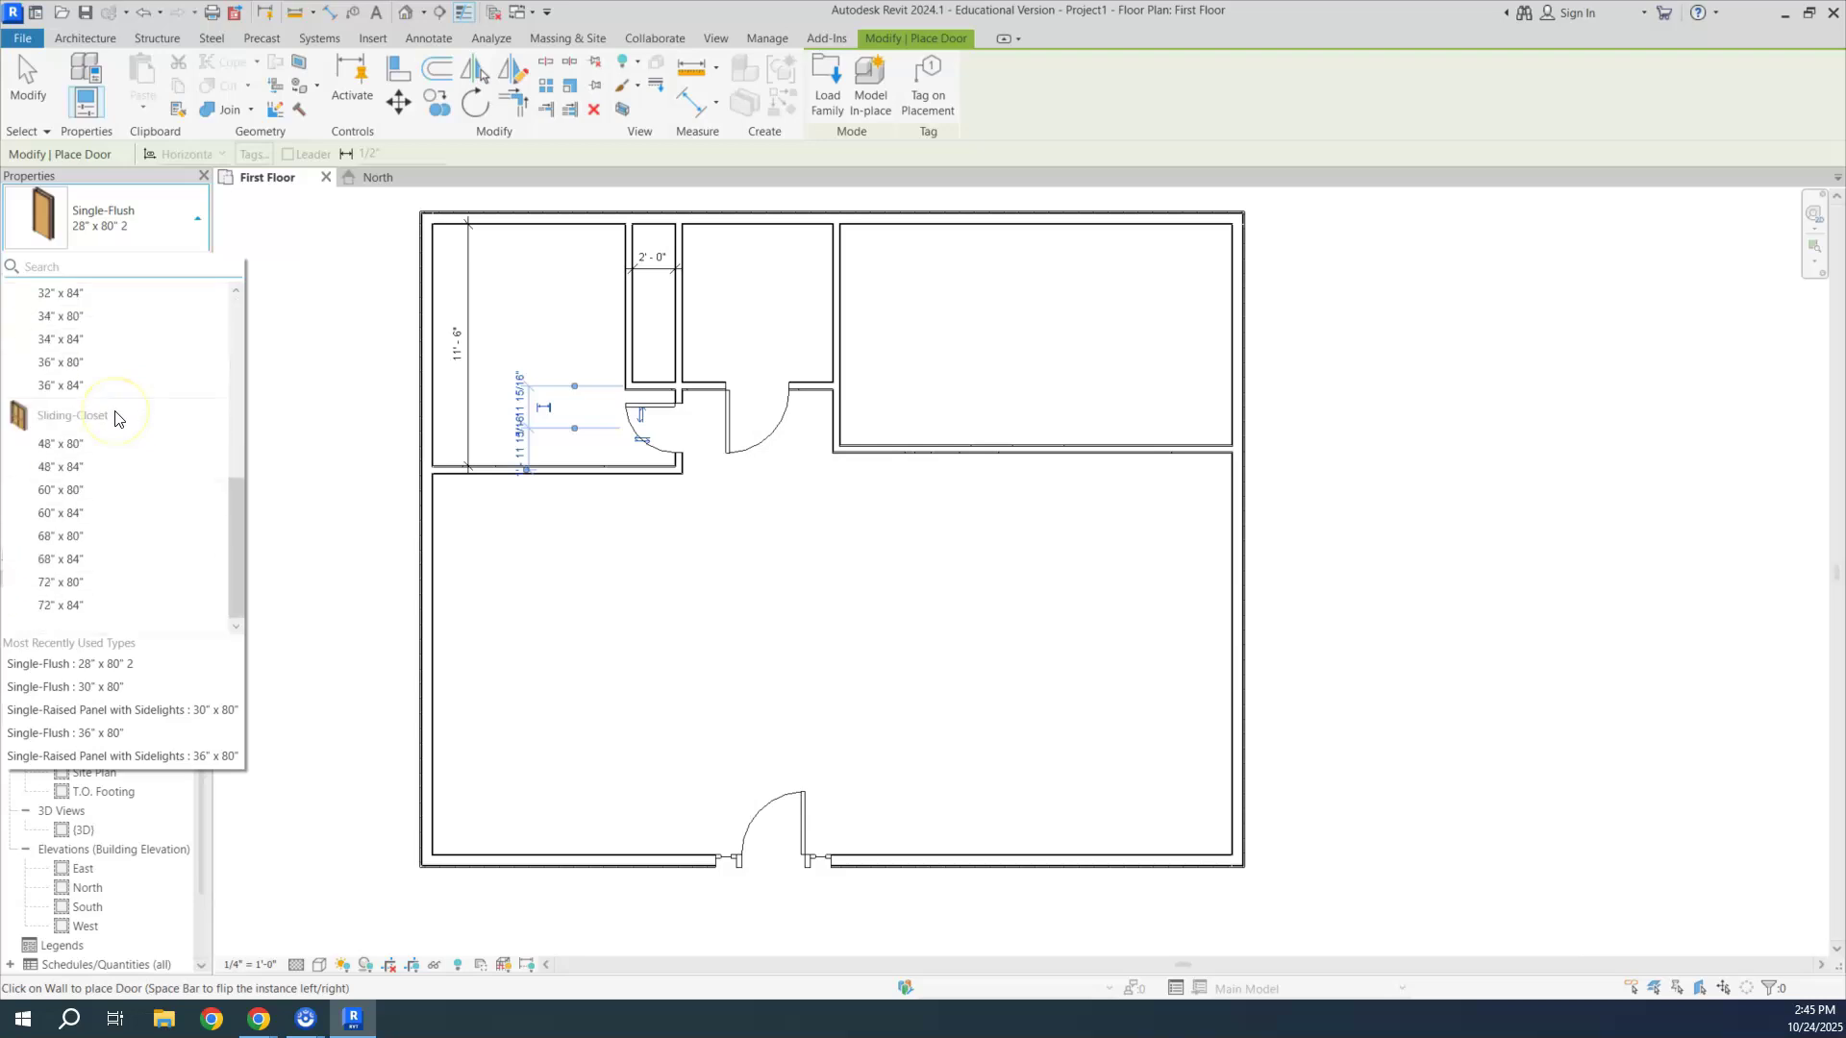
scroll(95, 454, "up", 4)
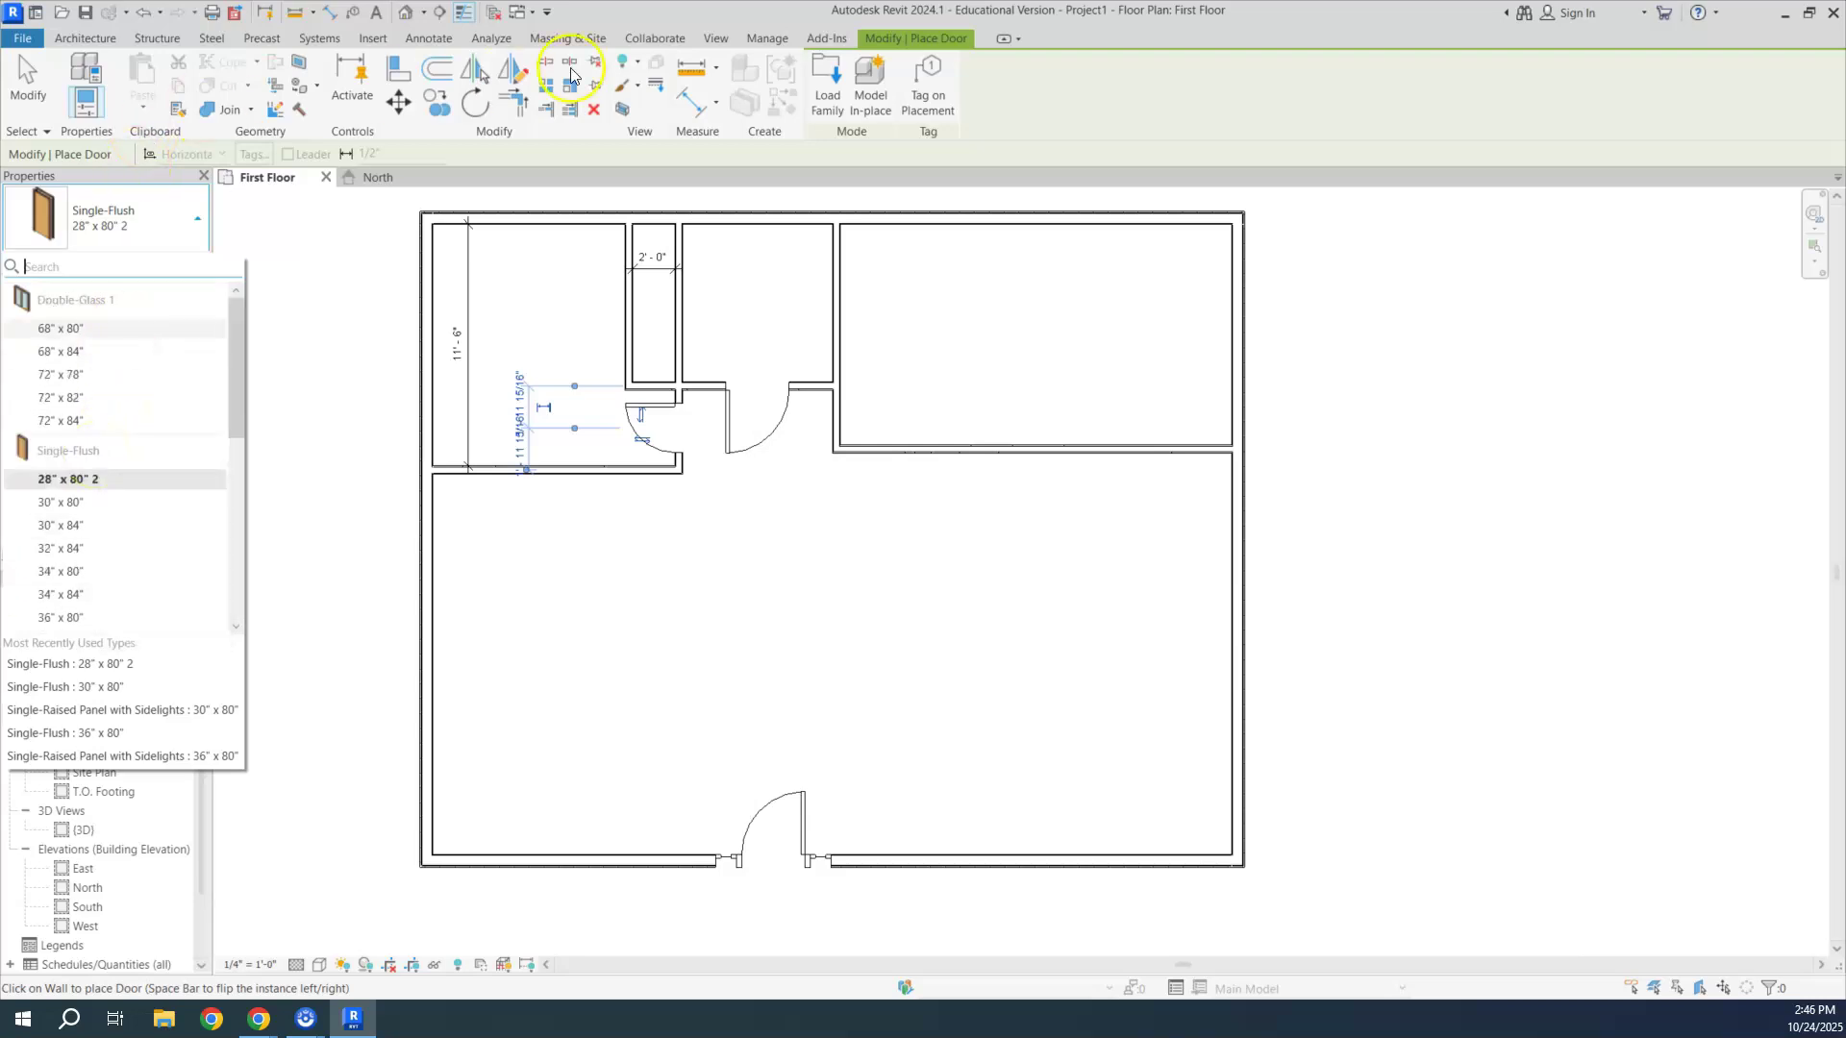
Step: Begin loading a door family and browse from My Drive on Google Drive to the Doors folder in English-Imperial
left_click(81, 39)
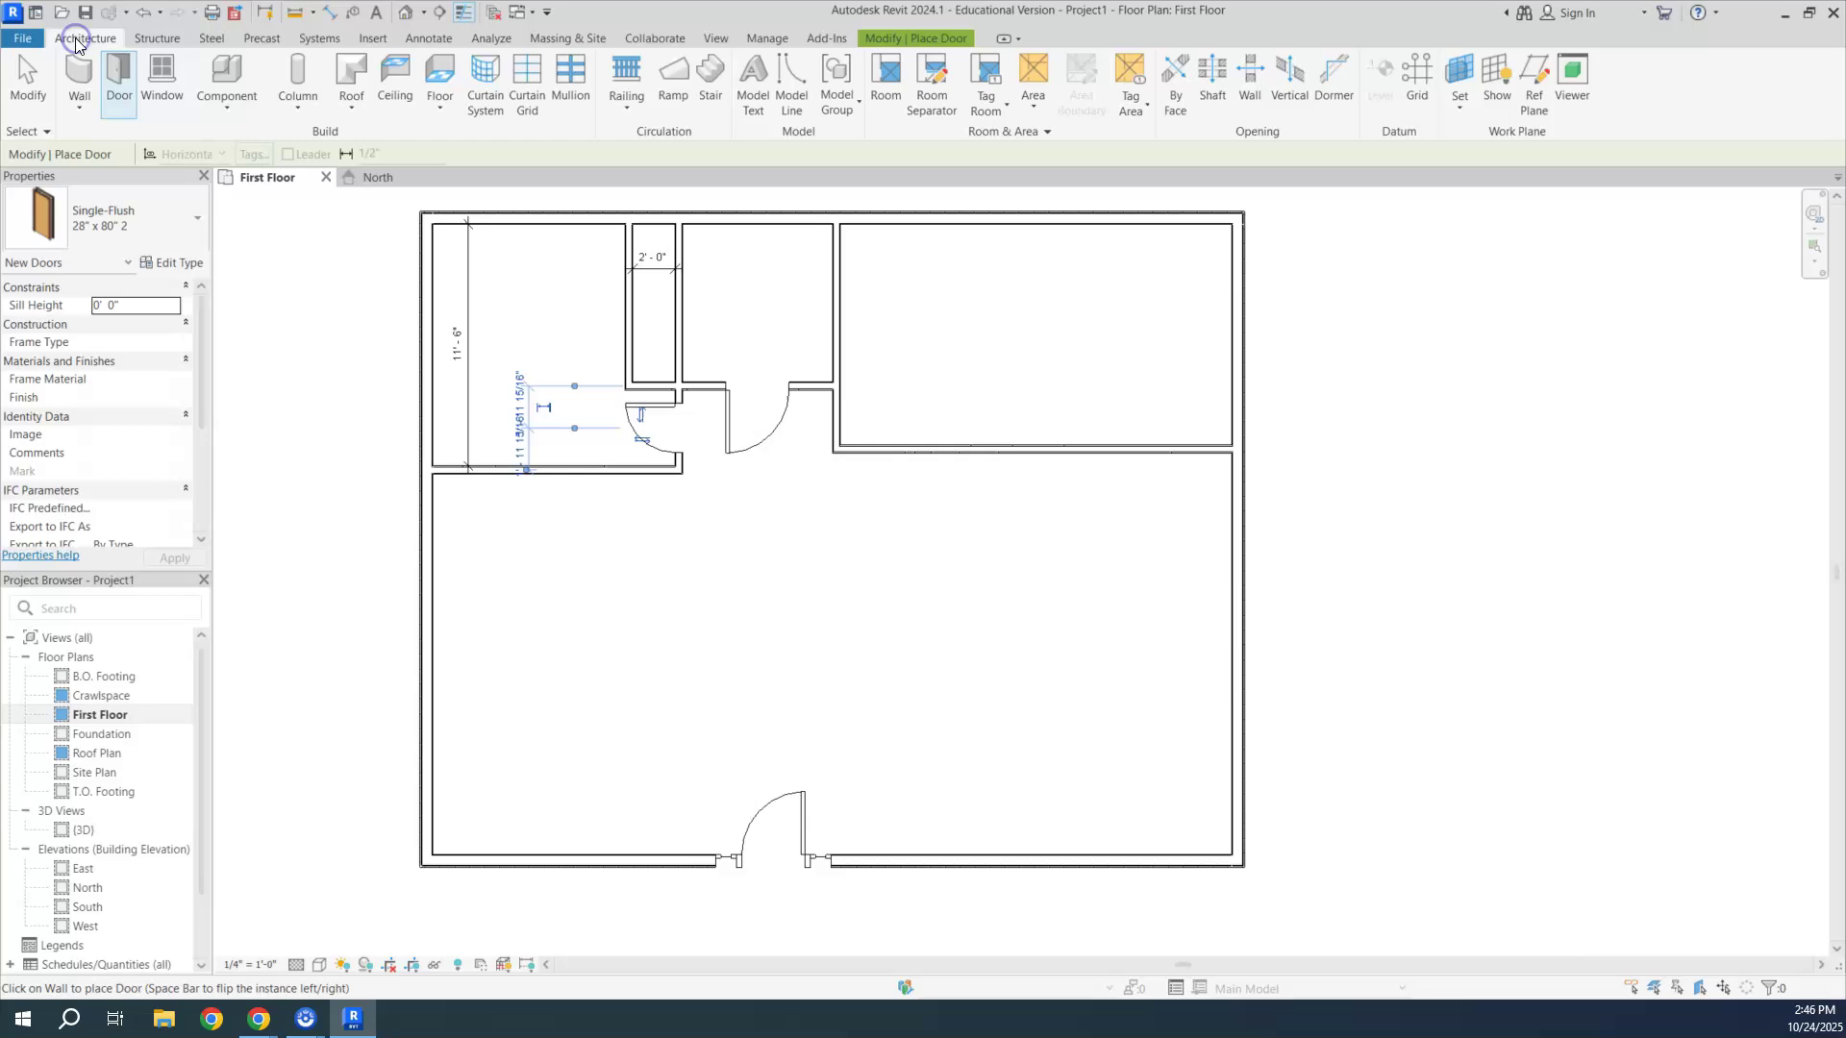
left_click(952, 40)
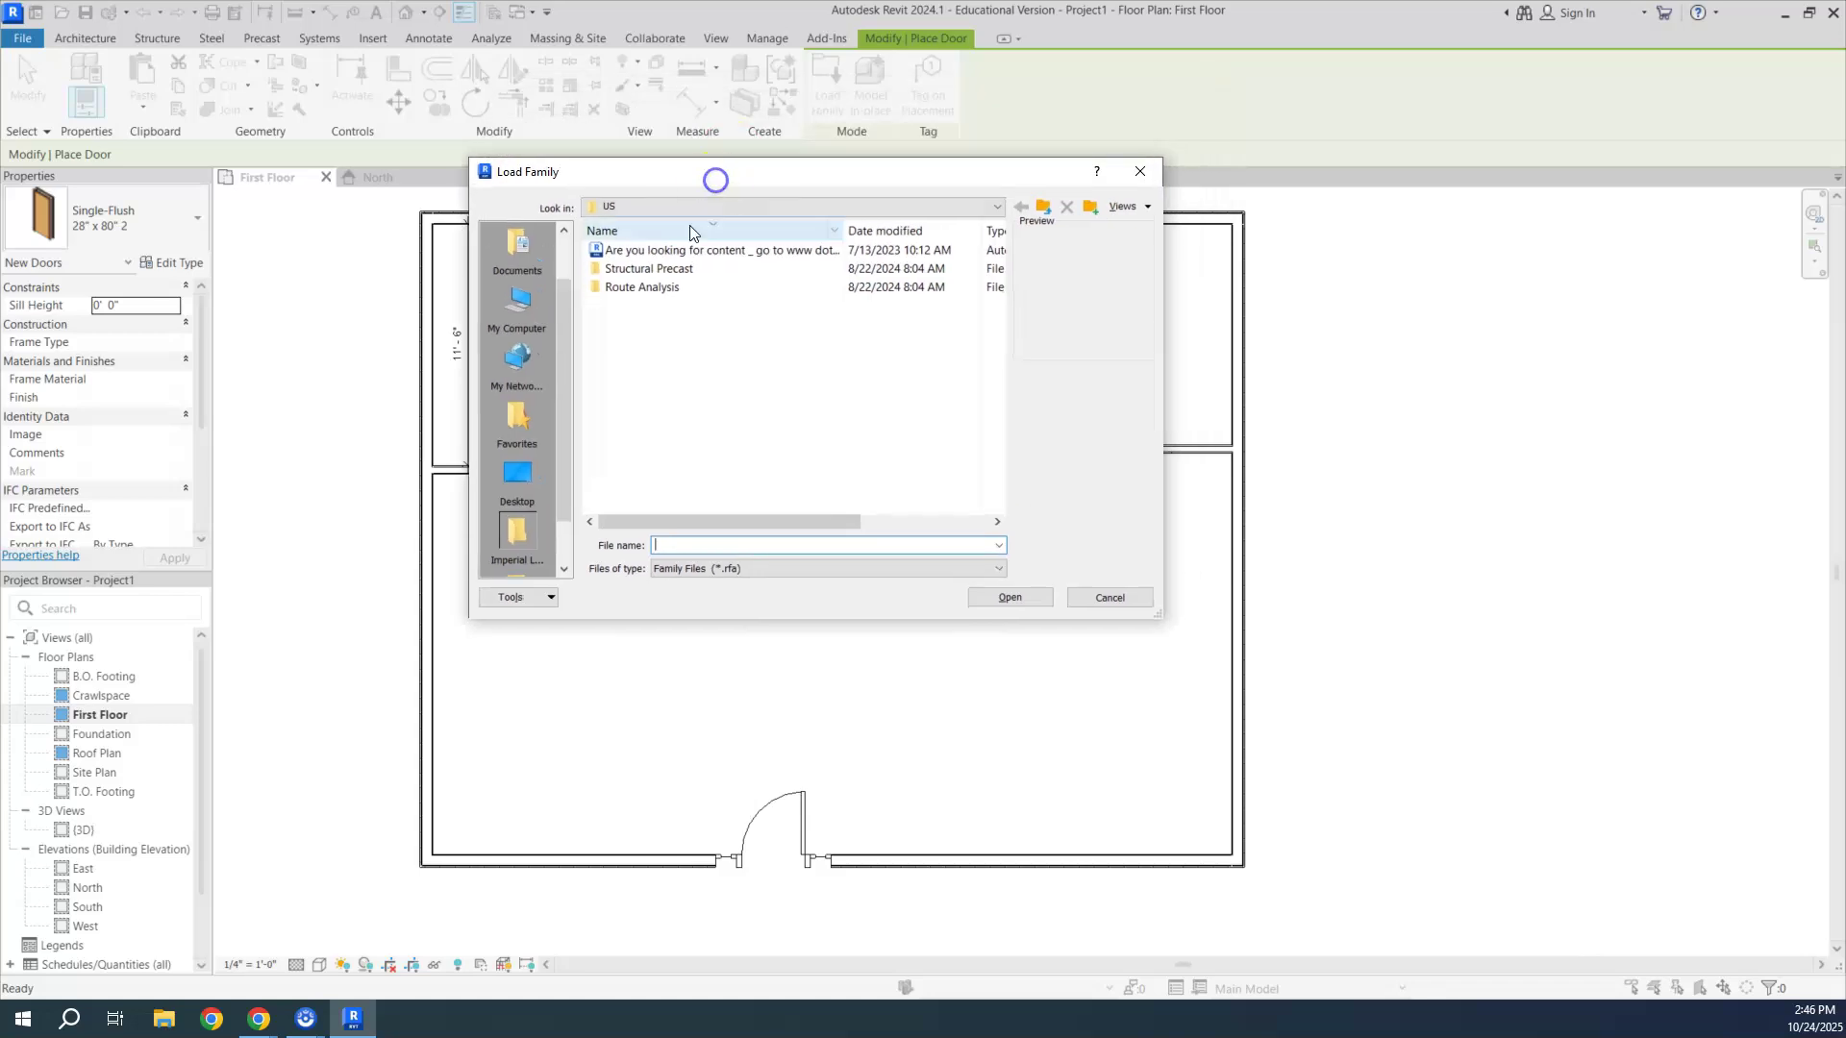
left_click(1047, 210)
left_click(985, 206)
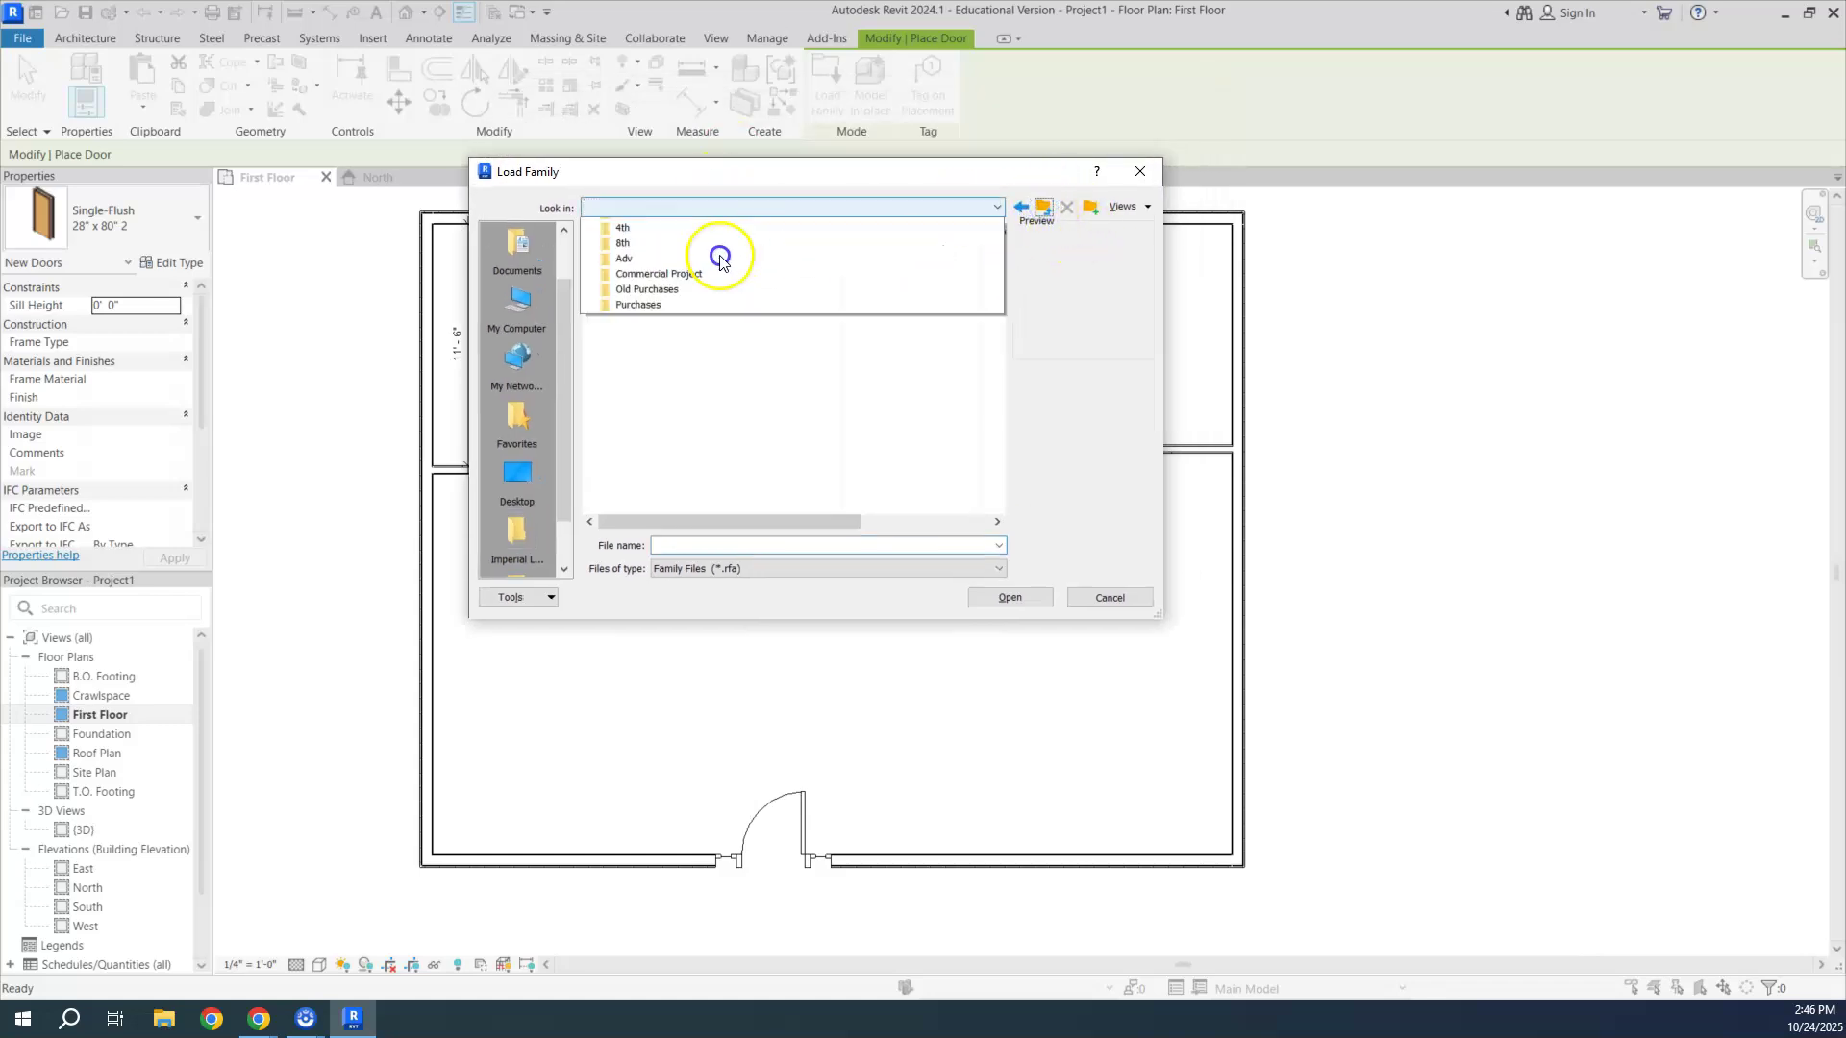
left_click(640, 365)
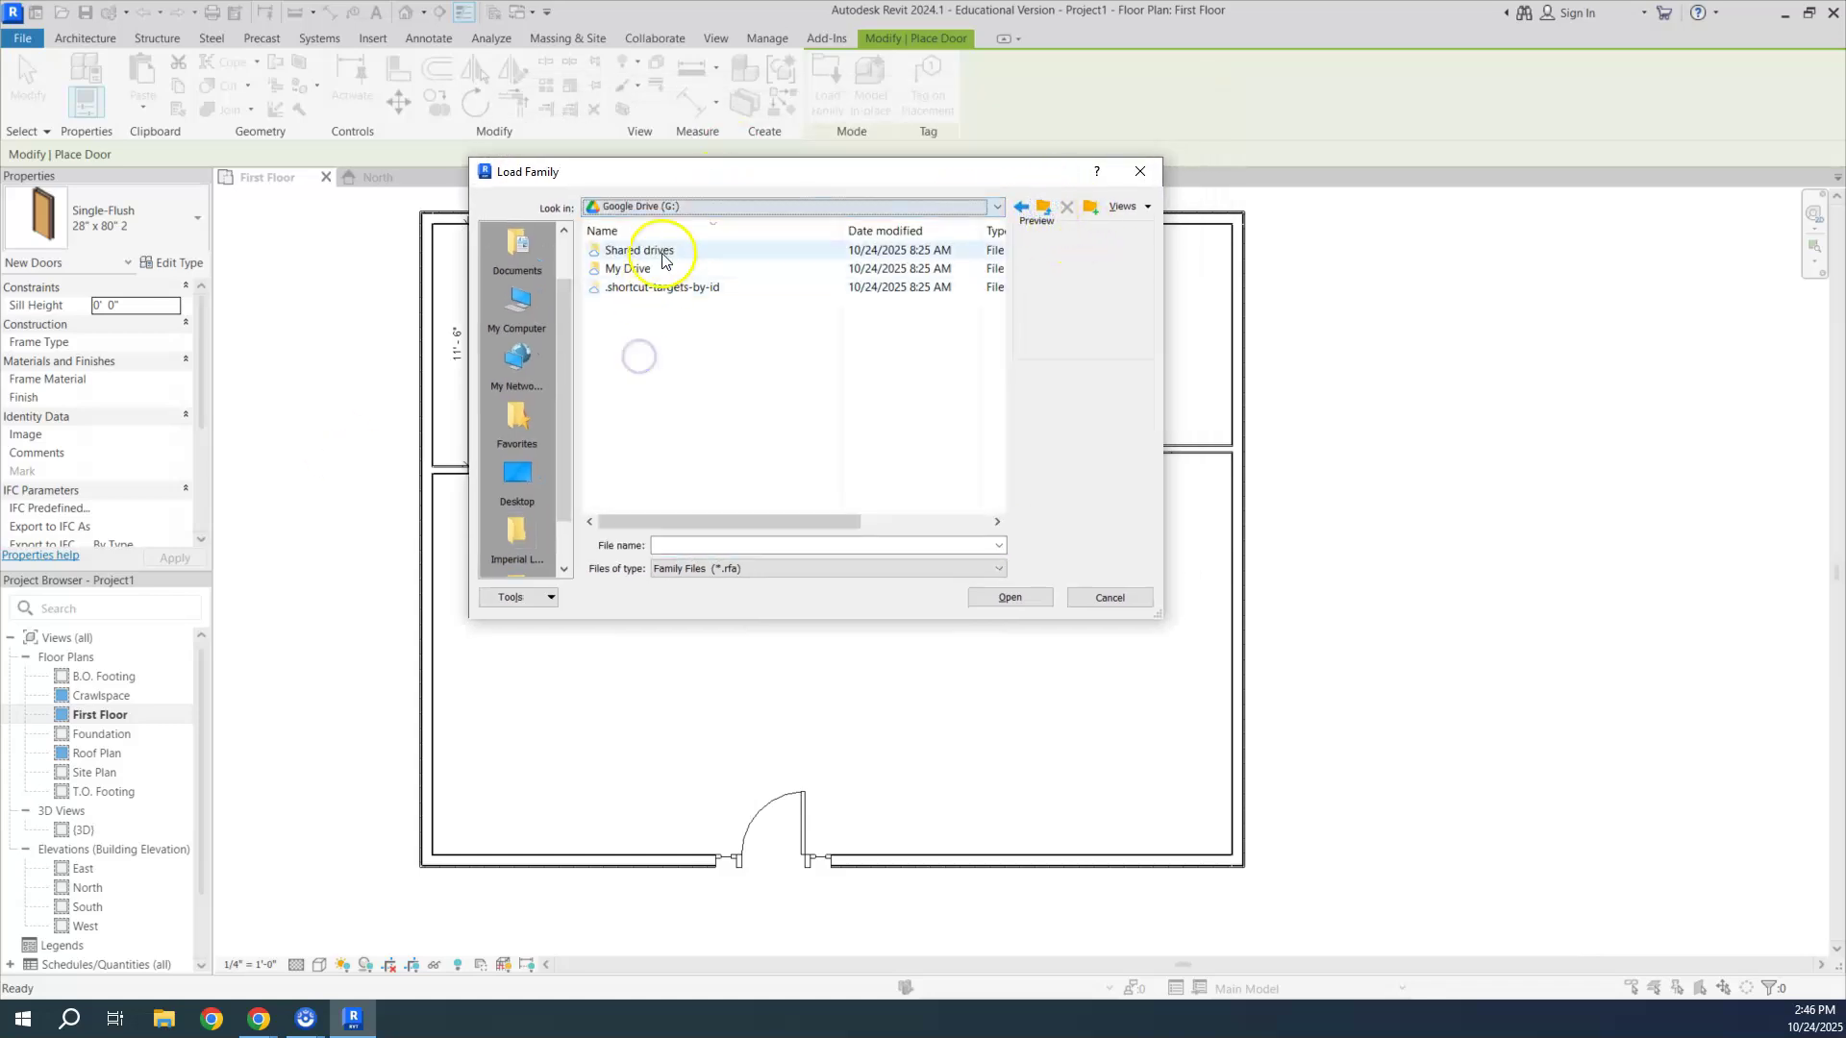
double_click(646, 278)
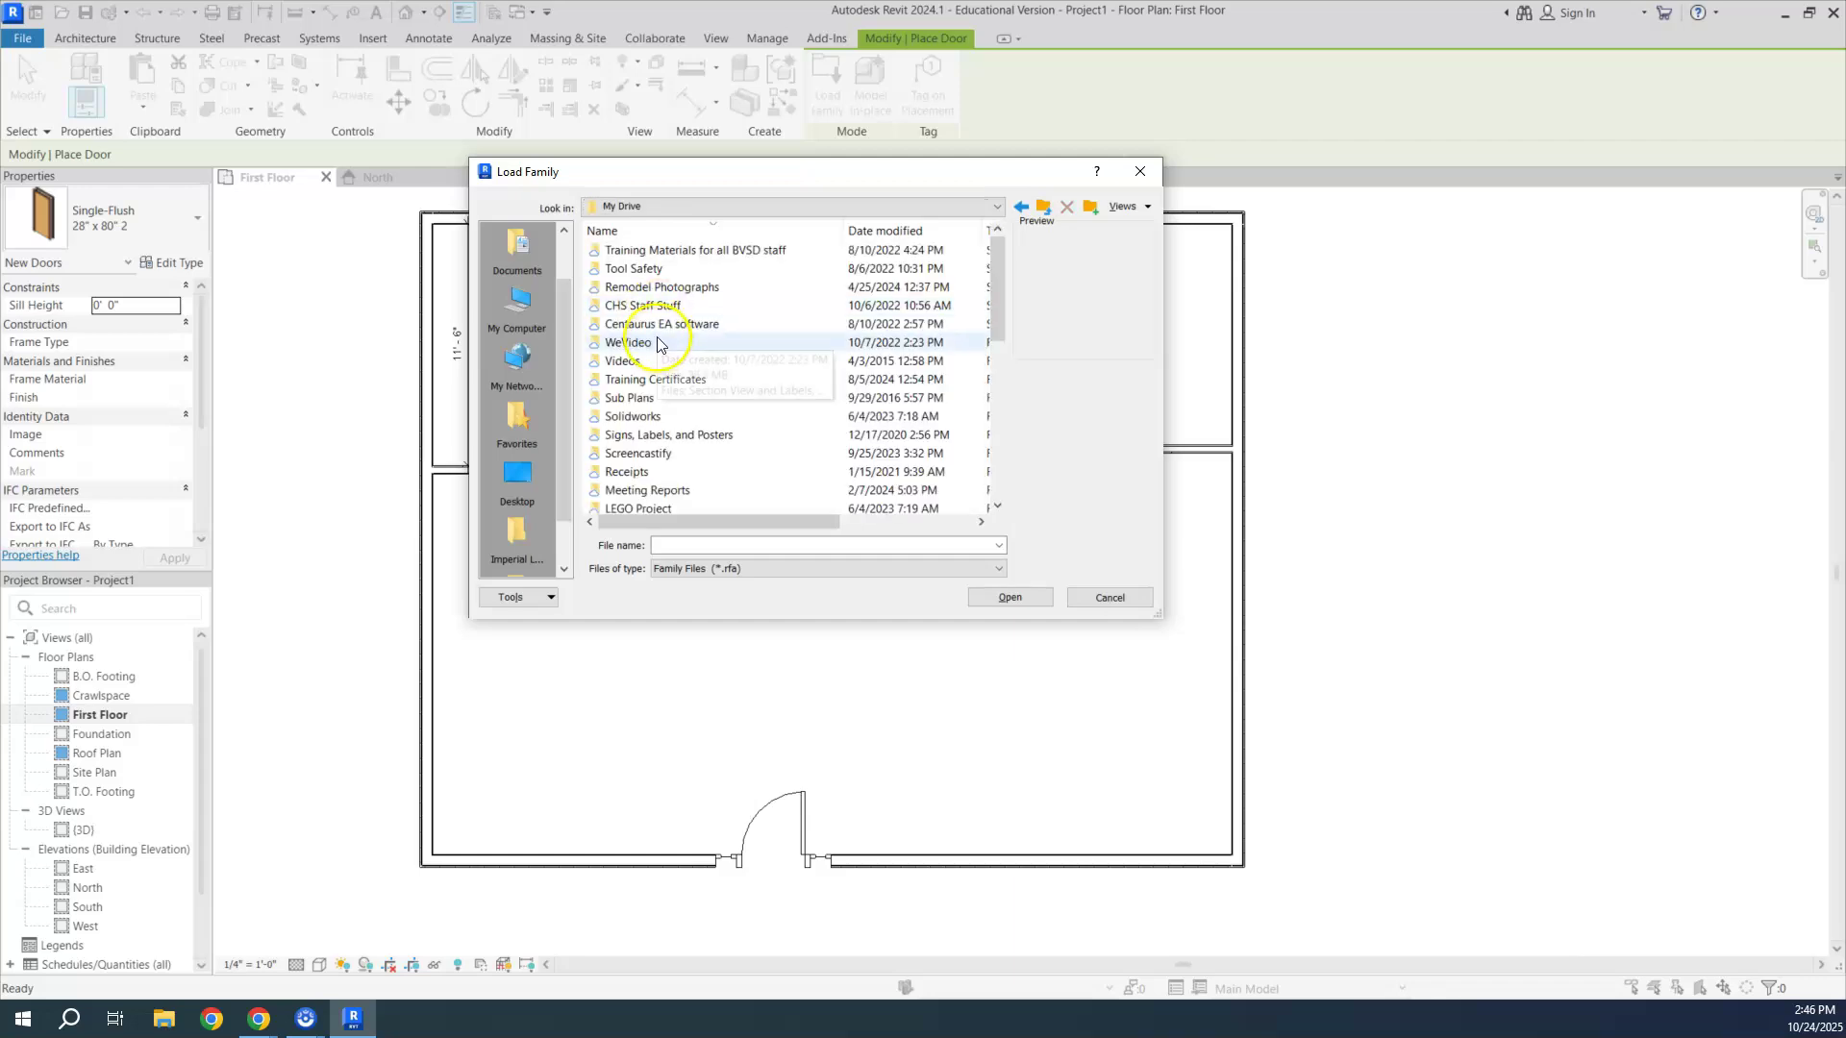
double_click(627, 338)
left_click(639, 421)
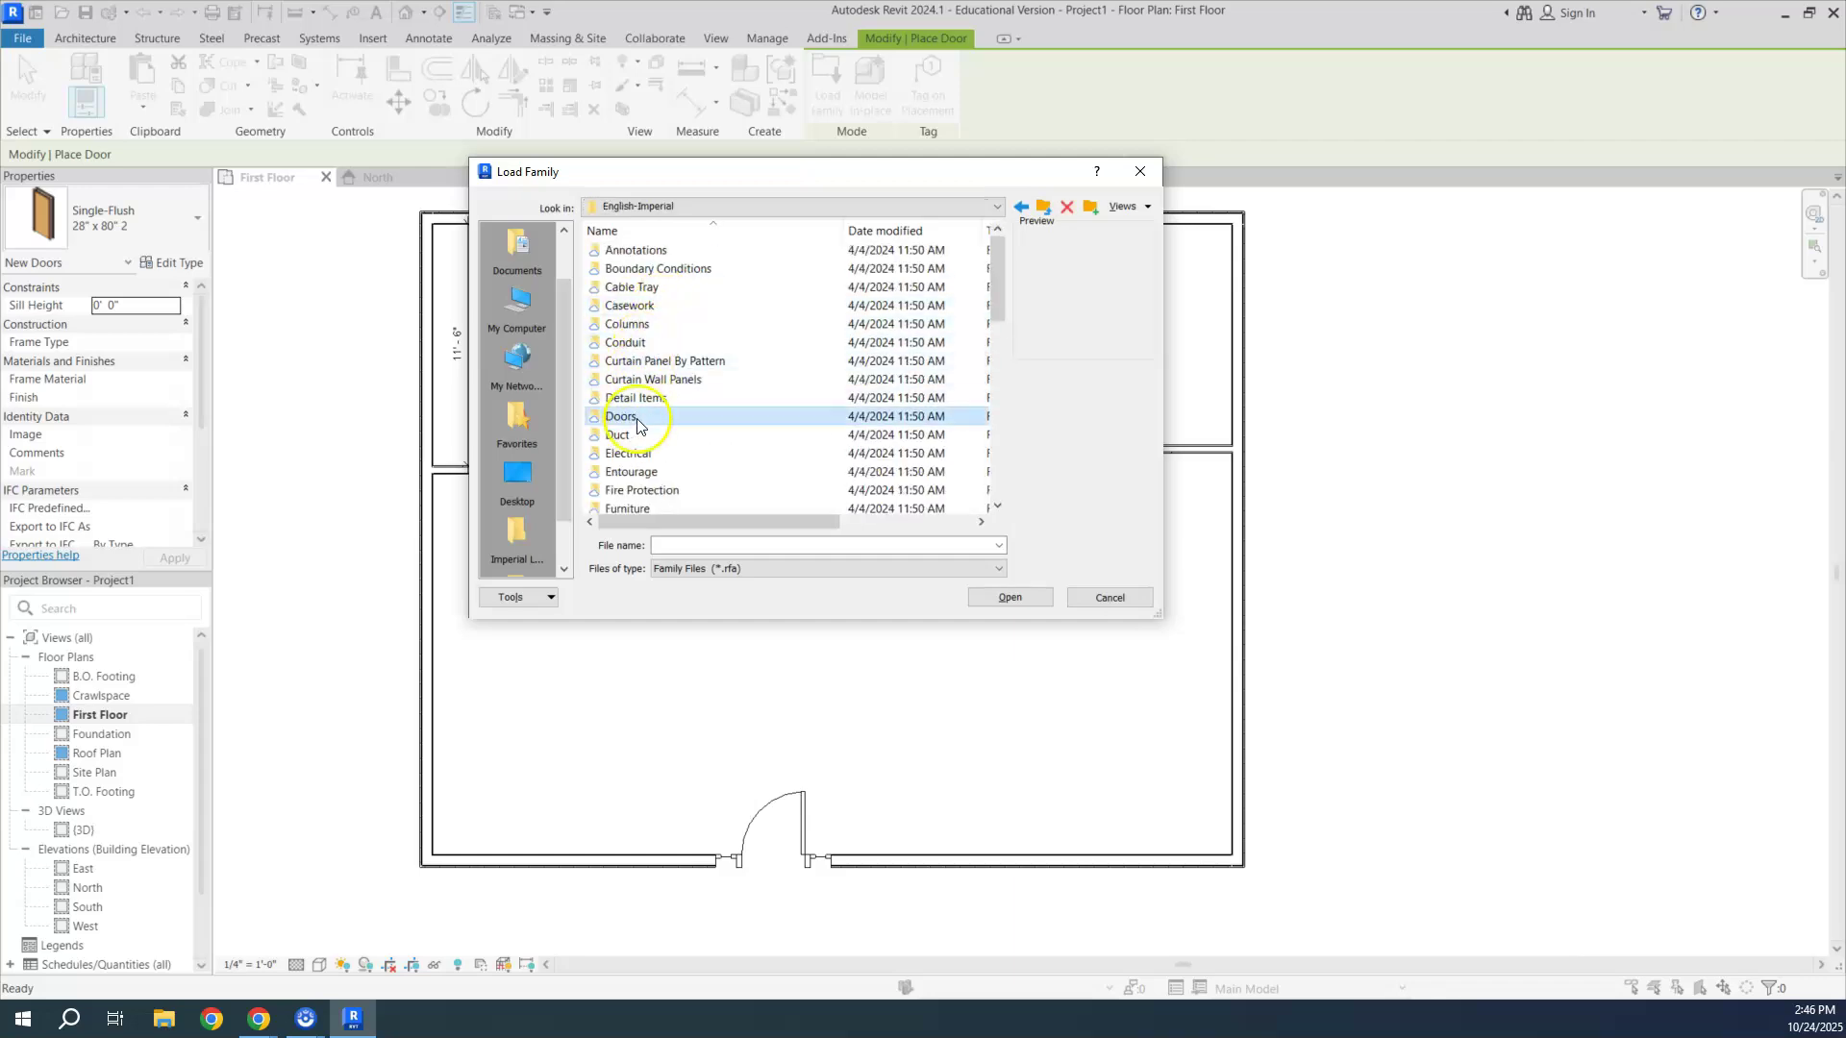
scroll(639, 423, "down", 10)
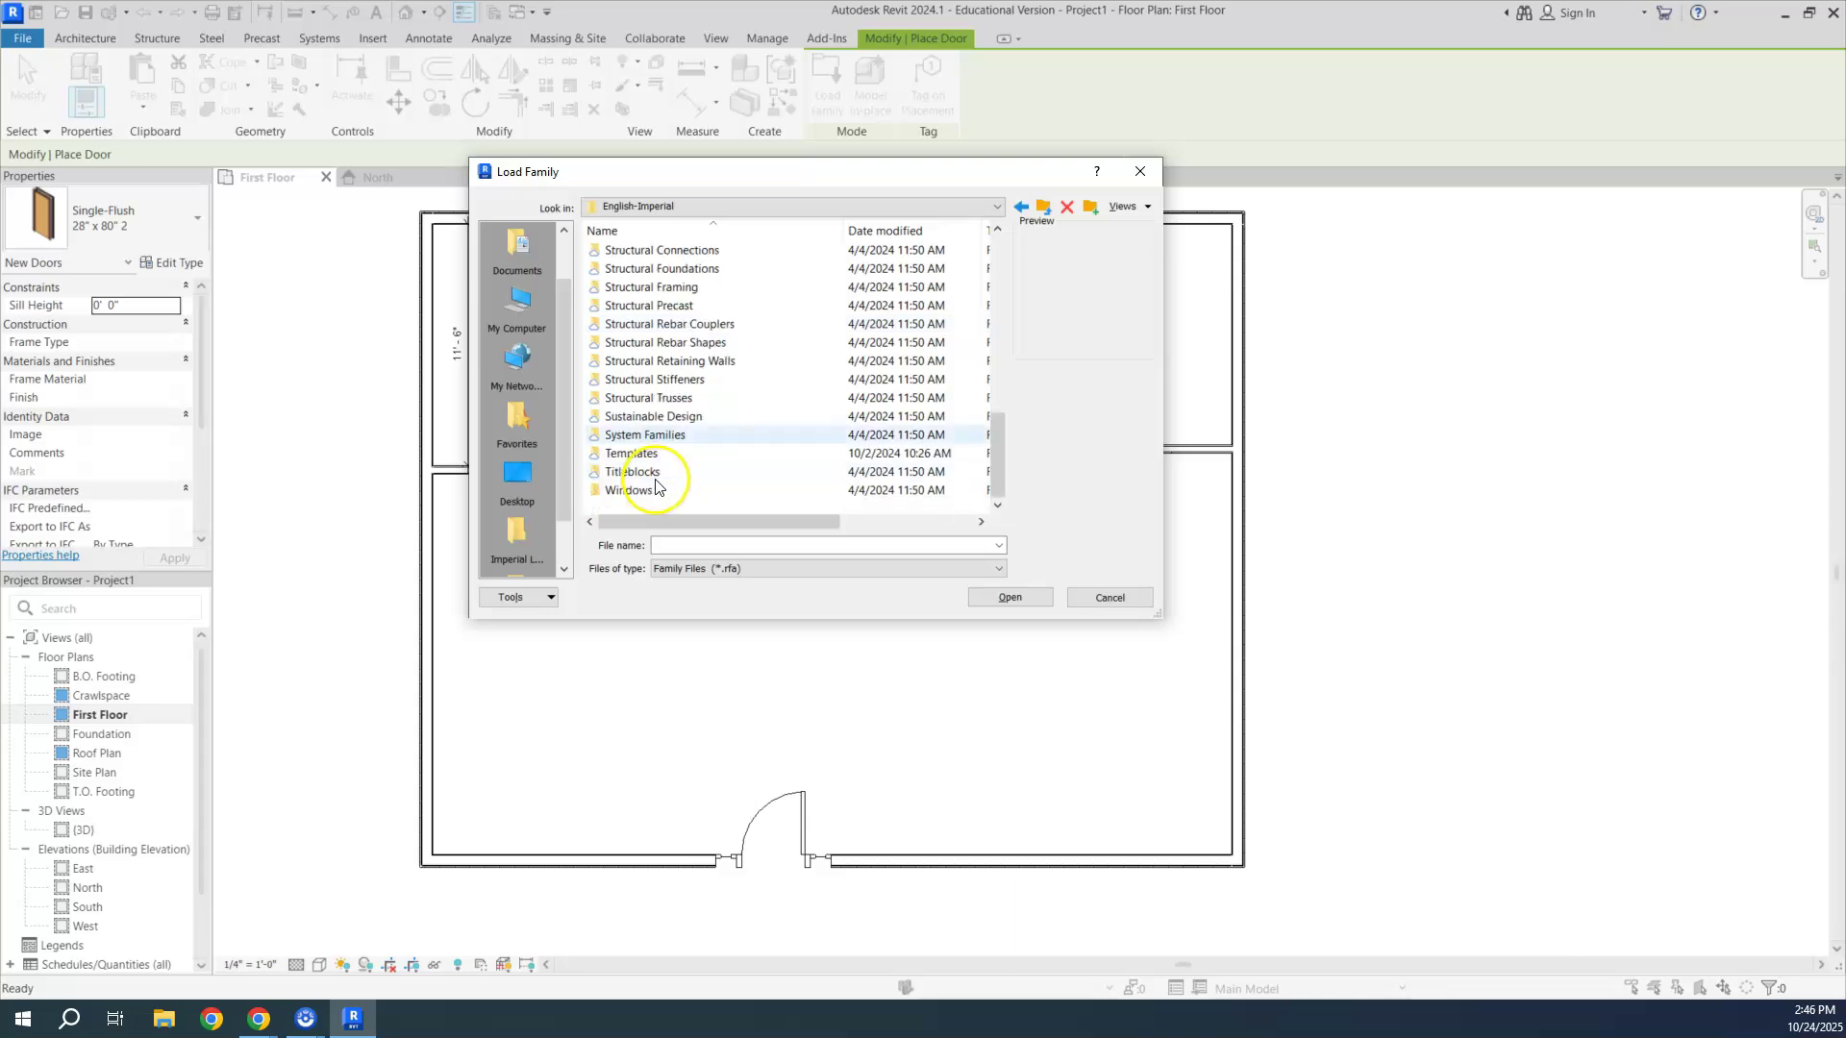
scroll(668, 476, "up", 10)
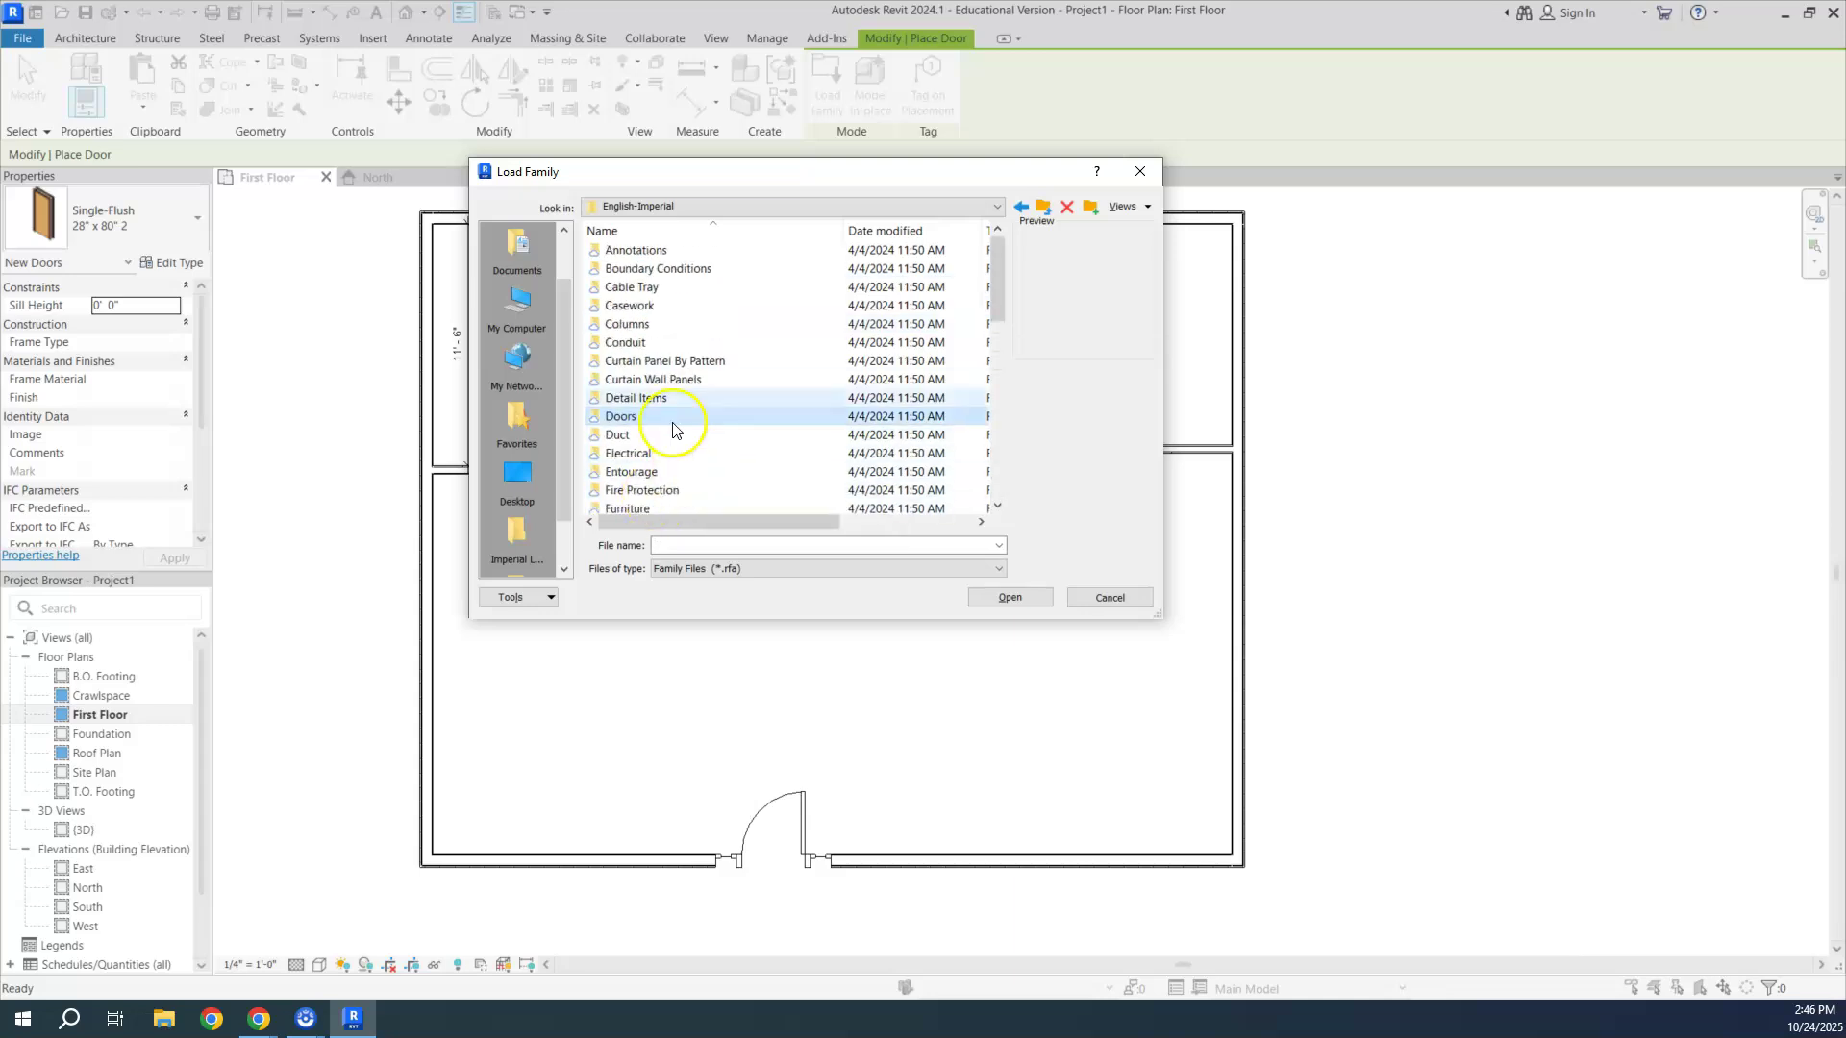
double_click(619, 415)
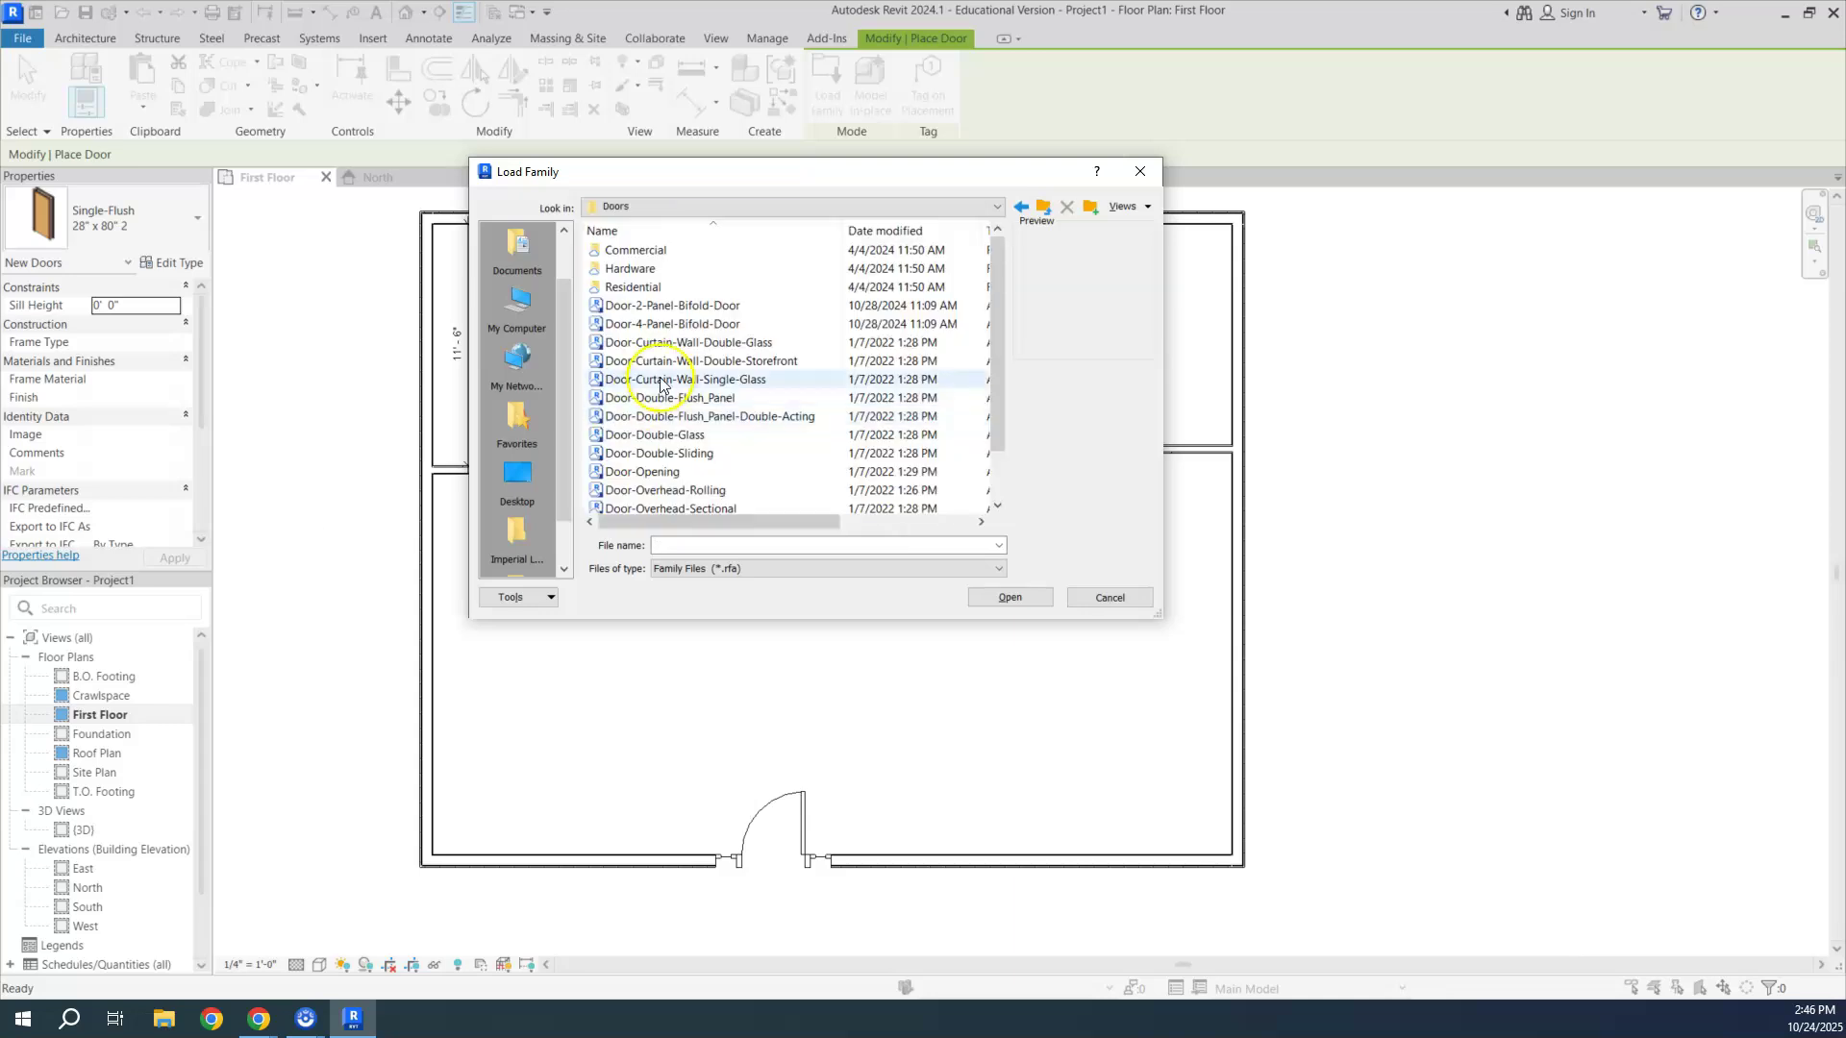
Step: Preview the available door families and load Door-4-Panel-Bifold-Door into the project
left_click(684, 305)
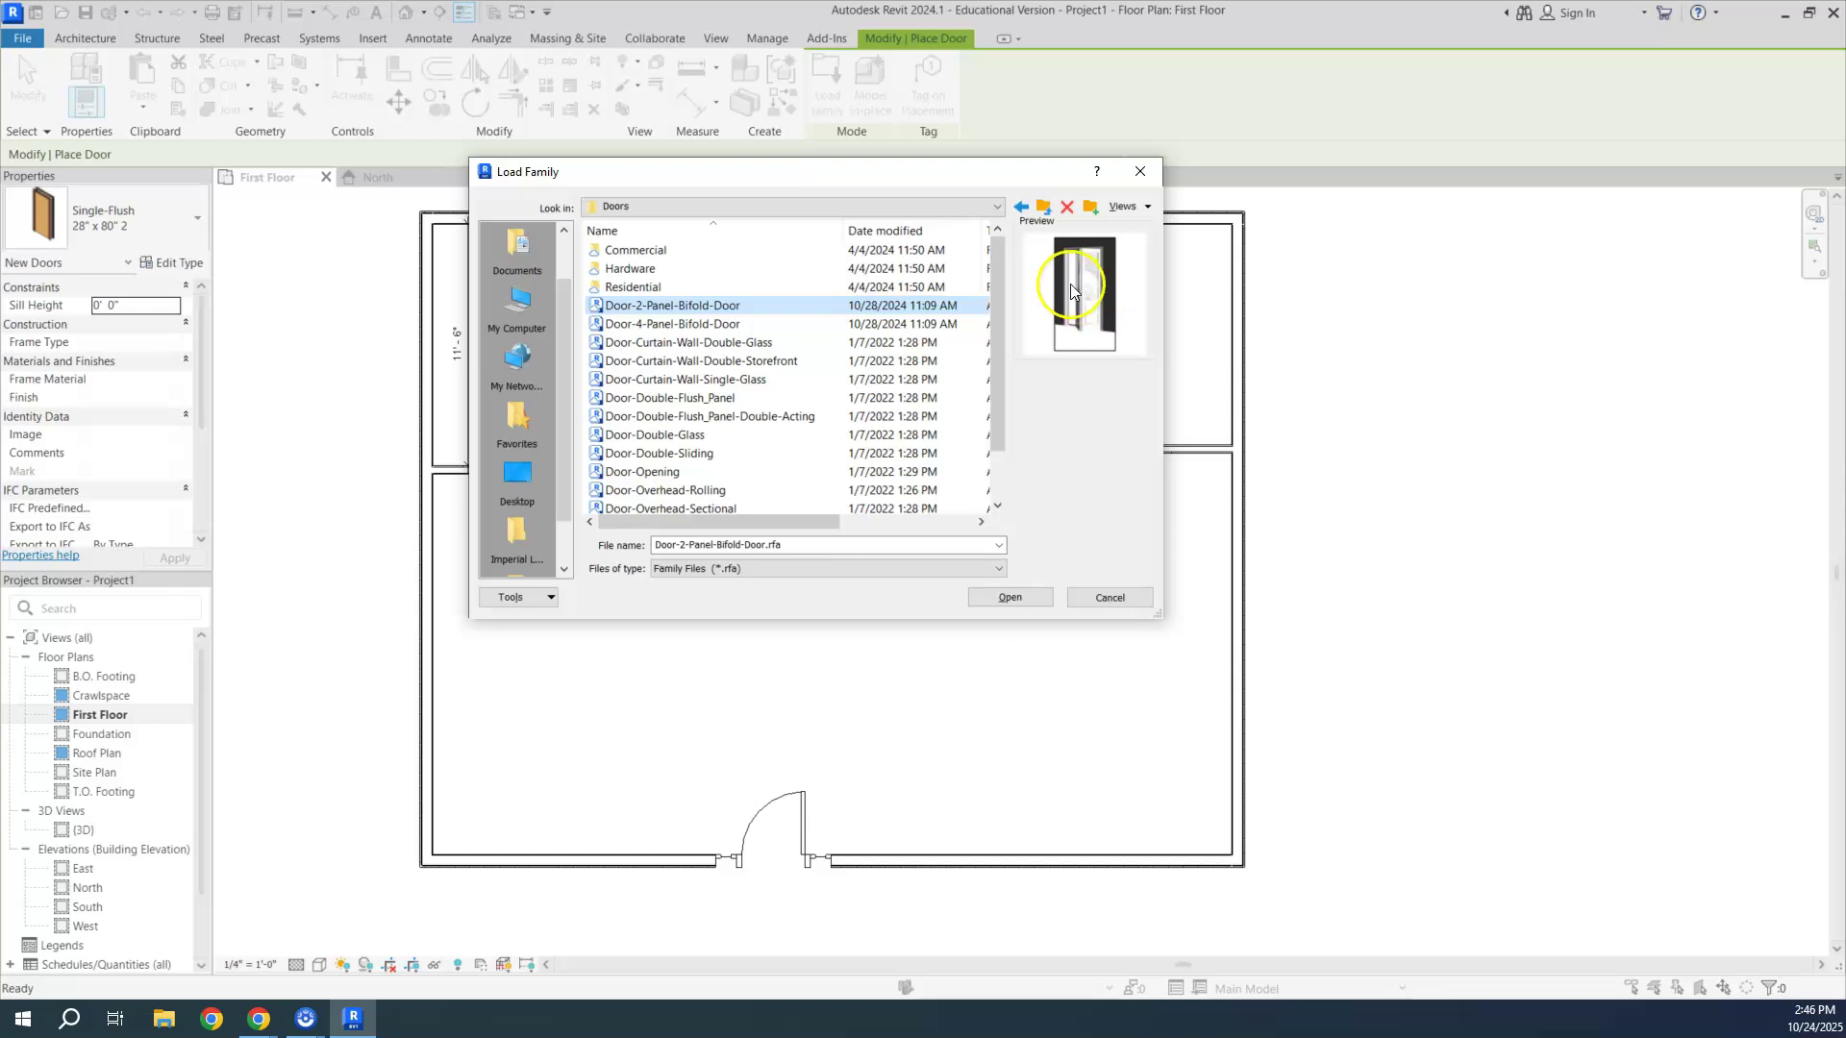
left_click(692, 324)
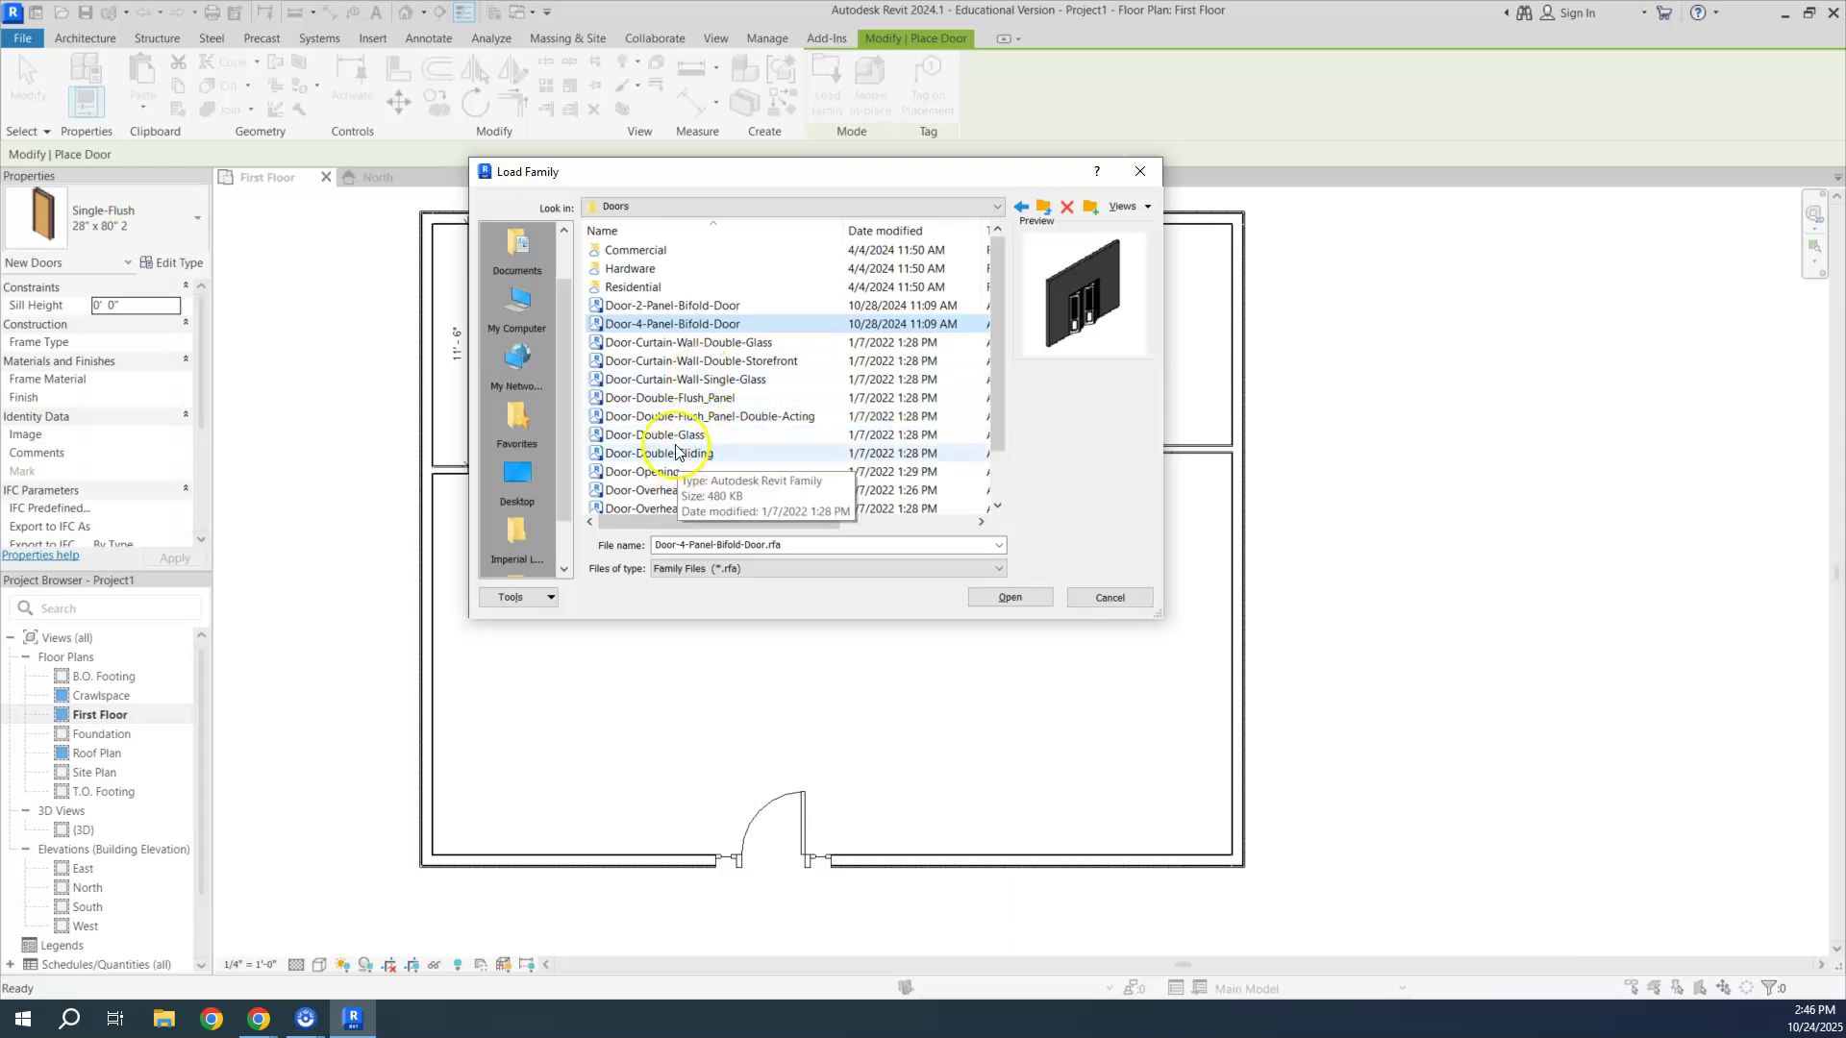
left_click(673, 491)
scroll(675, 492, "down", 1)
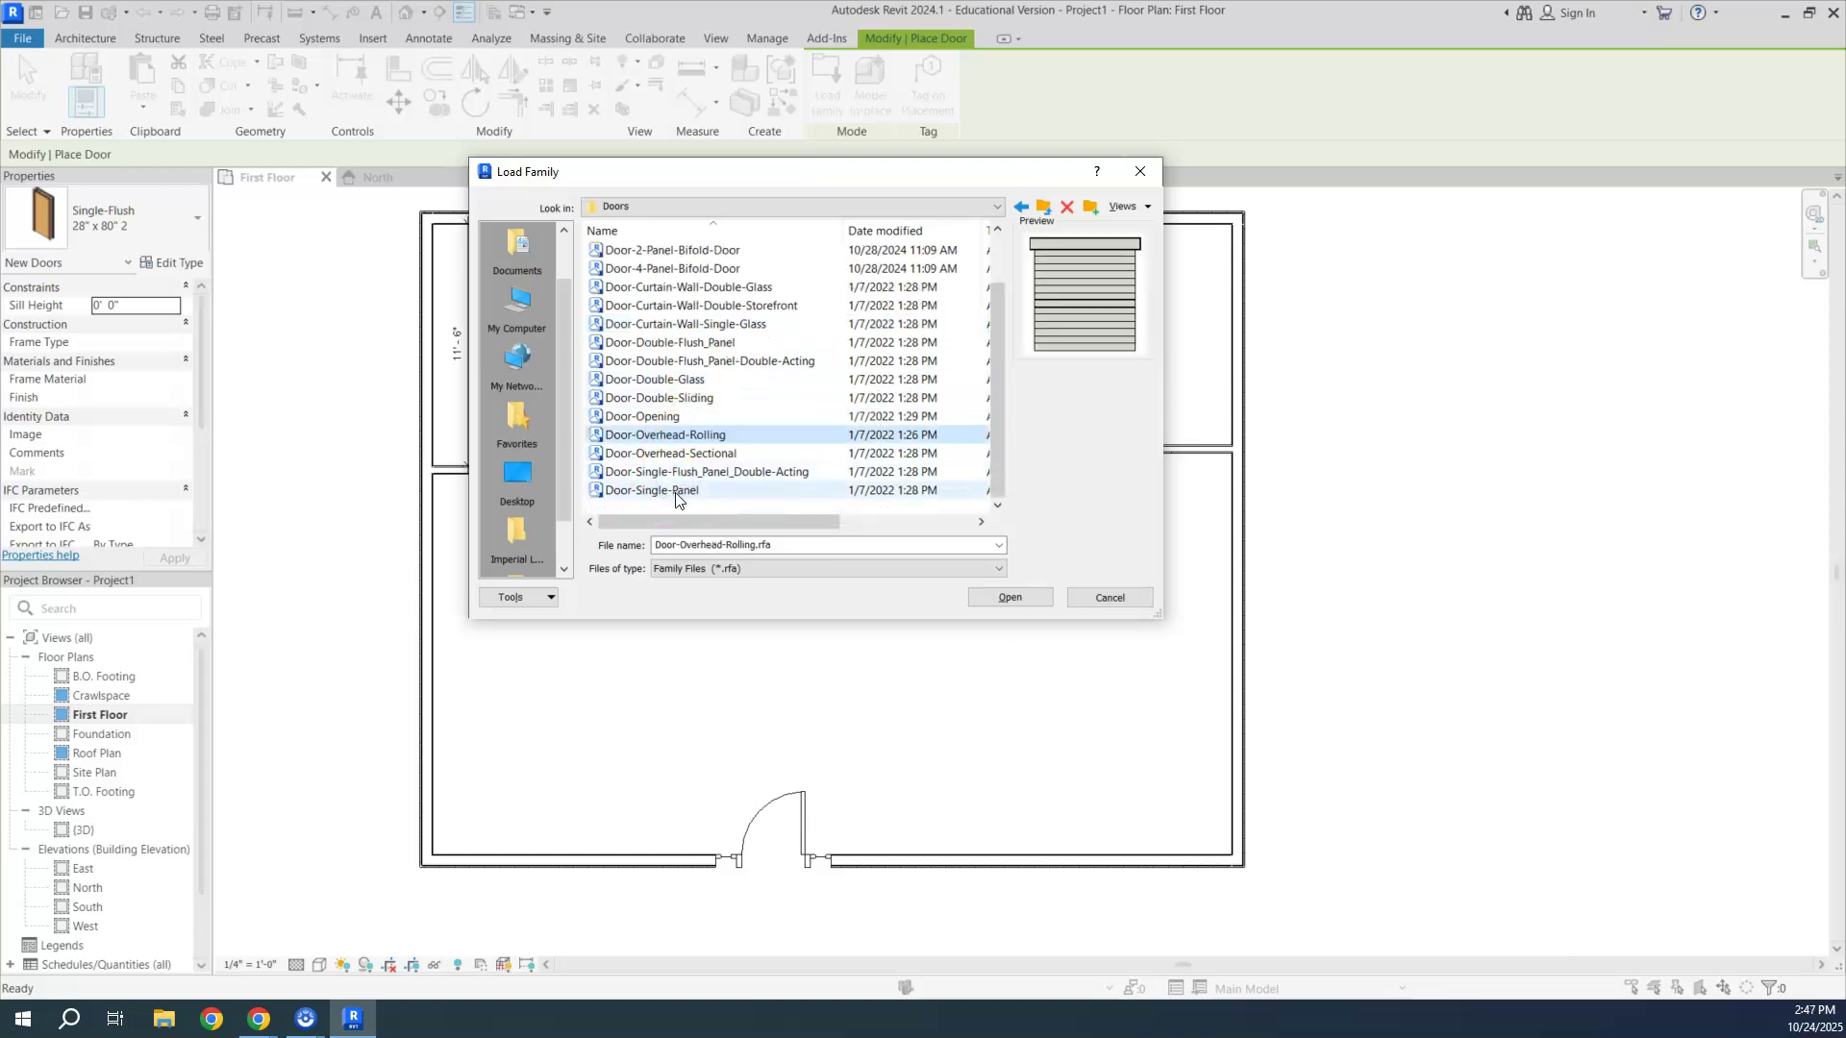
left_click(660, 380)
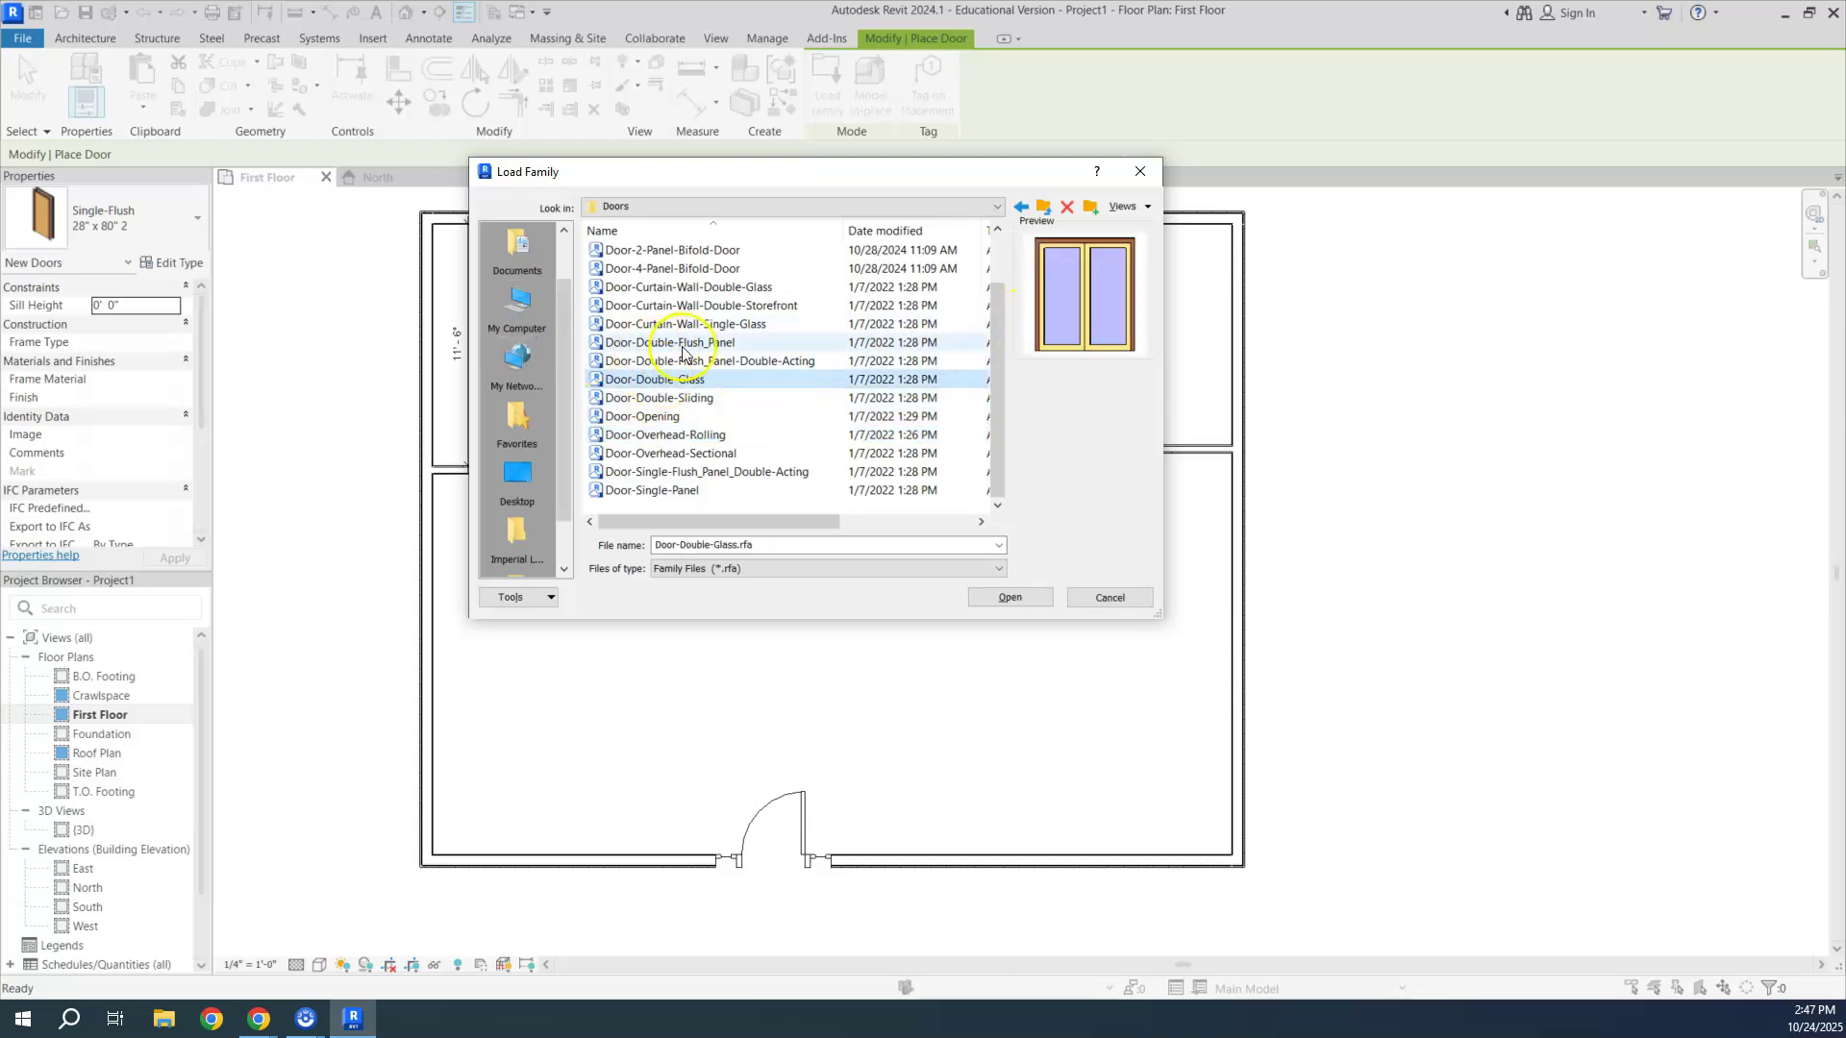
scroll(683, 353, "up", 1)
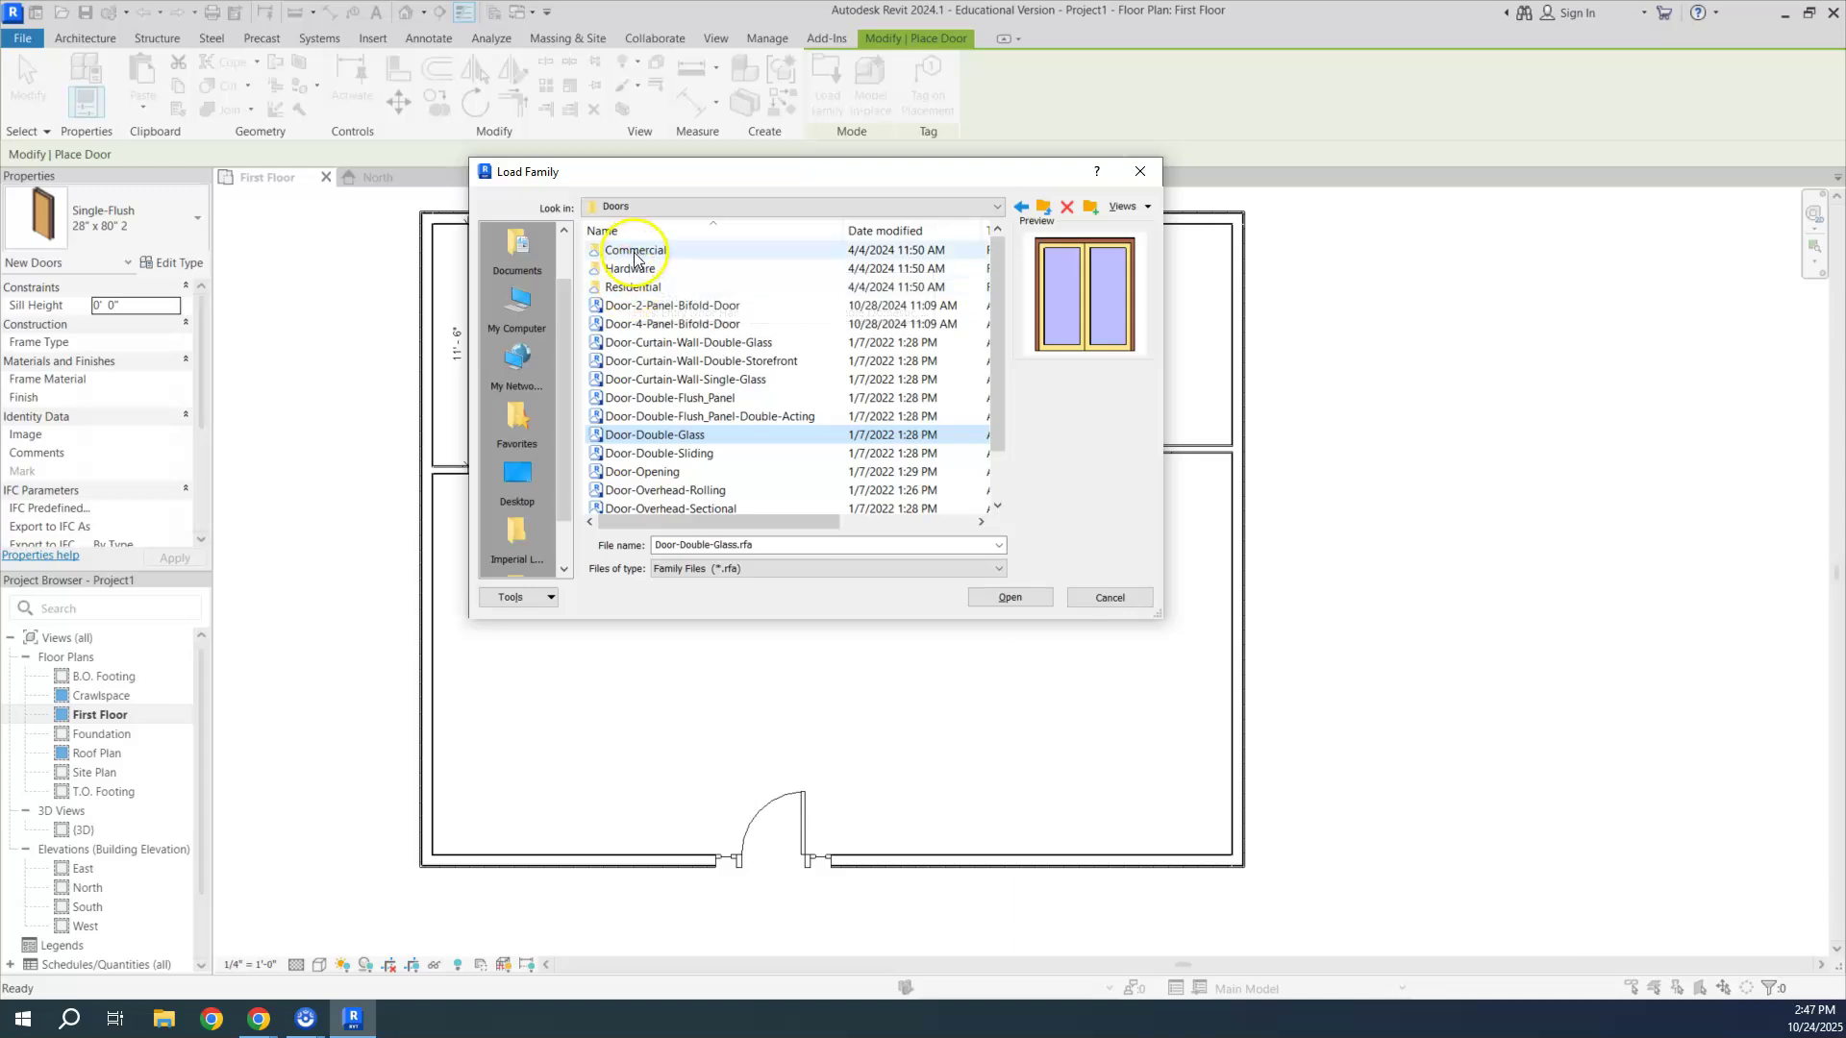
left_click(1010, 597)
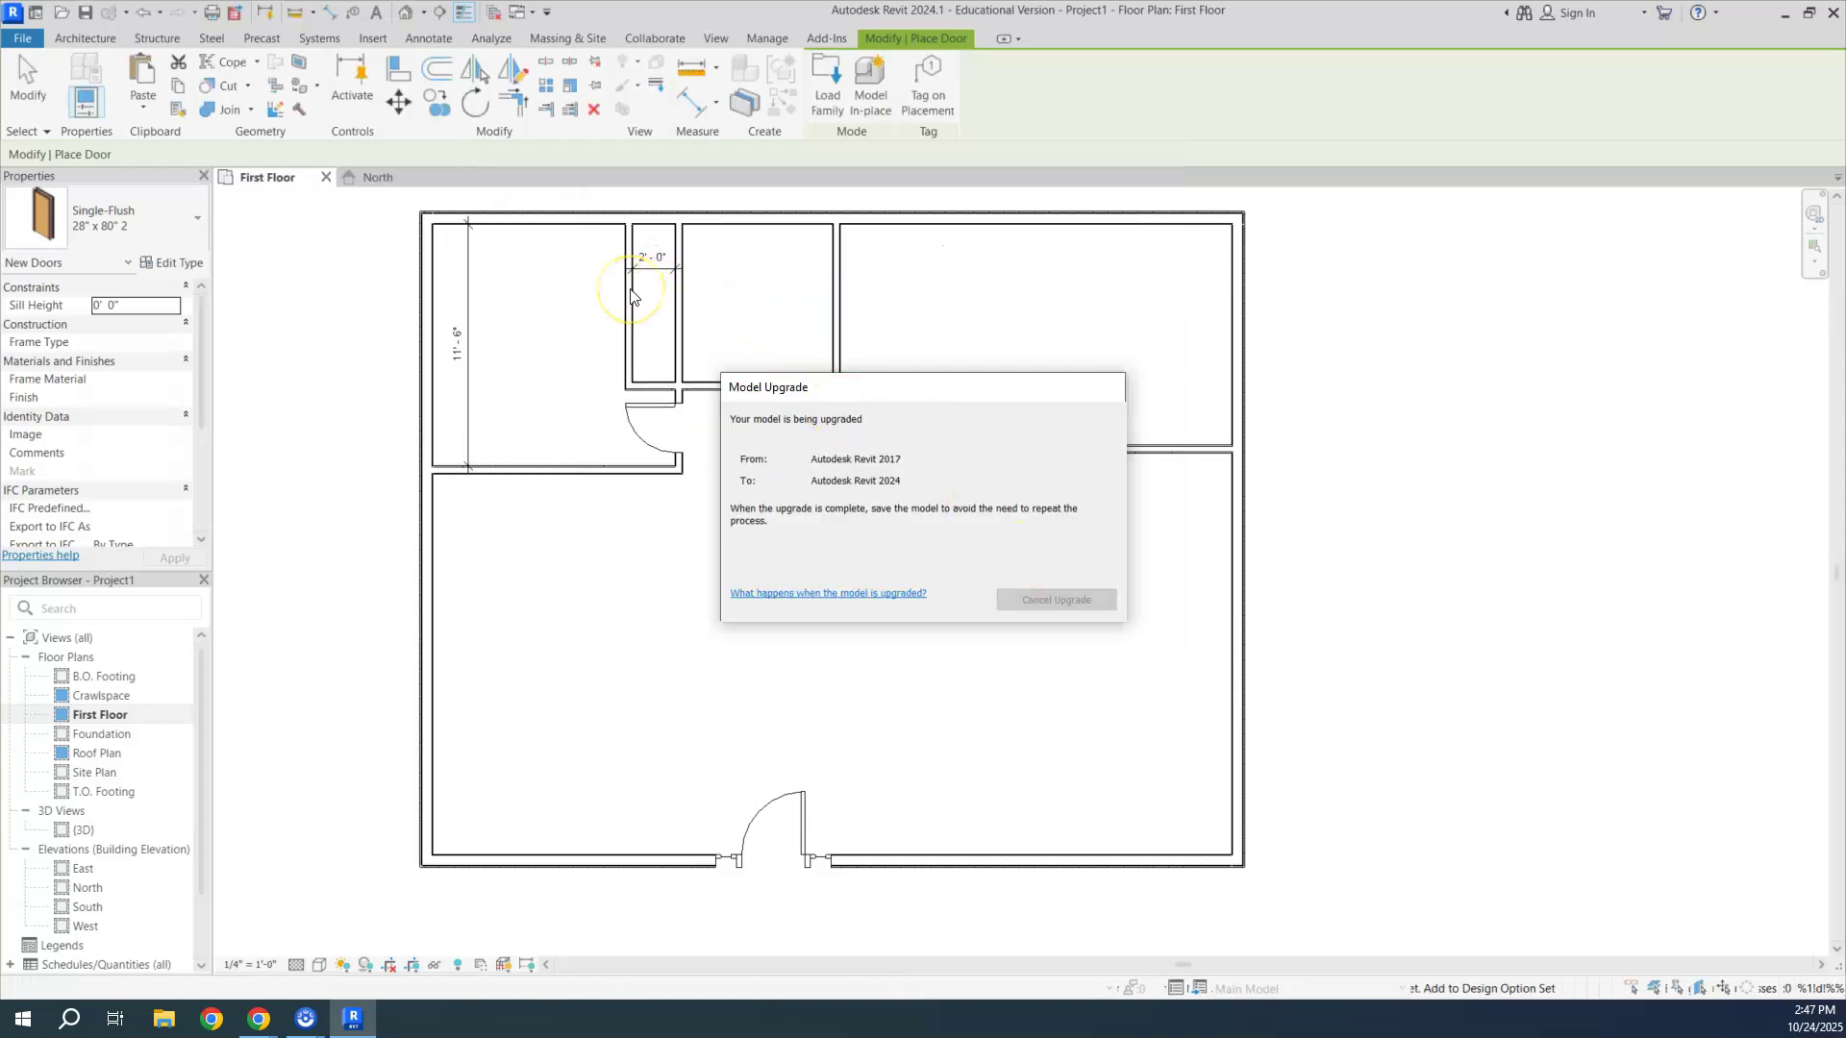
Step: Place a 48" x 84" Door-4-Panel-Bifold-Door centred in the closet's west partition, 4'-0" from each end, folding into the northwest room
left_click(94, 240)
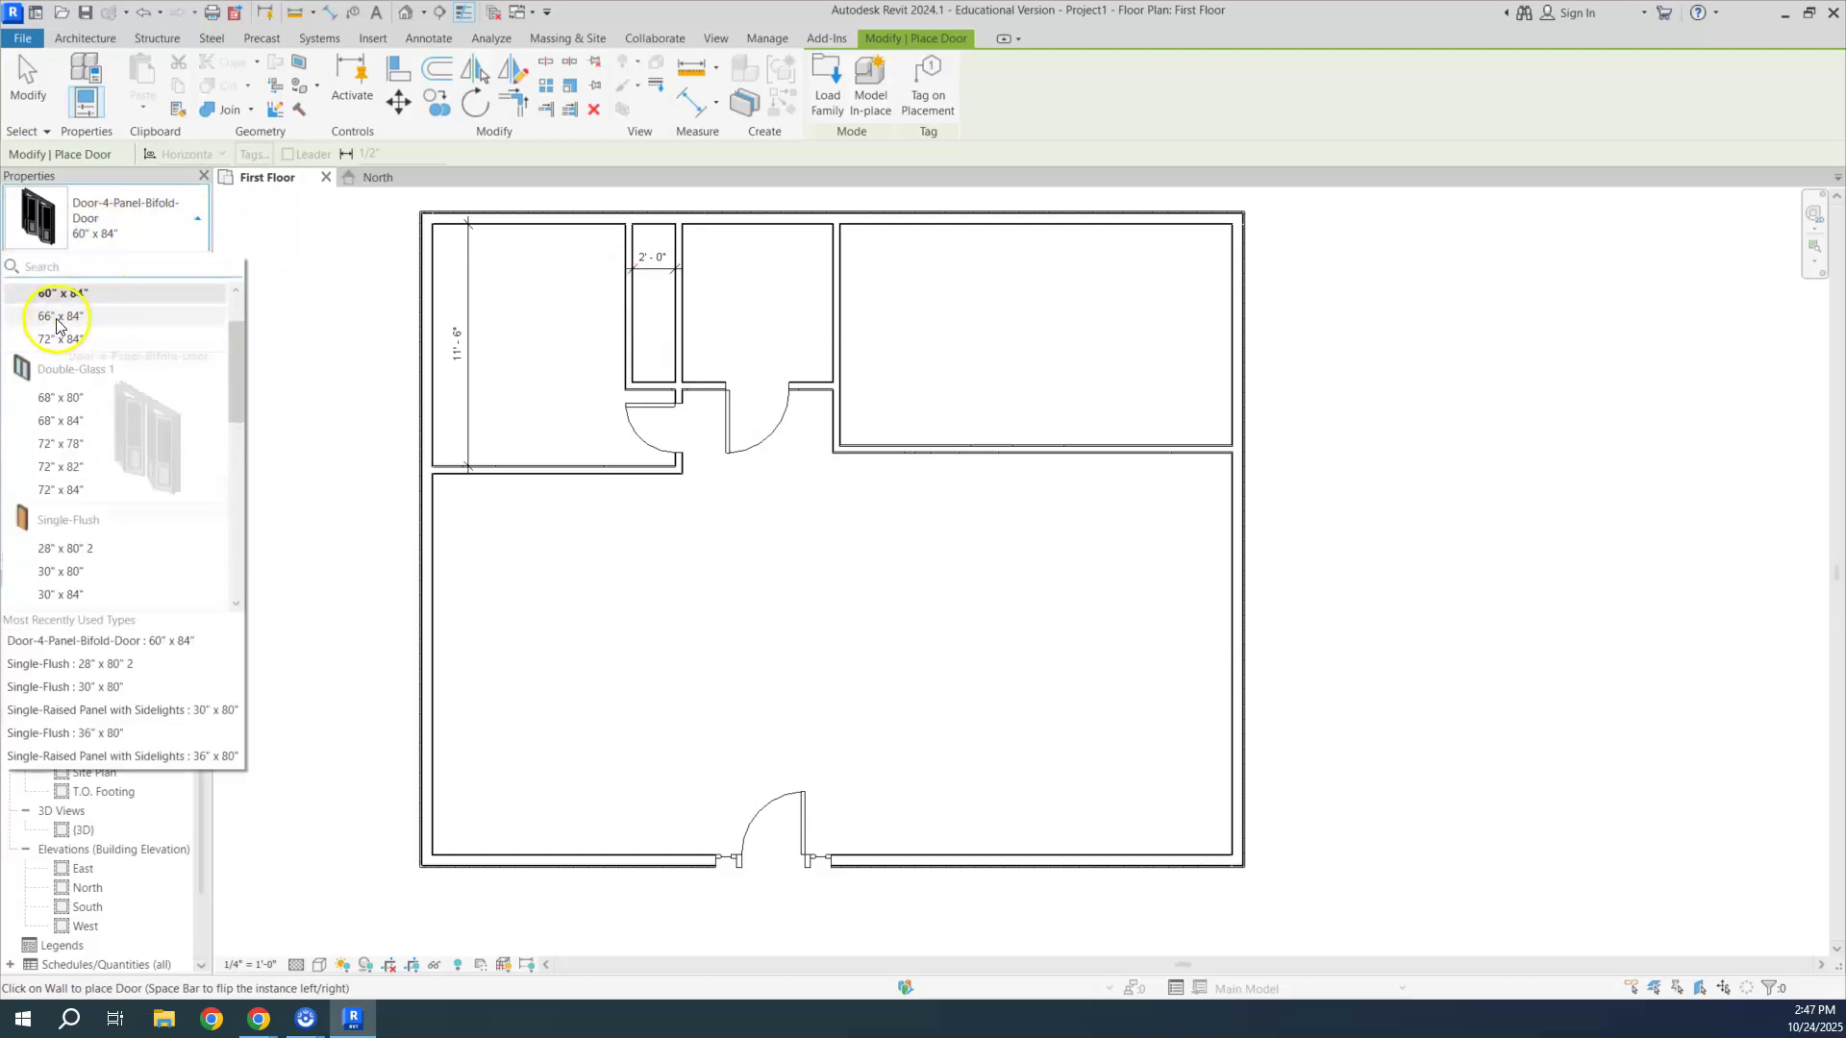
scroll(72, 350, "up", 1)
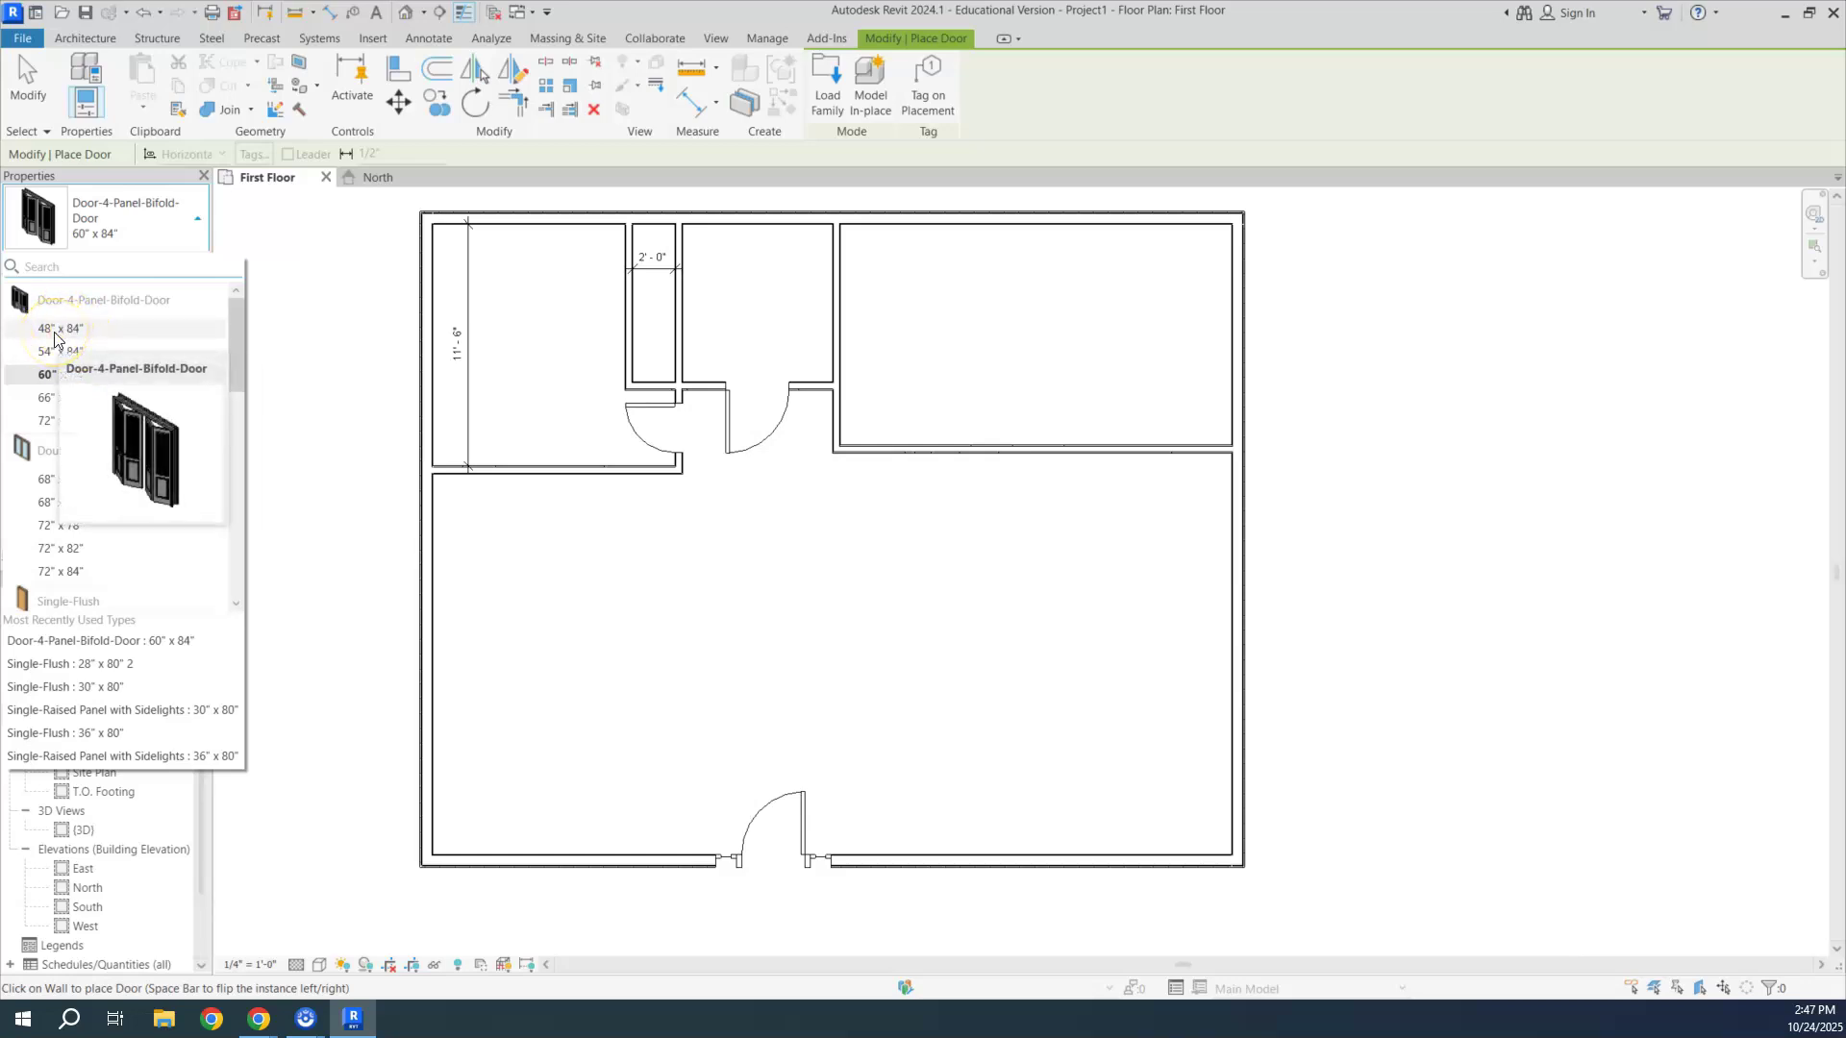
left_click(54, 328)
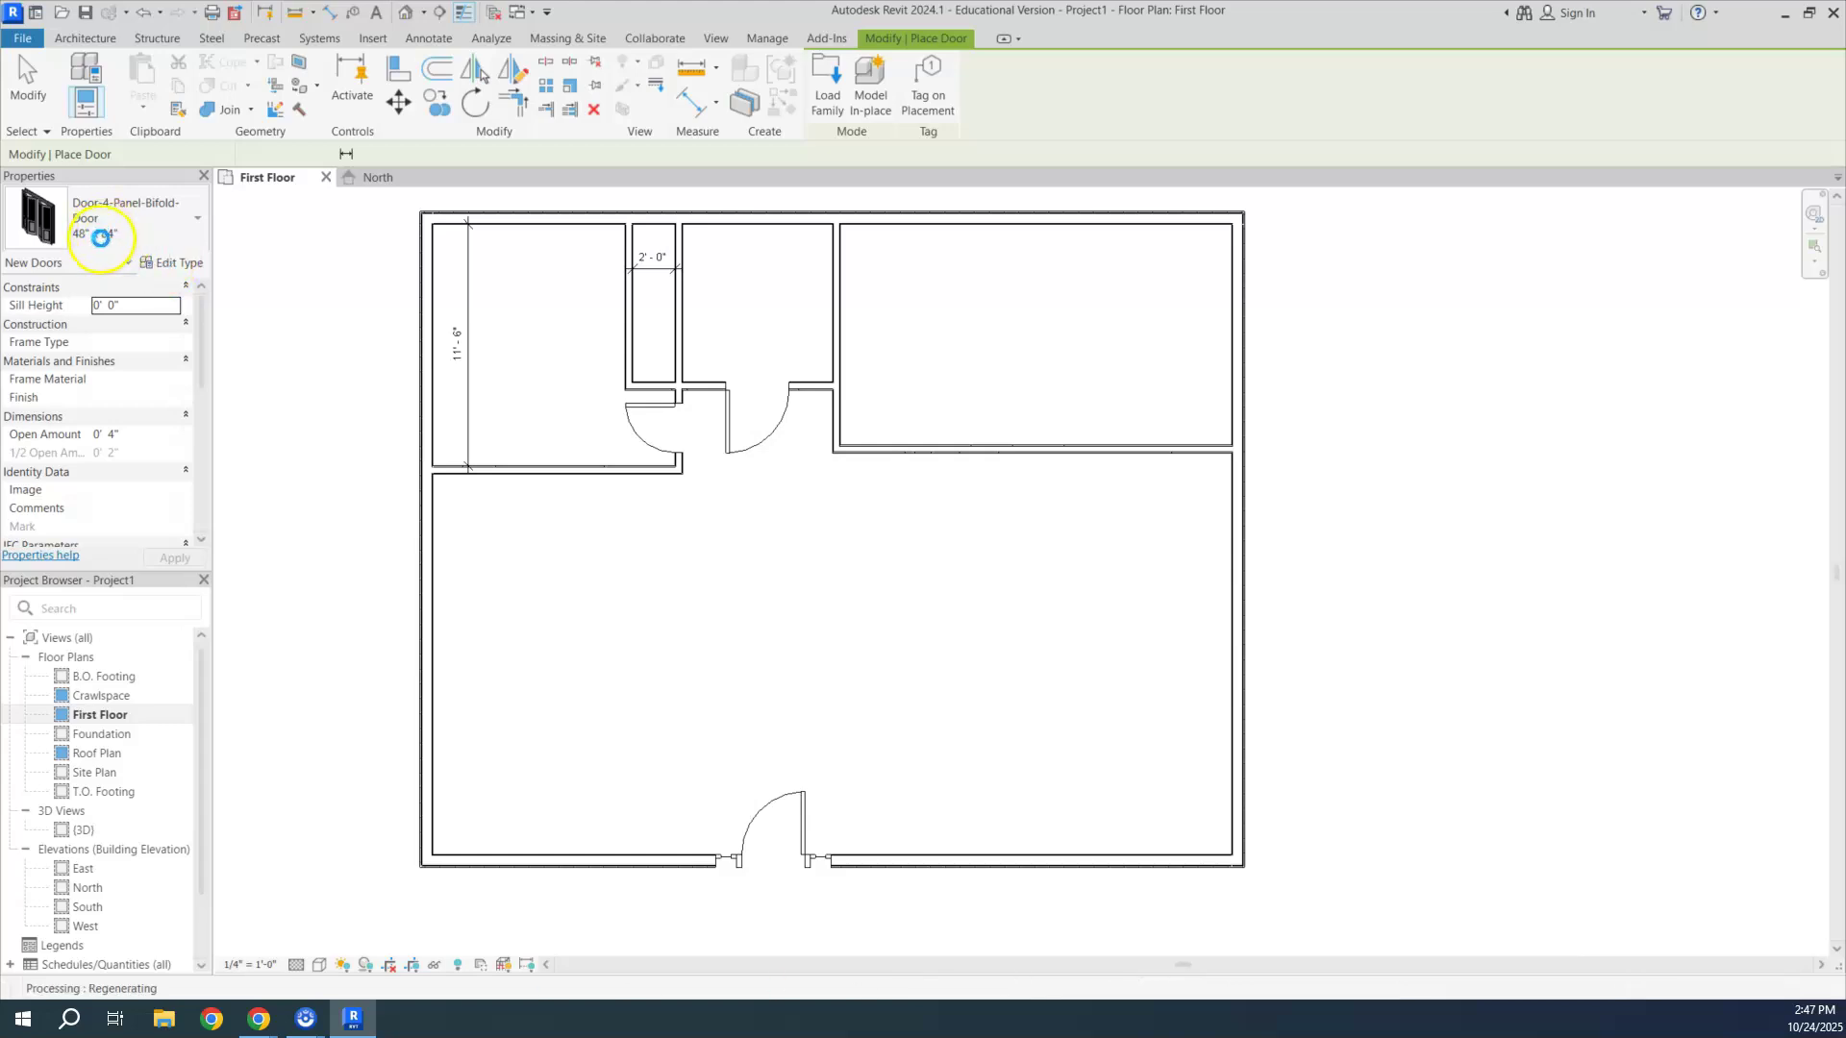
left_click(173, 263)
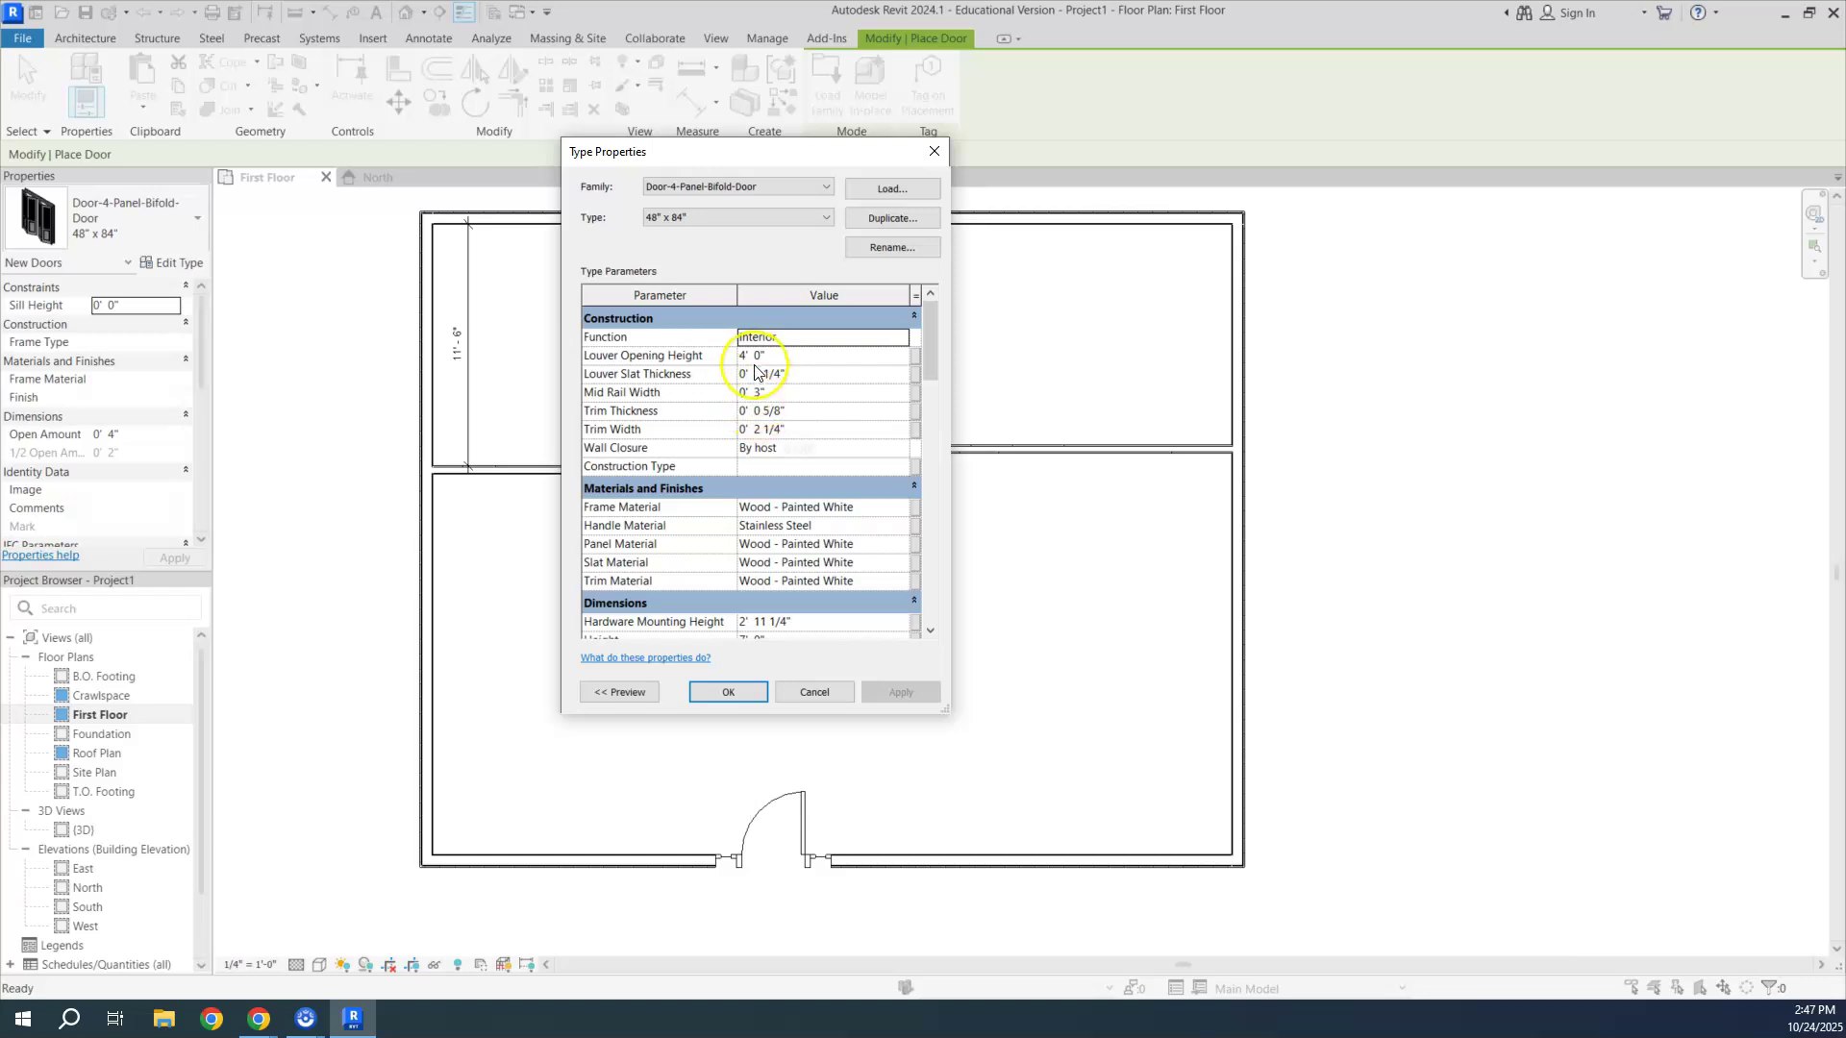
scroll(726, 427, "down", 3)
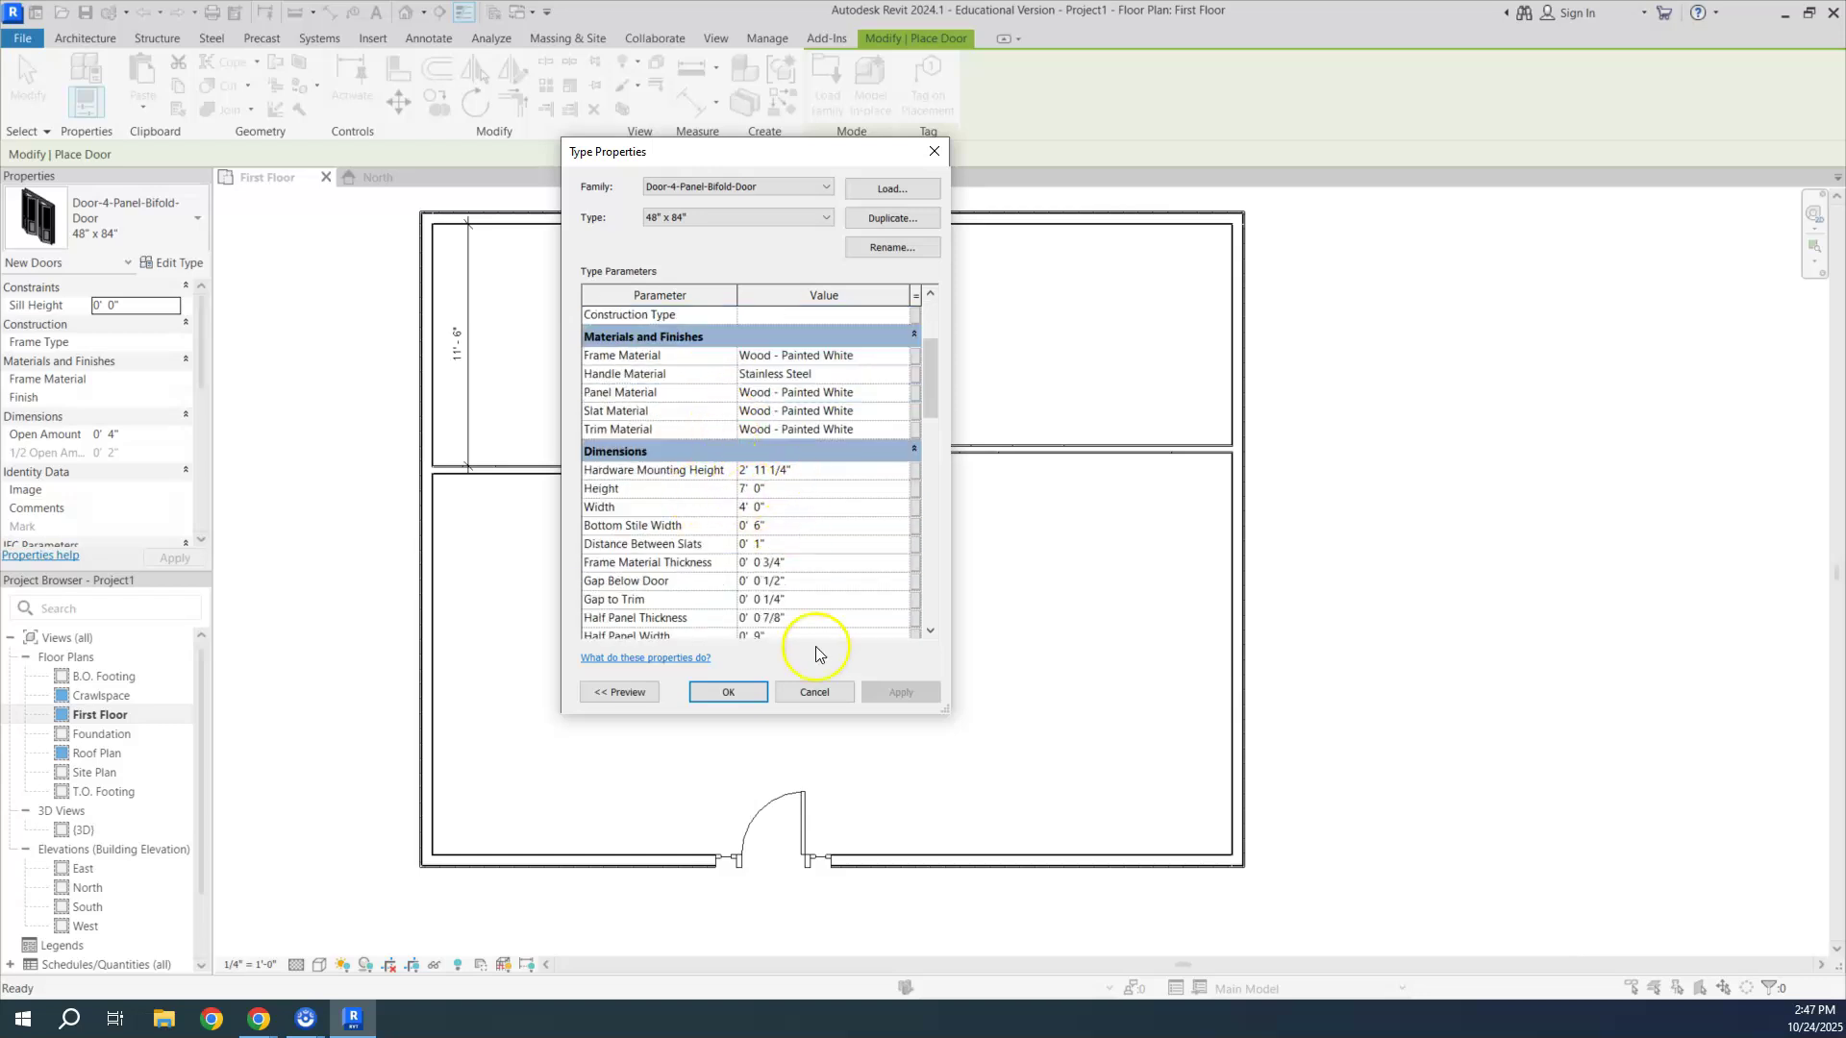
left_click(815, 692)
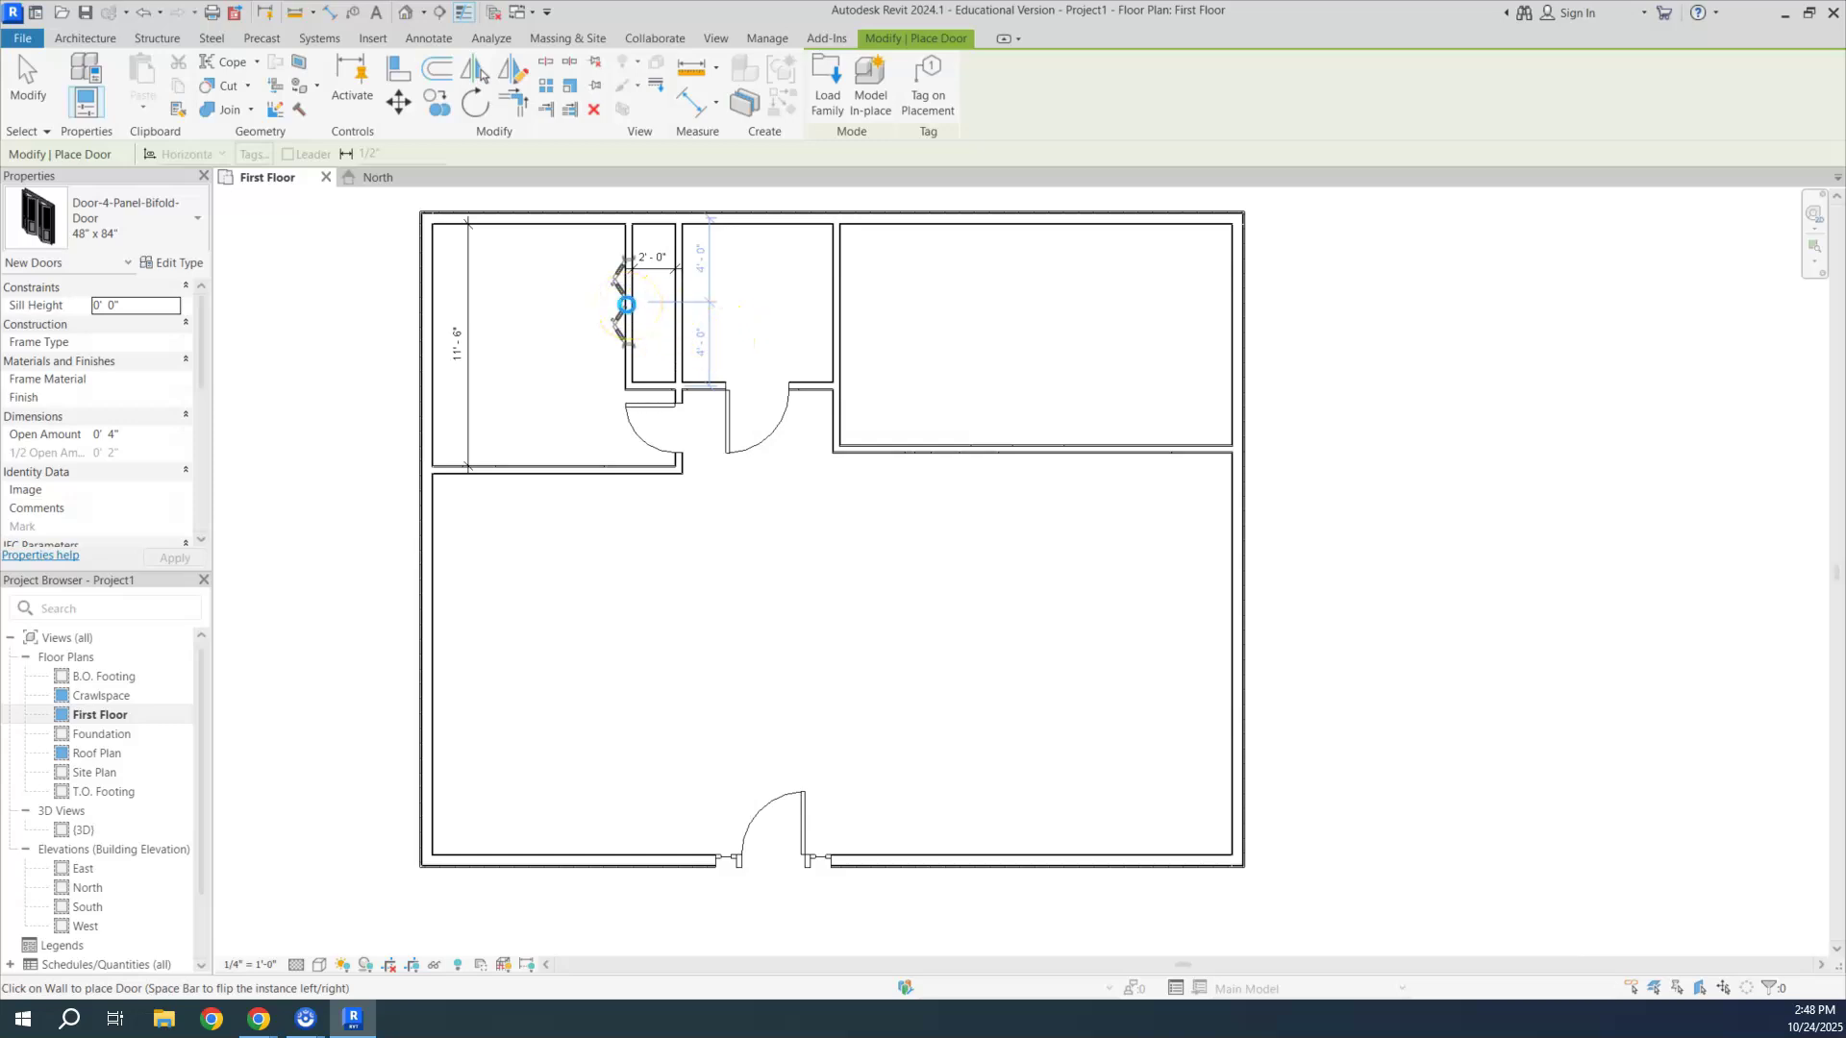
left_click(626, 305)
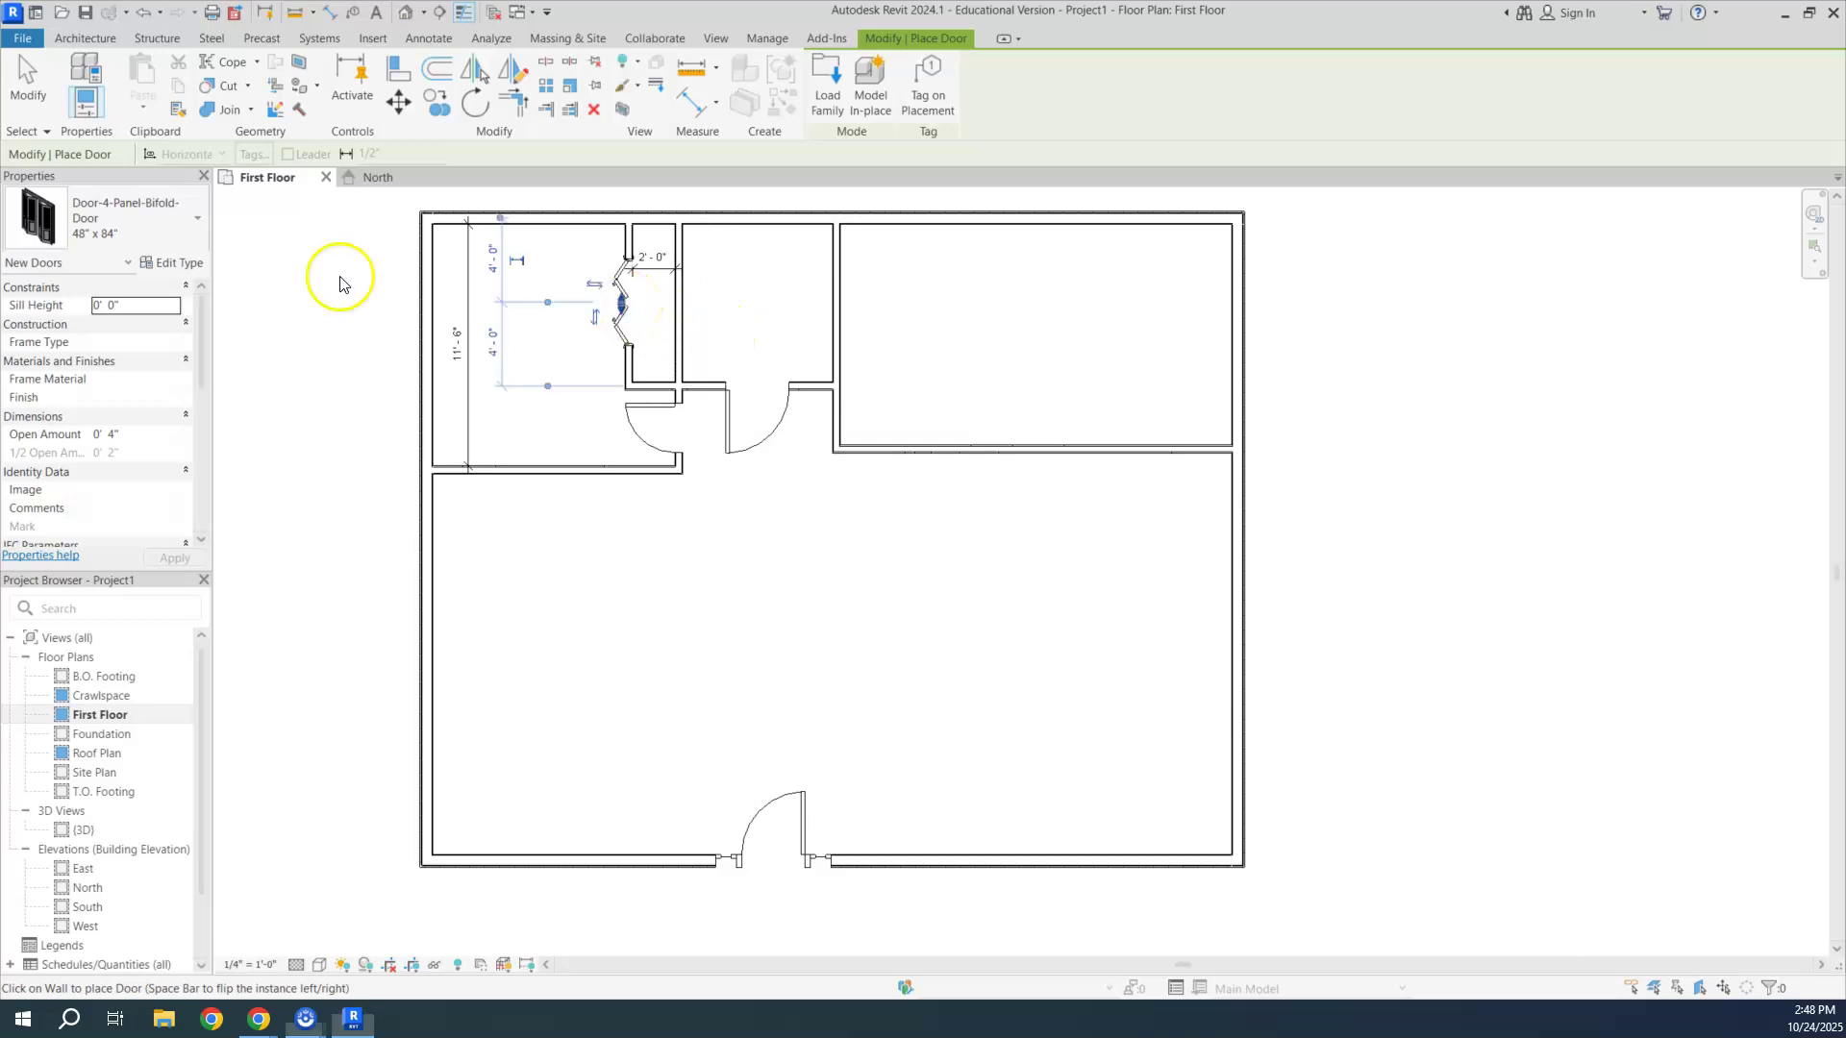
Step: Open the 3D view and examine the interior and bifold closet doors, ending with a straight-on view from the west
double_click(80, 832)
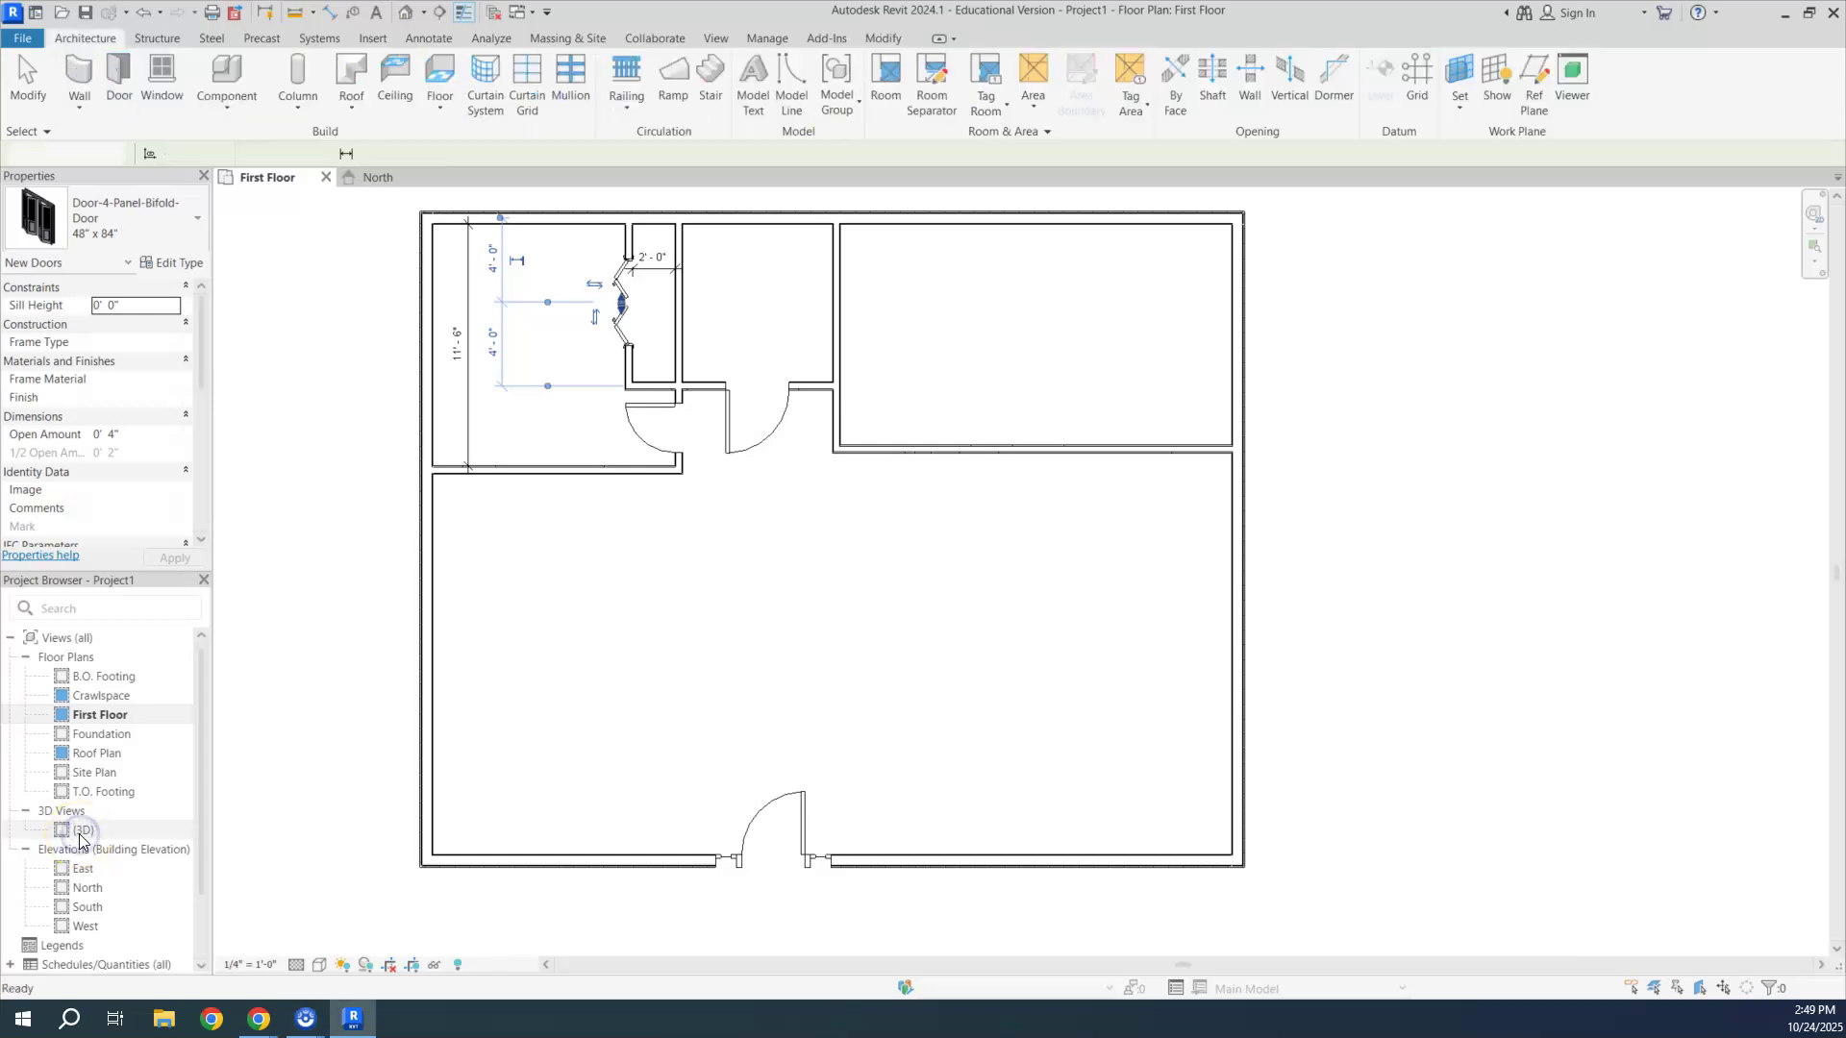
scroll(1036, 473, "up", 3)
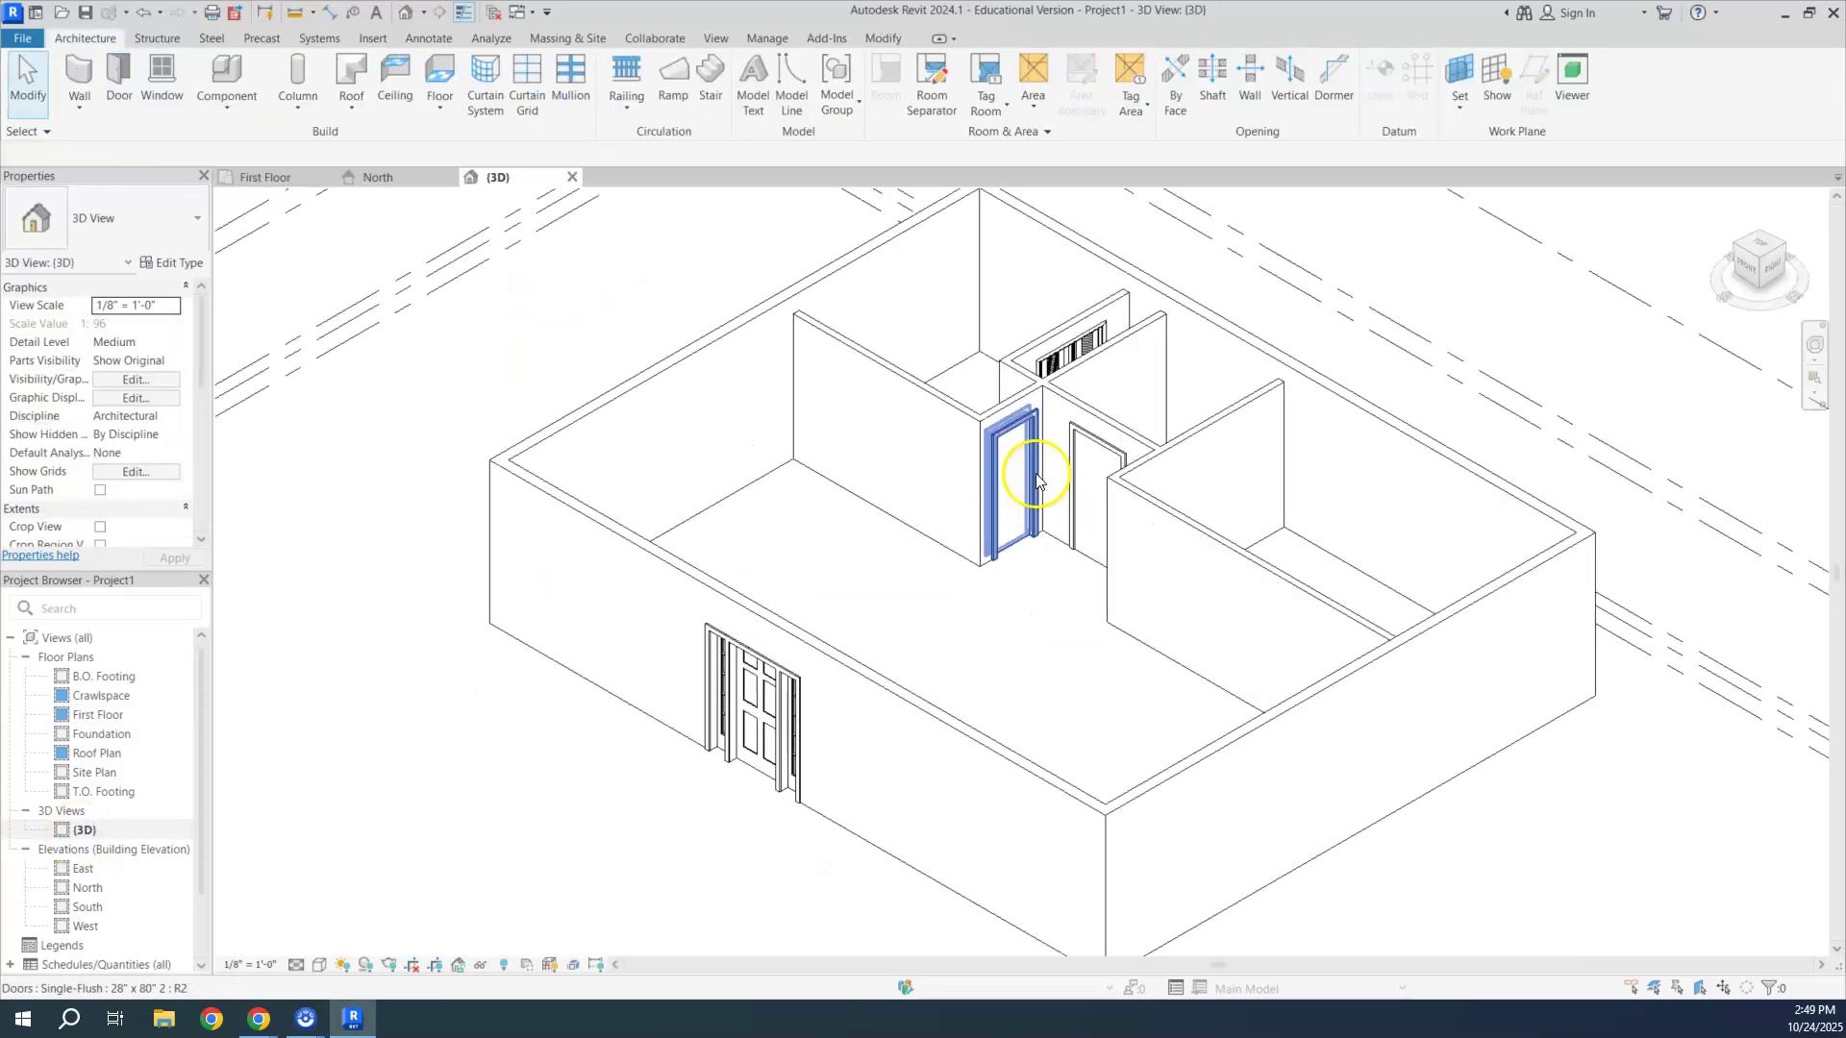
scroll(1035, 473, "up", 2)
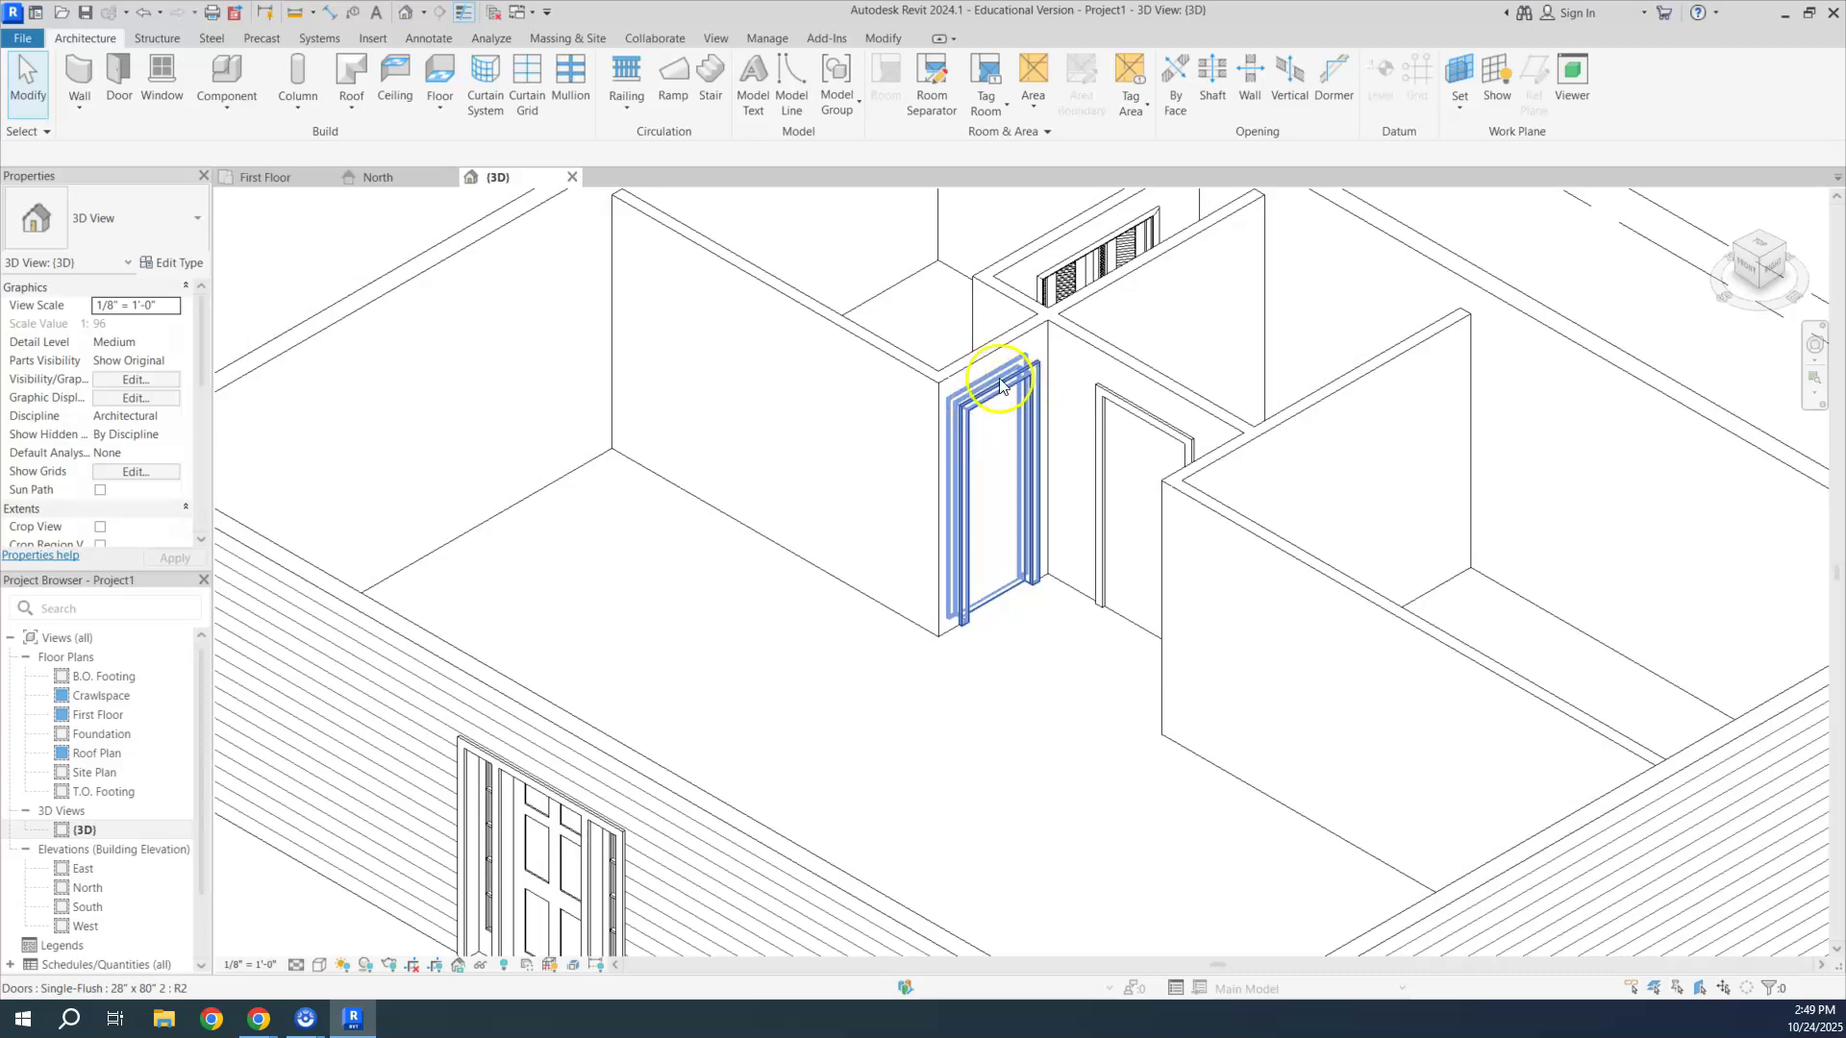
left_click(1736, 245)
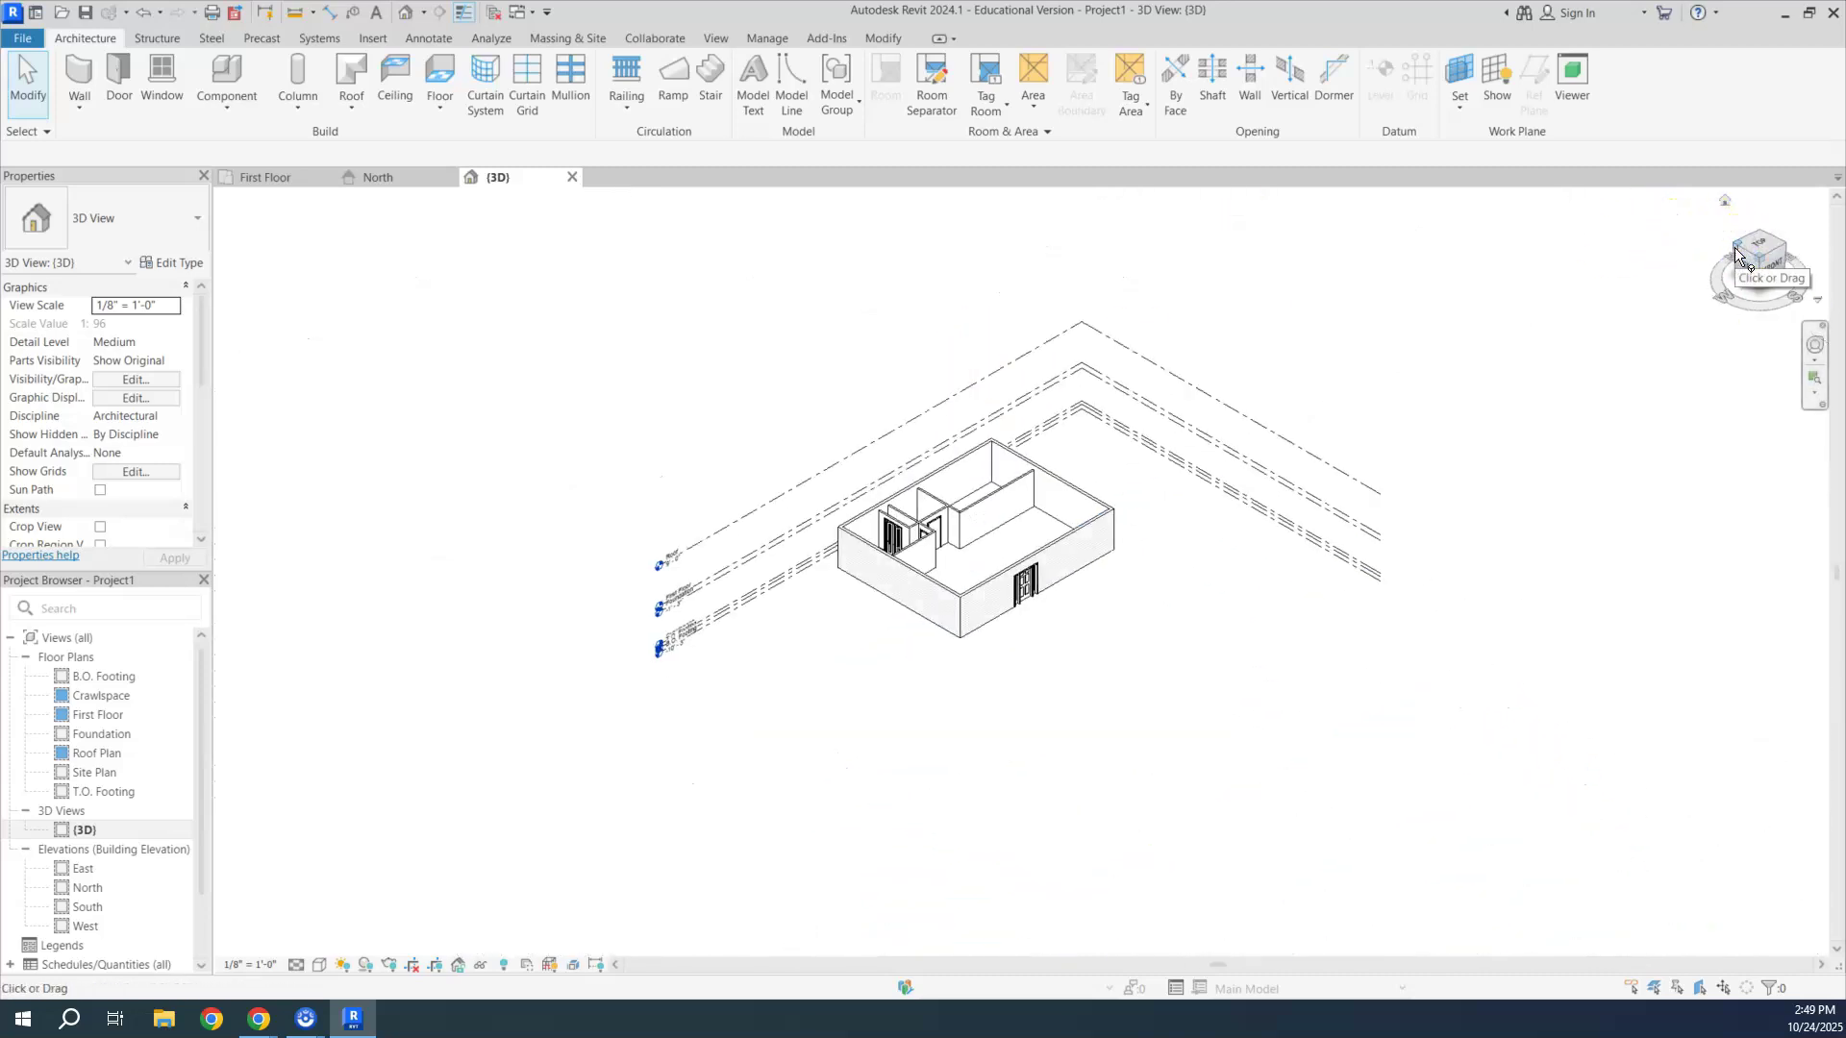
left_click(1750, 262)
scroll(898, 622, "up", 5)
scroll(729, 617, "up", 2)
Step: Nudge the northwest room's 28" x 80" single-flush door 7" south along its partition
left_click(630, 504)
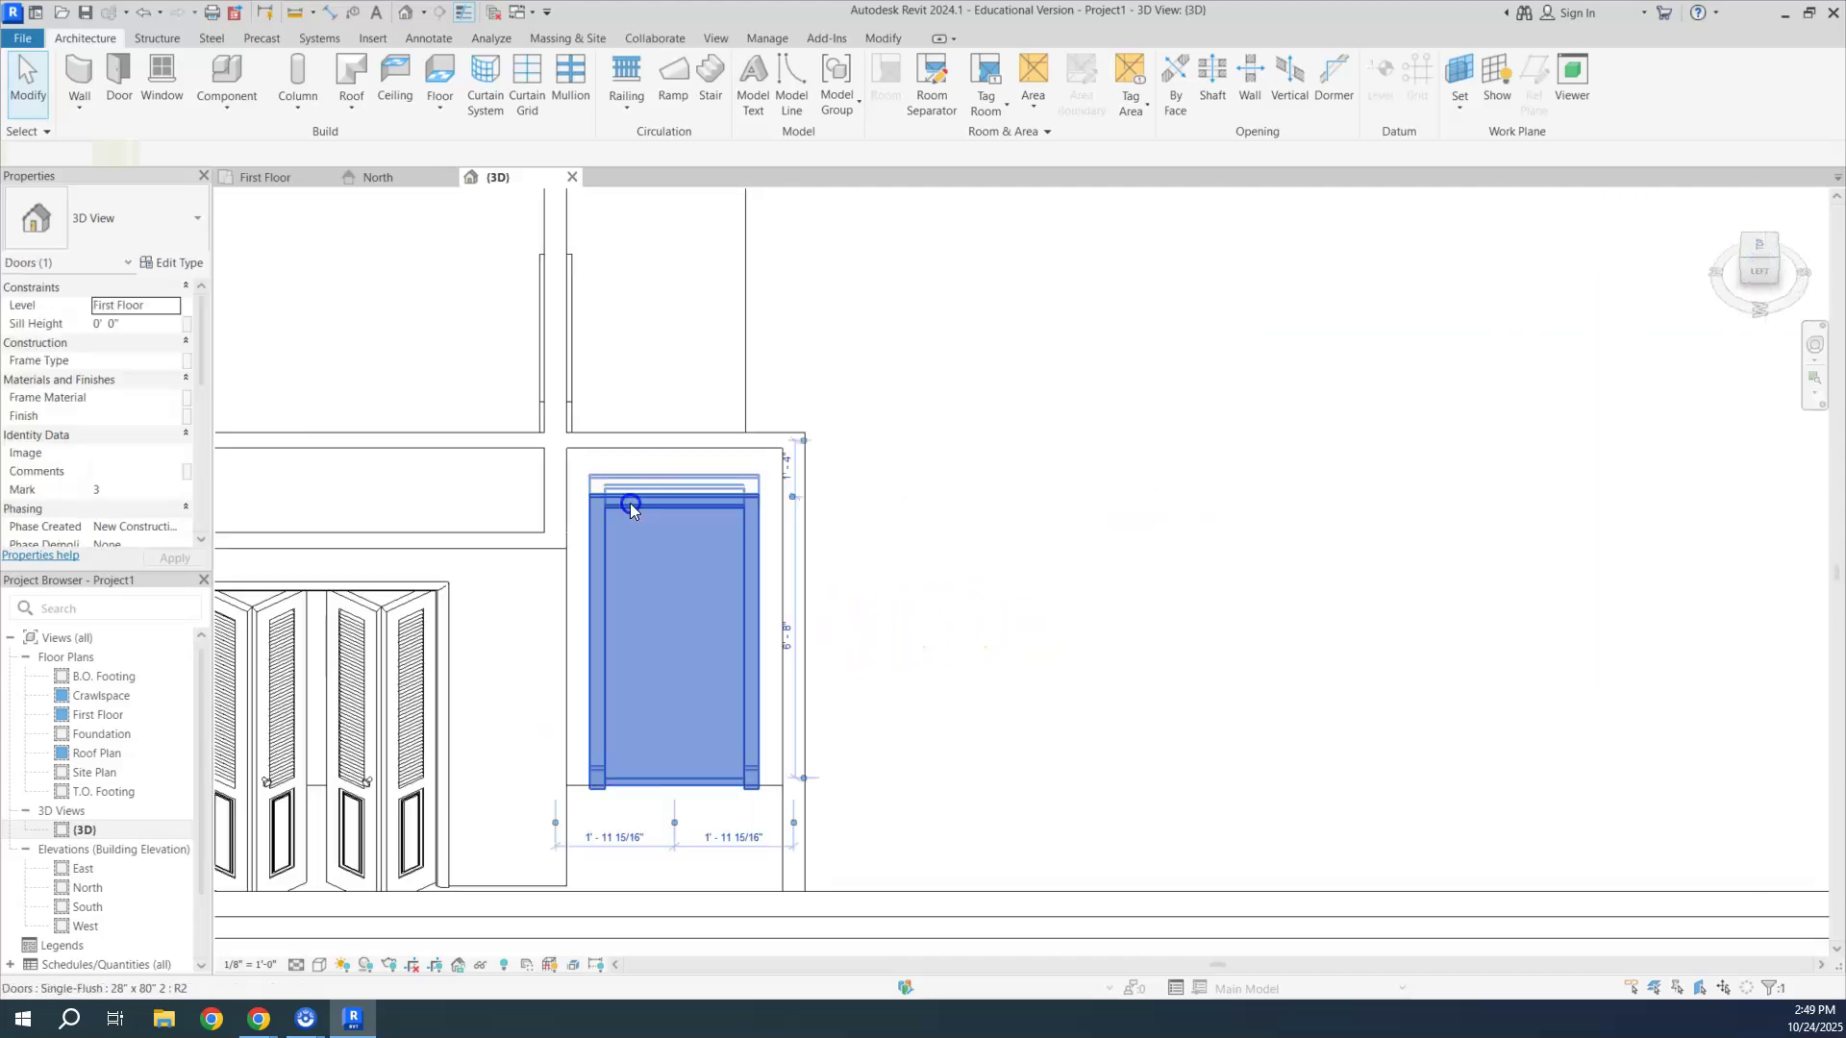
key("Right")
key("Right")
key("Right")
key("Right")
key("Right")
key("Right")
key("Right")
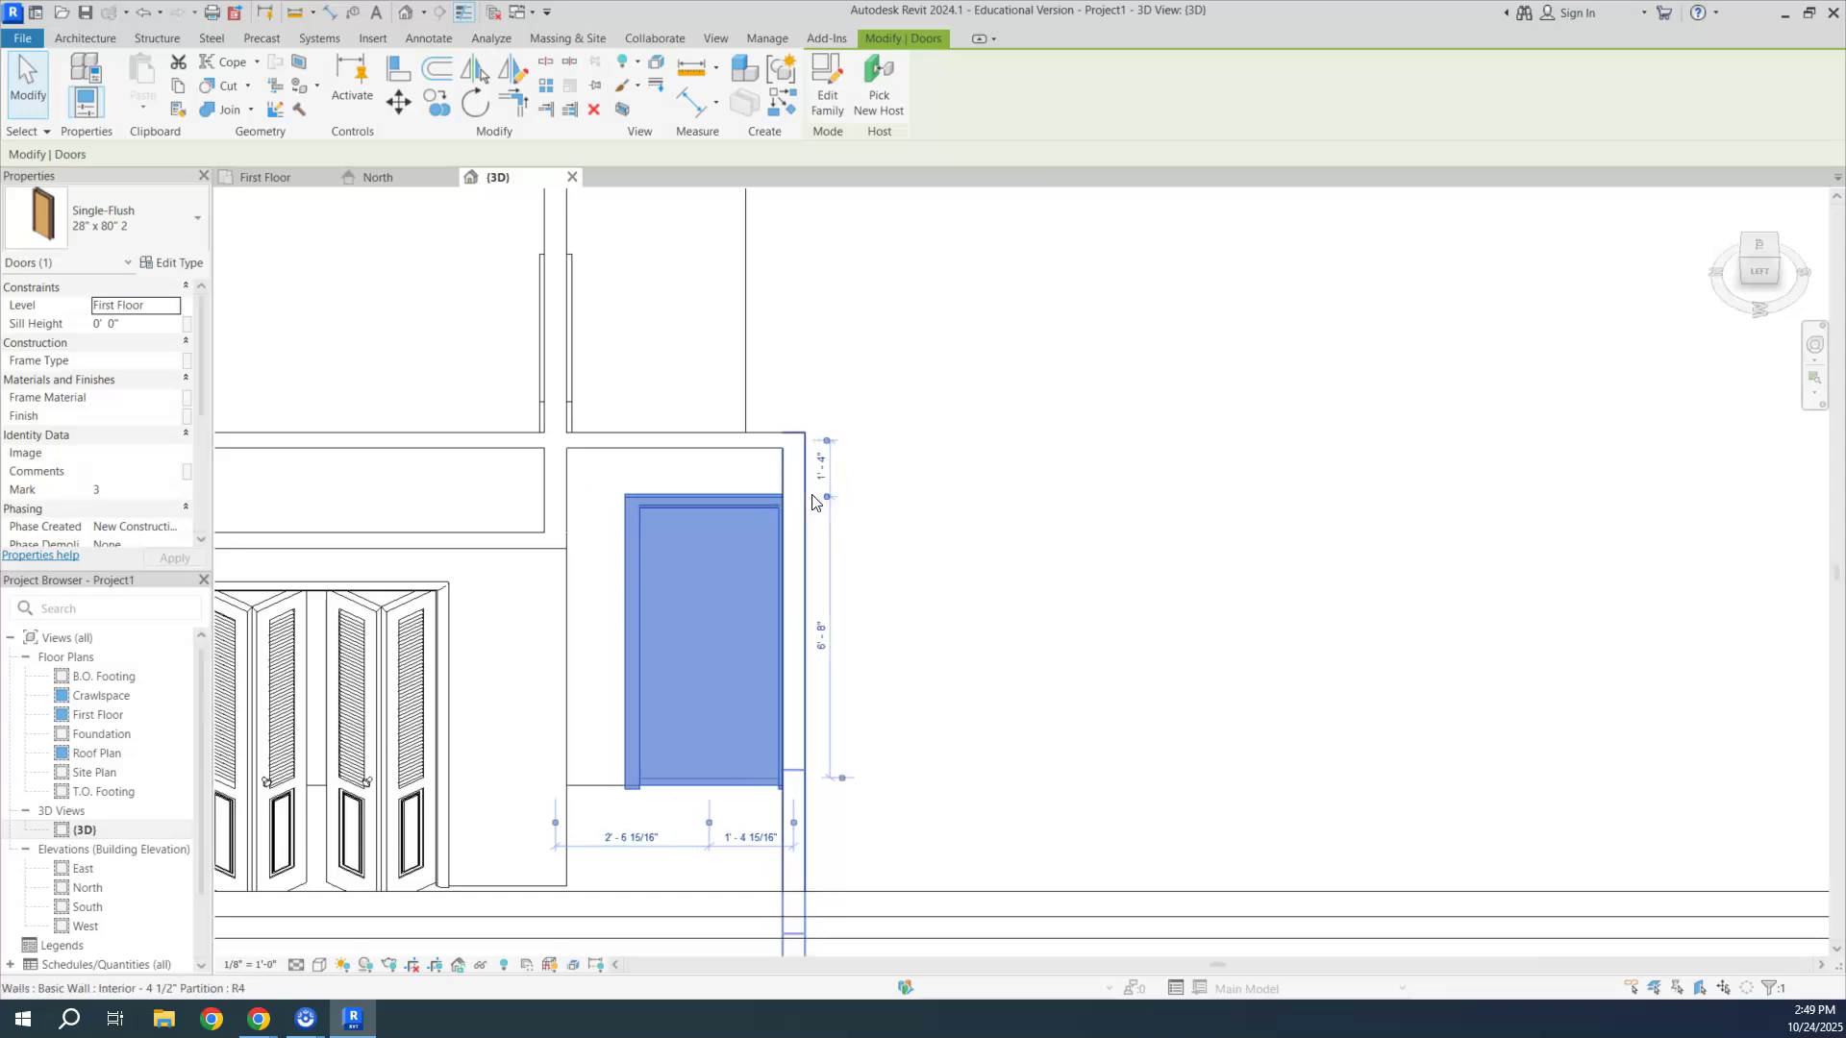
Step: Nudge the single-flush door back north until it is centred in its partition, 1'-11 15/16" to each side
left_click(699, 494)
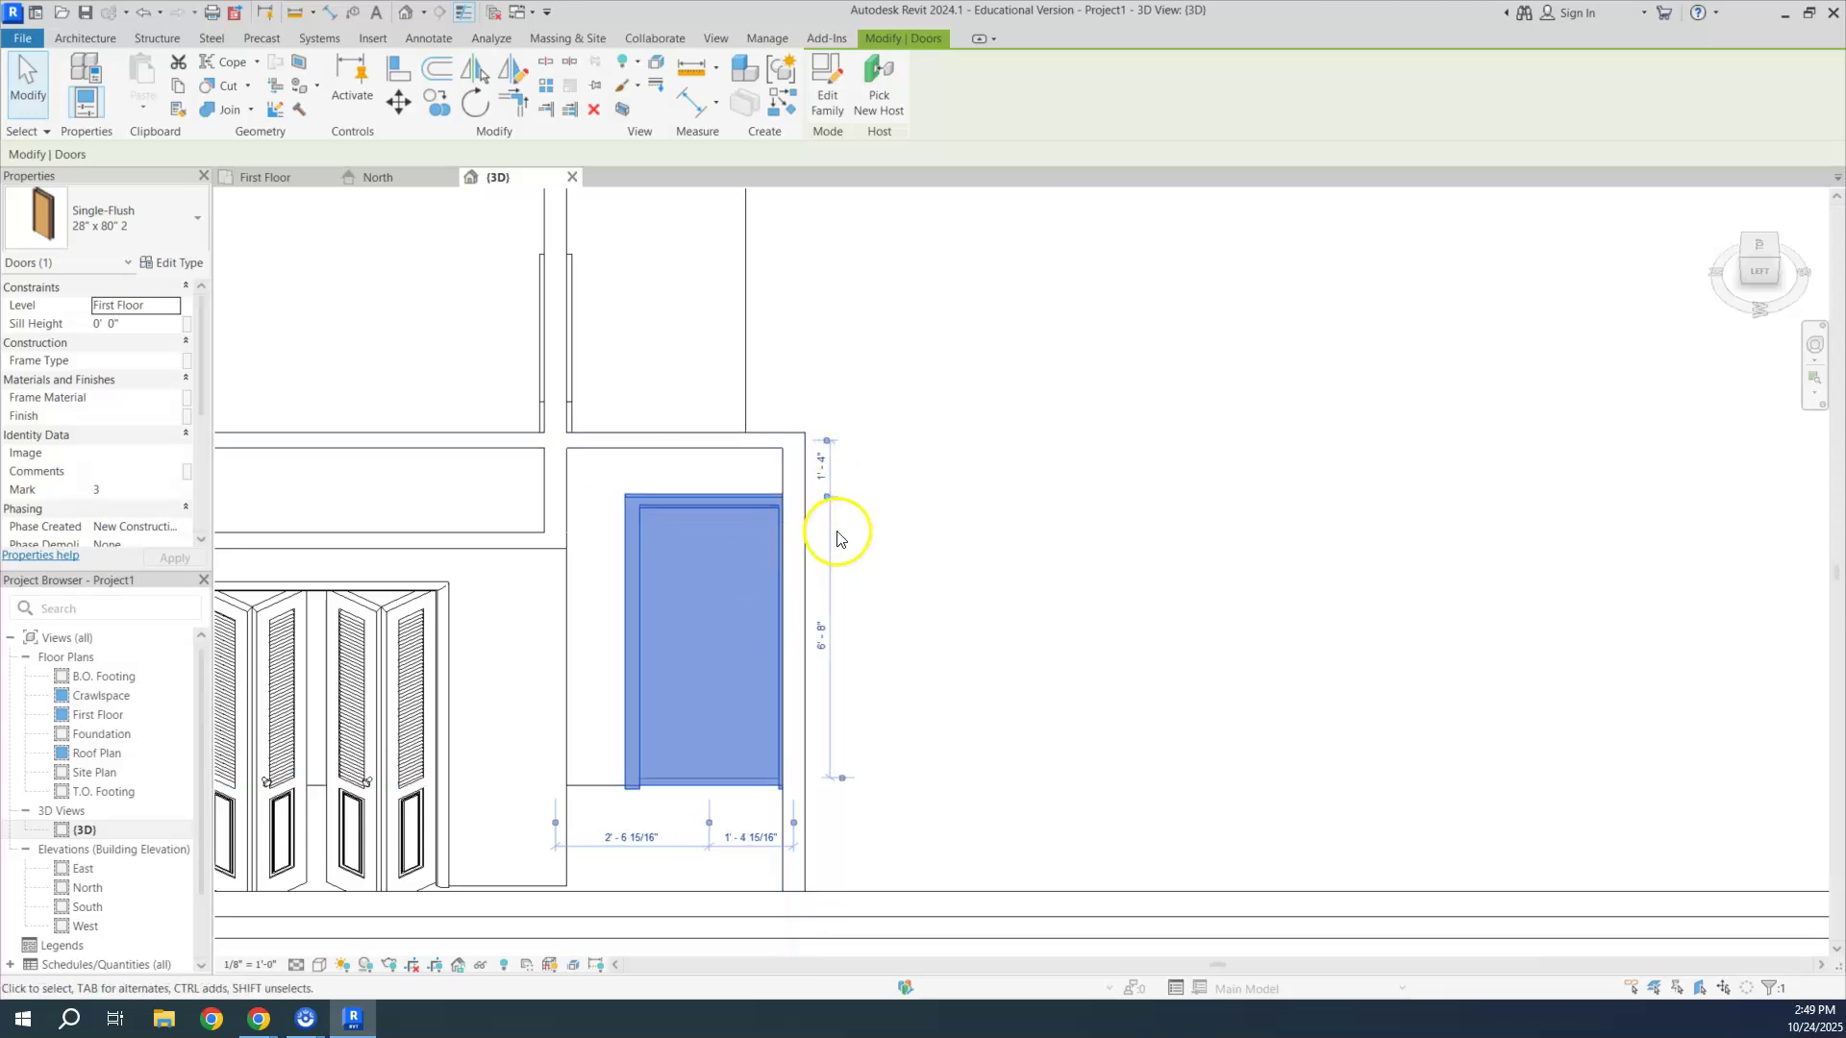
key("Left")
key("Left")
key("Left")
key("Left")
key("Left")
key("Left")
key("Left")
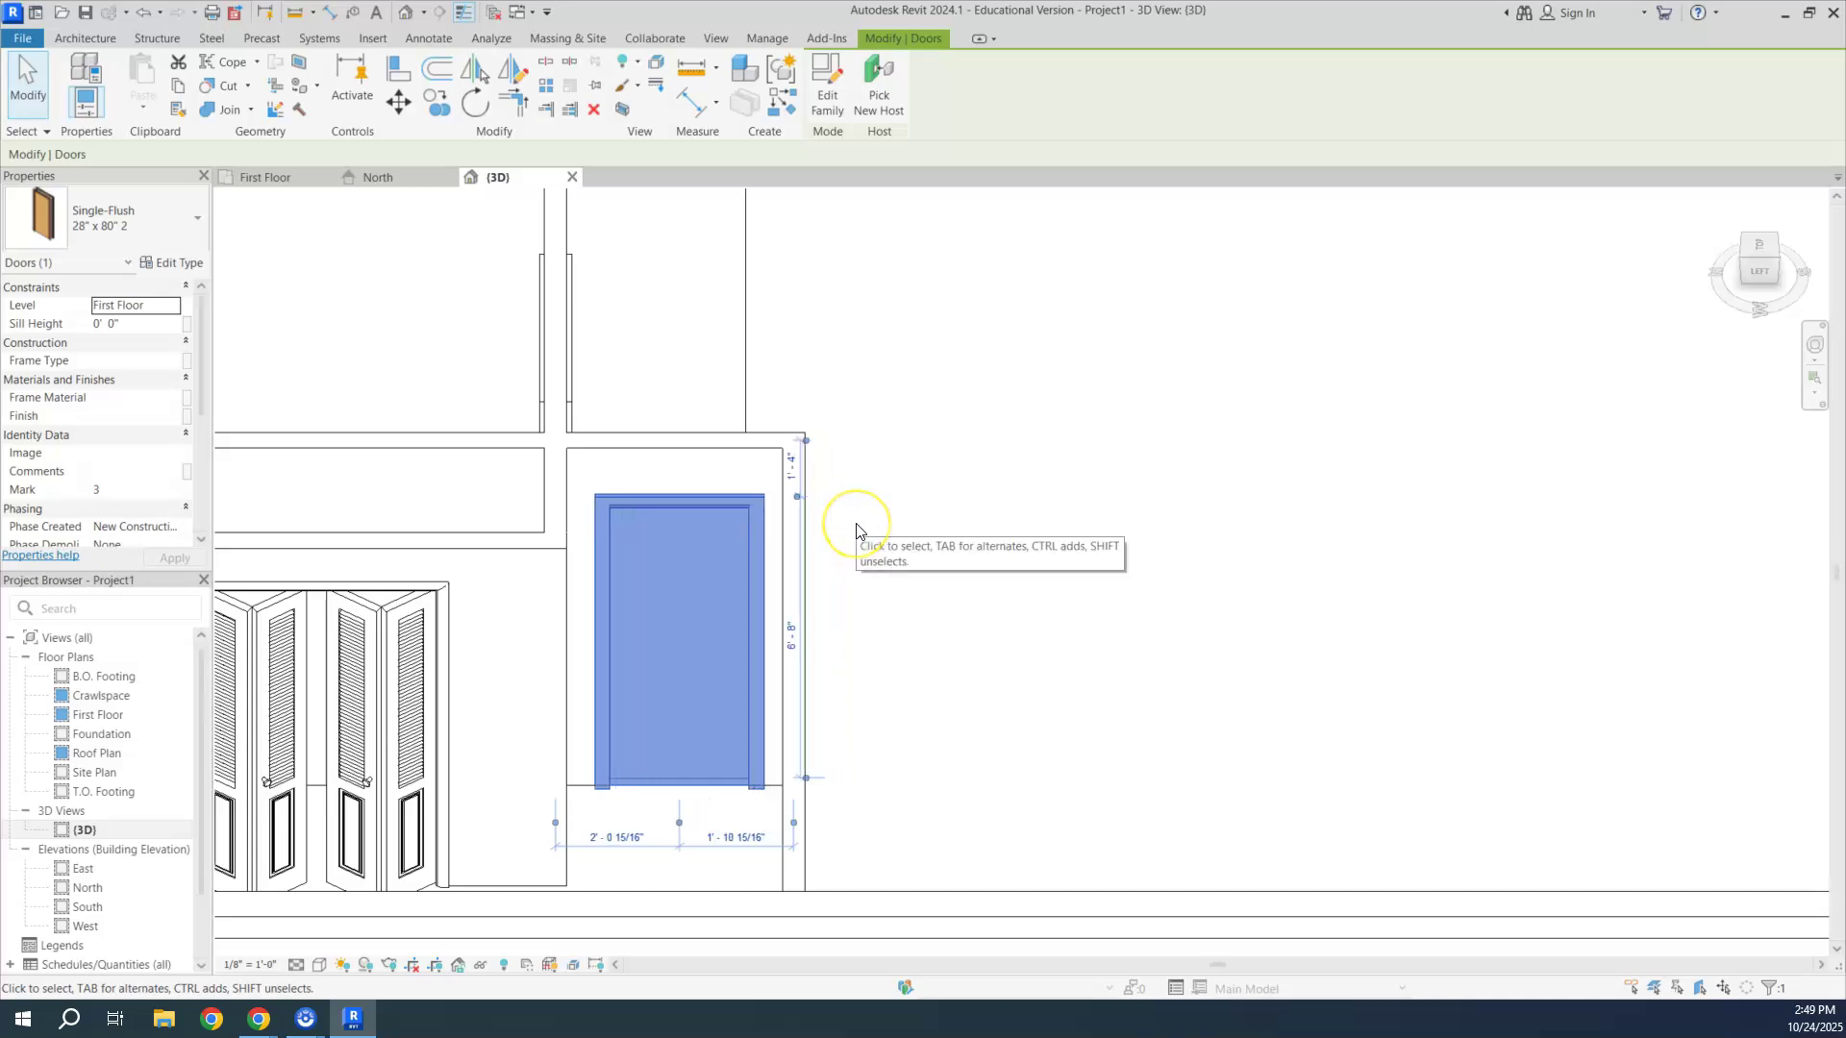
left_click(649, 617)
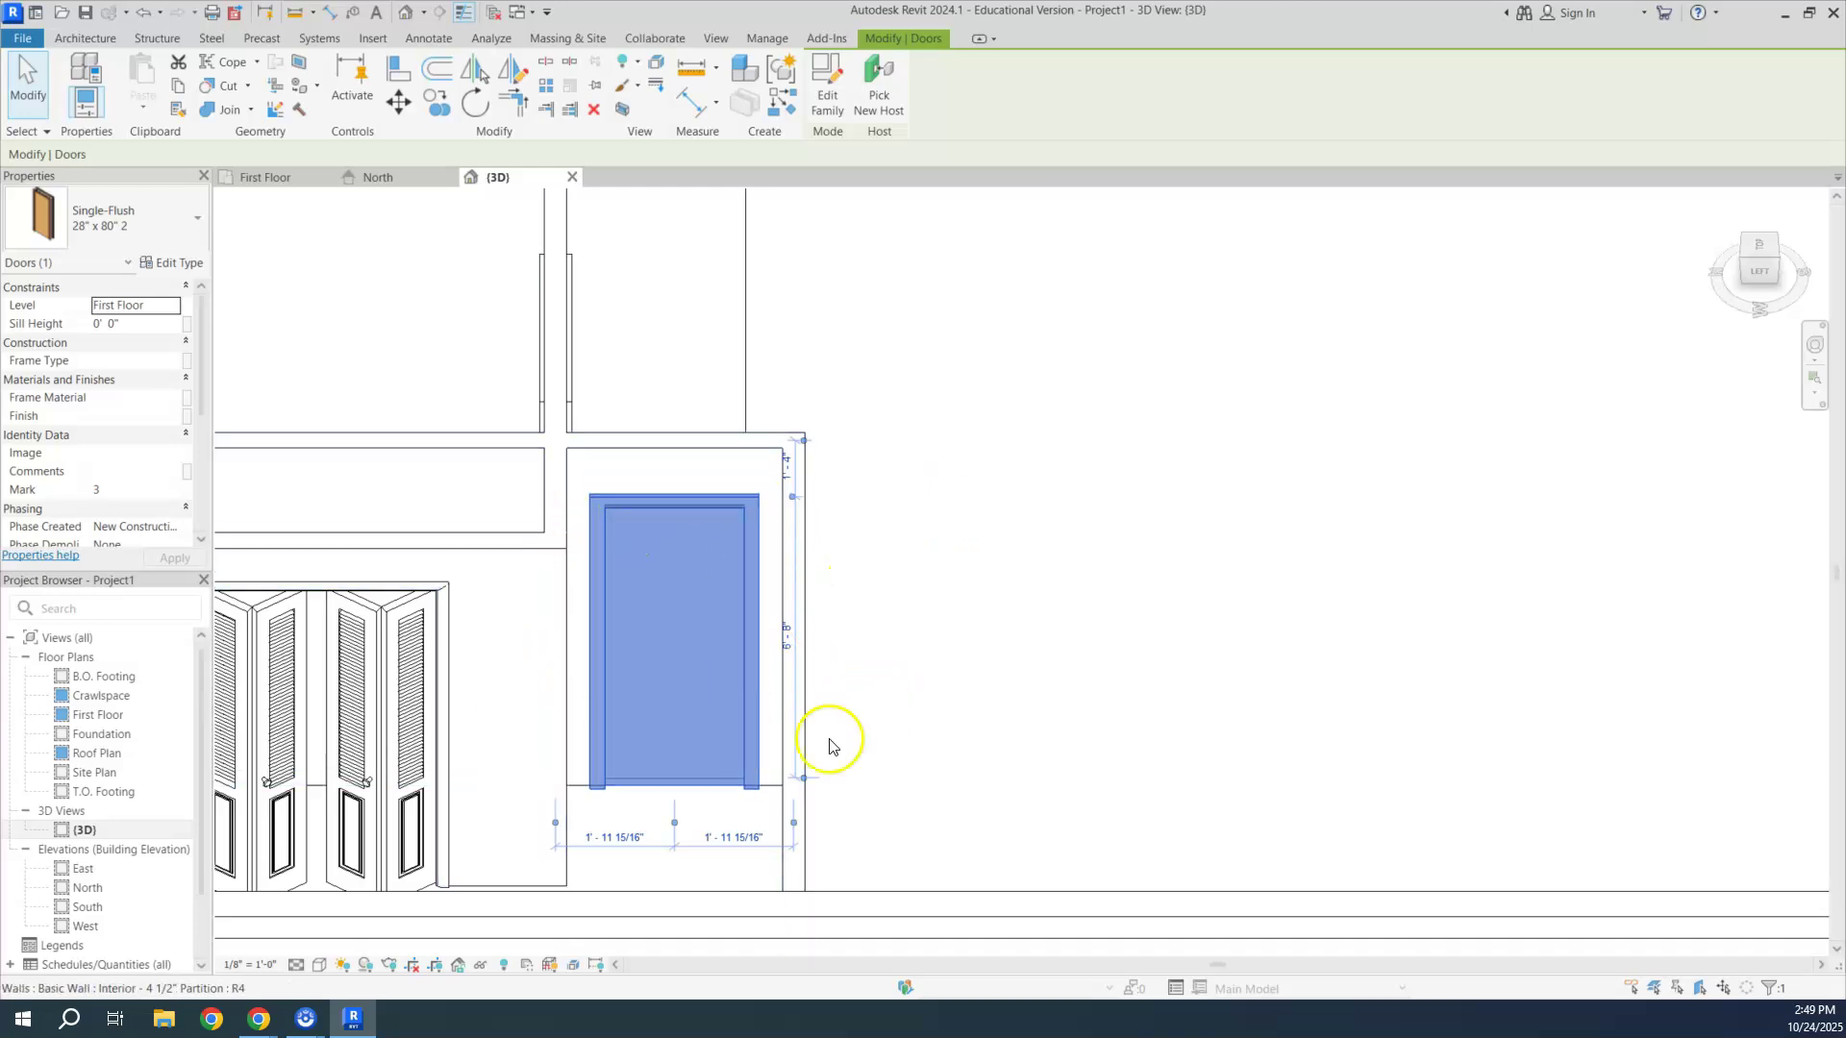
Step: Look over the model from an angled 3D view, return to the First Floor plan and start placing a window, reviewing the available types
left_click(1776, 264)
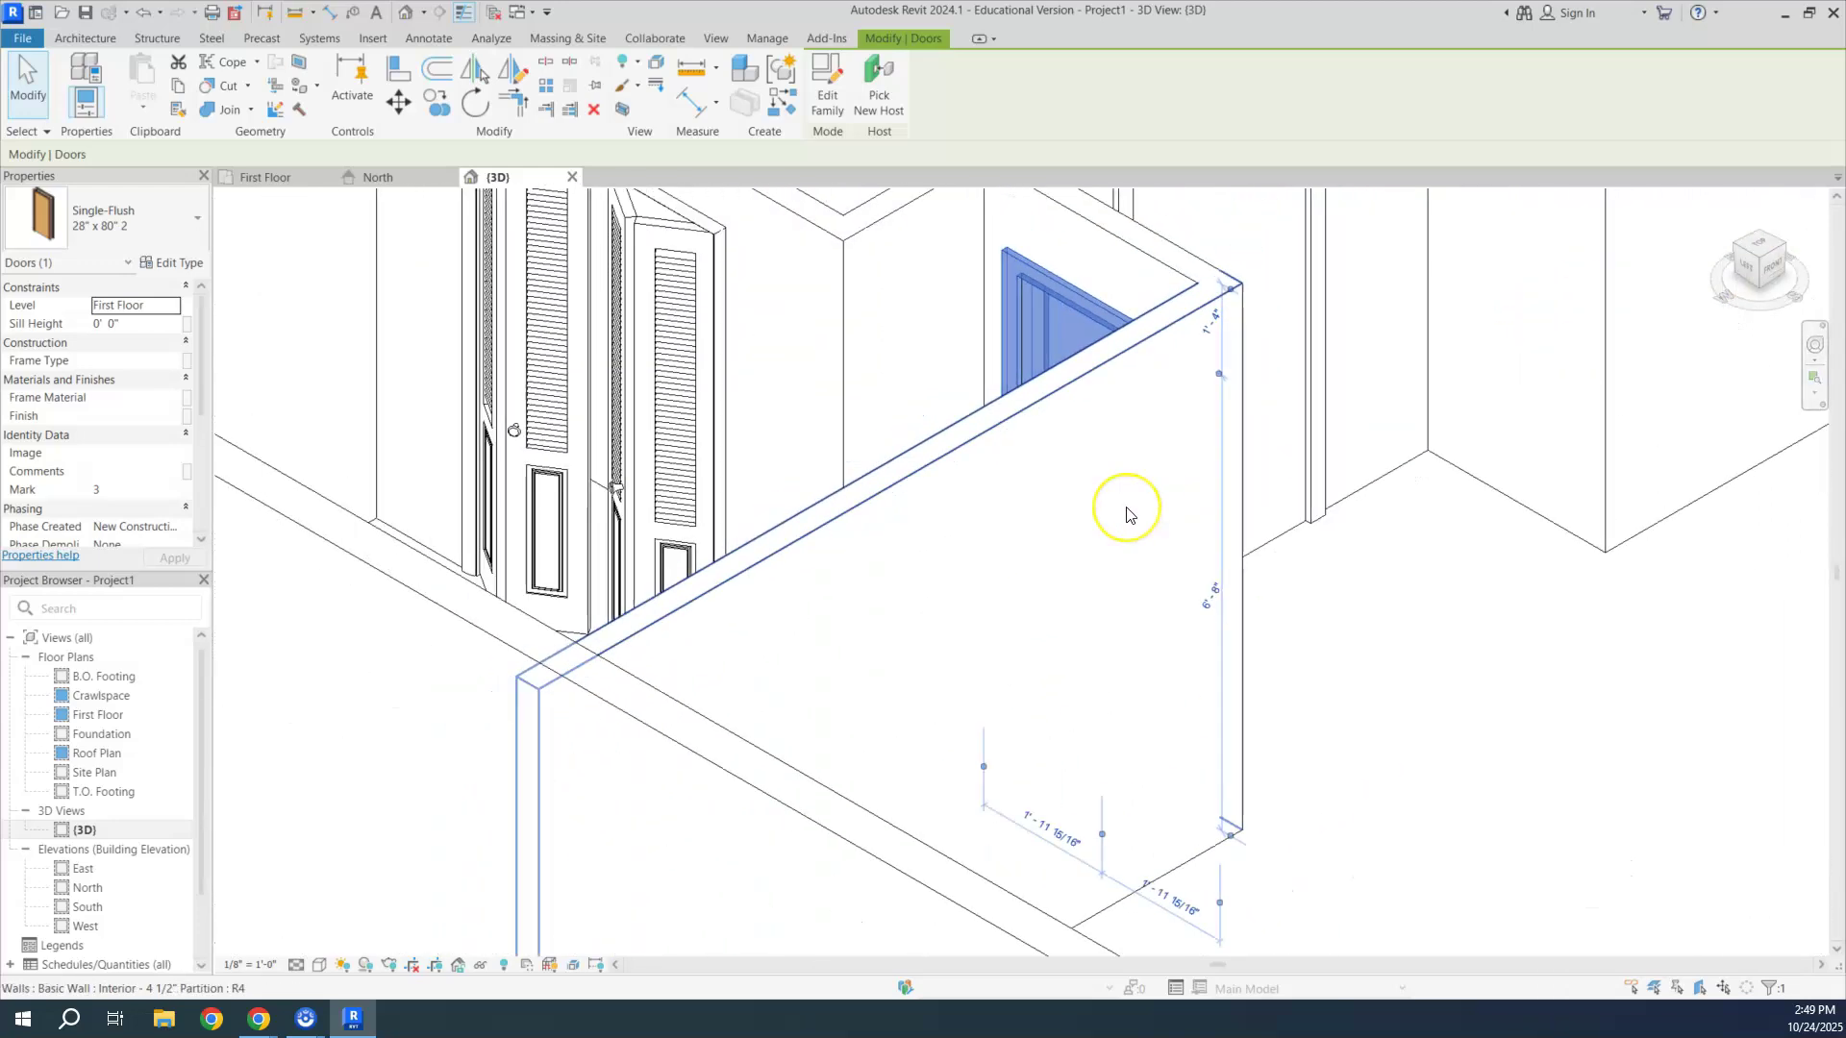
scroll(1126, 514, "down", 3)
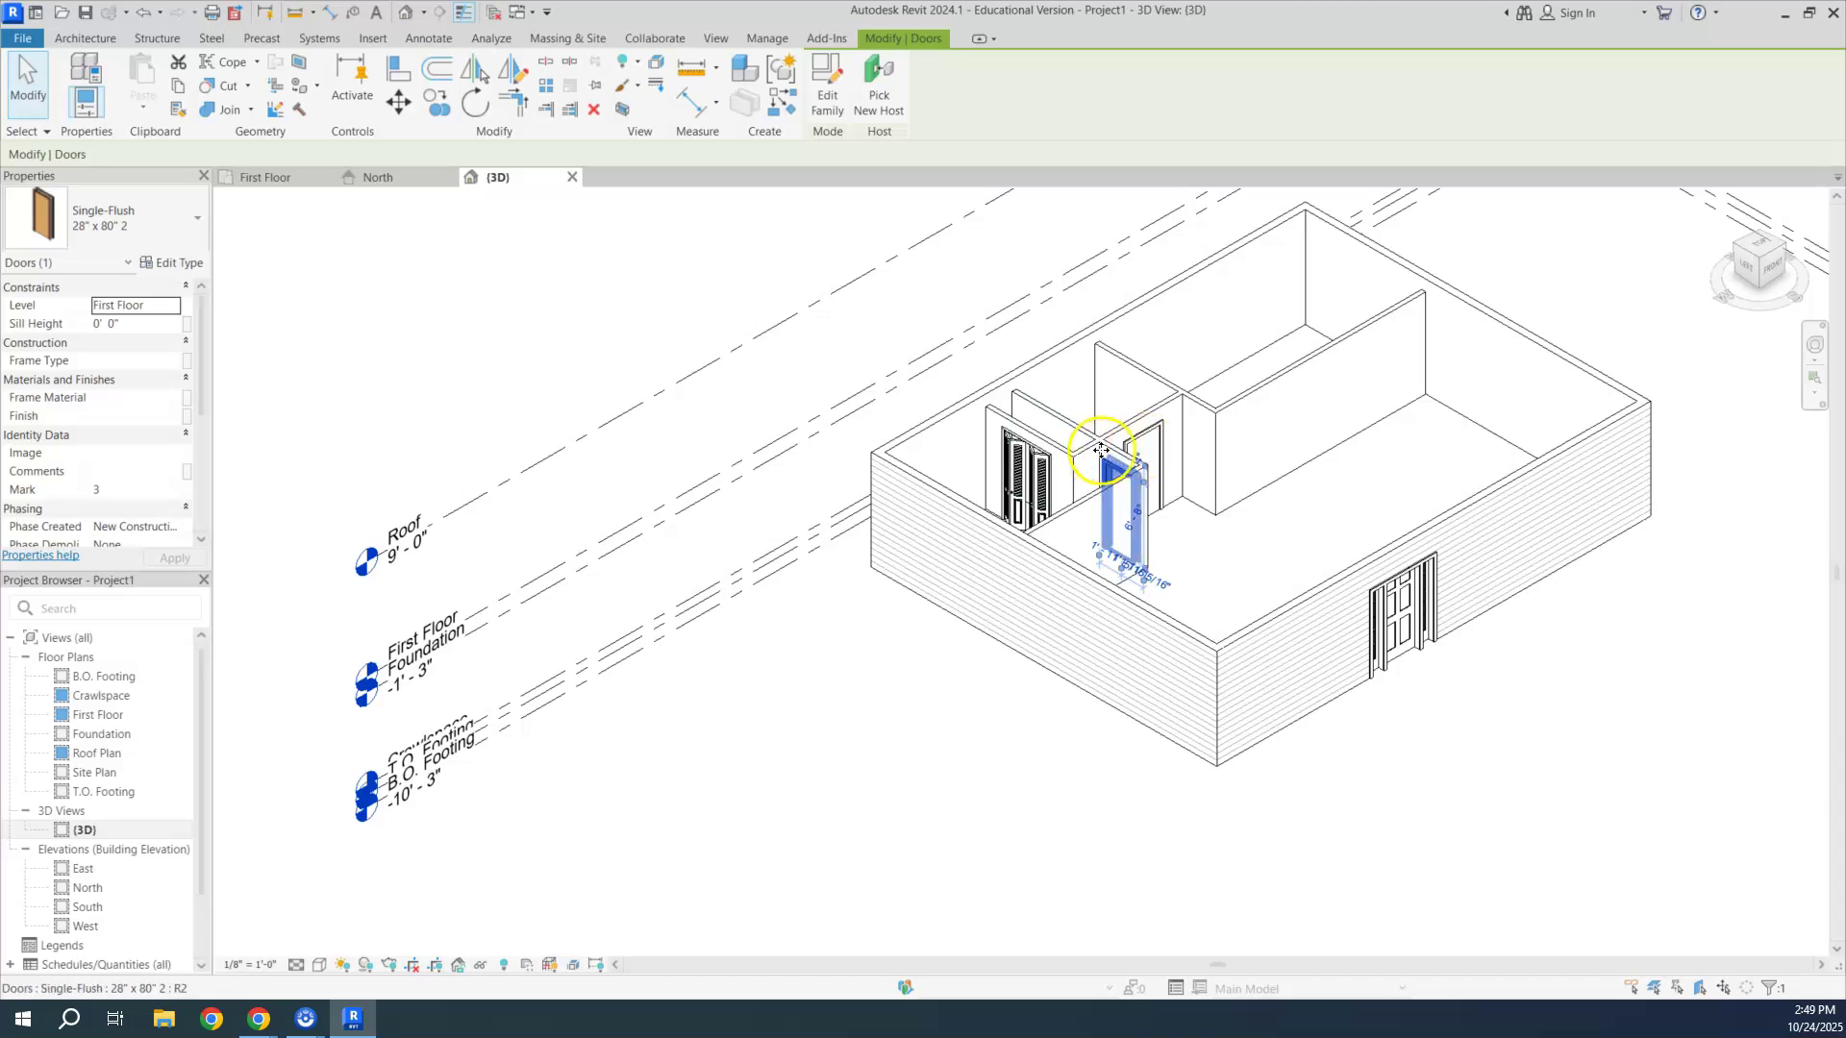
middle_click_drag(1099, 451, 644, 670, "shift")
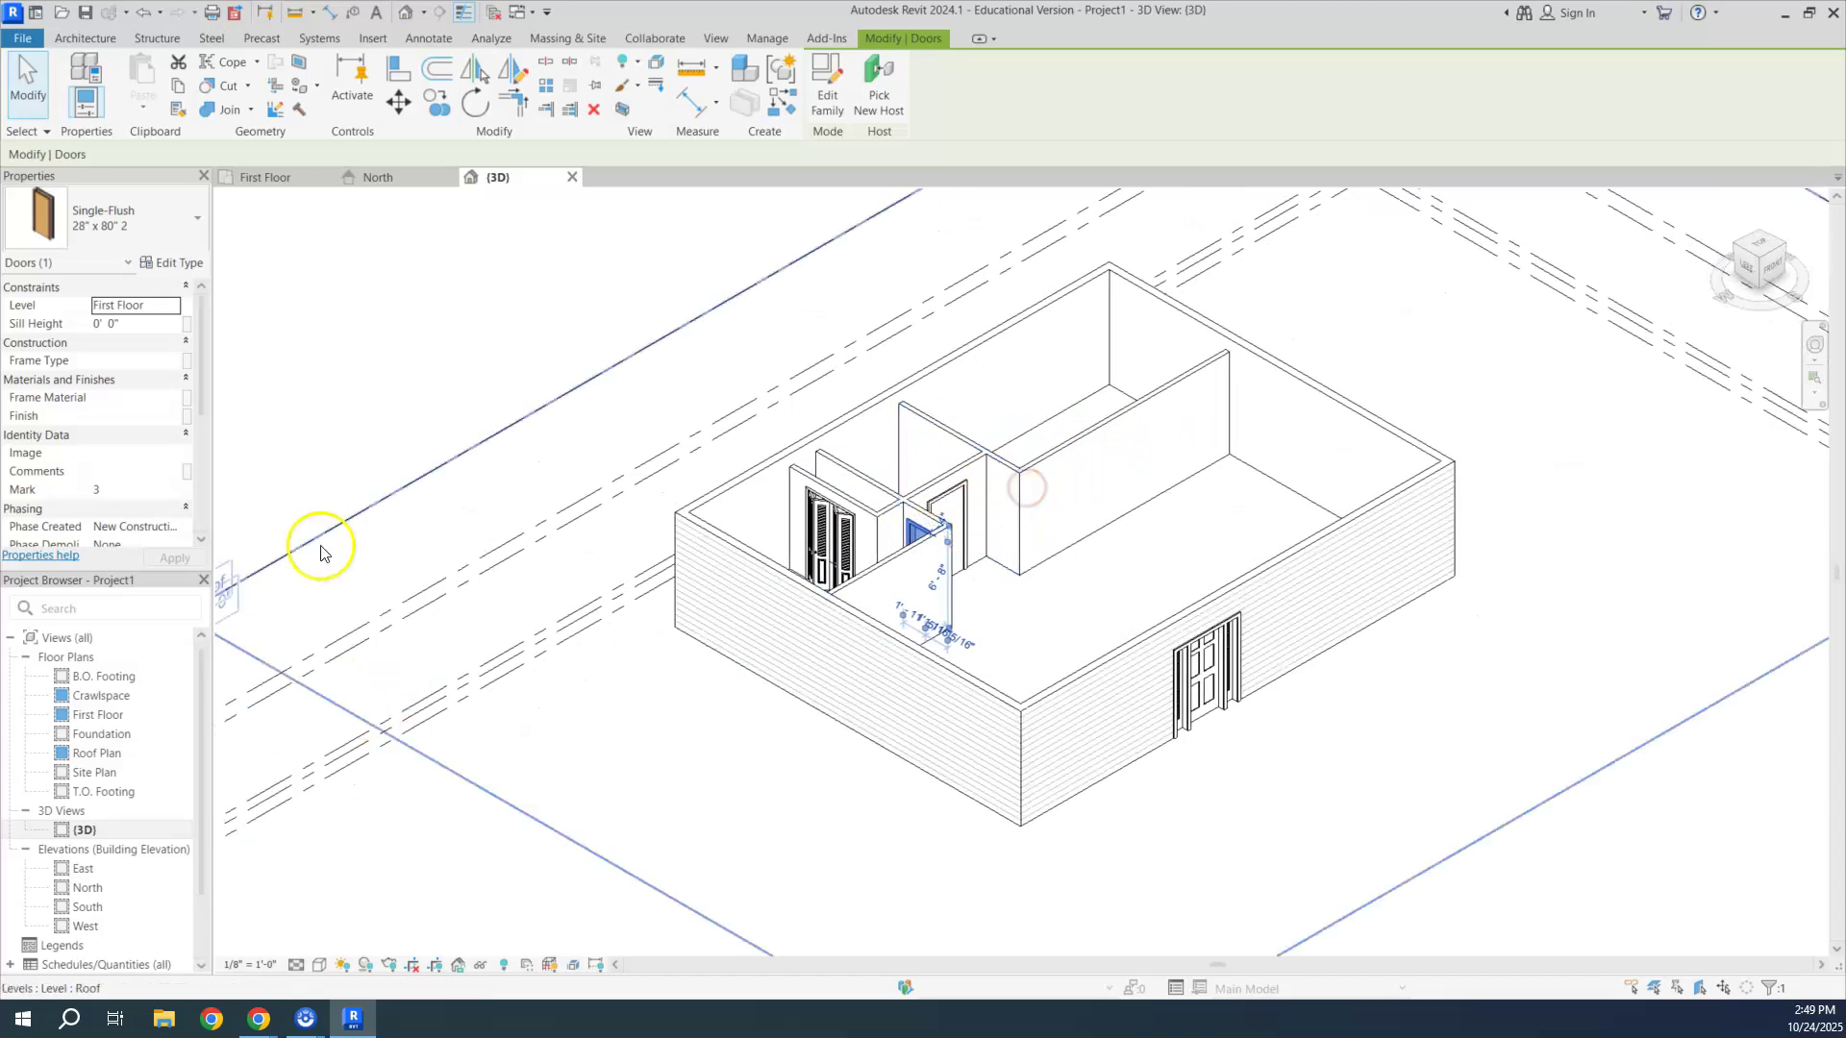
left_click(275, 183)
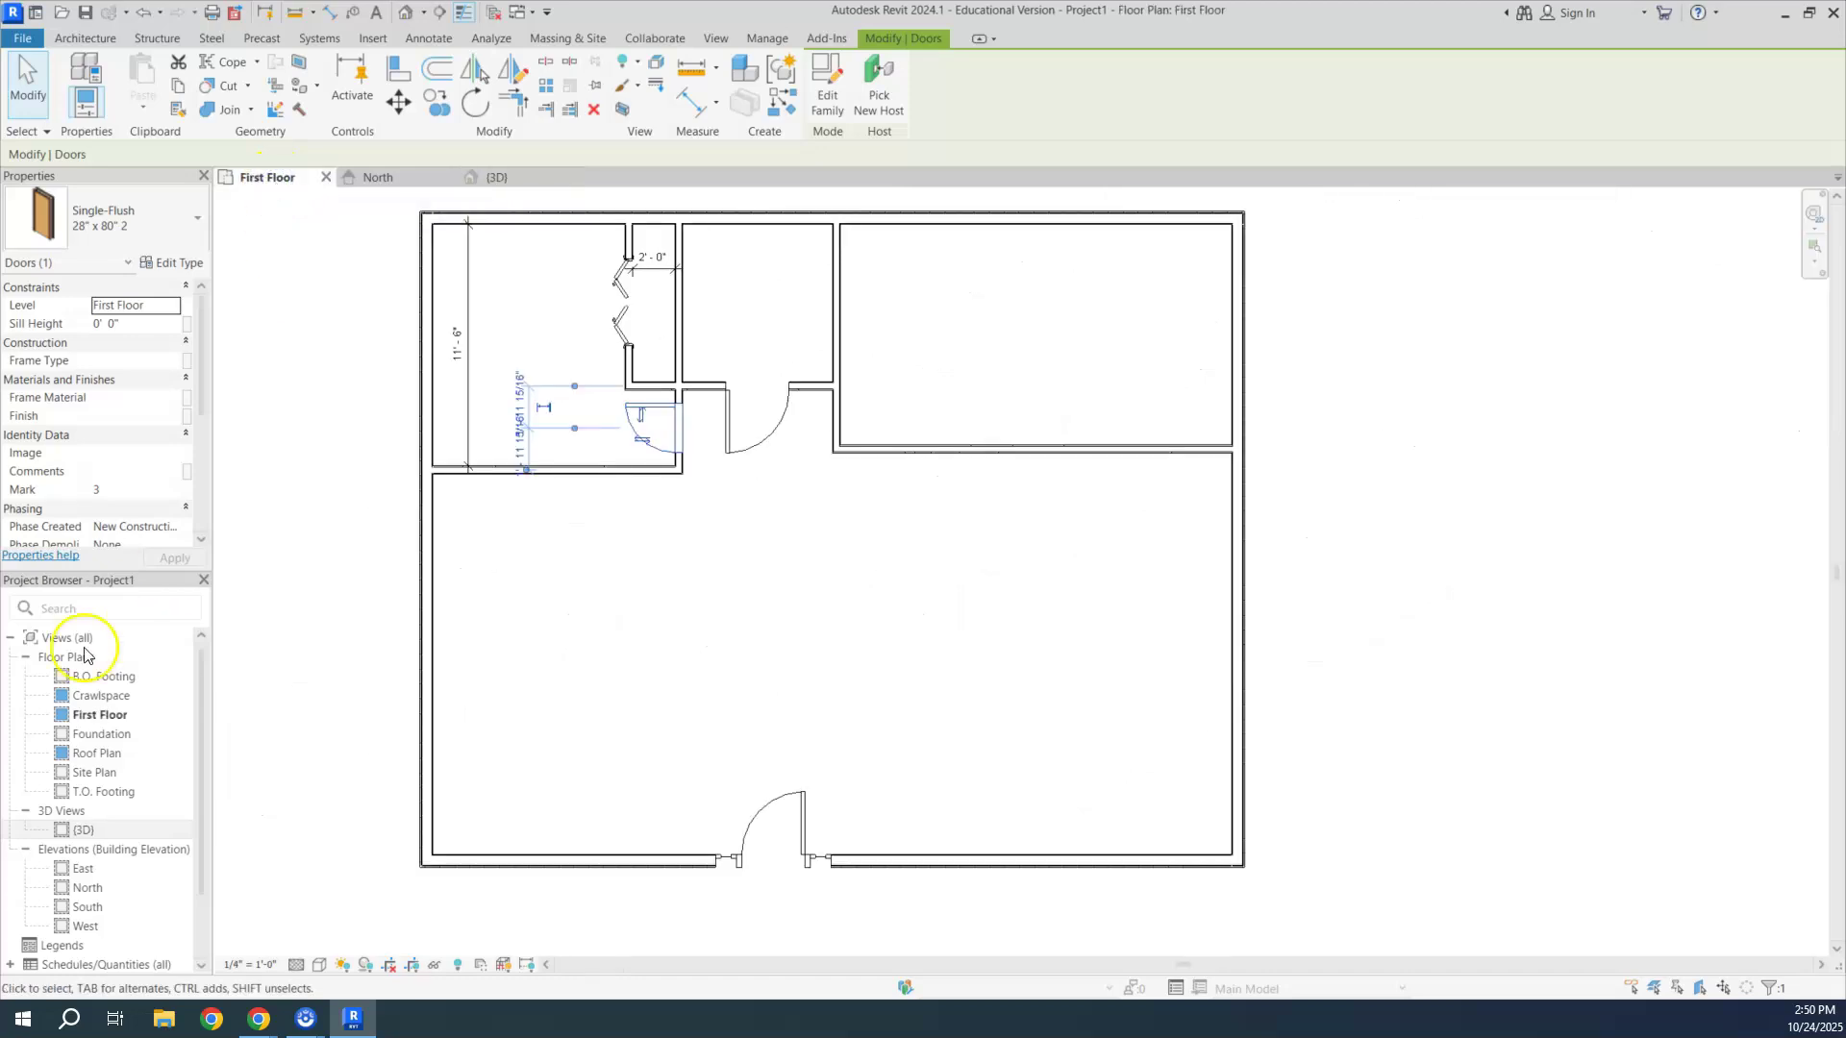
left_click(96, 44)
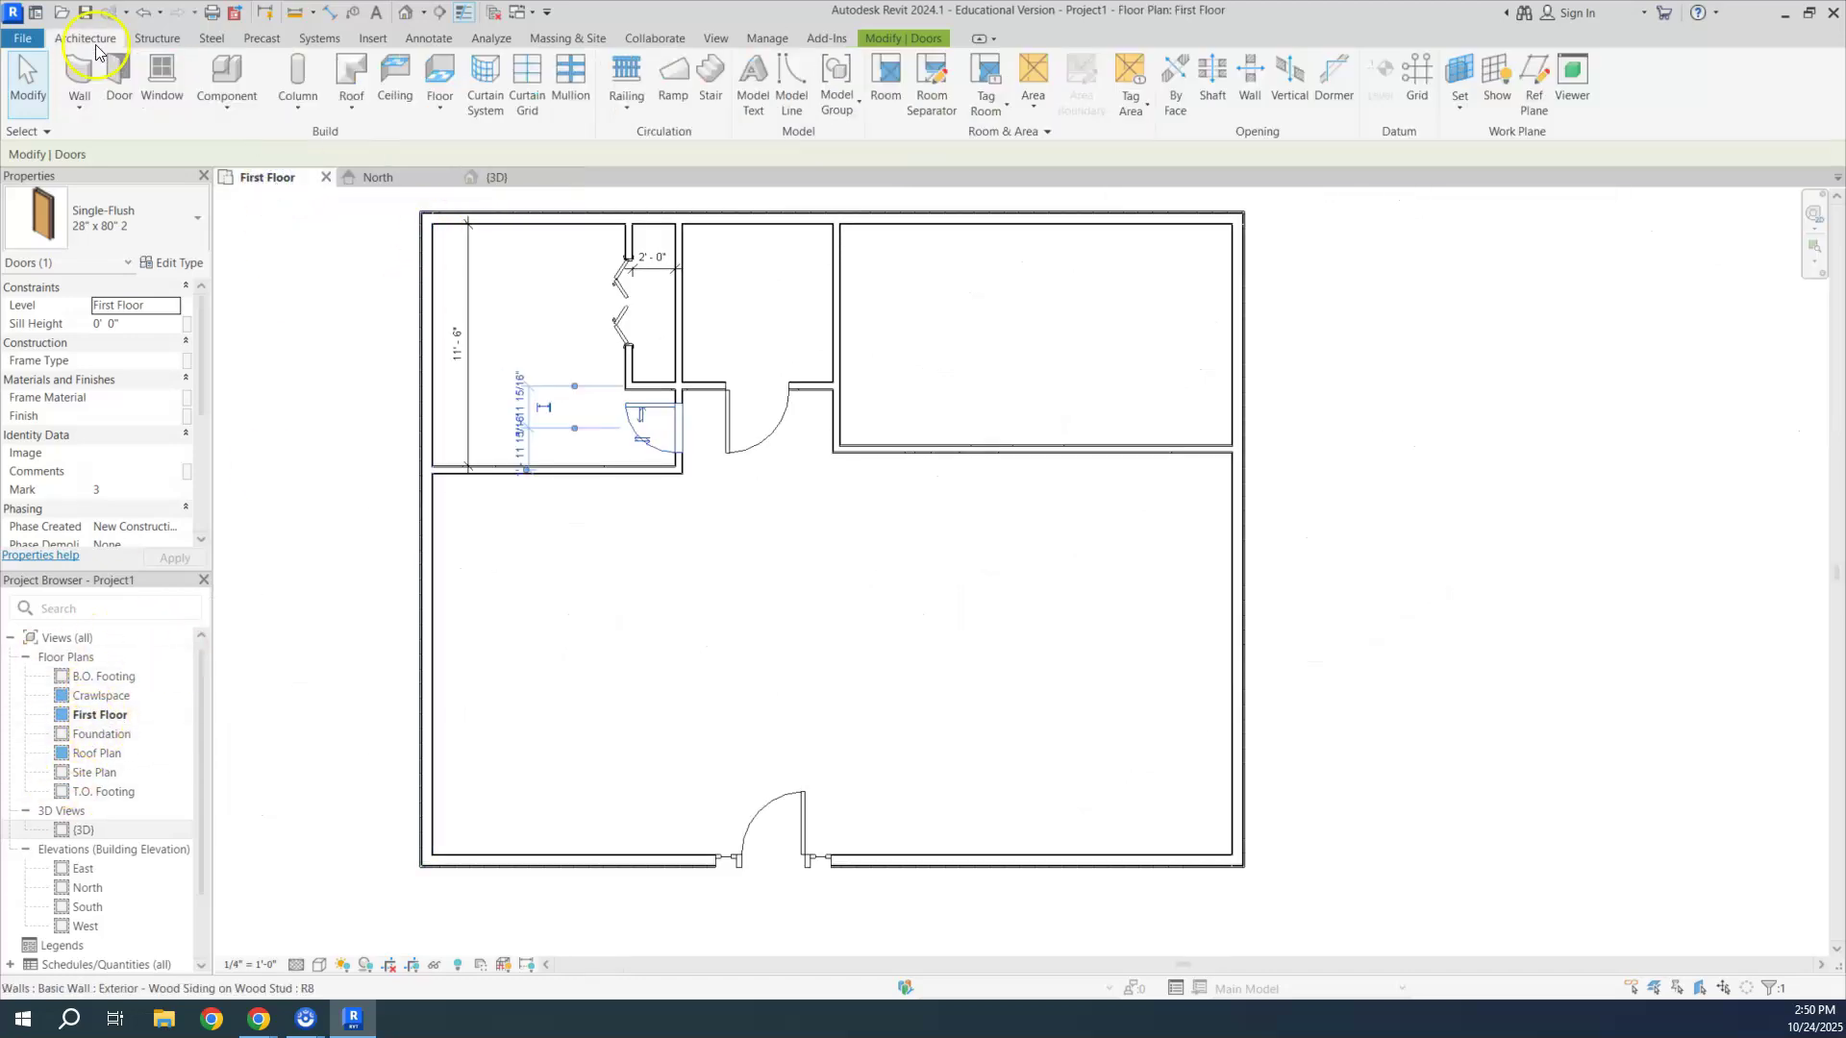
left_click(171, 82)
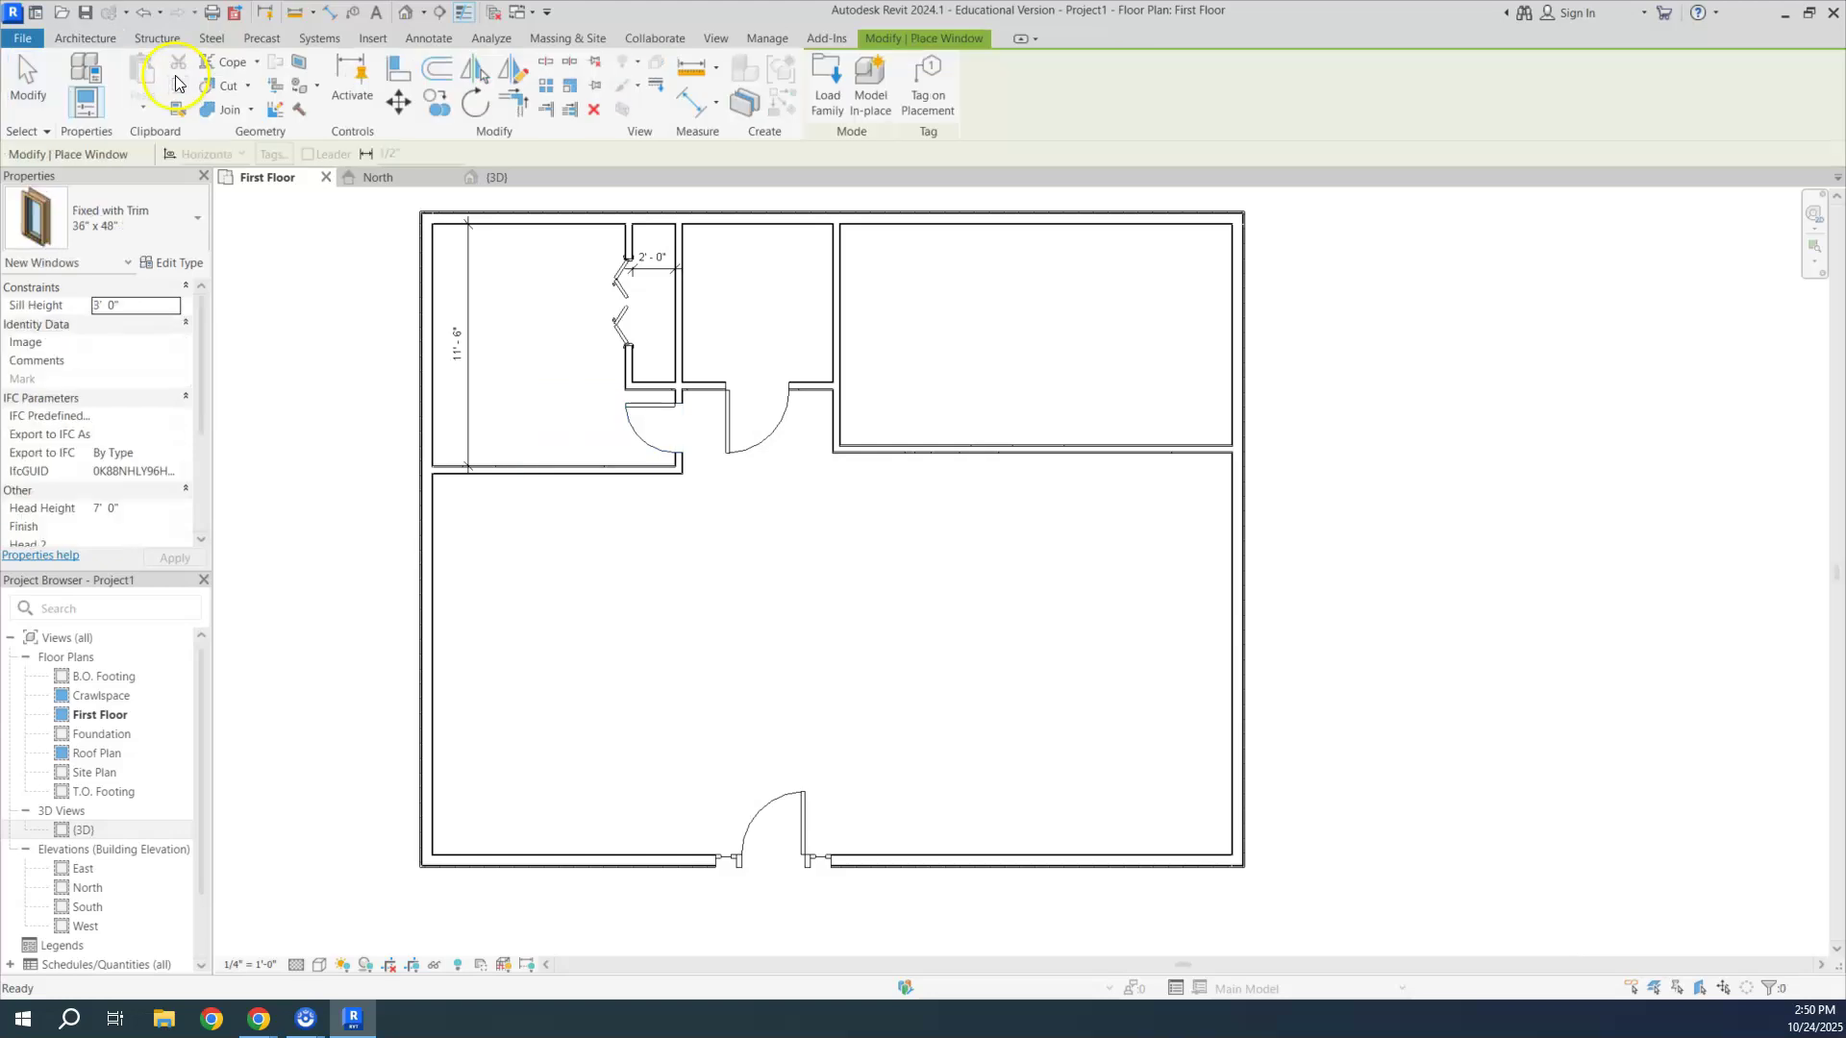
left_click(133, 226)
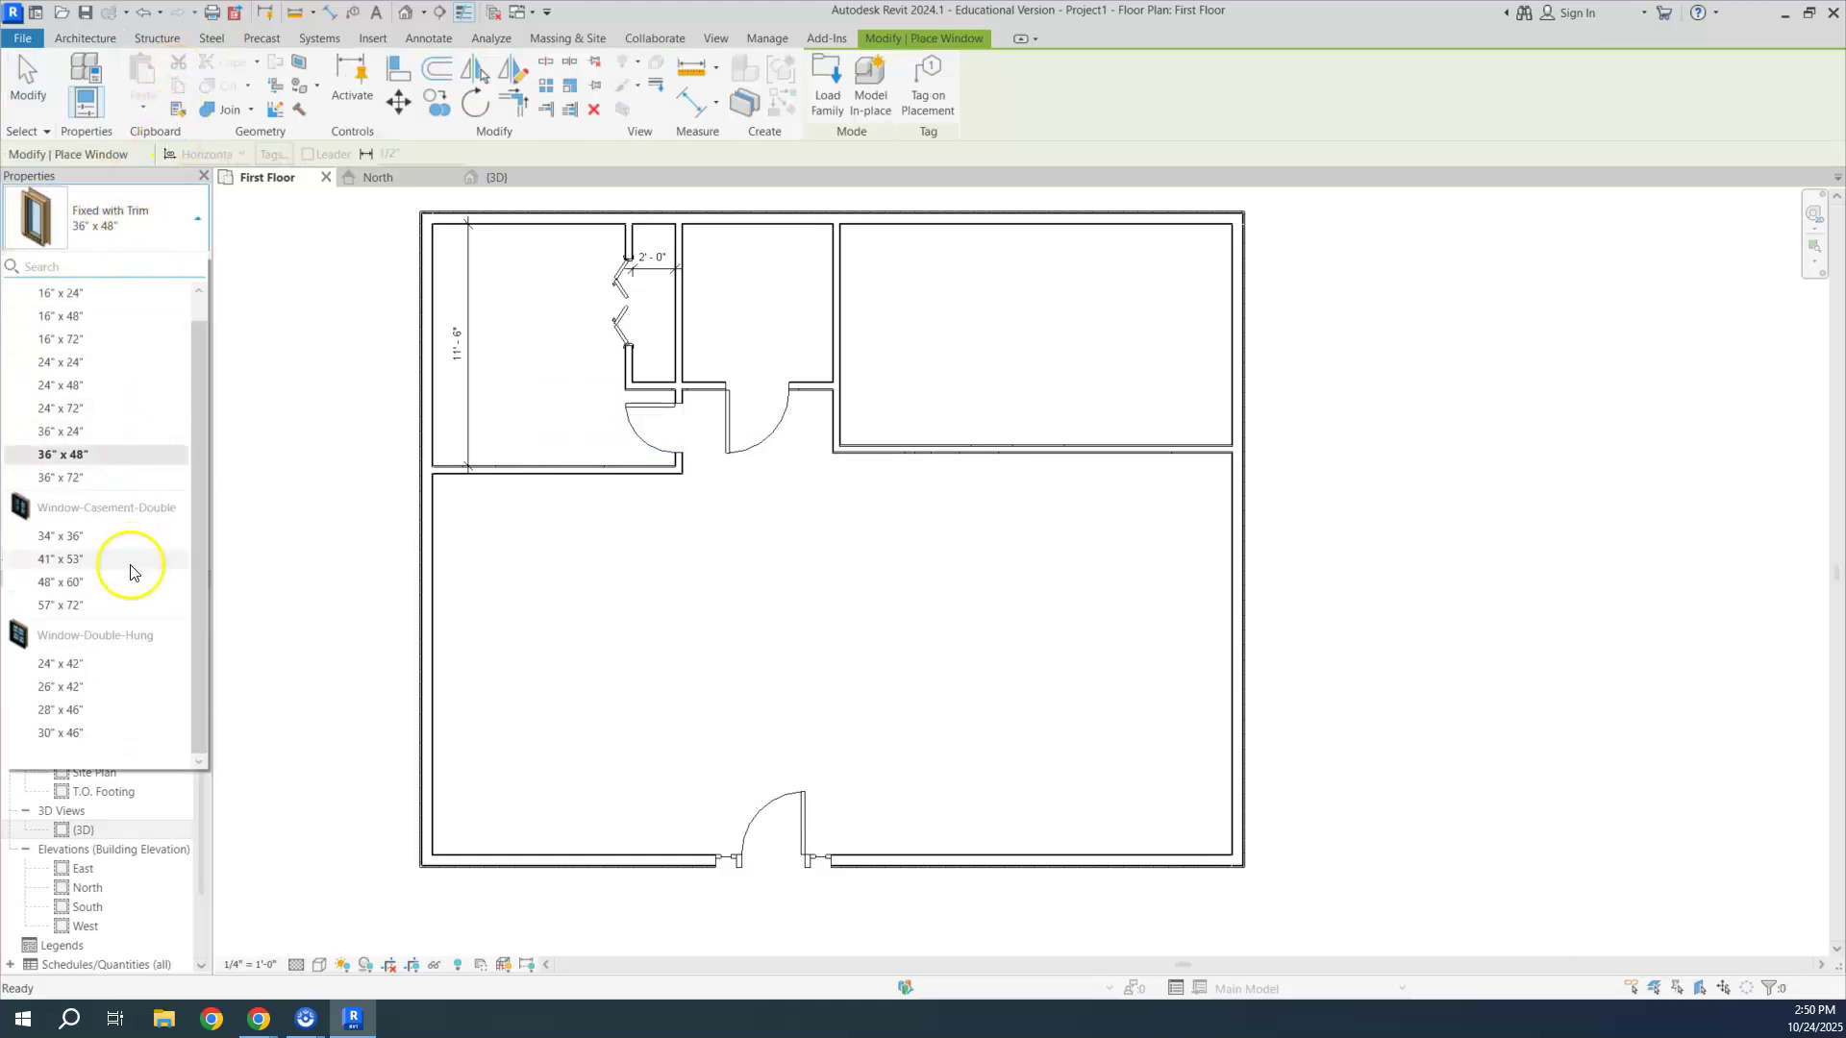
scroll(135, 567, "up", 1)
scroll(129, 540, "down", 1)
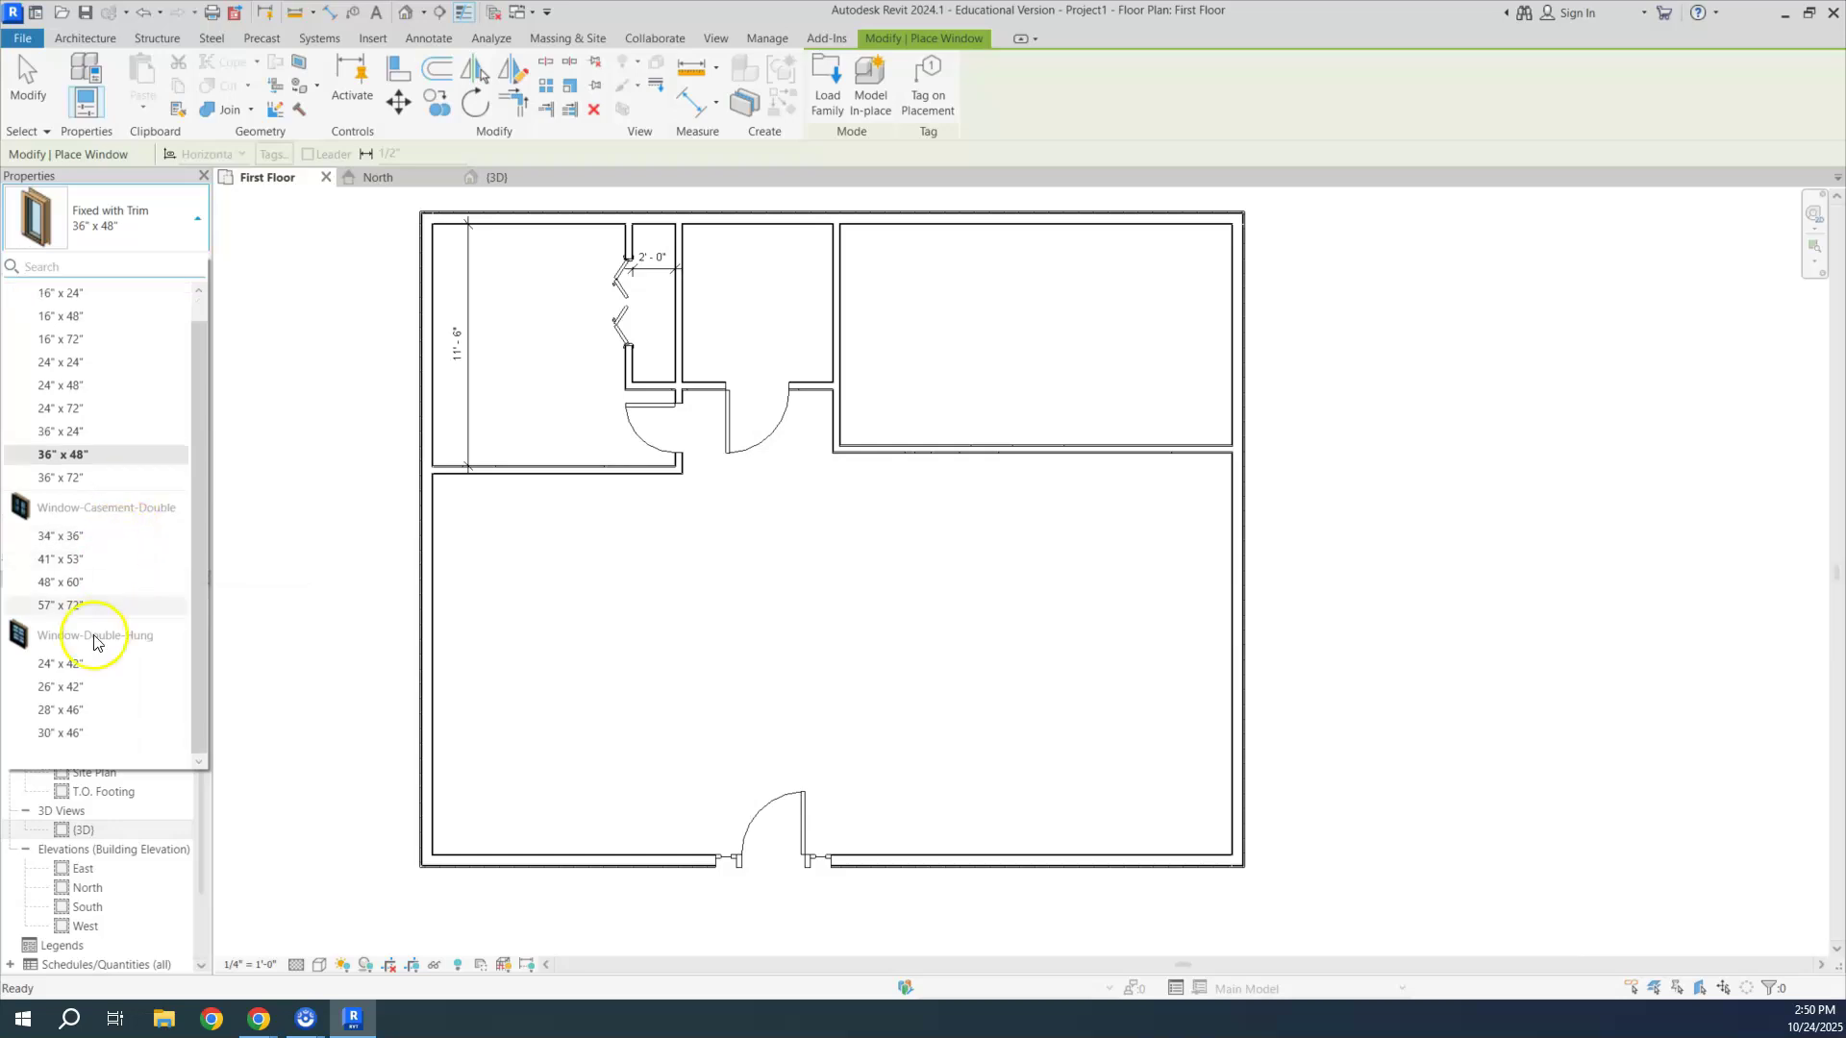
Step: Begin loading a window family and browse from the Doors folder to the library's Windows folder
left_click(818, 77)
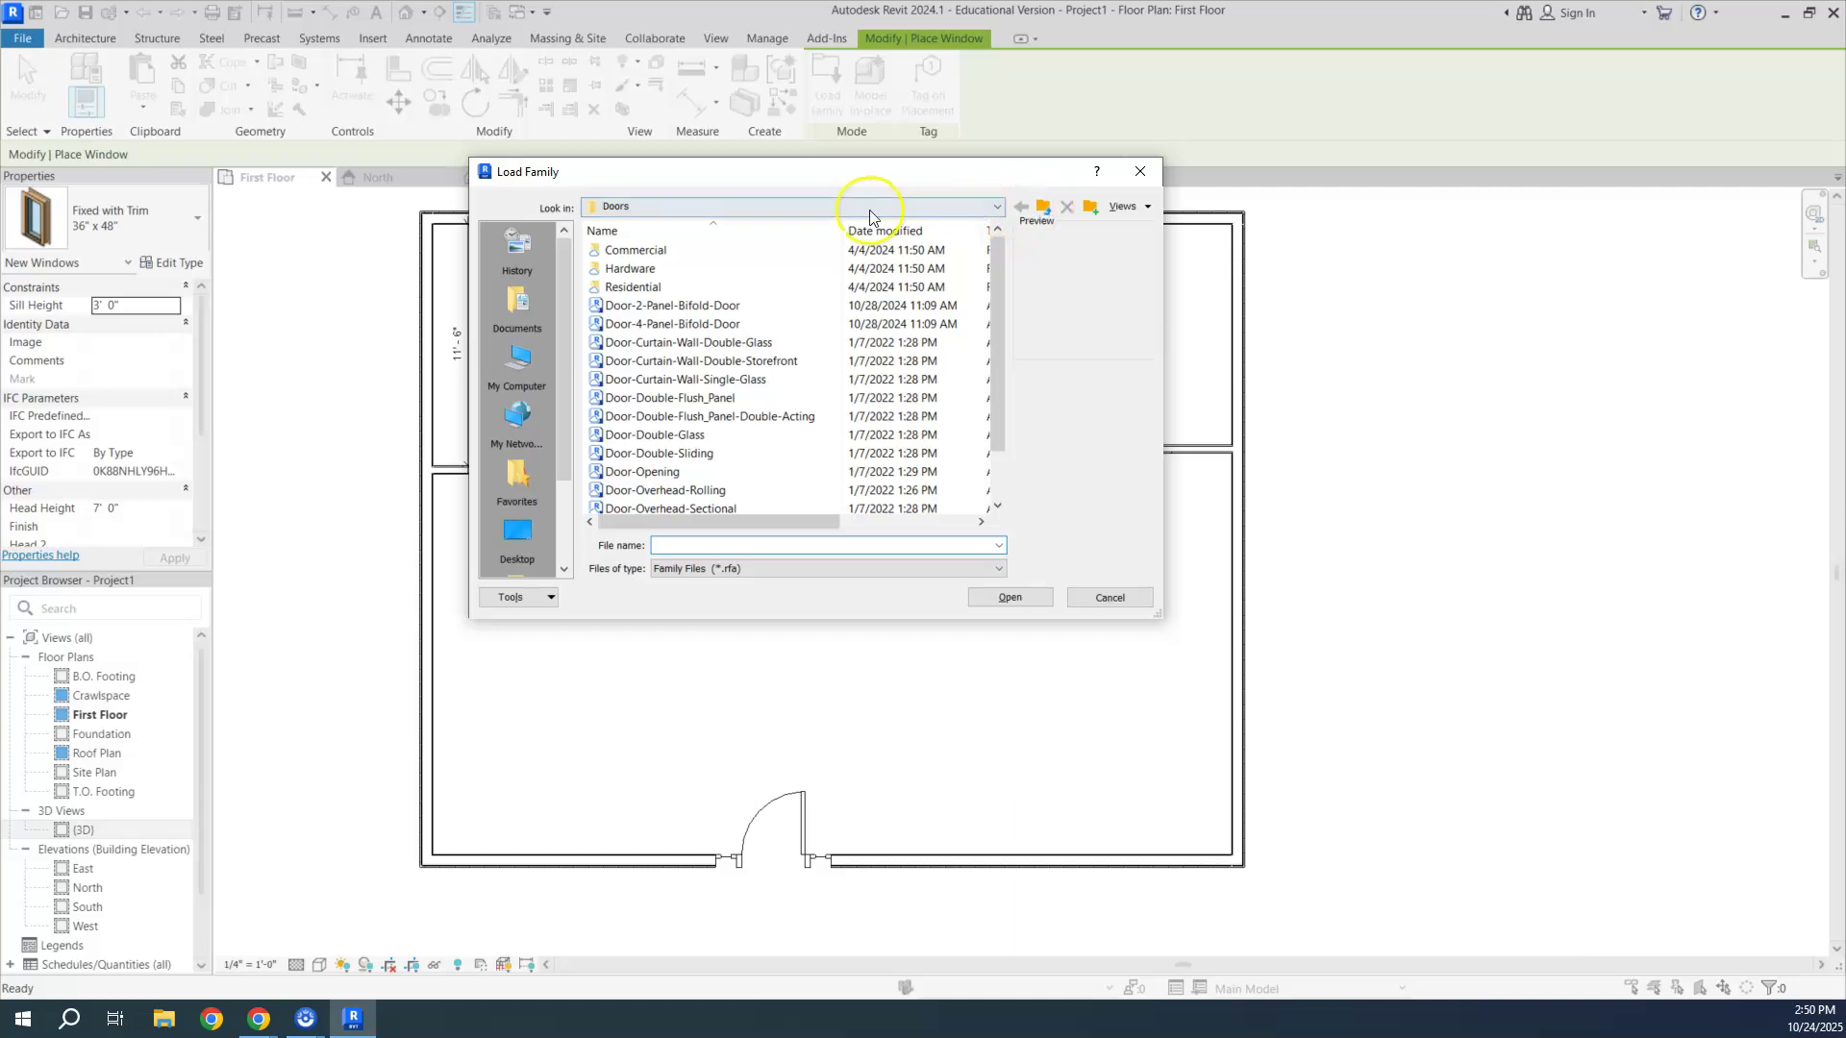
left_click(870, 209)
left_click(723, 334)
scroll(673, 404, "down", 10)
double_click(620, 492)
Step: Find the Window-Single-Hung family among the window families and load it into the project
scroll(654, 327, "down", 2)
scroll(664, 346, "down", 7)
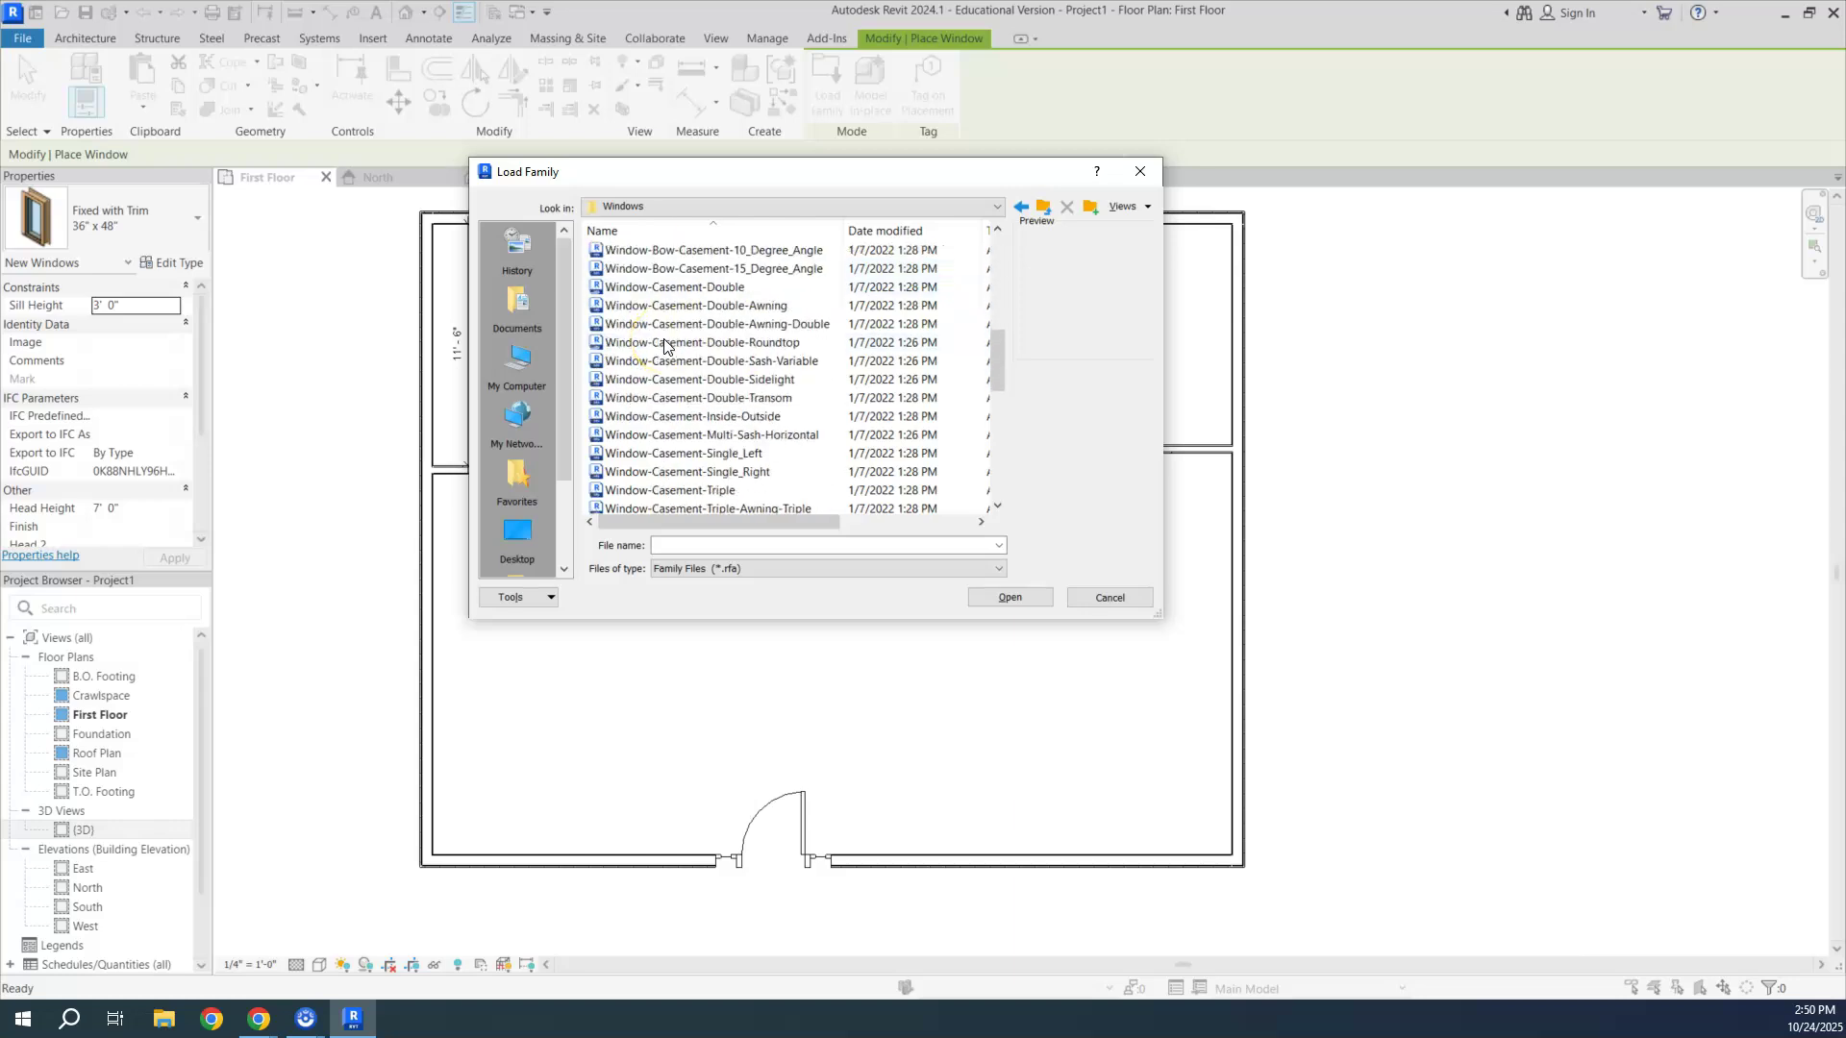
scroll(731, 404, "down", 8)
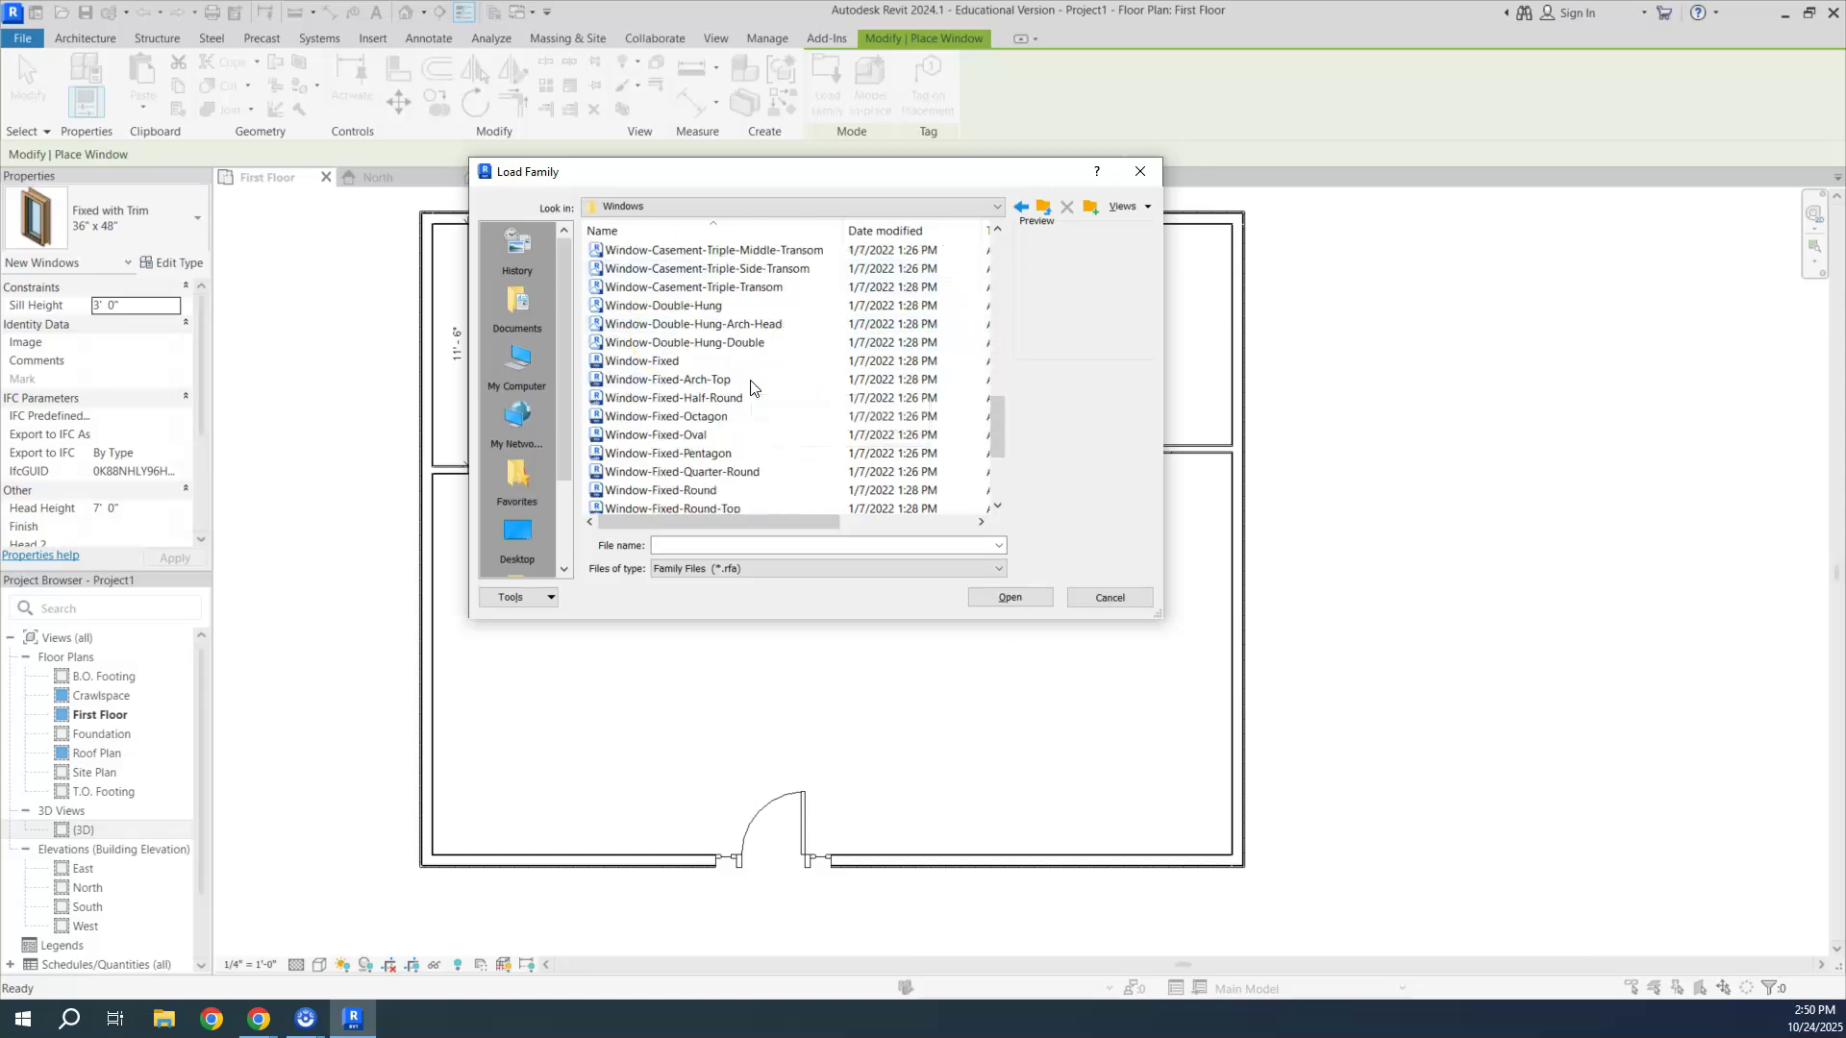
left_click(697, 413)
left_click(1009, 597)
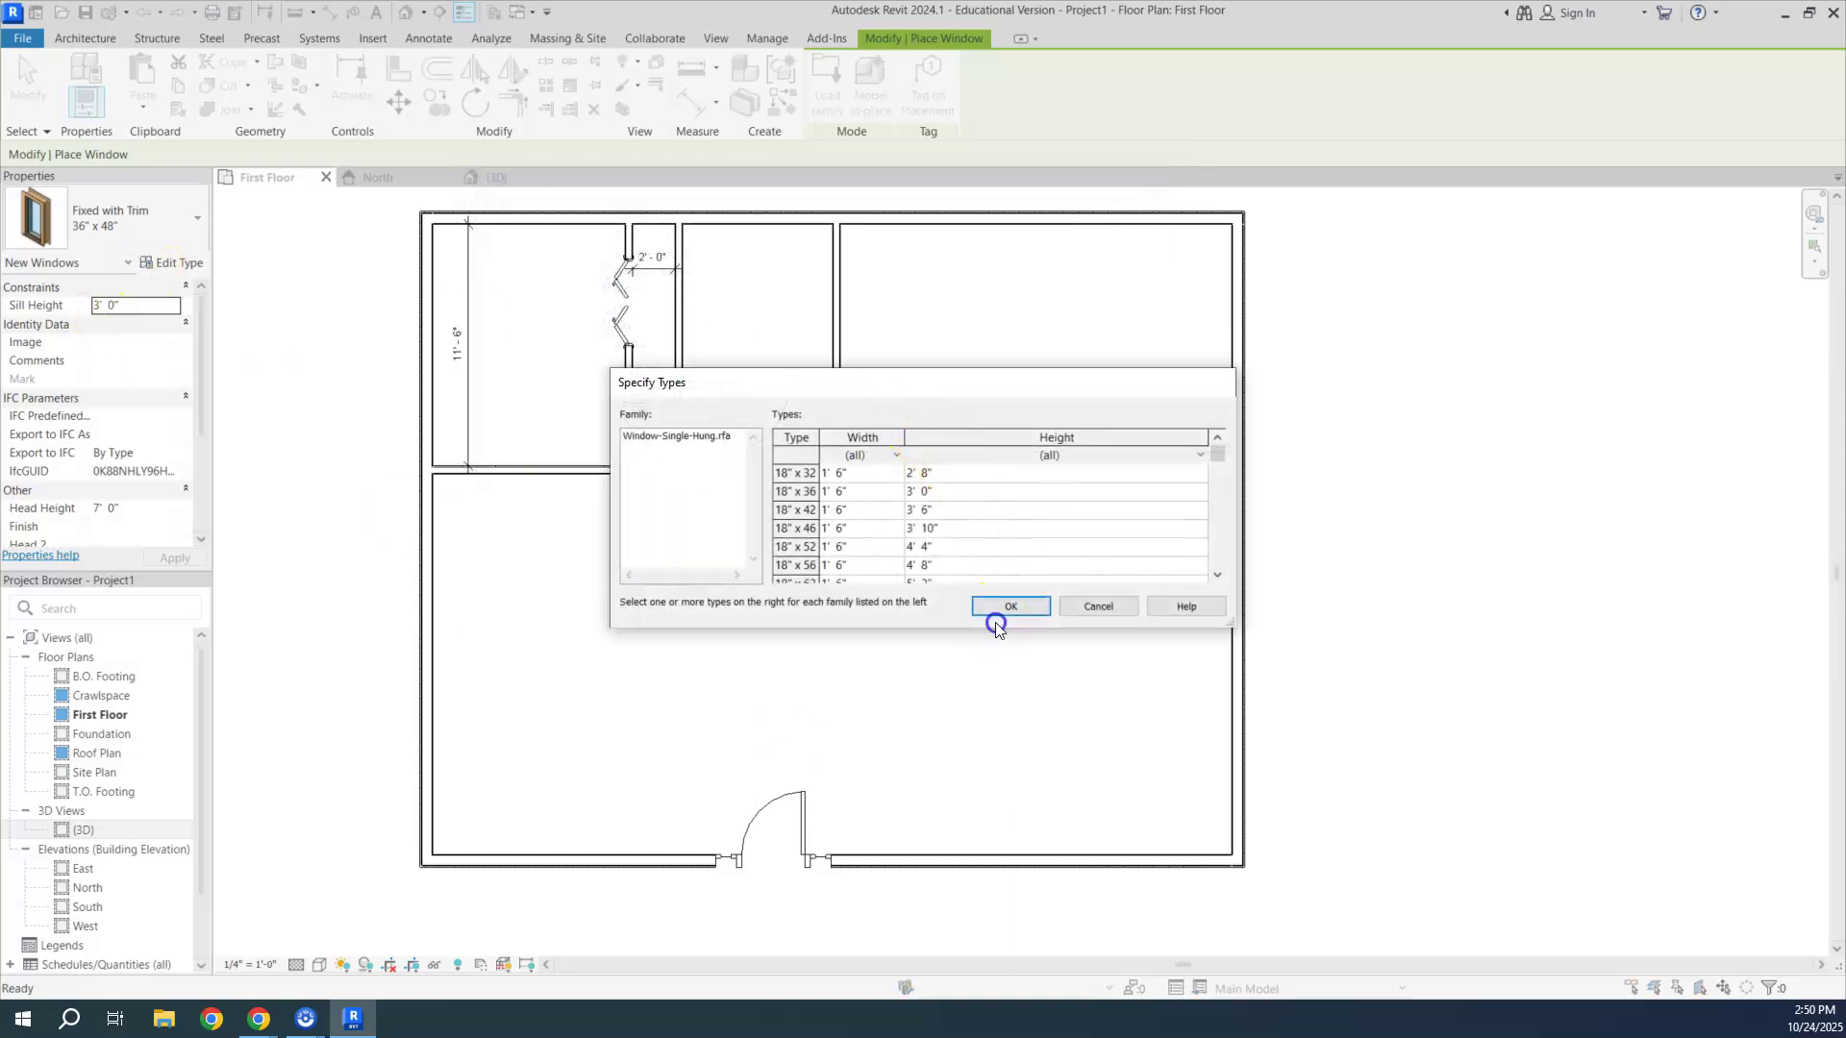
left_click(999, 607)
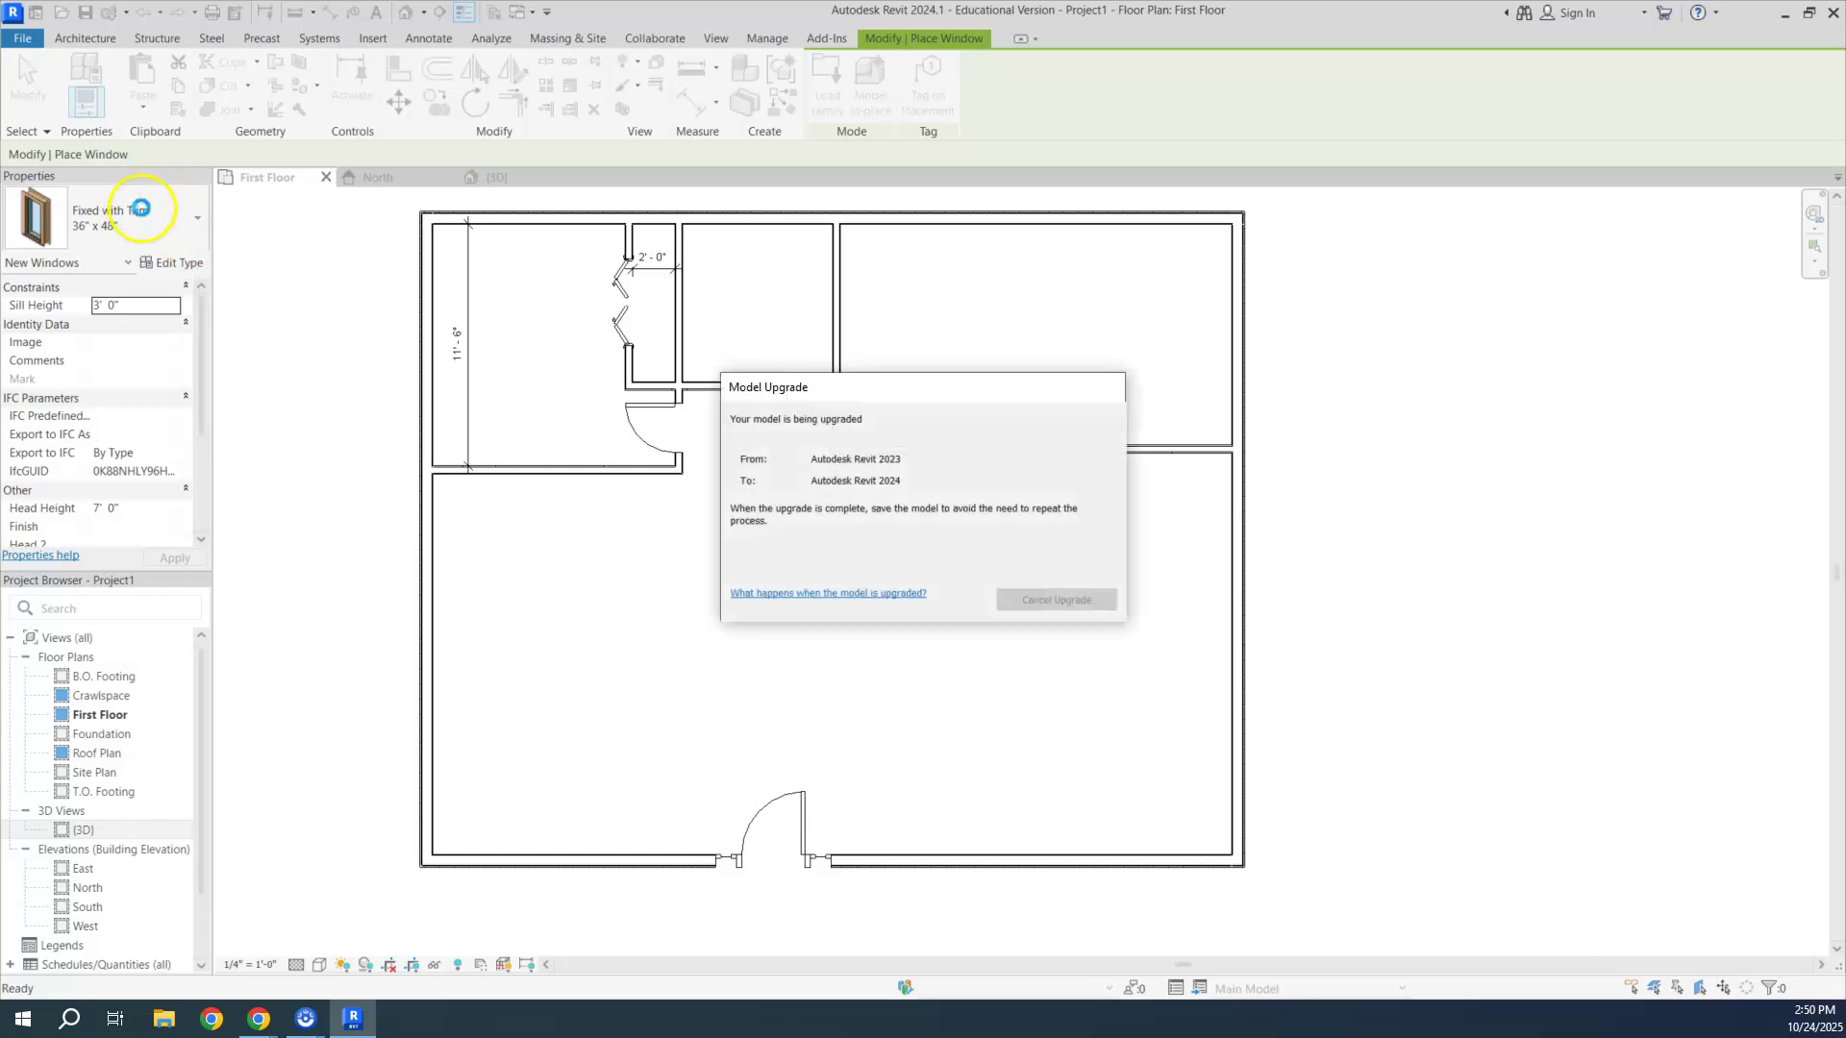